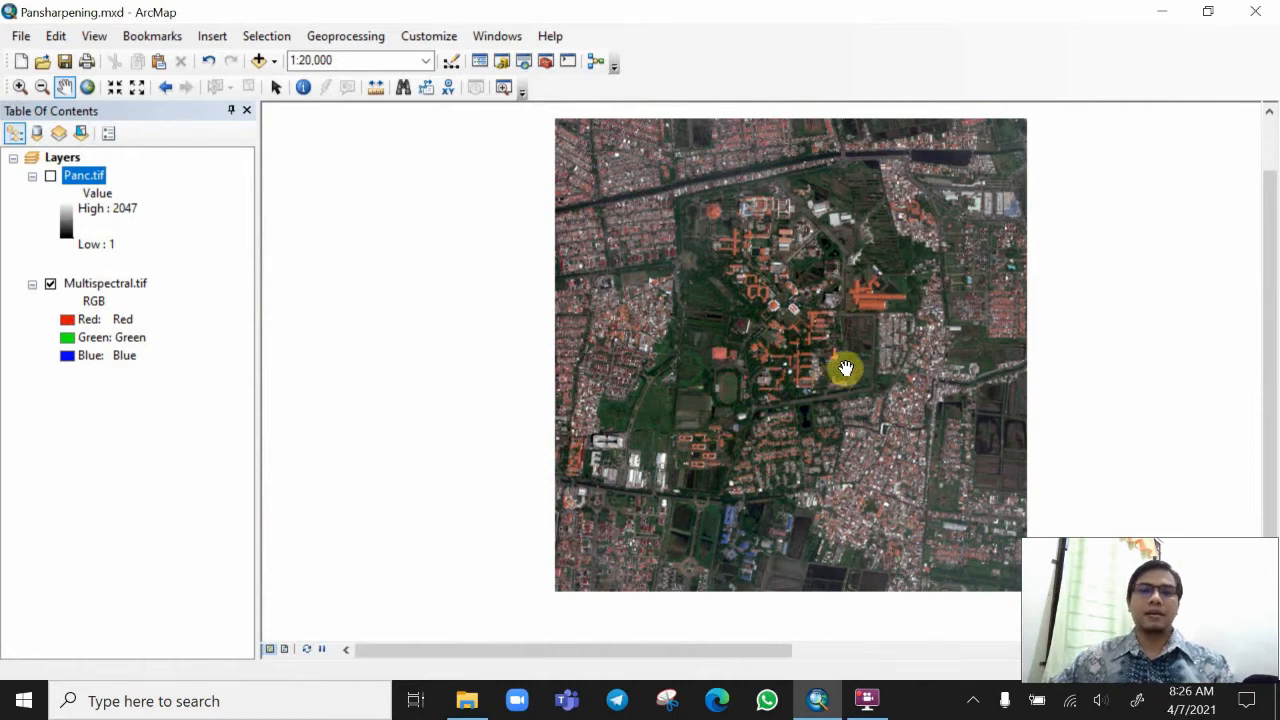
pyautogui.moveTo(857, 346); pyautogui.dragTo(736, 351)
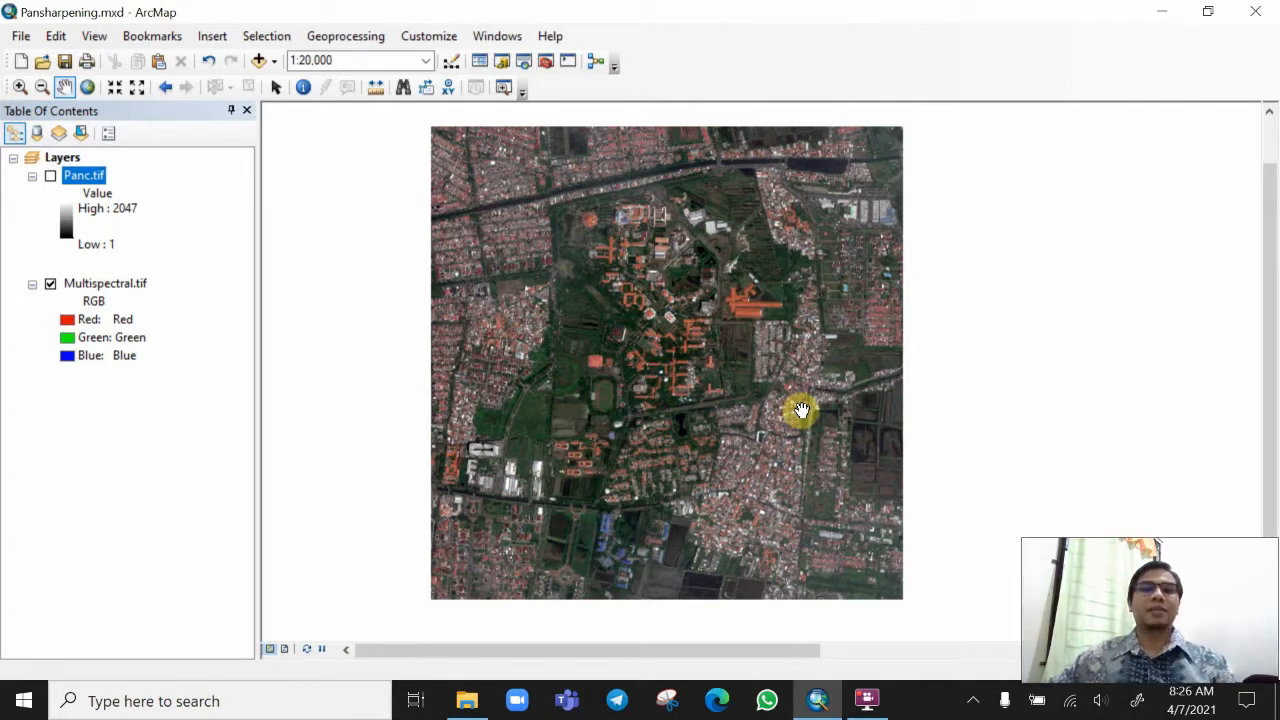
pyautogui.scroll(-1, 778, 404)
pyautogui.scroll(1, 778, 404)
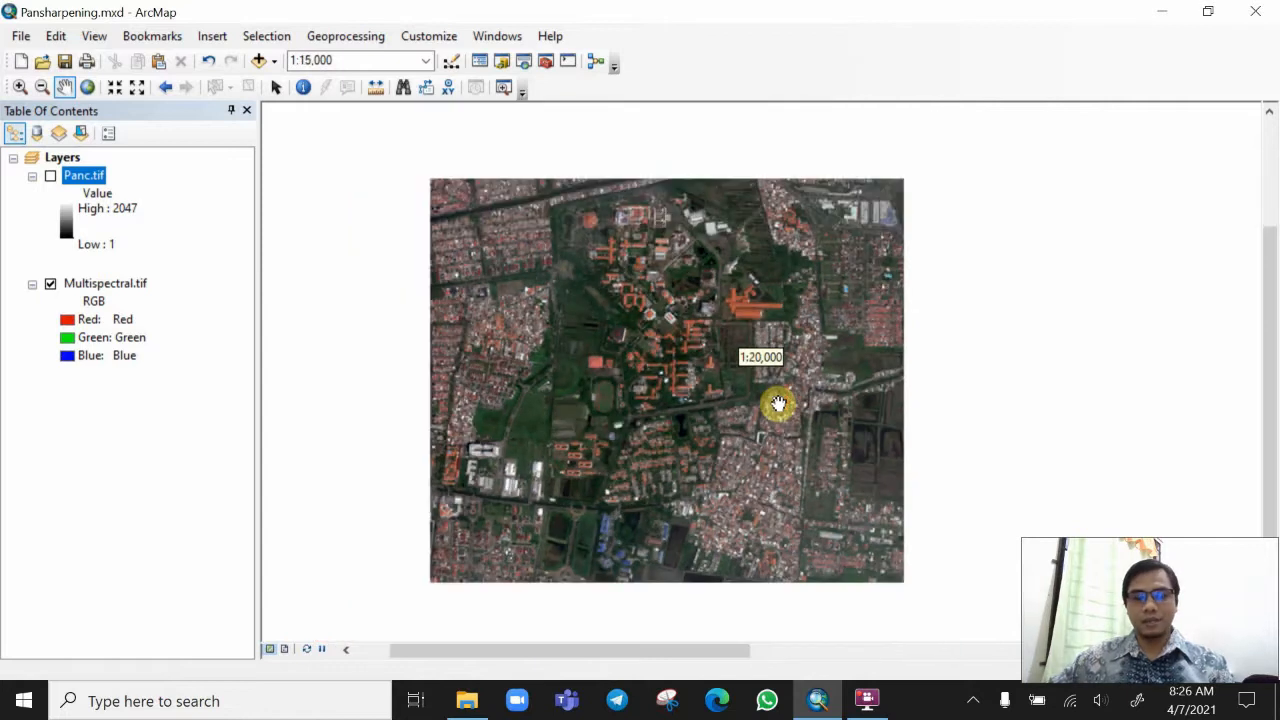
pyautogui.moveTo(688, 350)
pyautogui.mouseDown()
pyautogui.moveTo(685, 362)
pyautogui.moveTo(699, 359)
pyautogui.mouseUp()
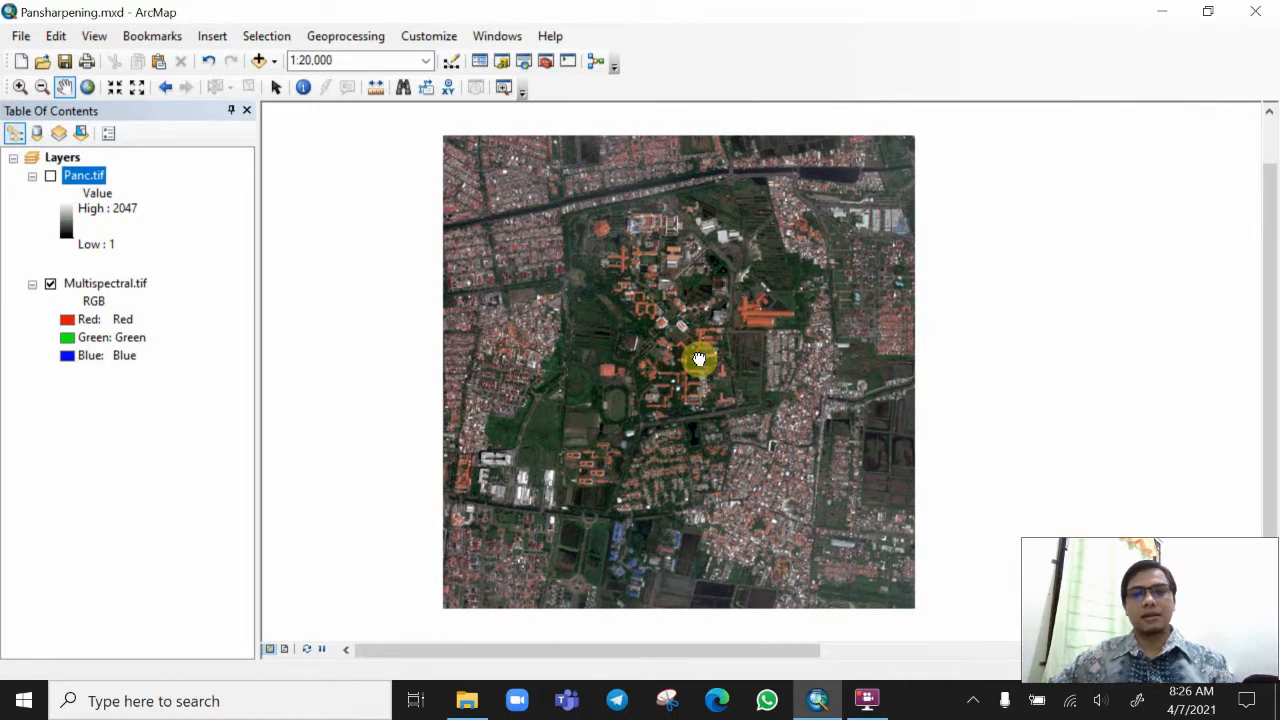
pyautogui.moveTo(699, 359); pyautogui.dragTo(692, 360)
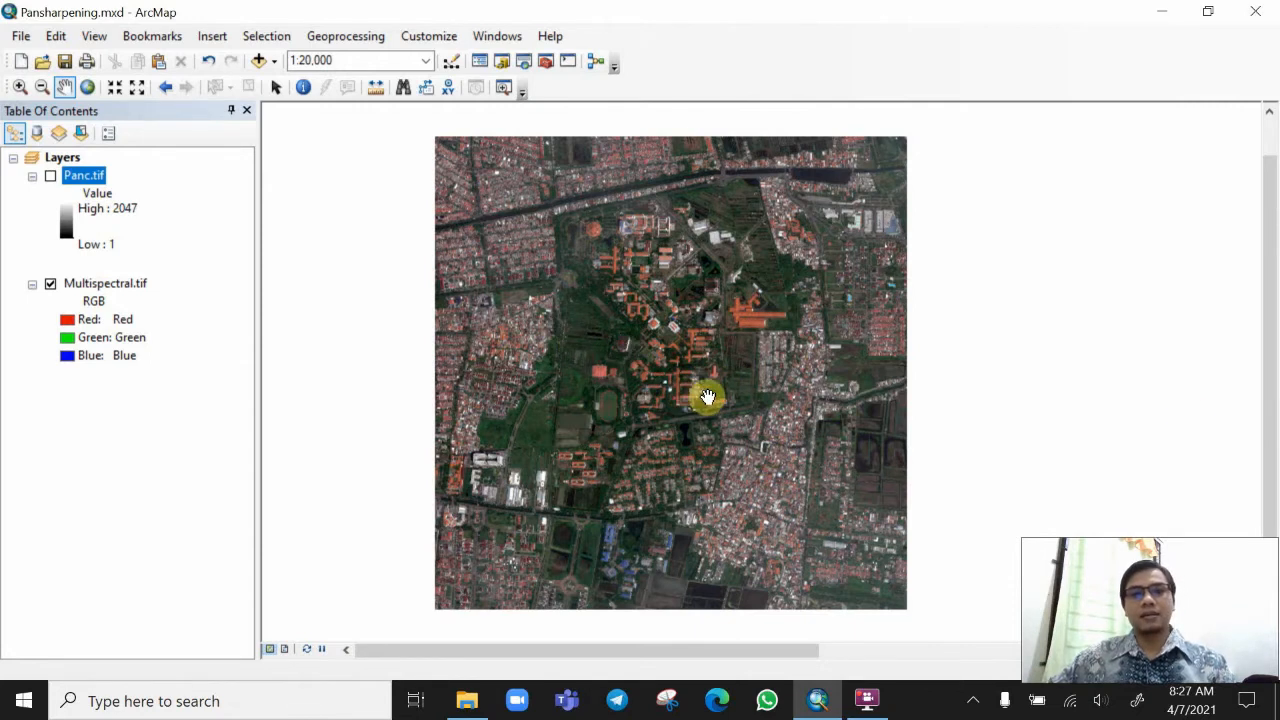
# Examine the campus buildings in the Multispectral.tif image at several scales, from an overview to close-up detail.
pyautogui.scroll(5, 707, 397)
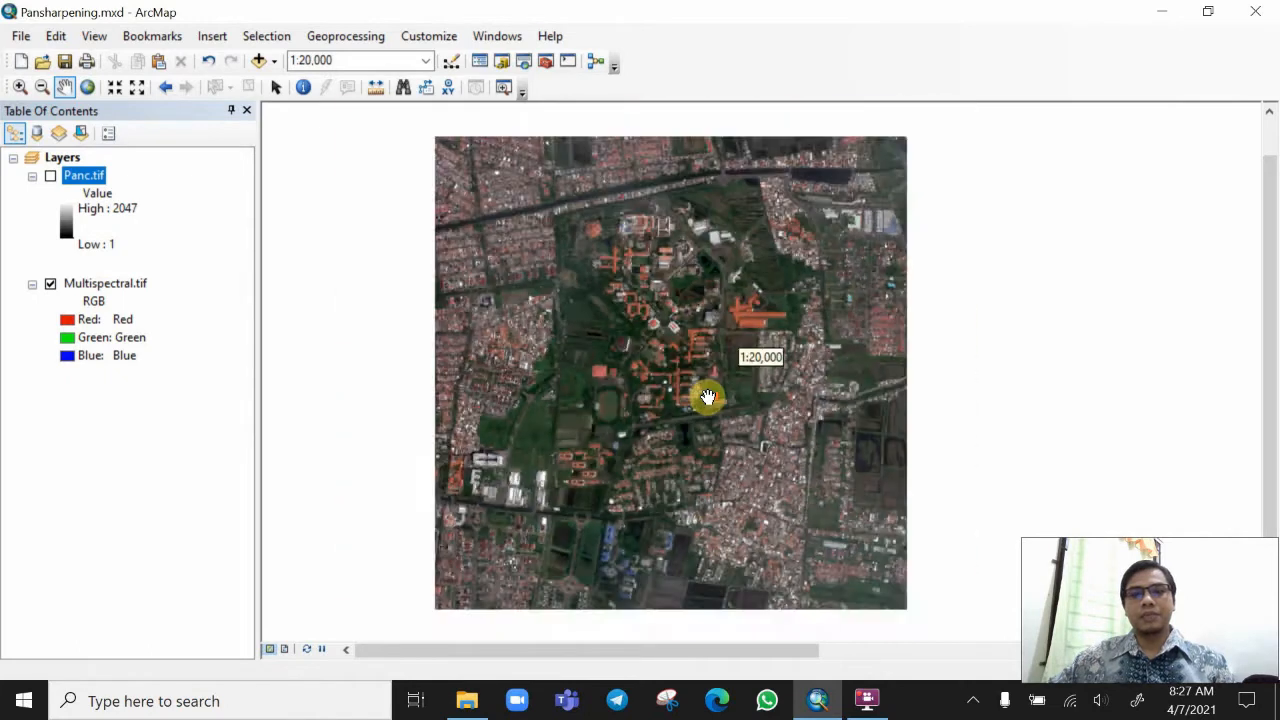
pyautogui.scroll(2, 707, 397)
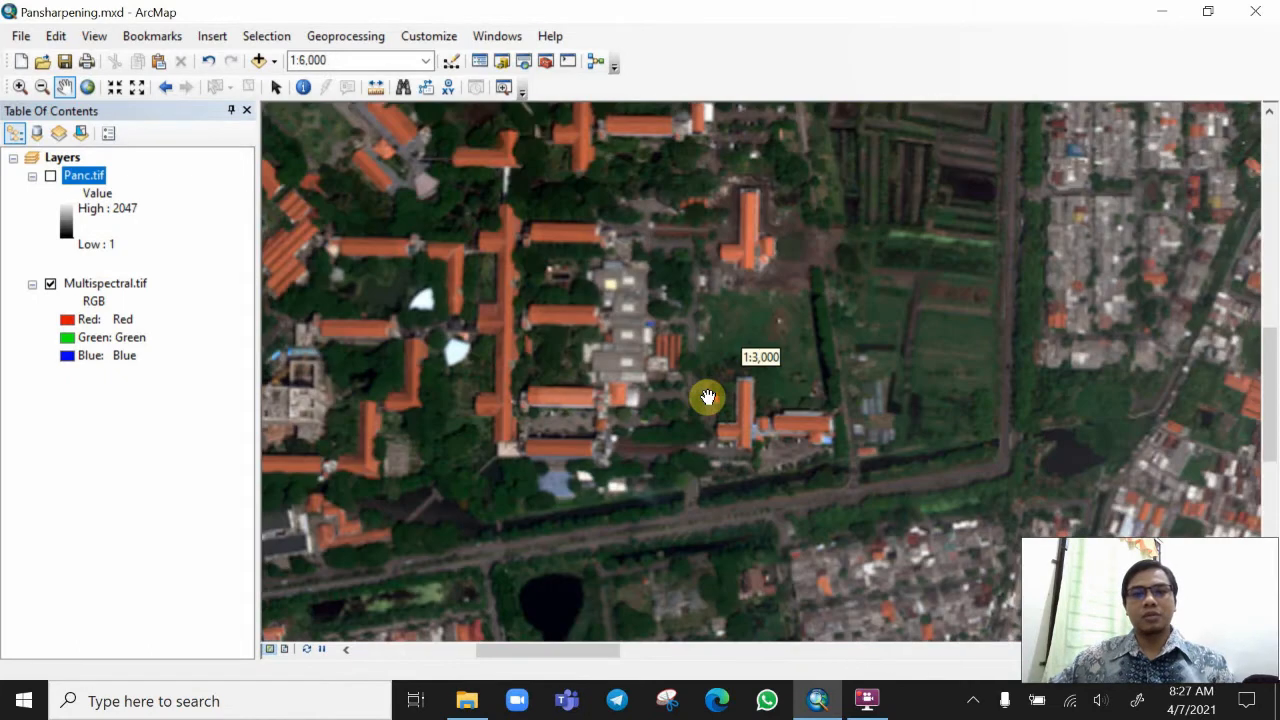
pyautogui.moveTo(557, 296); pyautogui.dragTo(718, 354)
pyautogui.moveTo(611, 300); pyautogui.dragTo(601, 443)
pyautogui.scroll(1, 671, 396)
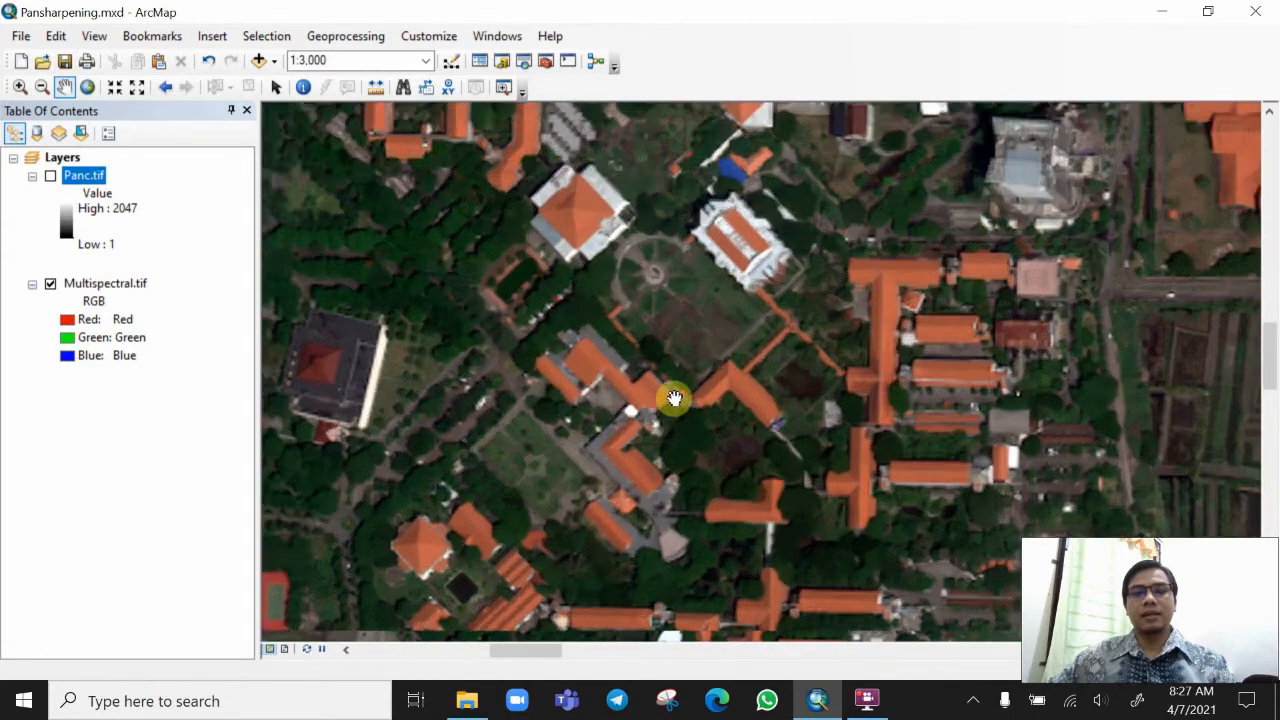
pyautogui.scroll(1, 675, 398)
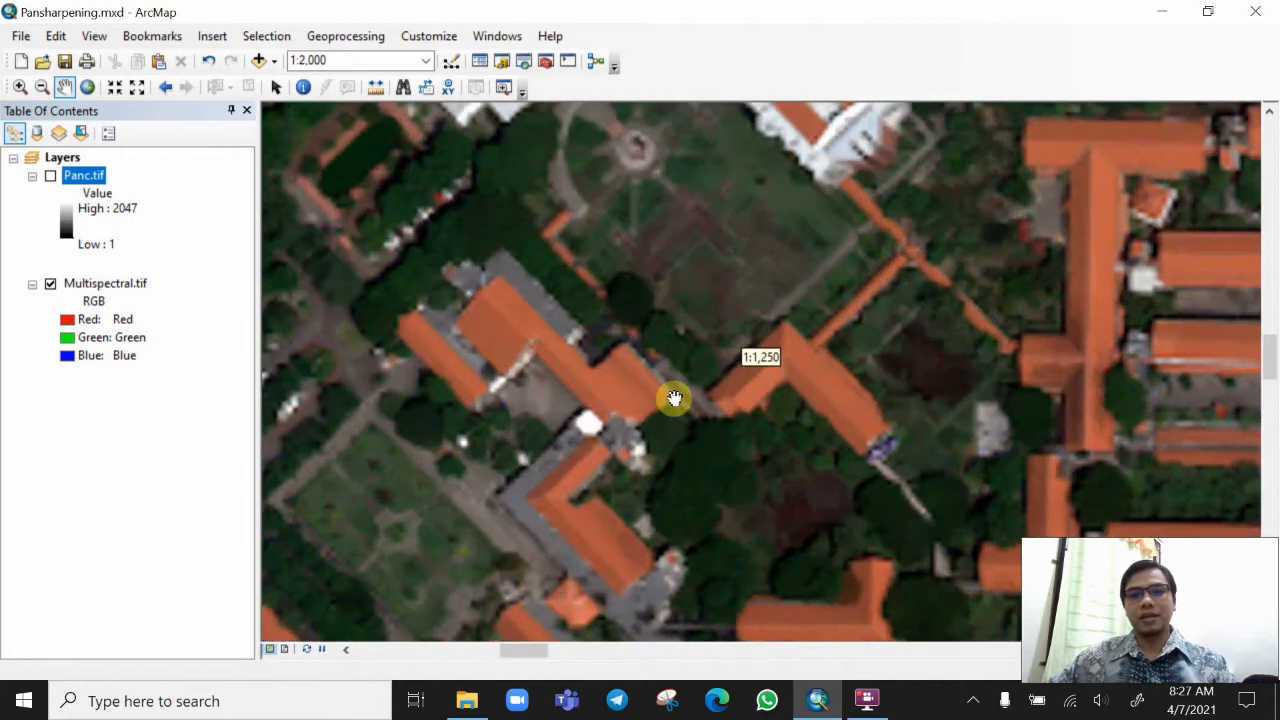
pyautogui.moveTo(734, 271); pyautogui.dragTo(675, 423)
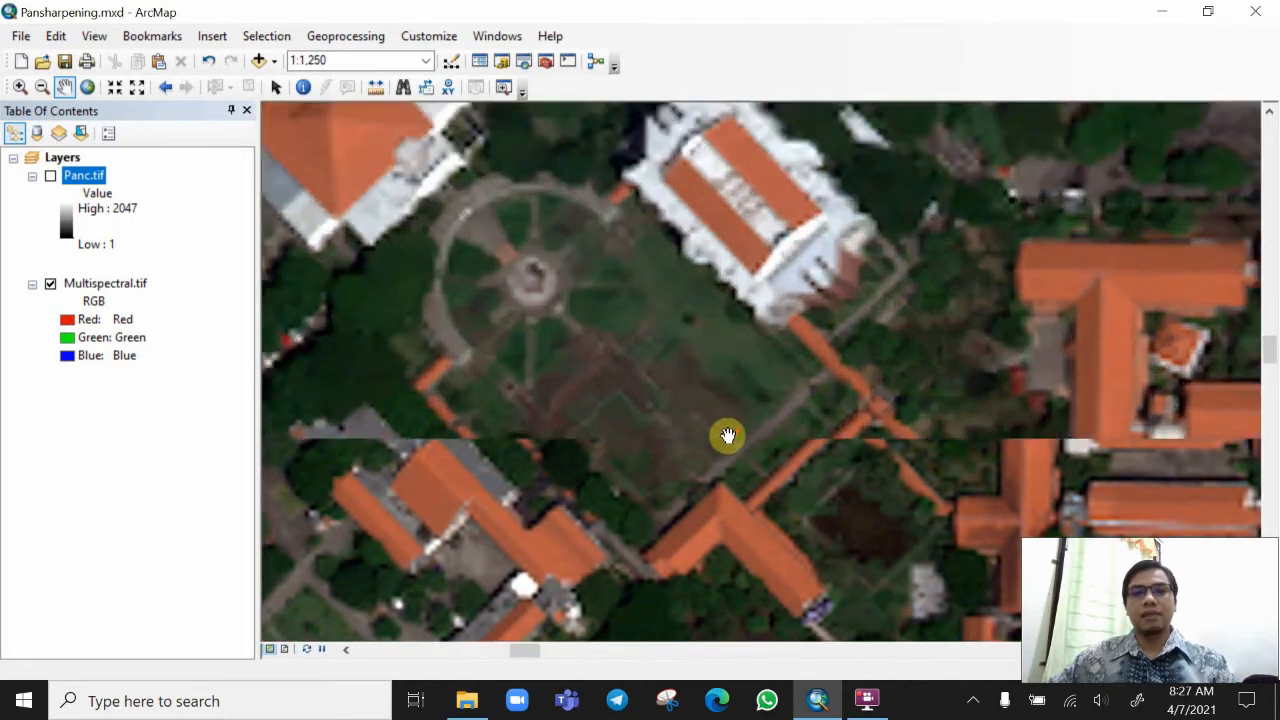
pyautogui.scroll(-1, 726, 434)
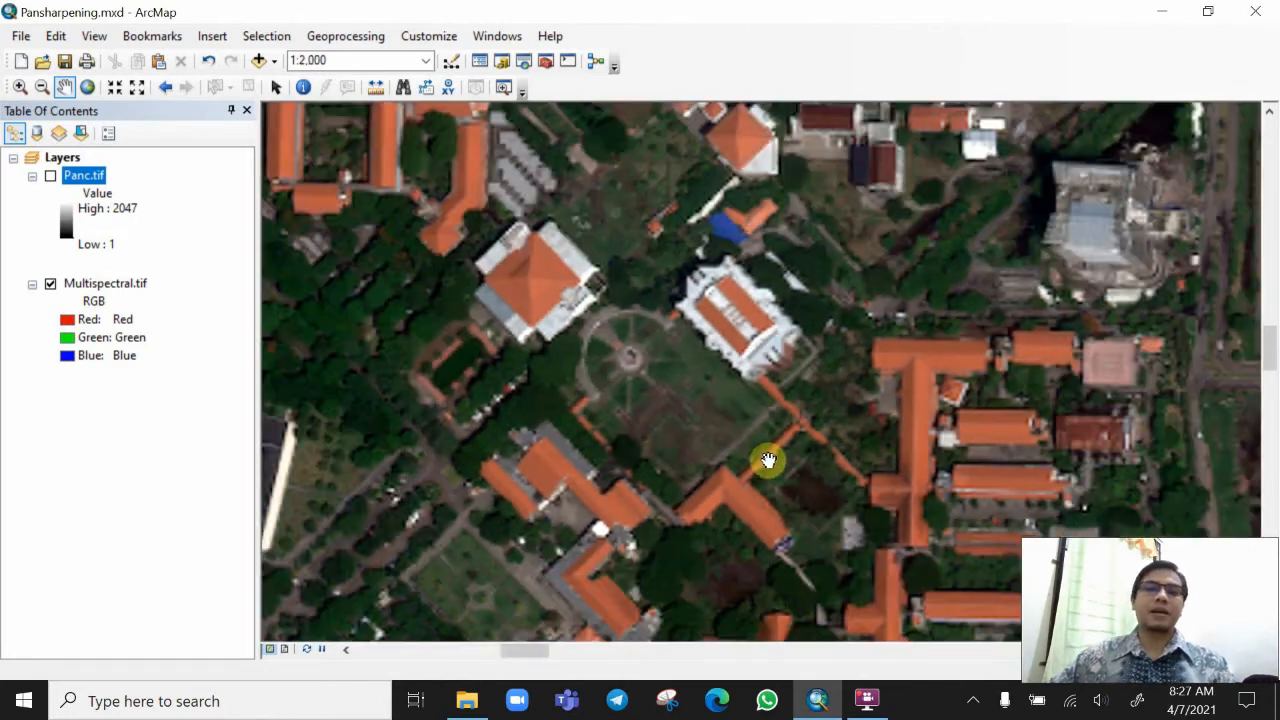
pyautogui.moveTo(766, 434); pyautogui.dragTo(791, 297)
pyautogui.moveTo(831, 459); pyautogui.dragTo(834, 323)
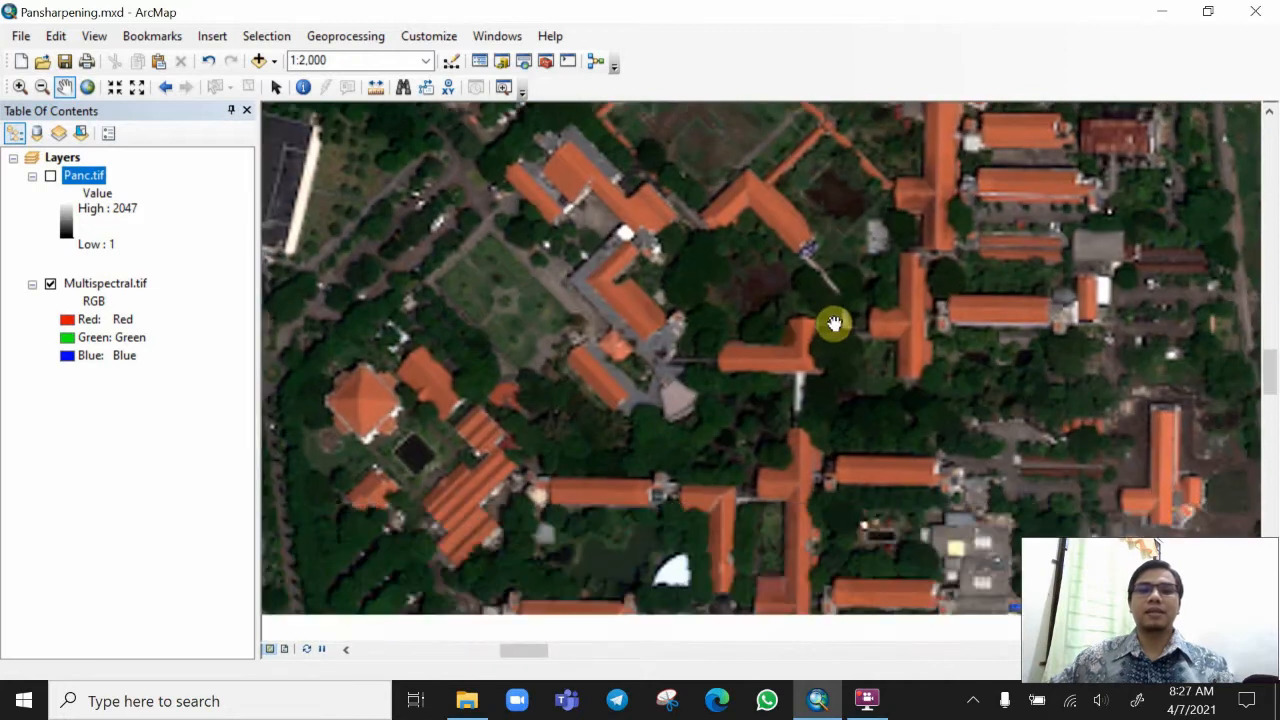
pyautogui.moveTo(909, 520); pyautogui.dragTo(860, 394)
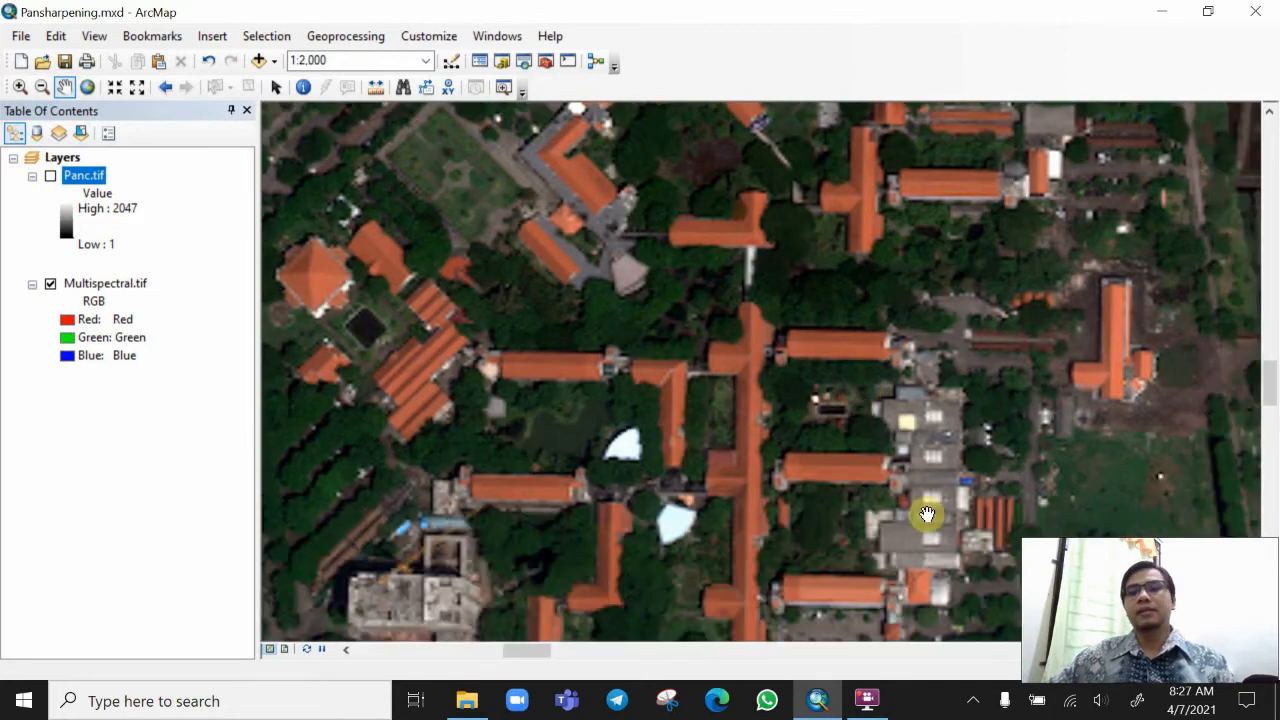
pyautogui.moveTo(927, 510); pyautogui.dragTo(943, 354)
pyautogui.moveTo(655, 479); pyautogui.dragTo(665, 536)
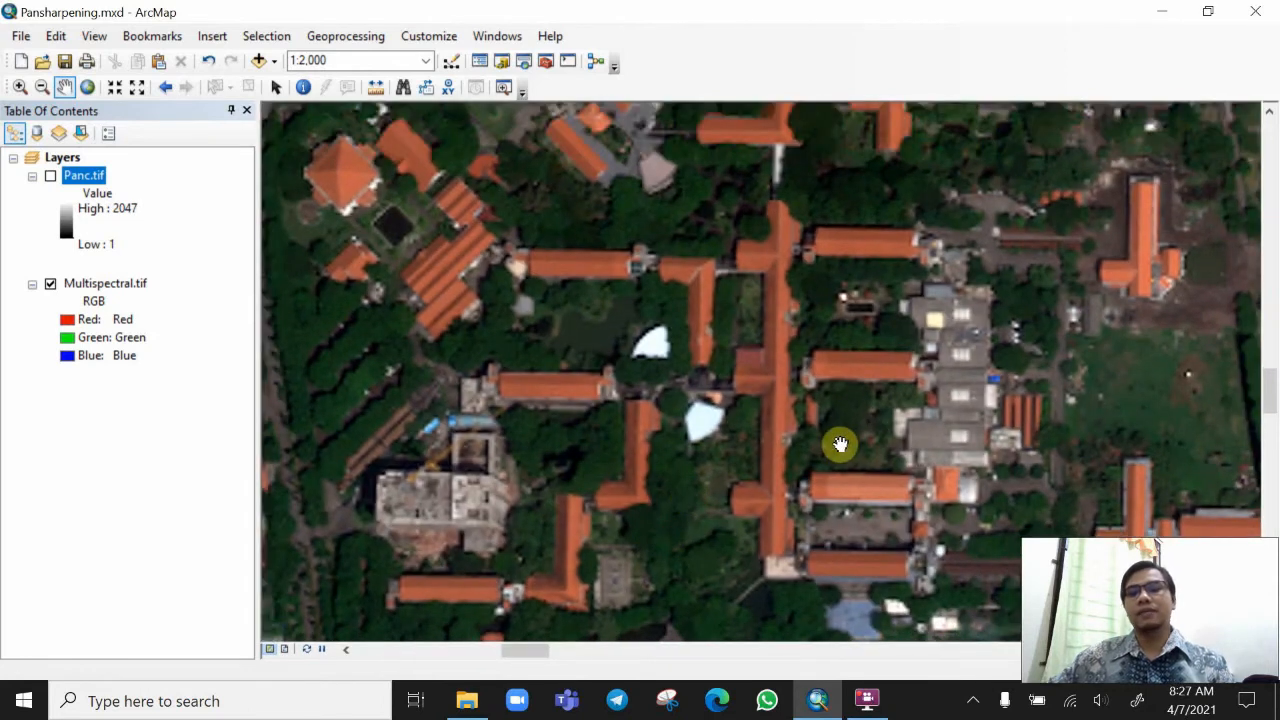
pyautogui.scroll(4, 840, 444)
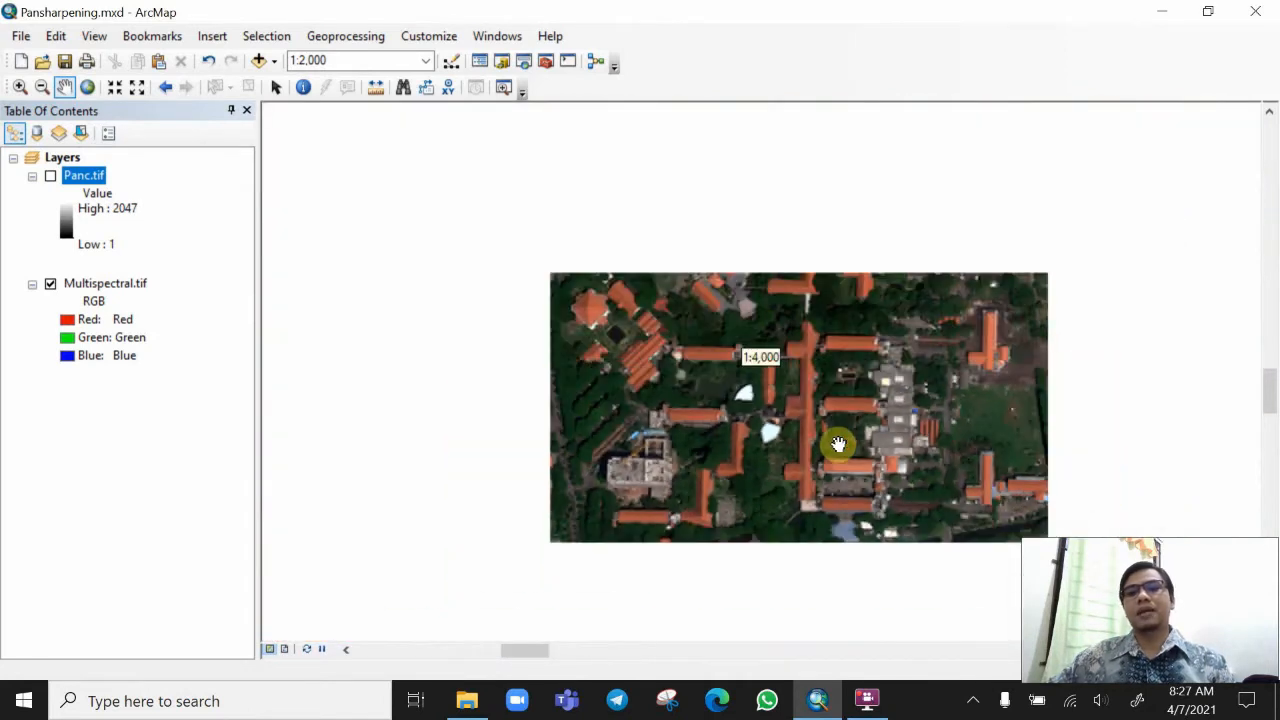
pyautogui.scroll(1, 838, 444)
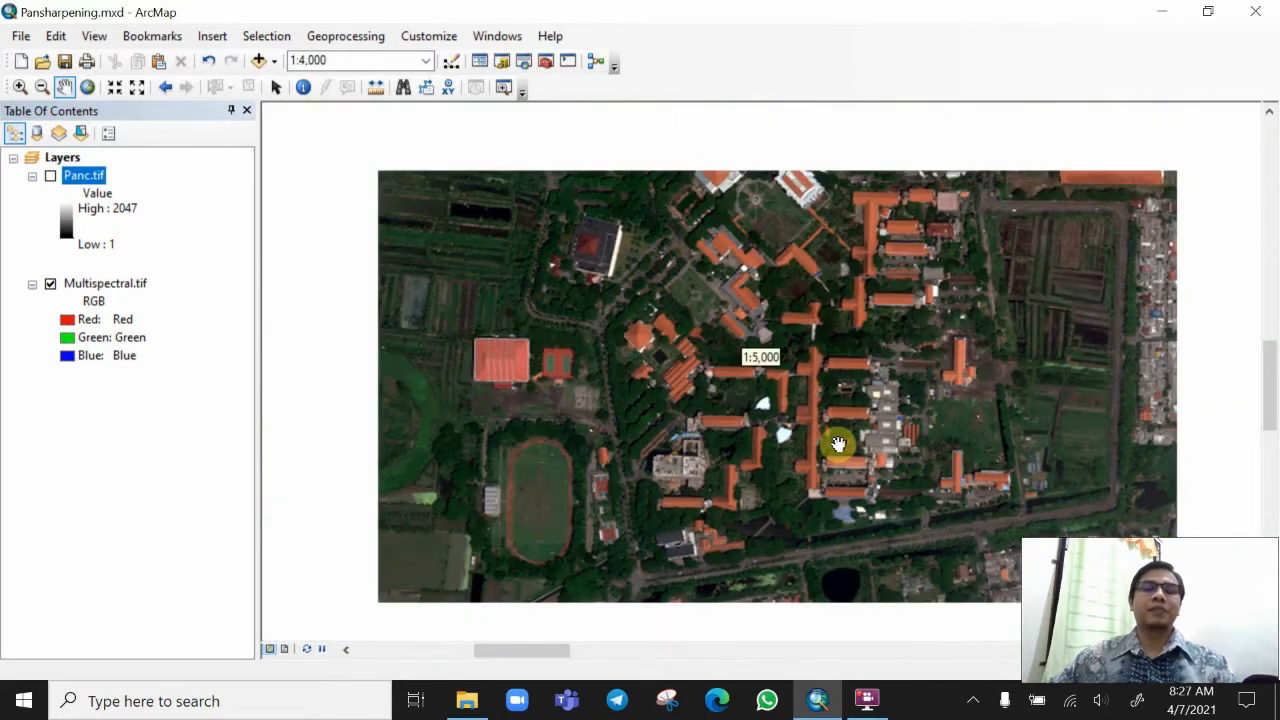
# Check the source raster information of the Multispectral.tif layer, including its band count and cell size.
pyautogui.rightClick(103, 289)
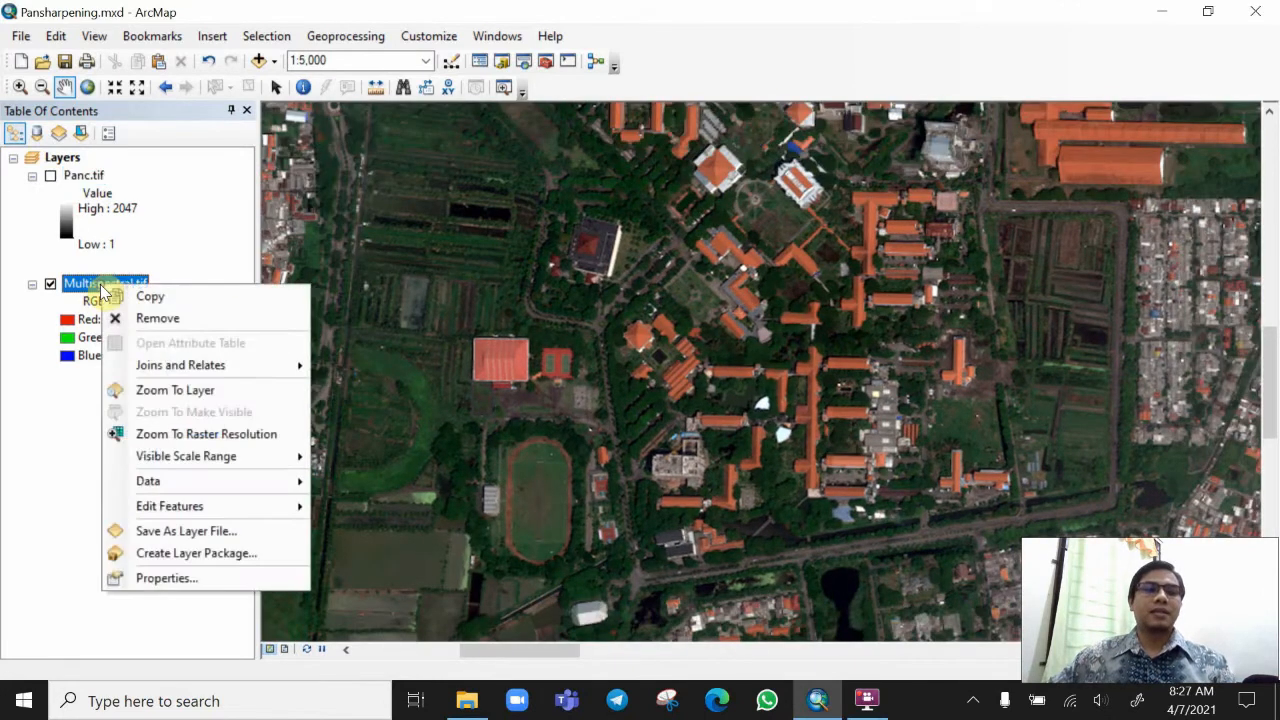
pyautogui.click(172, 576)
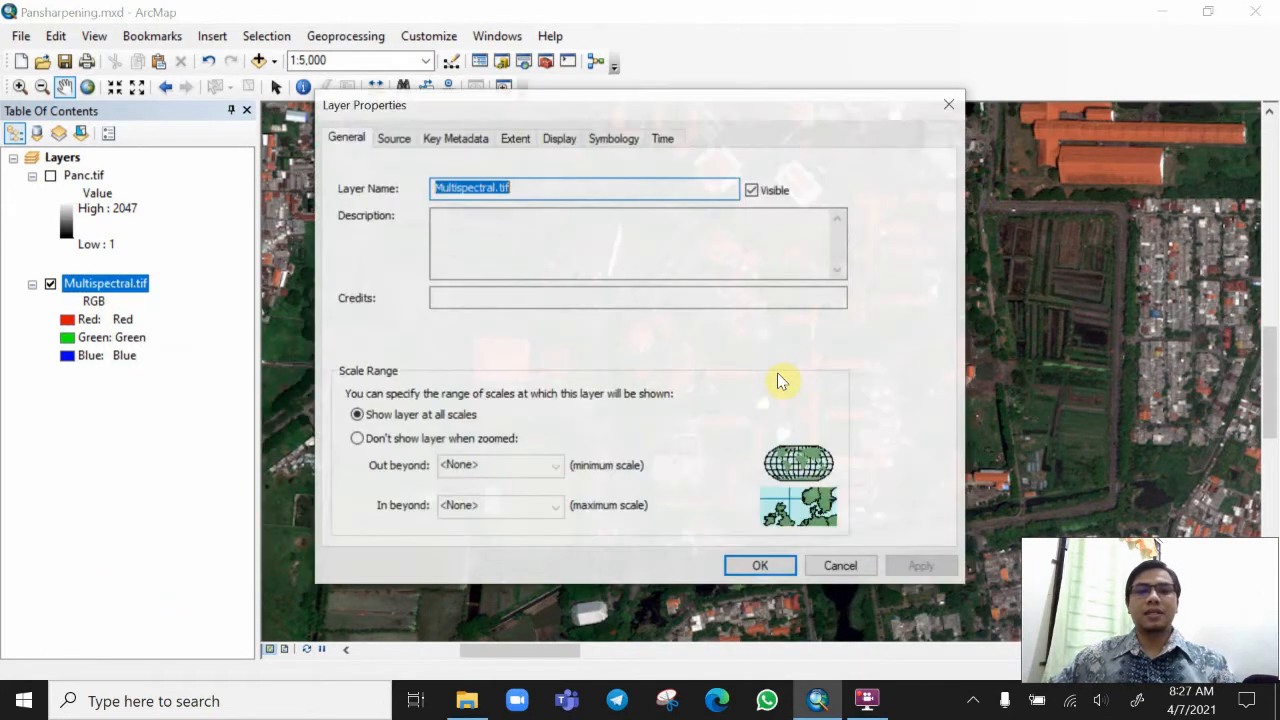
pyautogui.click(450, 137)
pyautogui.click(401, 140)
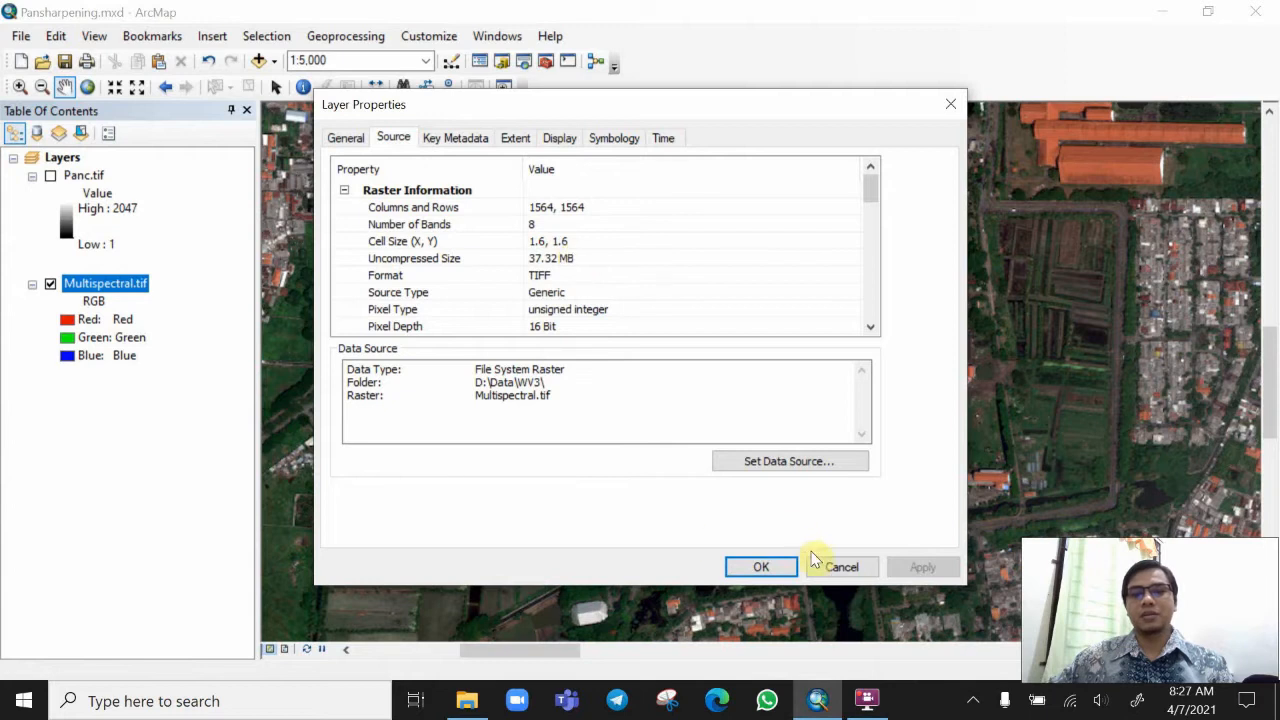
pyautogui.click(840, 567)
# Show the Panc.tif layer over the multispectral image and examine the campus buildings in close-up detail.
pyautogui.moveTo(680, 289); pyautogui.dragTo(640, 280)
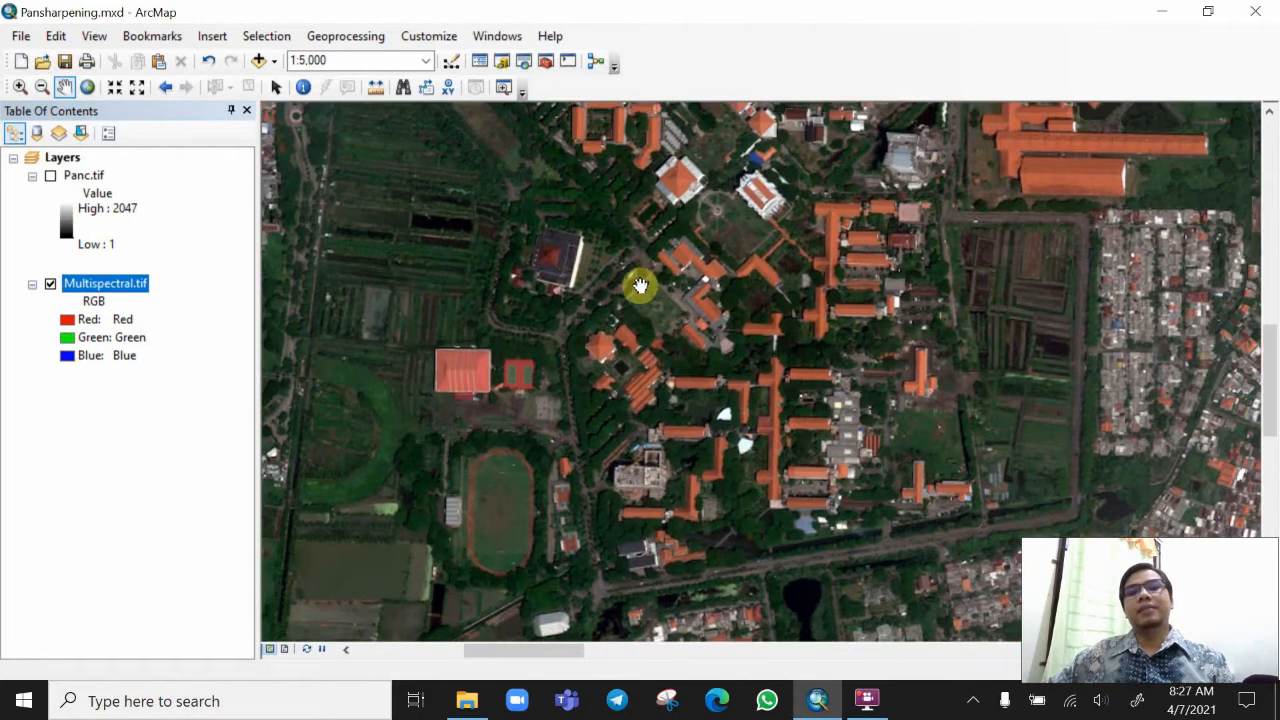
pyautogui.click(50, 177)
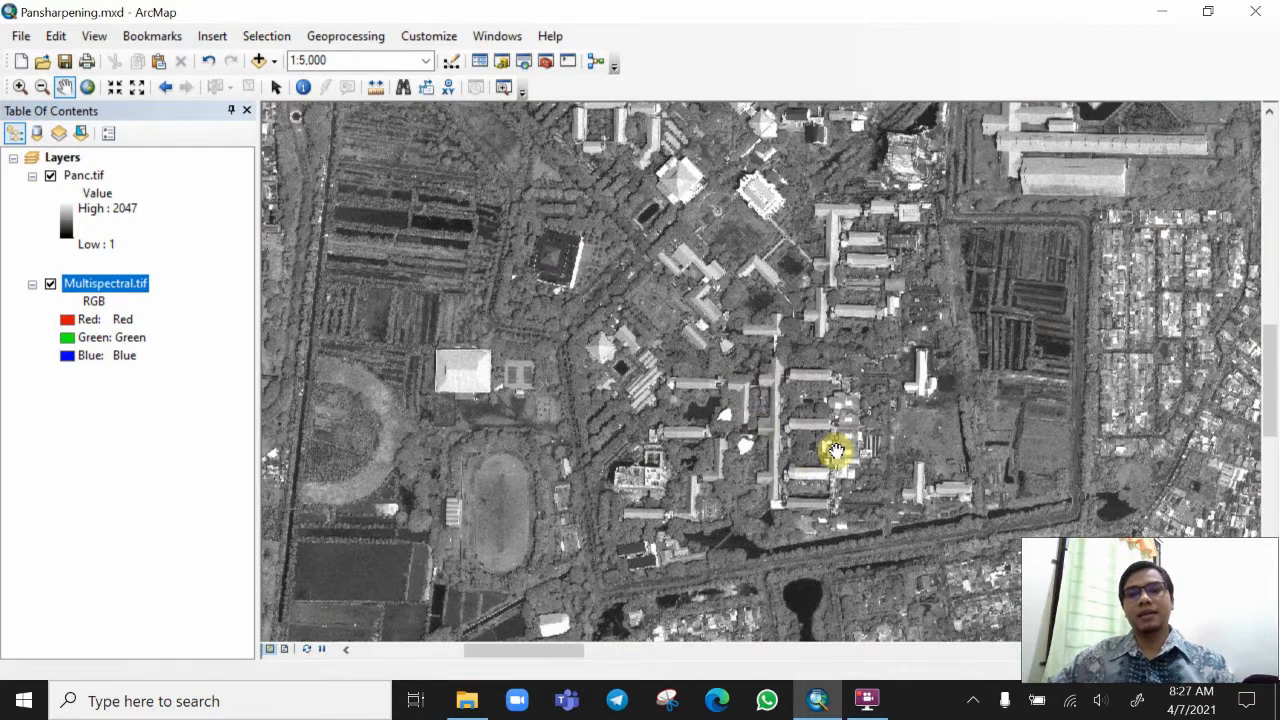
pyautogui.scroll(2, 836, 451)
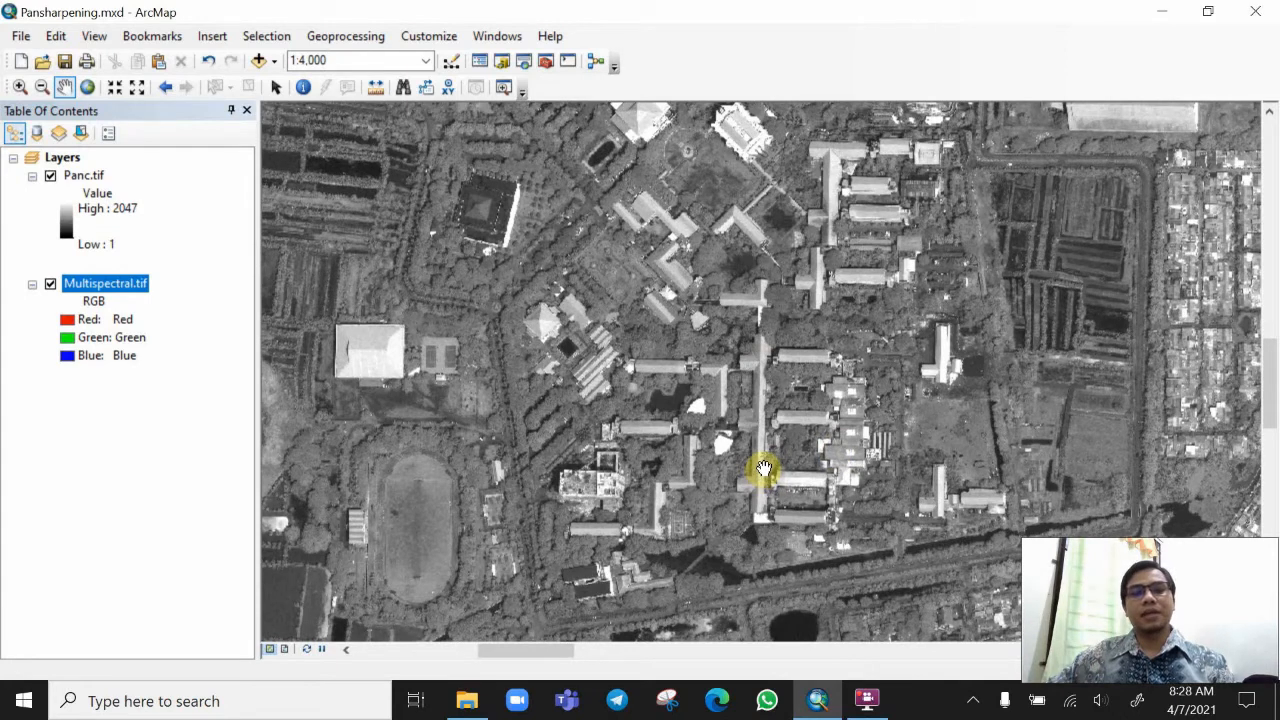
pyautogui.scroll(-2, 803, 480)
pyautogui.scroll(5, 803, 480)
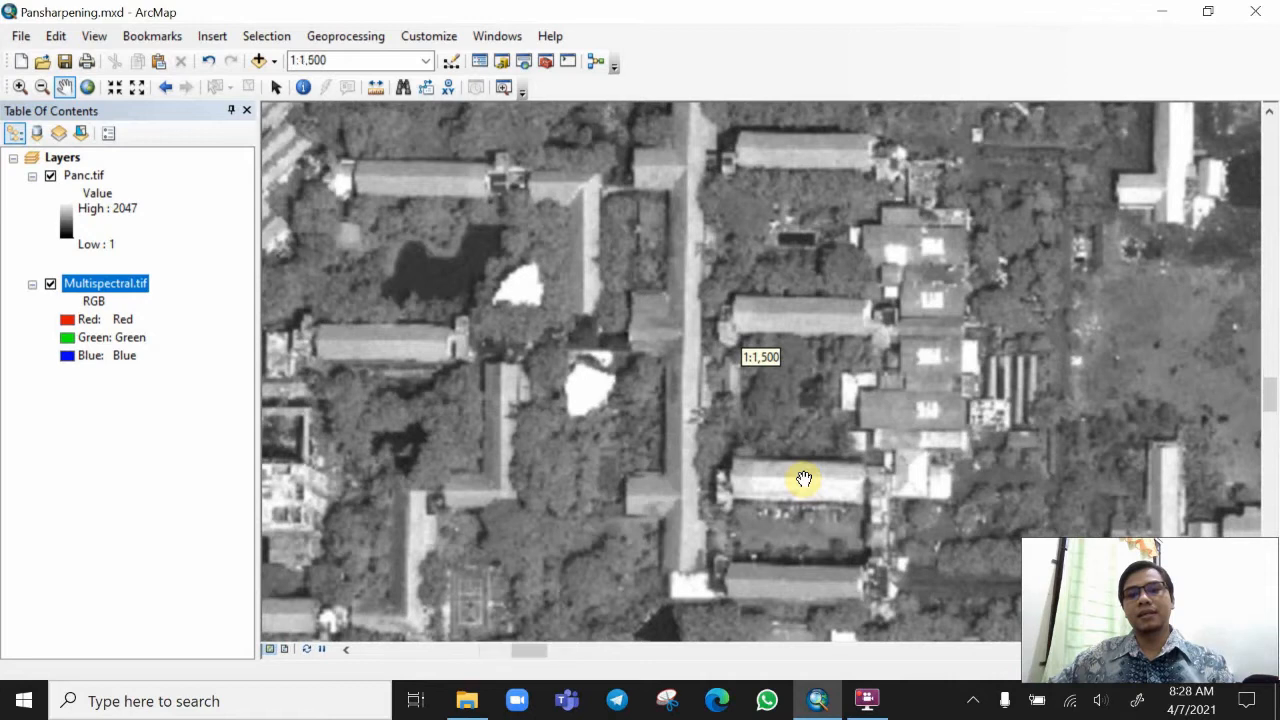
pyautogui.scroll(1, 804, 480)
pyautogui.moveTo(942, 332); pyautogui.dragTo(700, 386)
pyautogui.scroll(1, 700, 386)
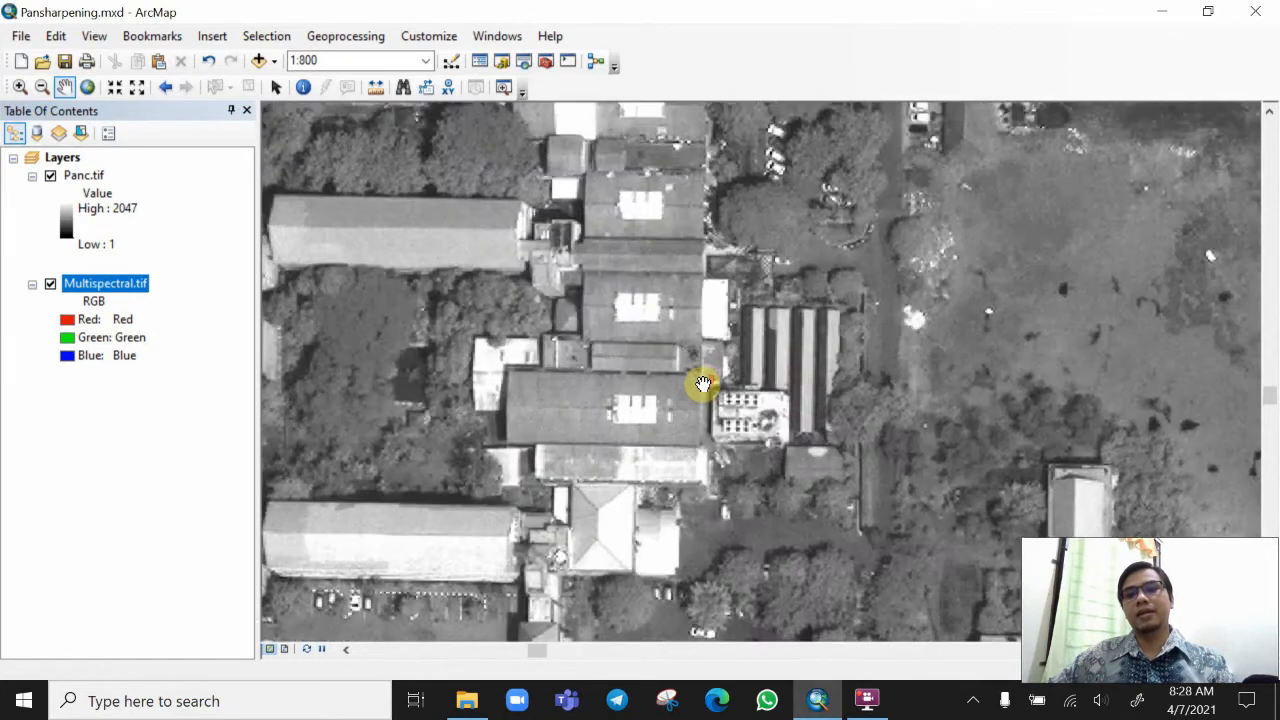
pyautogui.scroll(1, 703, 384)
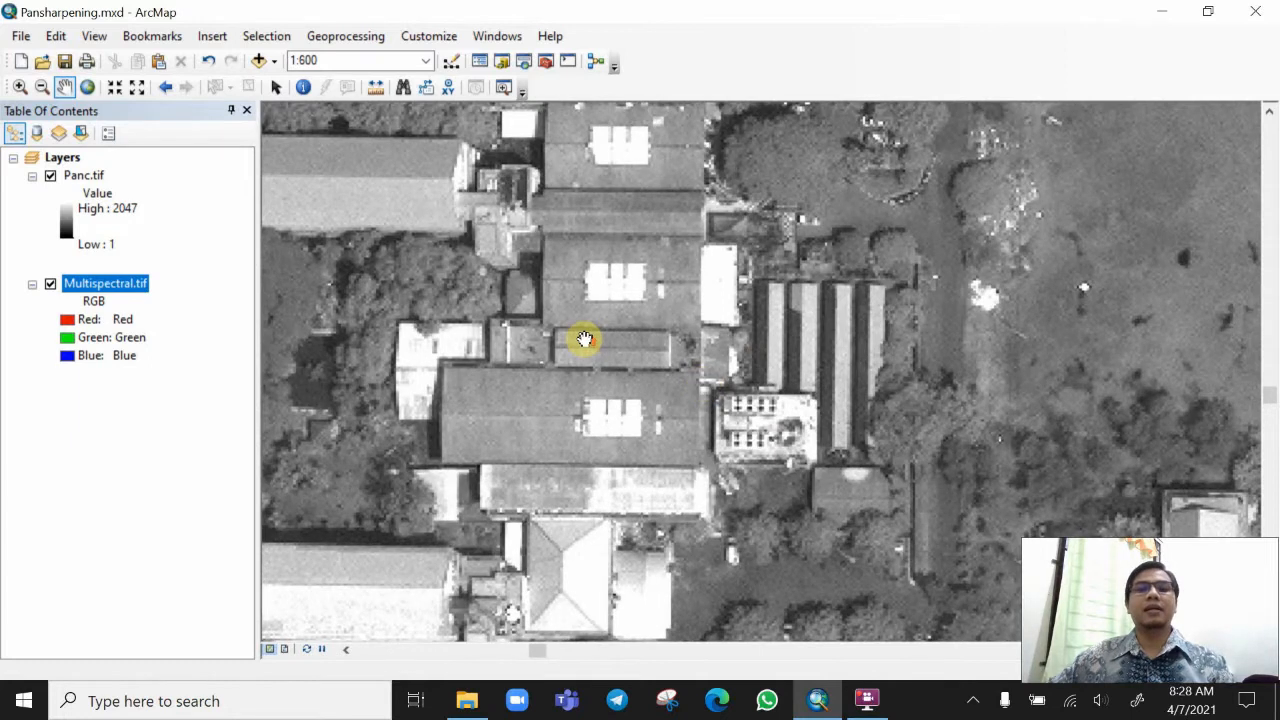
pyautogui.scroll(-2, 584, 339)
pyautogui.moveTo(563, 334); pyautogui.dragTo(634, 314)
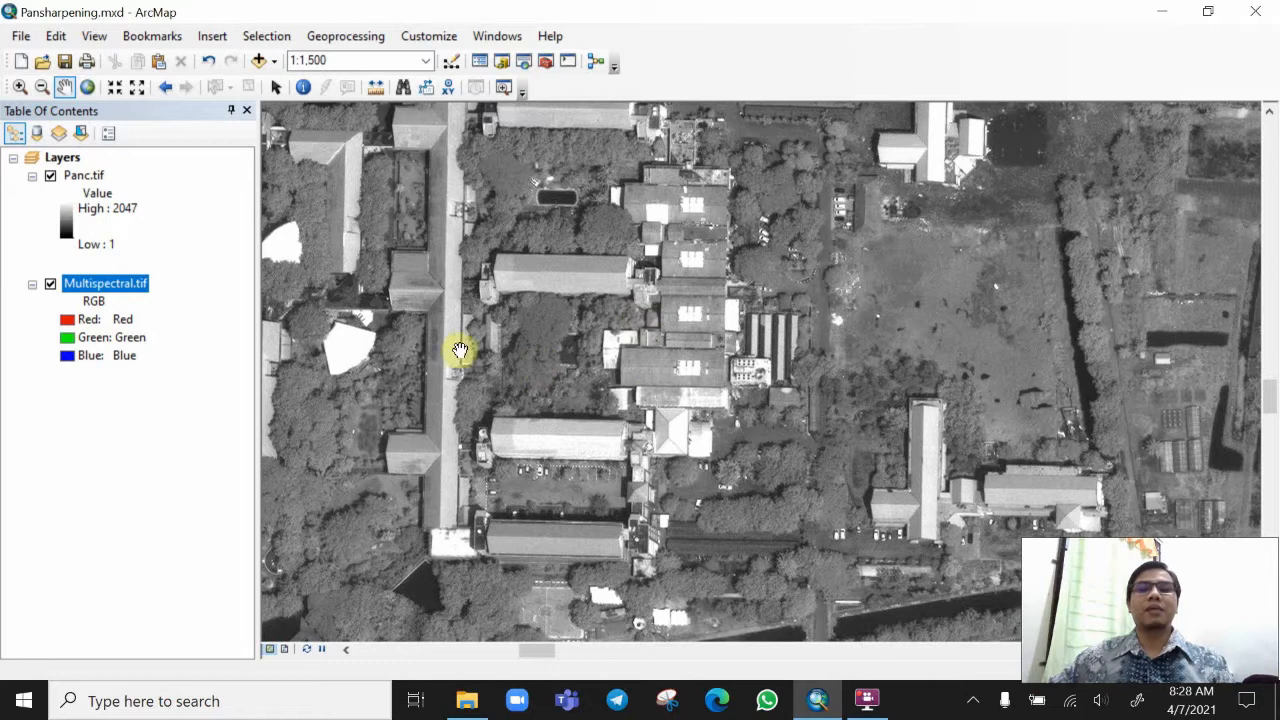
pyautogui.moveTo(577, 329); pyautogui.dragTo(686, 343)
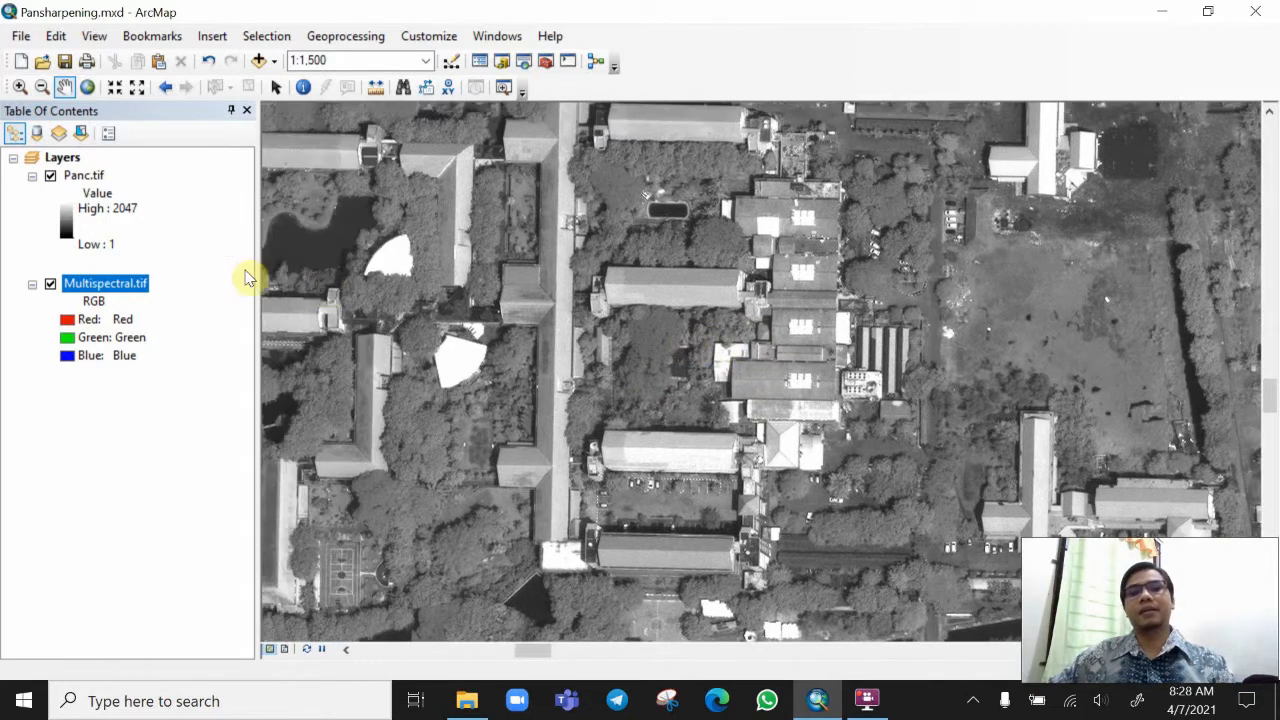
# Check the source raster information of the Panc.tif layer, including its band count and cell size.
pyautogui.rightClick(86, 180)
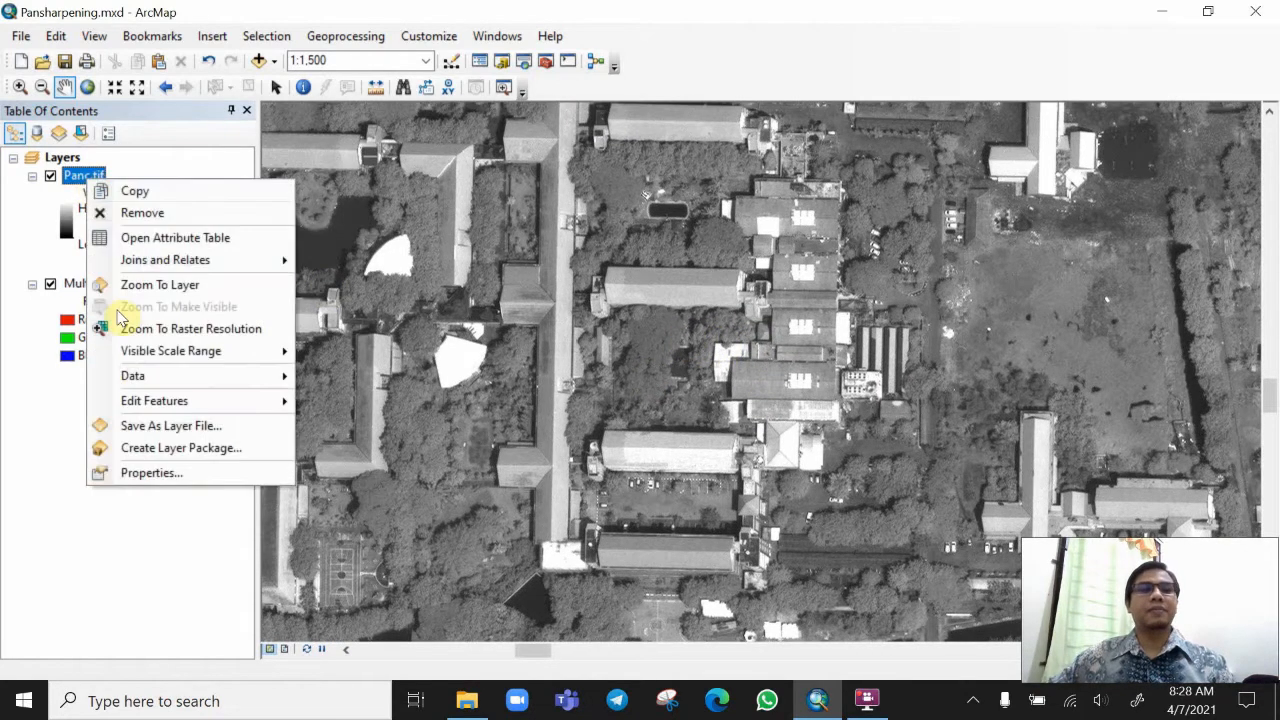
pyautogui.click(145, 469)
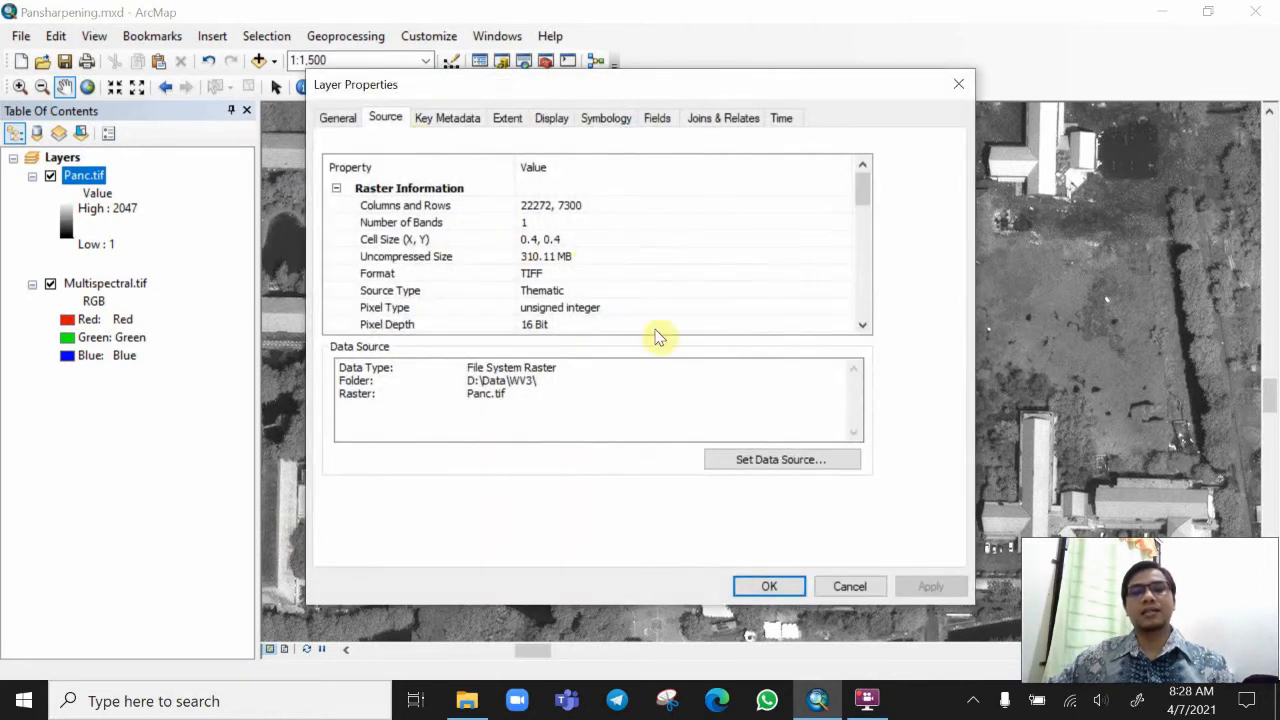
pyautogui.click(848, 587)
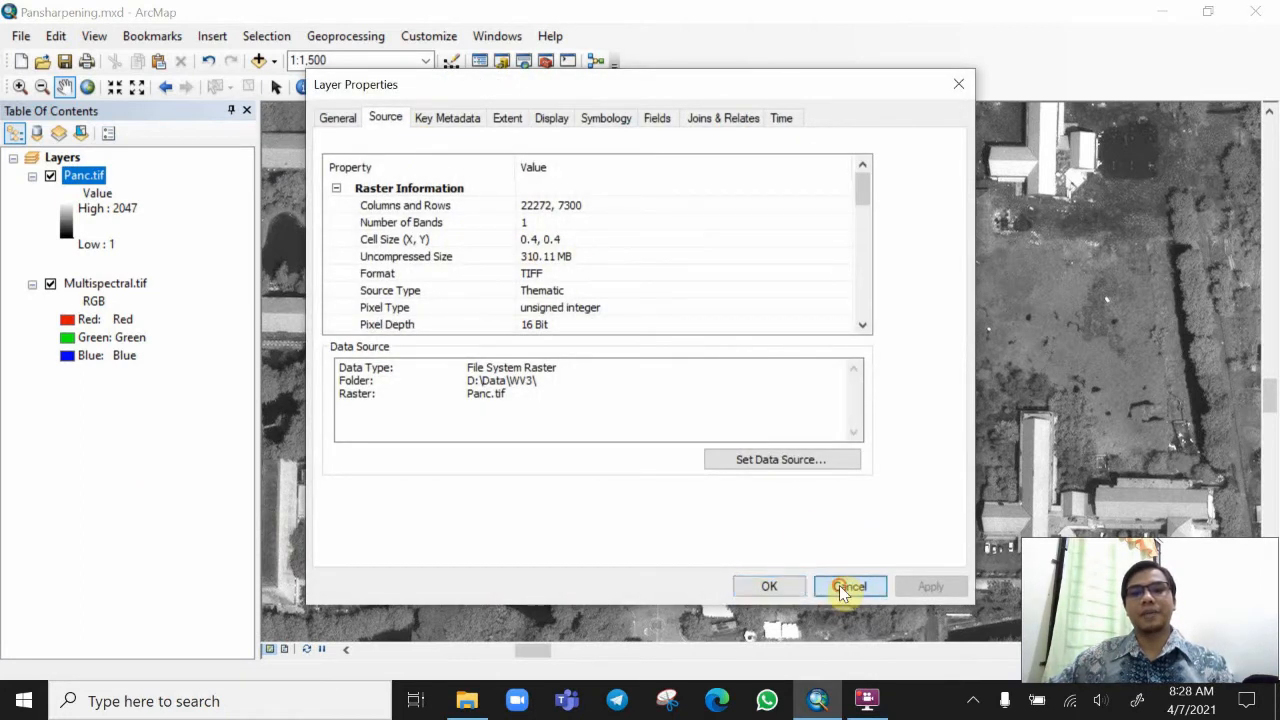
# Hide the Panc.tif layer and compare the central campus buildings with their appearance in the multispectral image.
pyautogui.scroll(1, 751, 437)
pyautogui.scroll(-2, 754, 441)
pyautogui.scroll(-1, 736, 376)
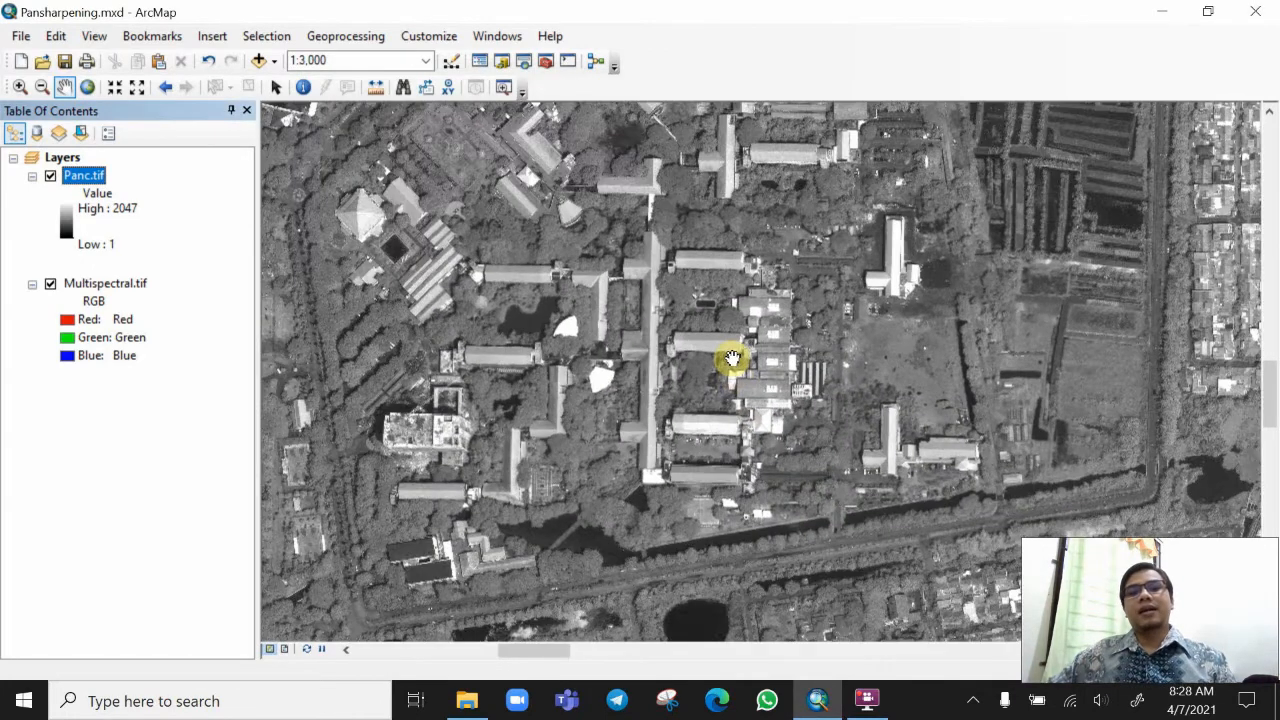
pyautogui.scroll(-1, 735, 368)
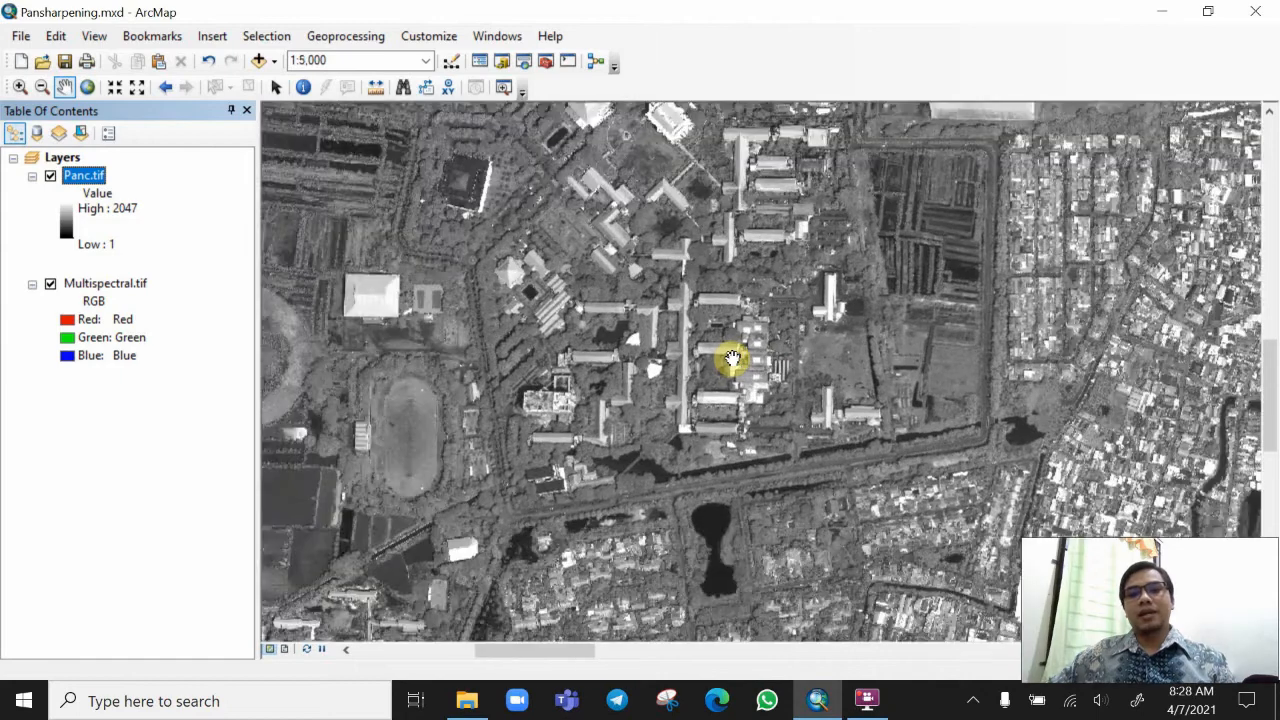
pyautogui.scroll(-1, 732, 358)
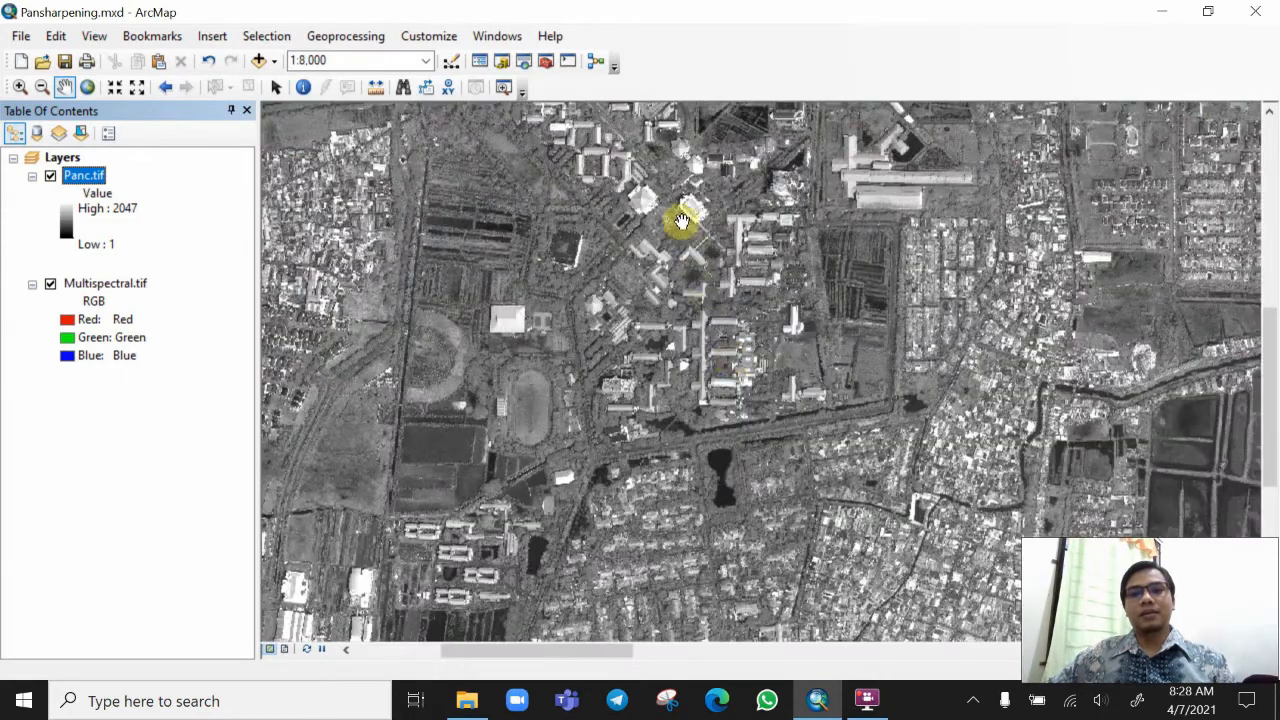
pyautogui.scroll(2, 684, 367)
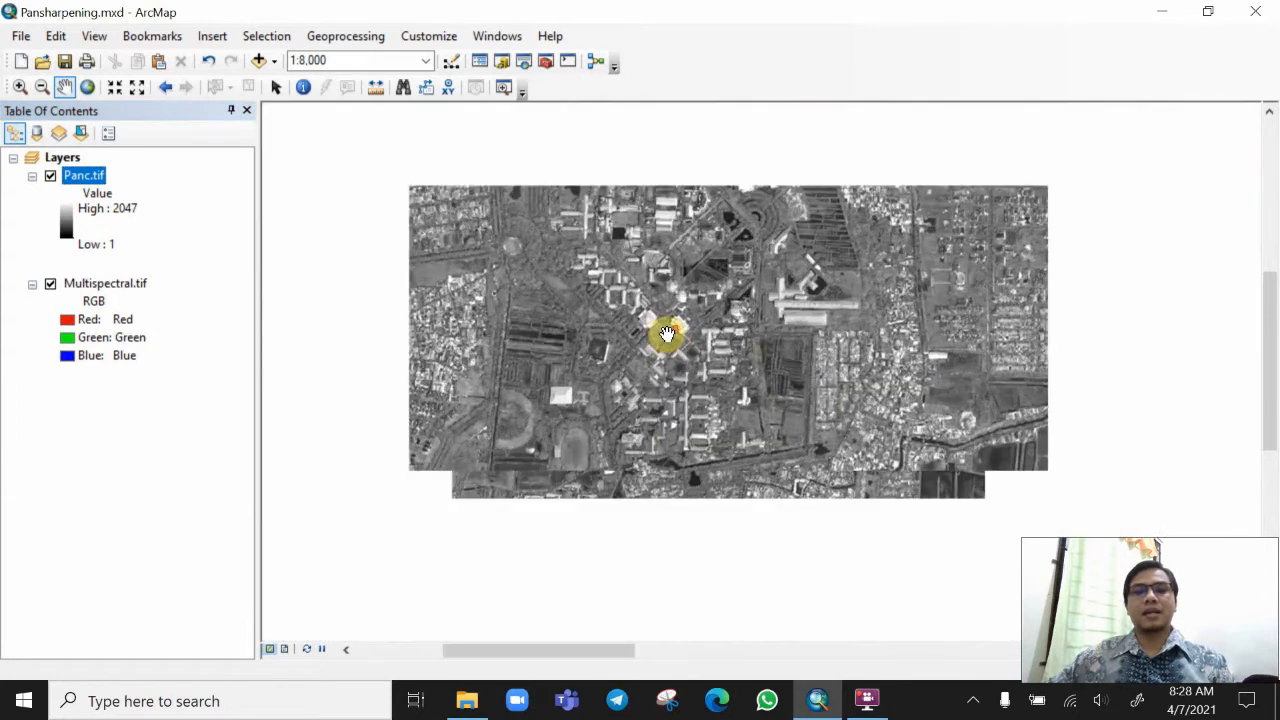
pyautogui.click(50, 175)
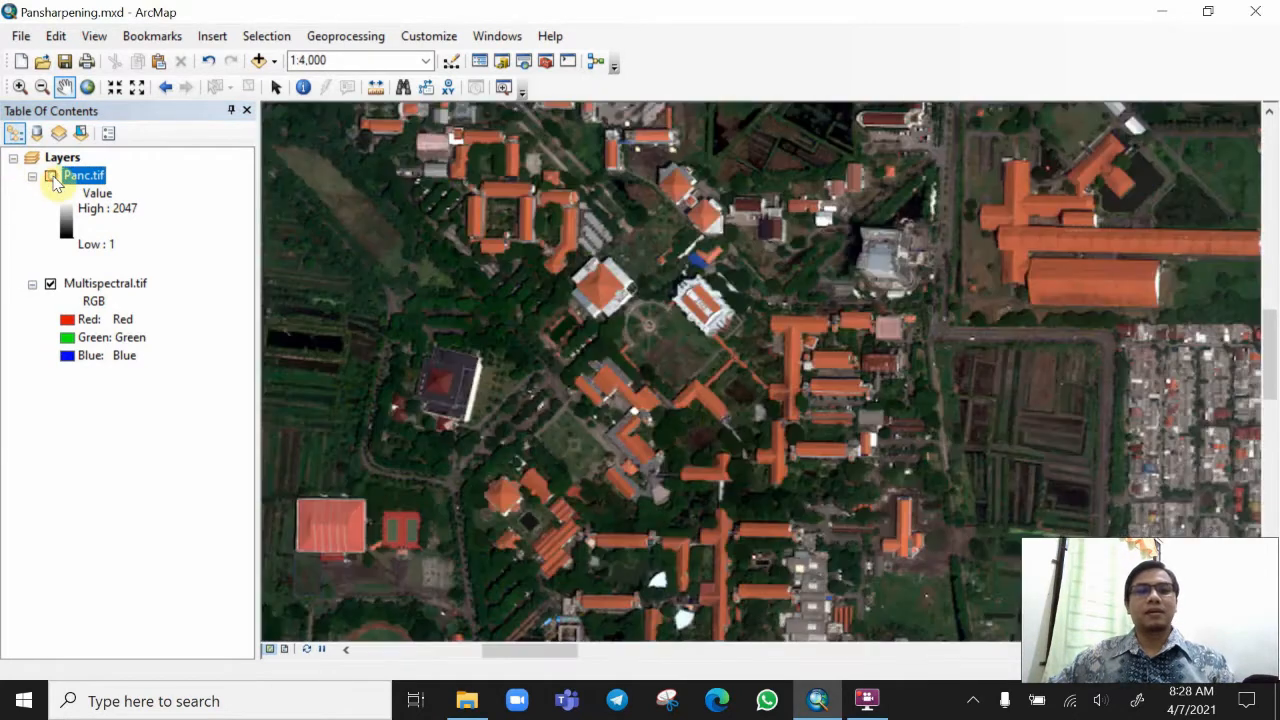
pyautogui.scroll(3, 654, 368)
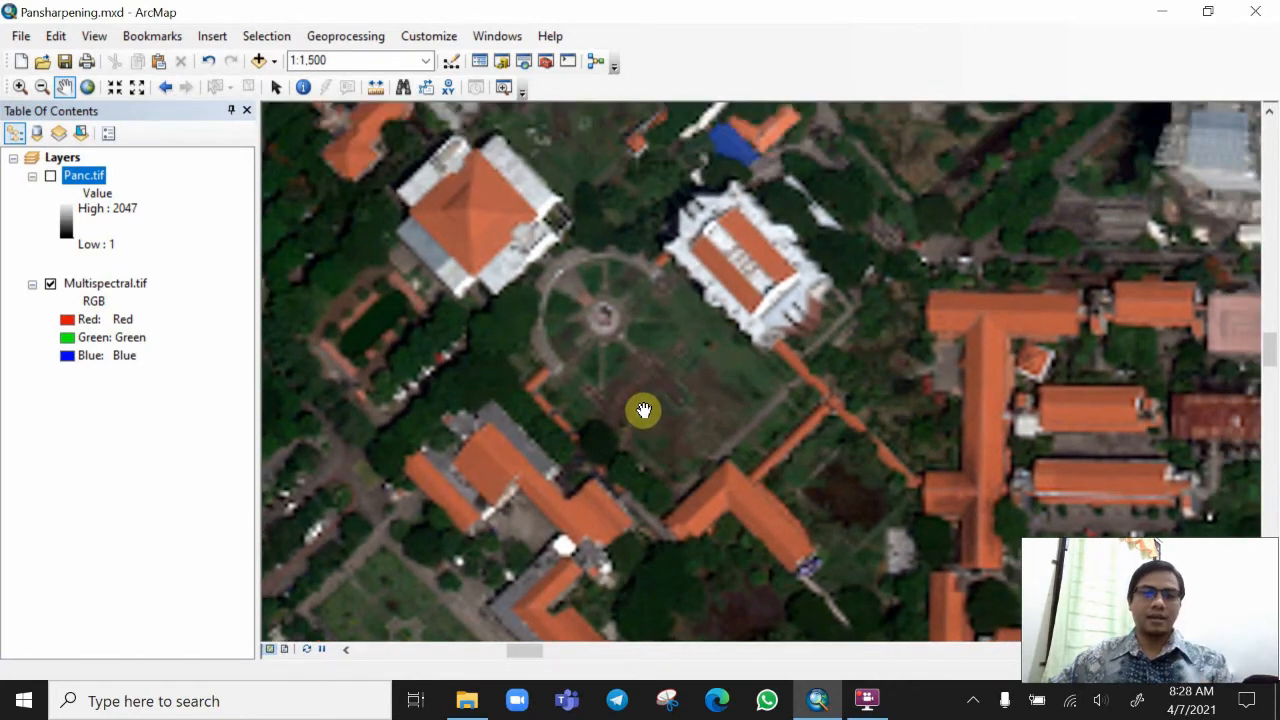
# Examine the central plaza and its surrounding buildings in the multispectral image at scales between 1:2,000 and 1:1,250.
pyautogui.scroll(-1, 648, 409)
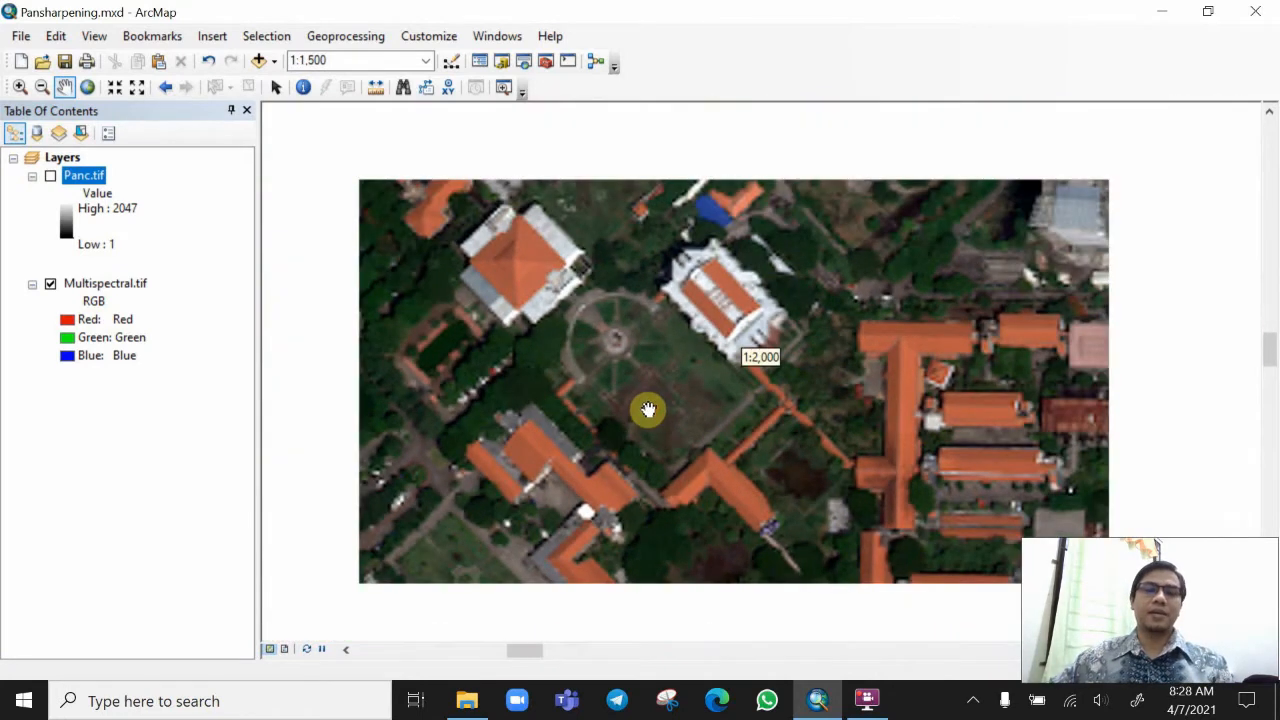
pyautogui.moveTo(643, 383)
pyautogui.mouseDown()
pyautogui.moveTo(663, 363)
pyautogui.moveTo(648, 362)
pyautogui.mouseUp()
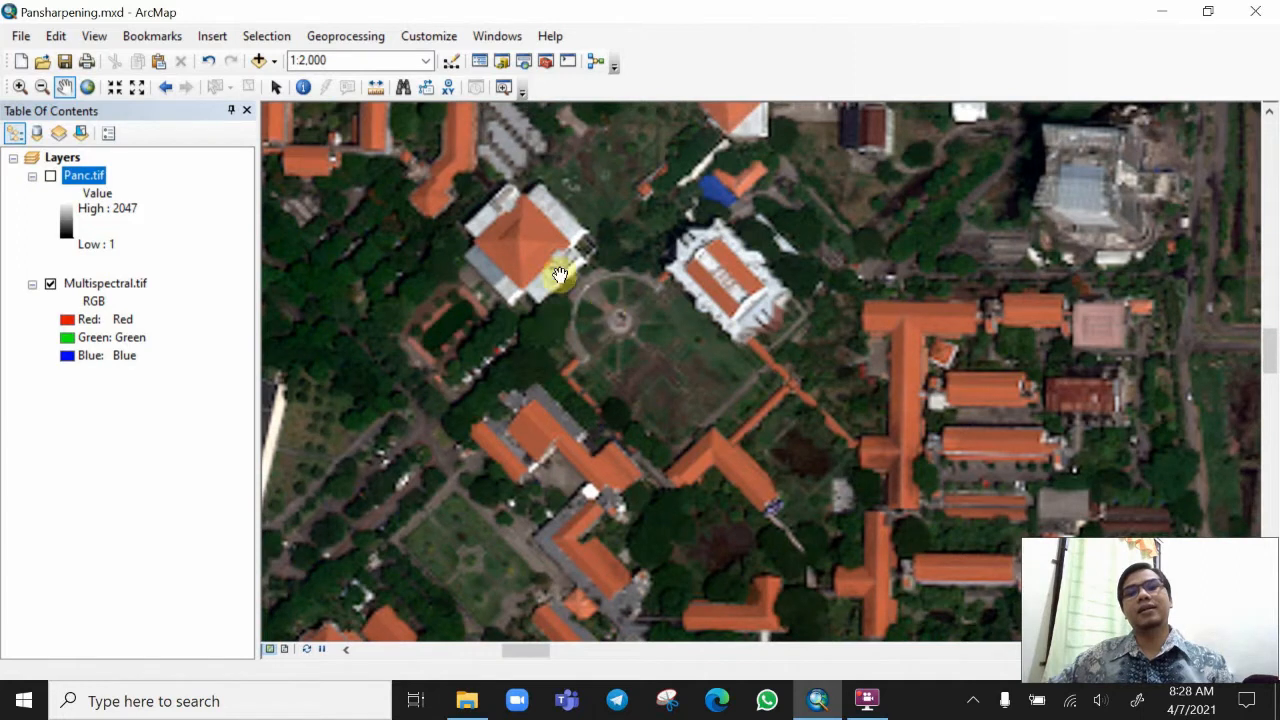
pyautogui.scroll(-2, 667, 358)
pyautogui.scroll(3, 668, 358)
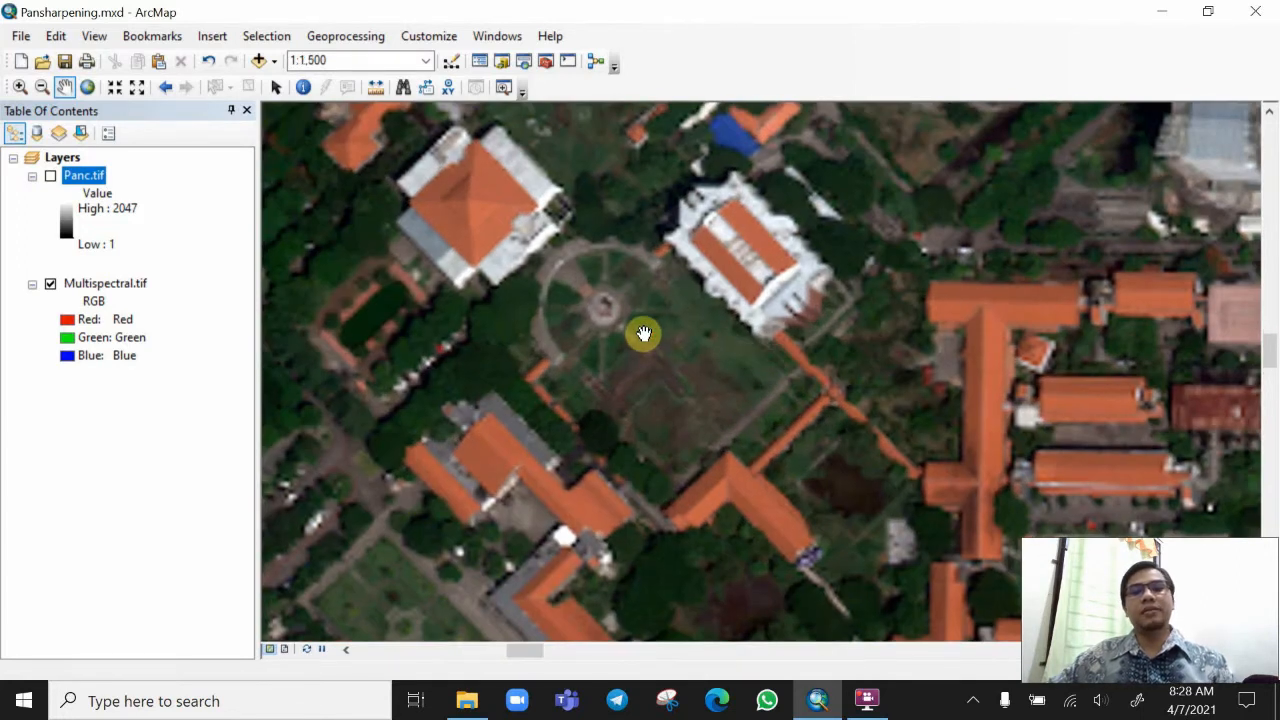
pyautogui.moveTo(674, 339); pyautogui.dragTo(669, 367)
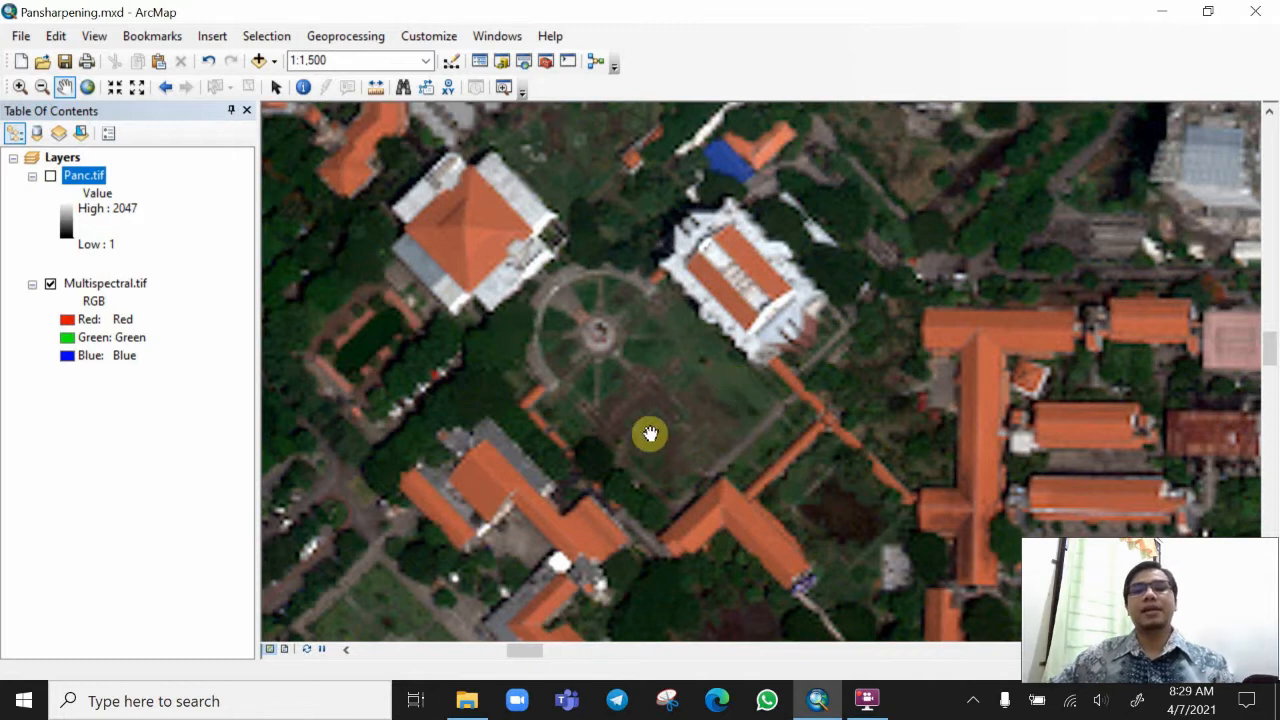
pyautogui.scroll(1, 650, 433)
pyautogui.moveTo(634, 366); pyautogui.dragTo(700, 381)
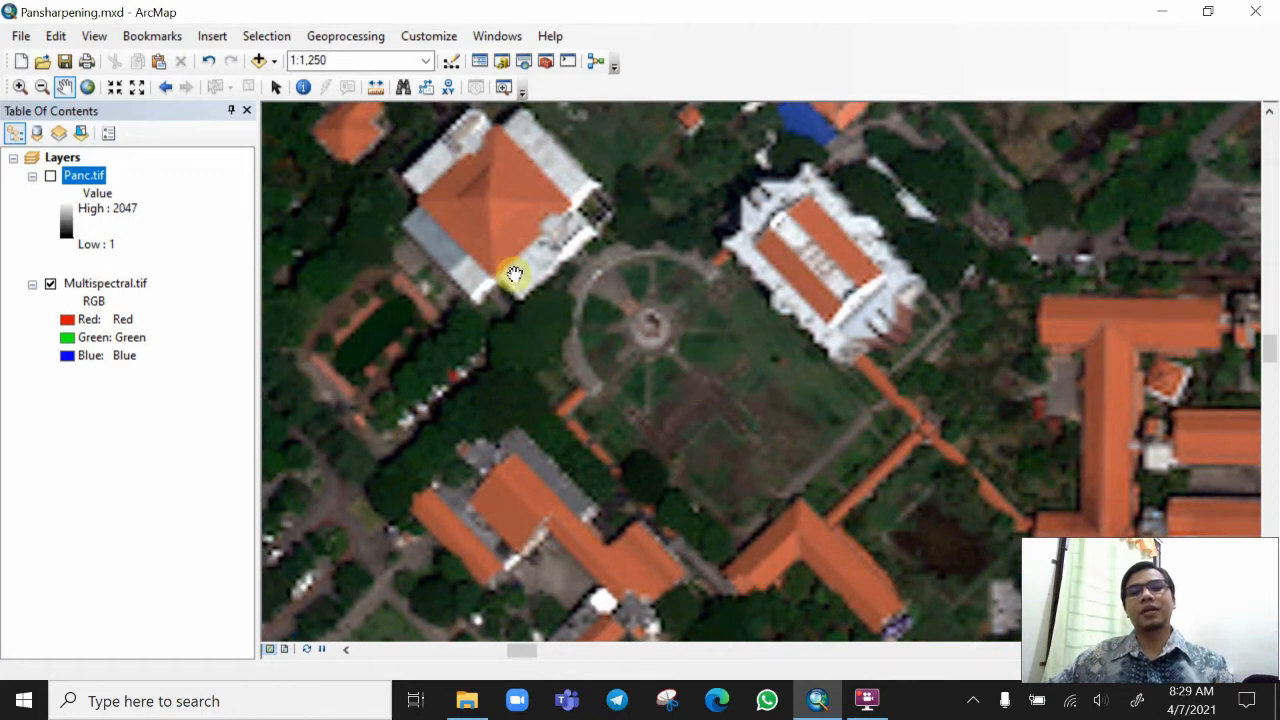
# Show the Panc.tif layer and compare the circular garden's detail at 1:500 with and without it.
pyautogui.click(50, 176)
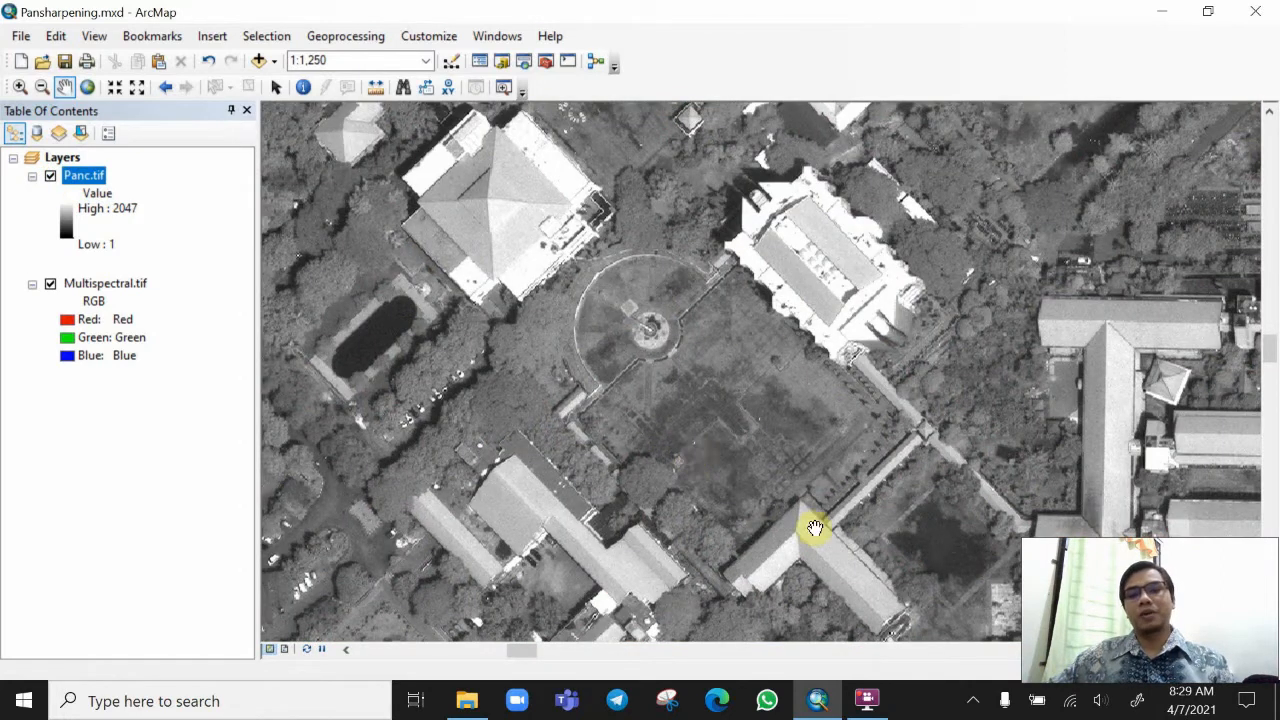
pyautogui.scroll(3, 678, 446)
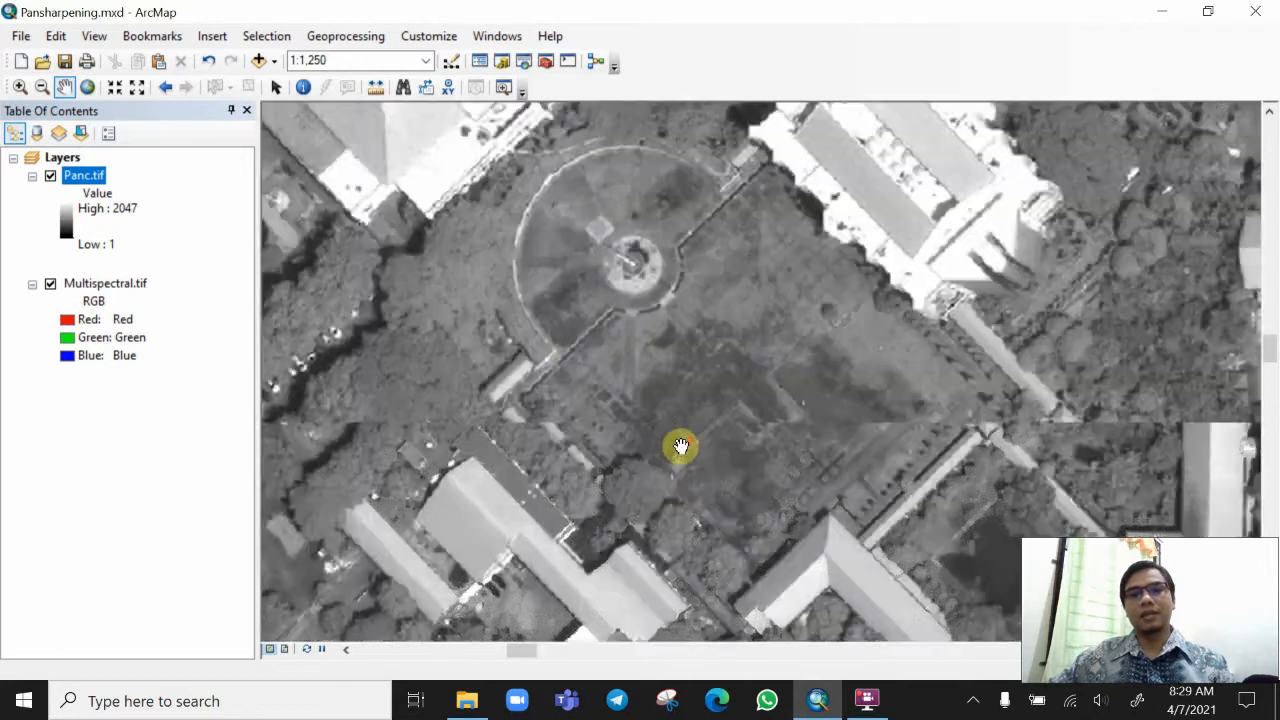
pyautogui.scroll(2, 634, 360)
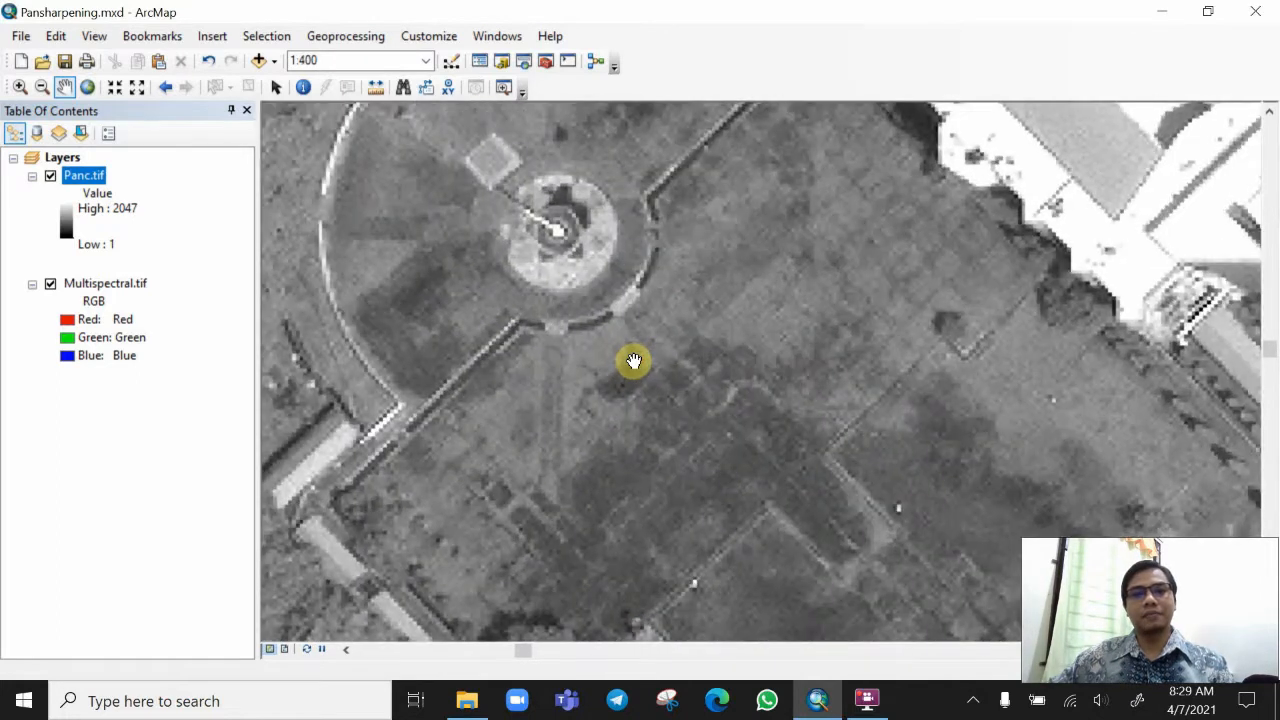
pyautogui.scroll(-1, 634, 360)
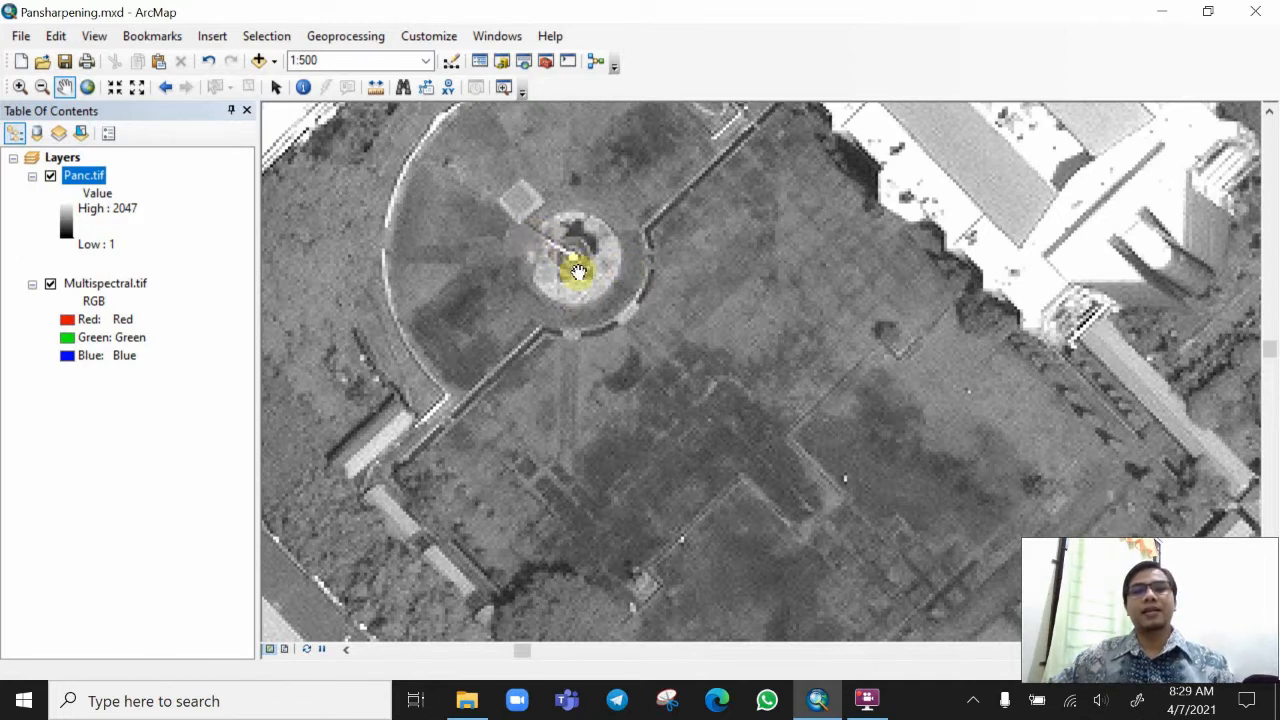
pyautogui.click(50, 177)
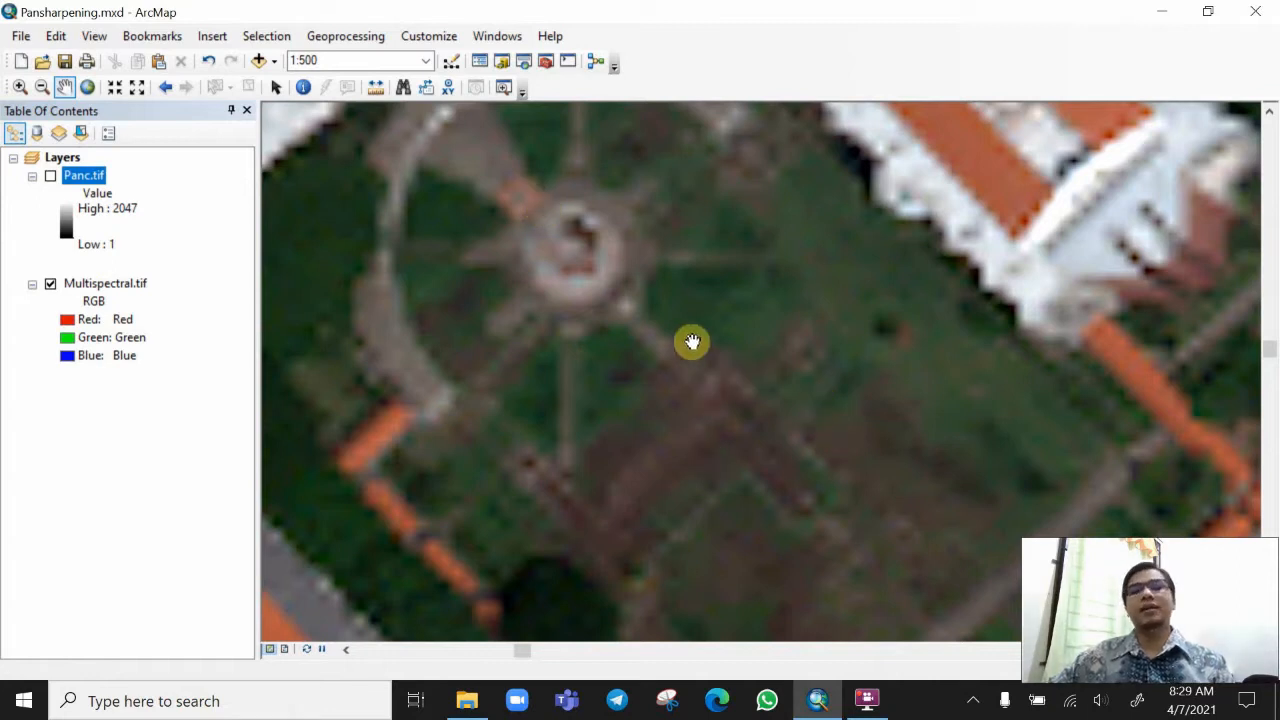
pyautogui.click(50, 176)
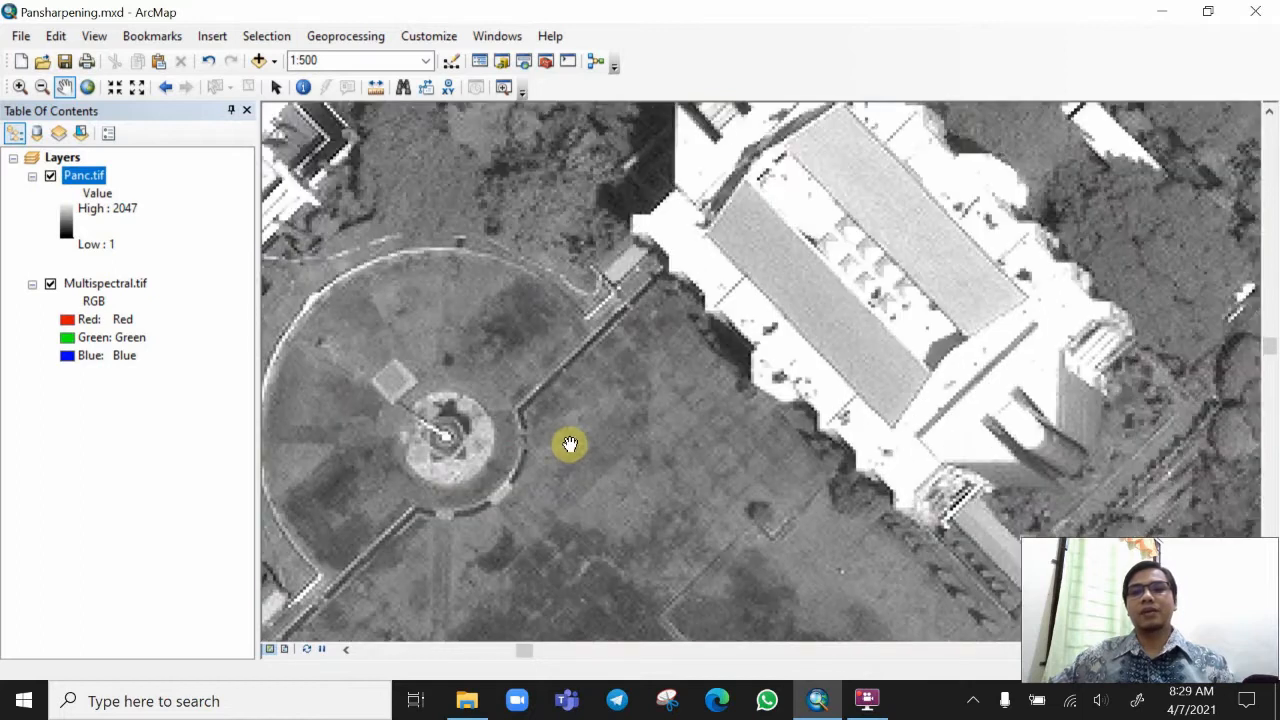
# Compare the pyramid-roofed building at 1:600 in both images by switching Panc.tif on and off, leaving it hidden.
pyautogui.scroll(3, 570, 443)
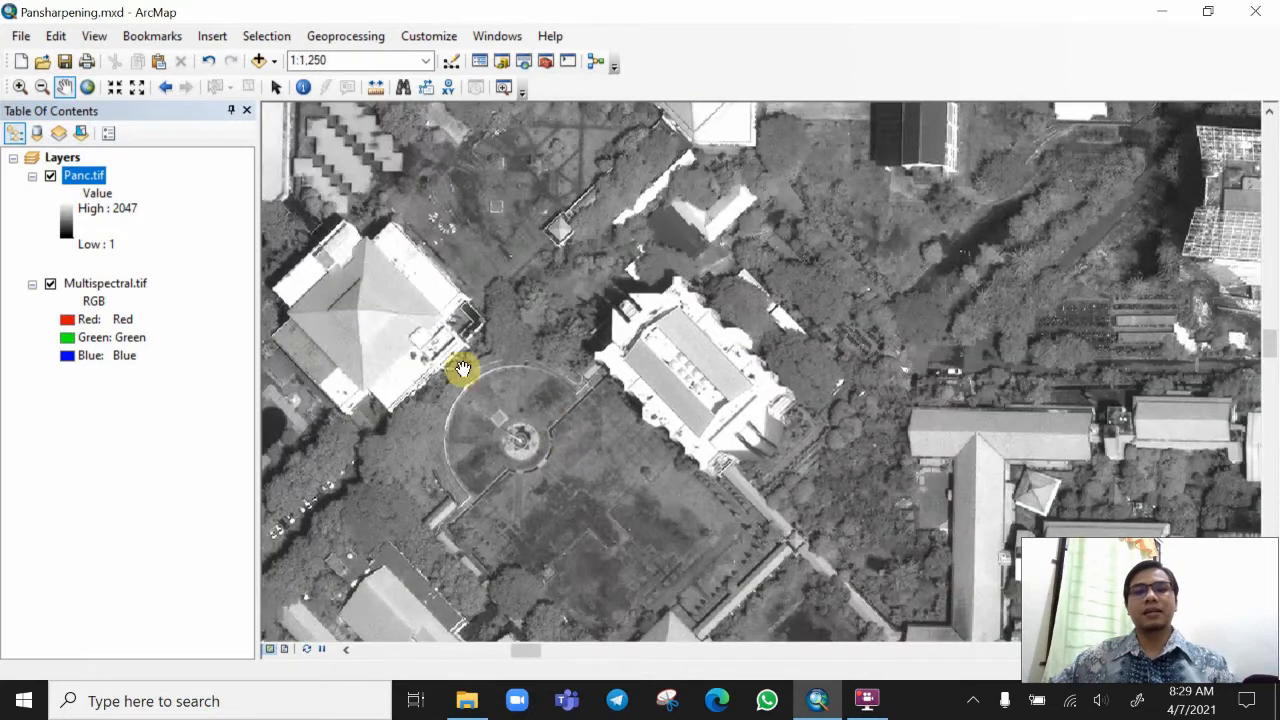
pyautogui.moveTo(460, 366); pyautogui.dragTo(728, 443)
pyautogui.scroll(-1, 708, 440)
pyautogui.scroll(-4, 708, 440)
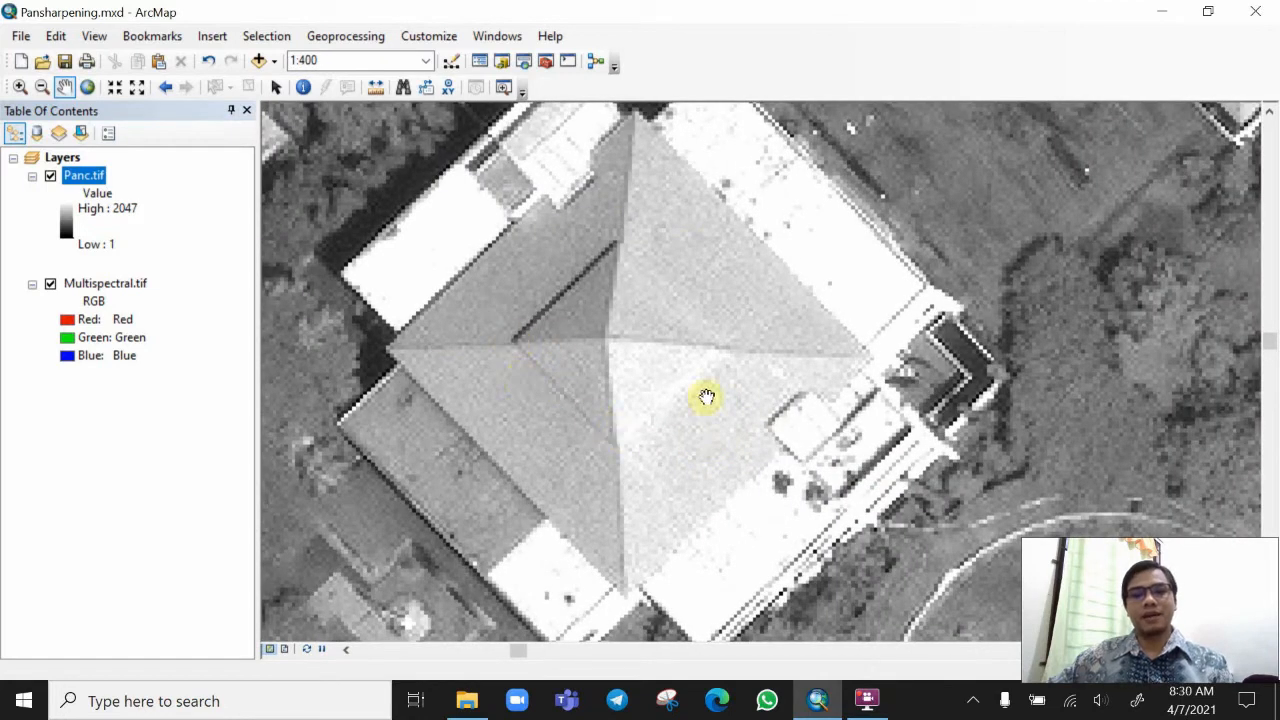
pyautogui.scroll(1, 579, 340)
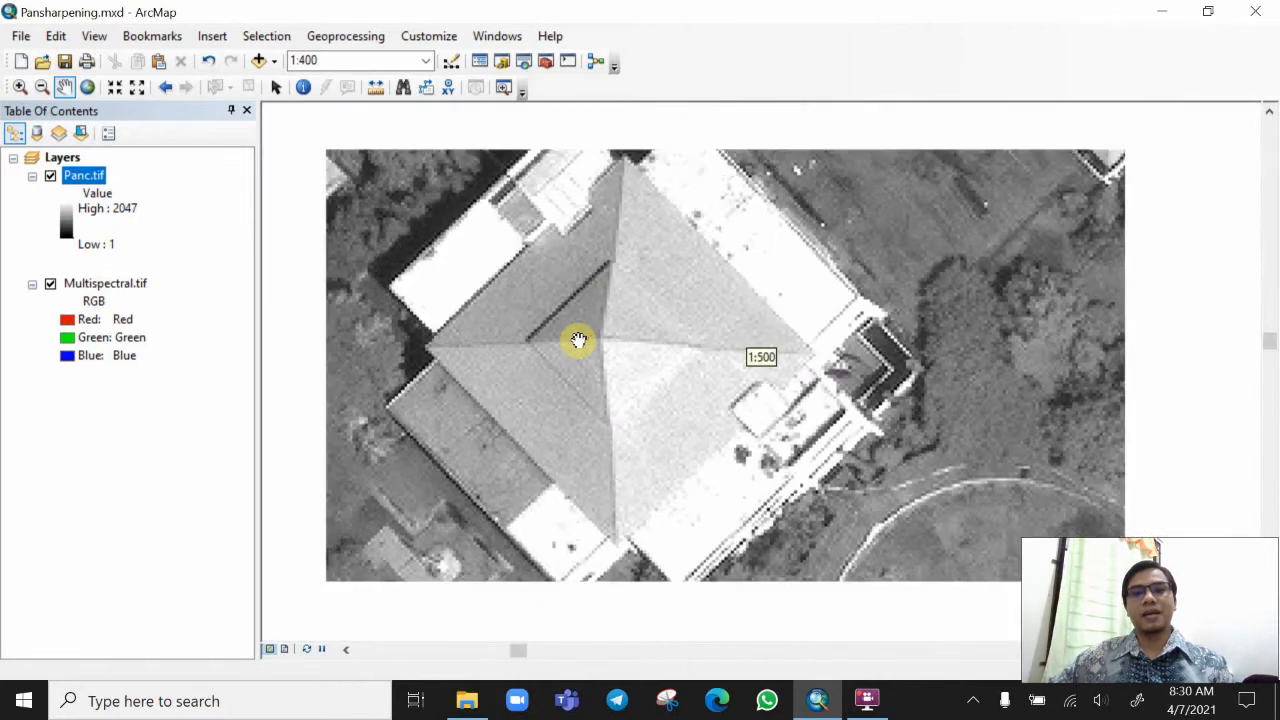
pyautogui.scroll(1, 579, 340)
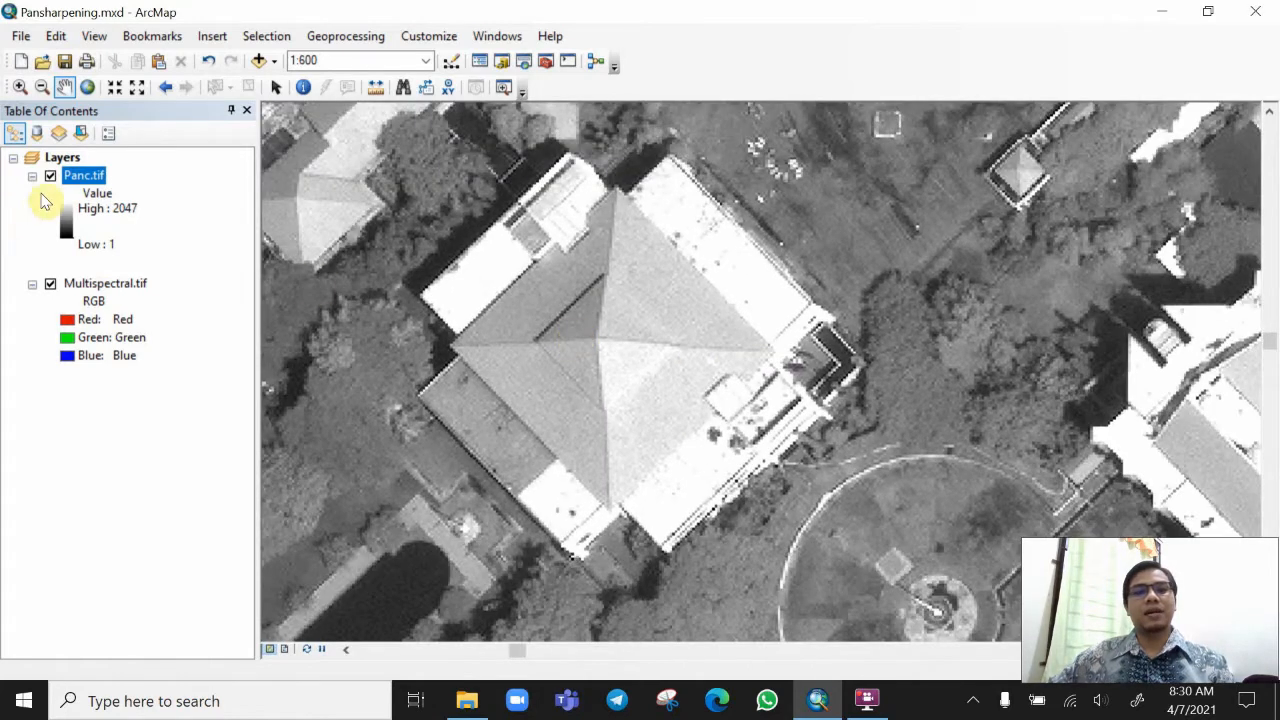
pyautogui.click(50, 177)
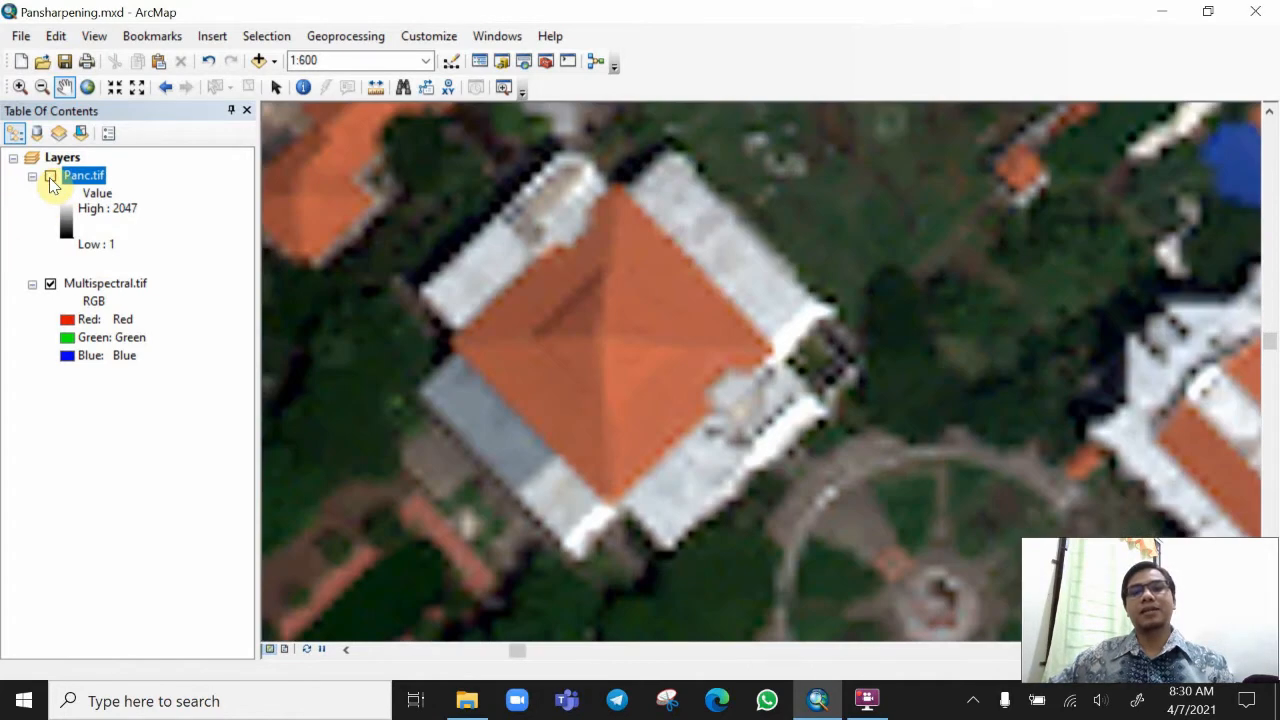
pyautogui.click(50, 177)
pyautogui.click(50, 177)
pyautogui.click(50, 177)
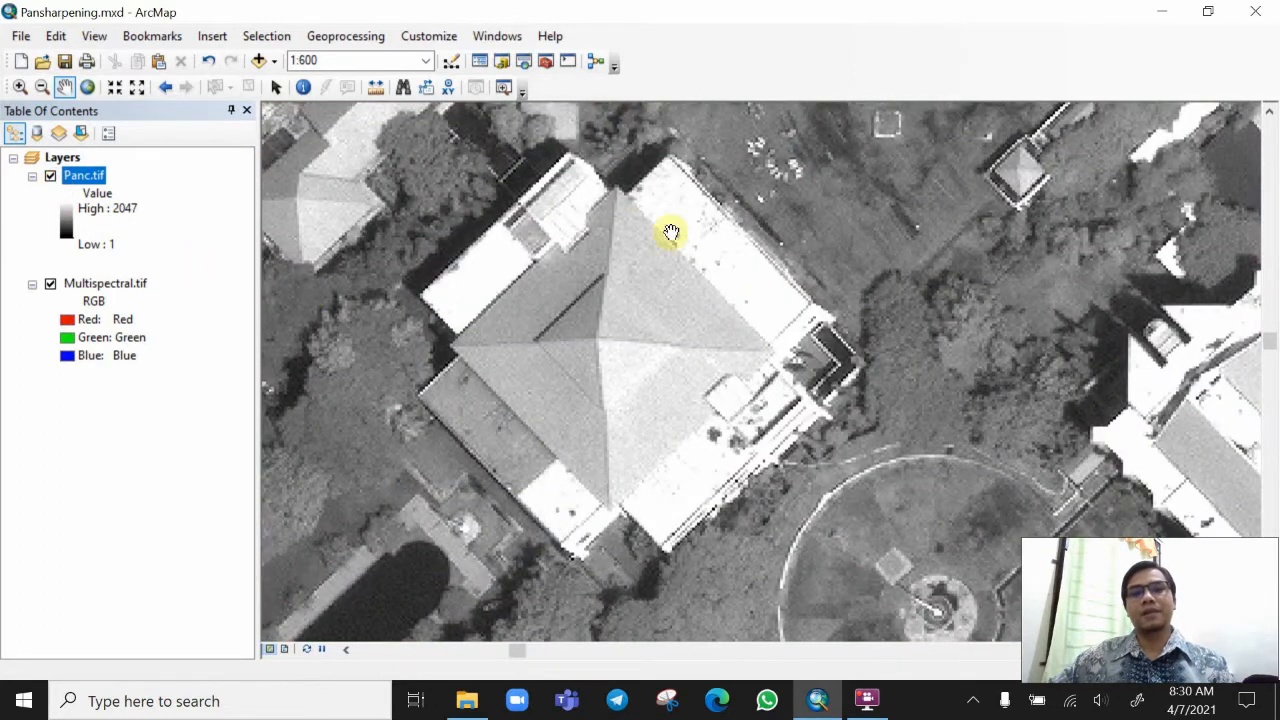
pyautogui.click(50, 177)
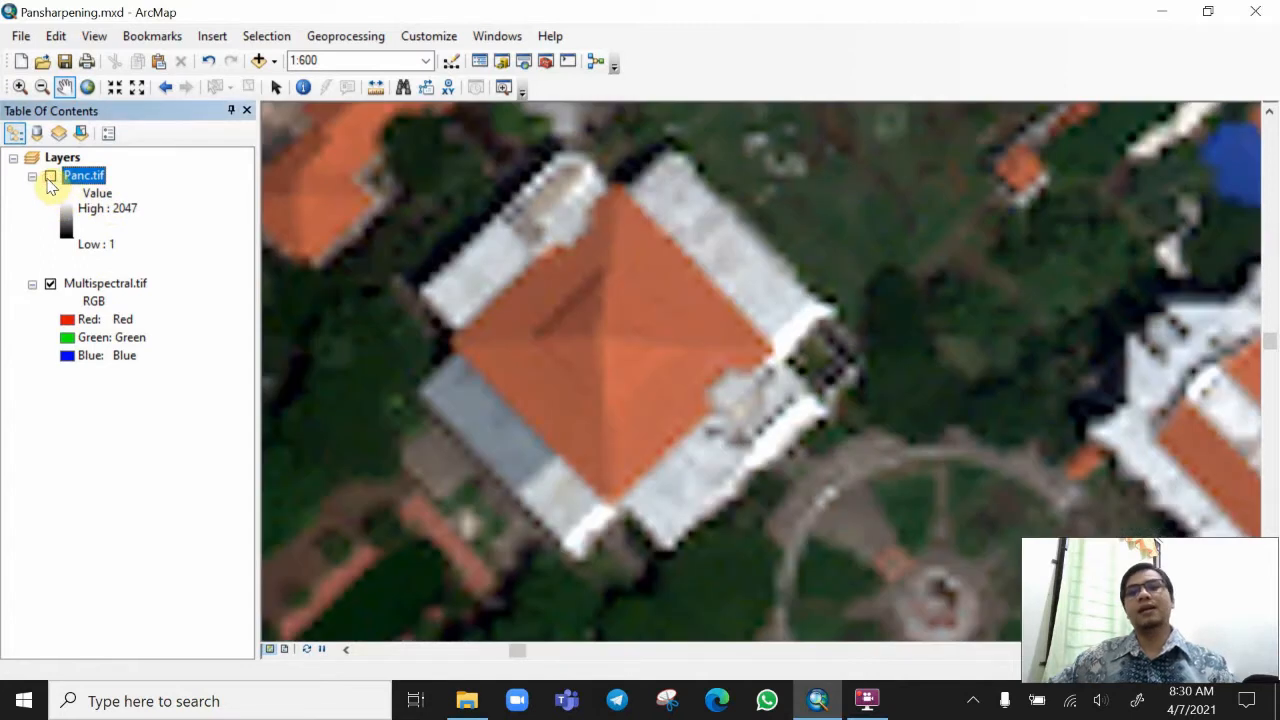
# Survey the multispectral image from the pyramid-roofed building to the sports grounds in the southern campus at 1:4,000.
pyautogui.scroll(-3, 615, 464)
pyautogui.scroll(3, 615, 464)
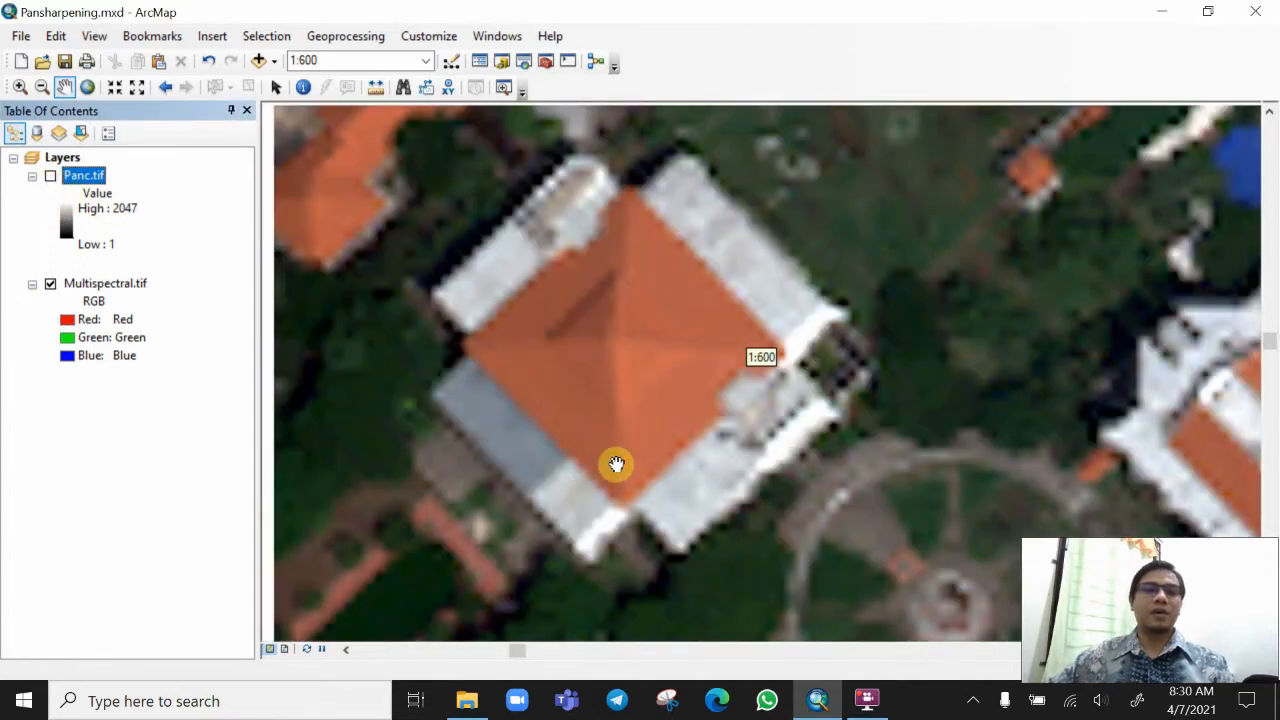
pyautogui.scroll(-3, 672, 420)
pyautogui.scroll(4, 672, 419)
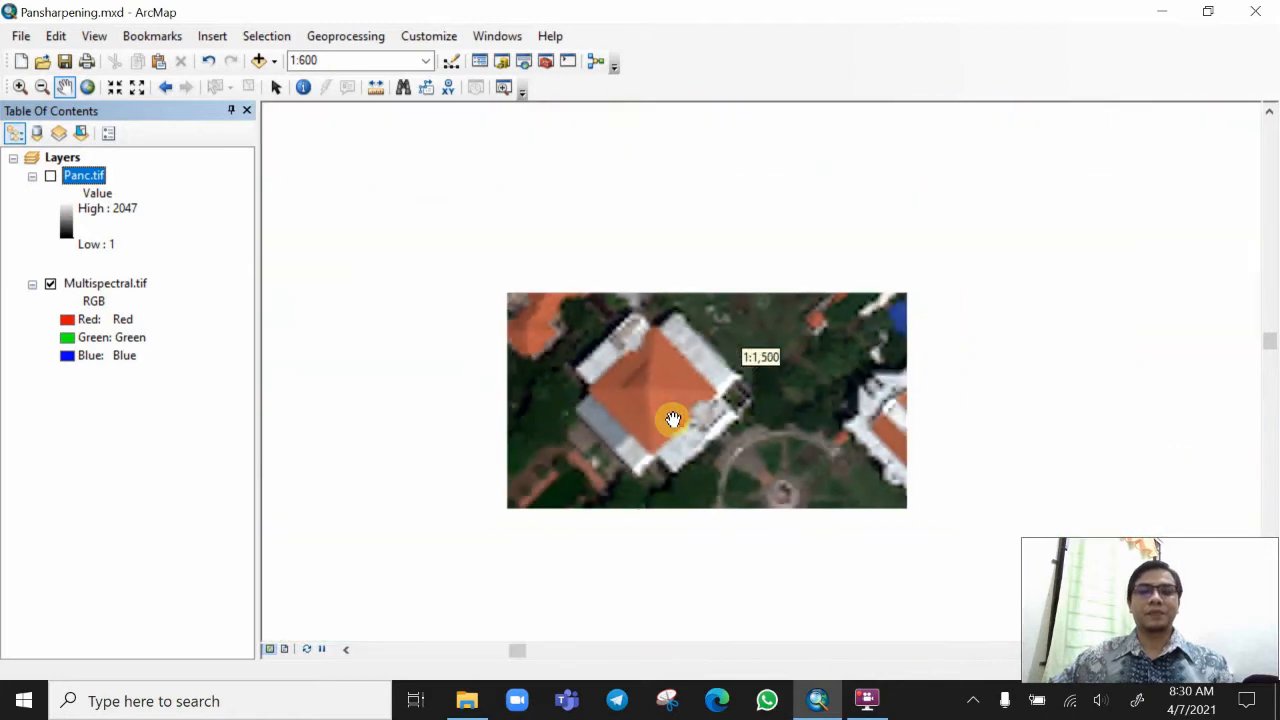
pyautogui.scroll(2, 672, 420)
pyautogui.scroll(2, 673, 428)
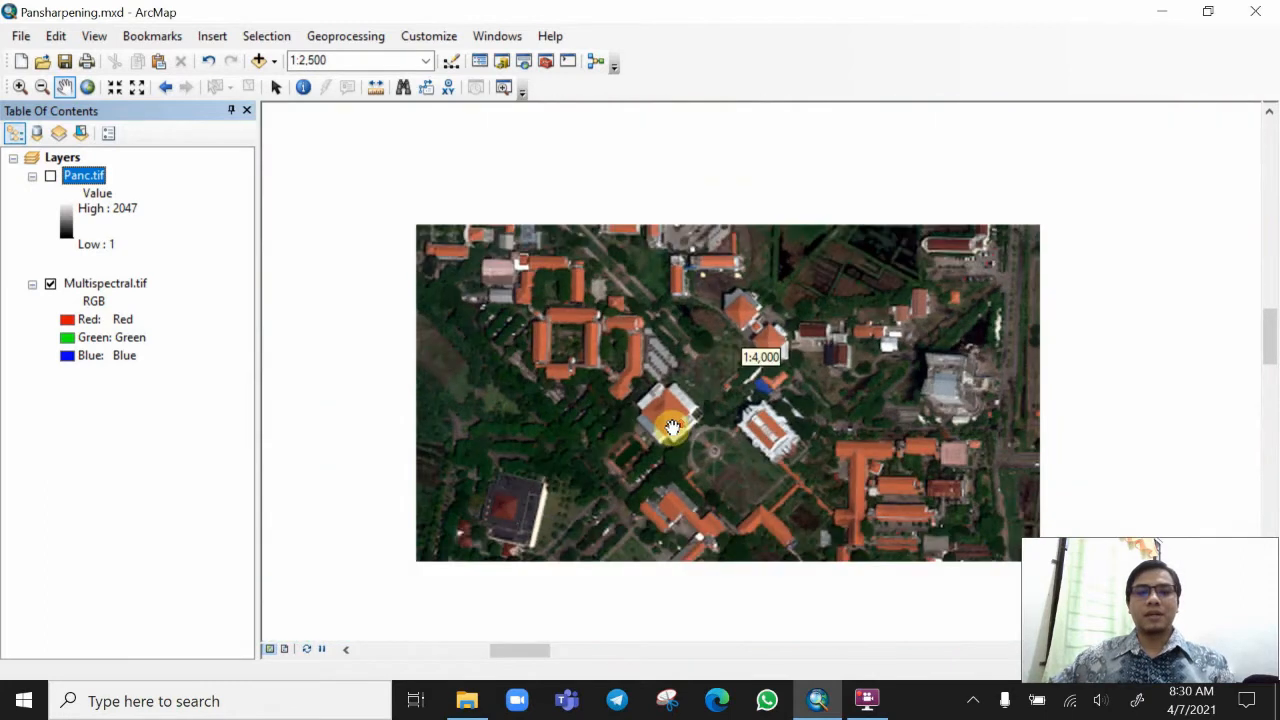
pyautogui.moveTo(638, 392); pyautogui.dragTo(652, 289)
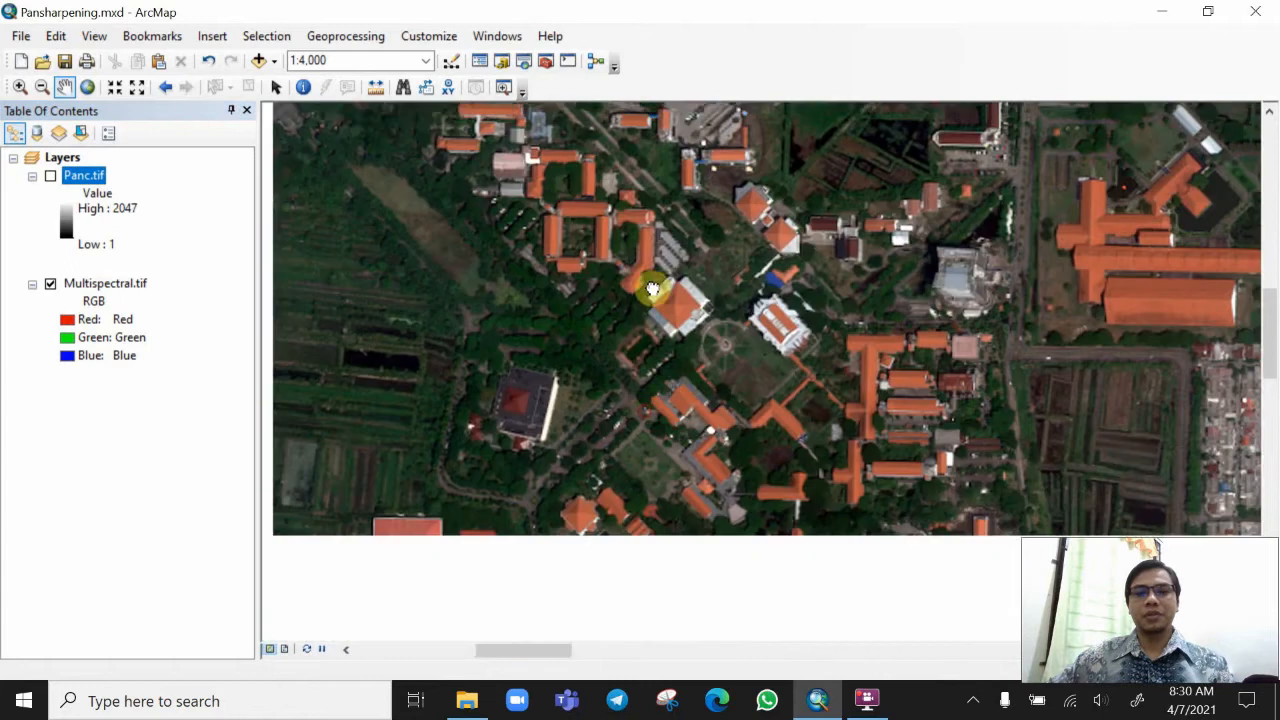
pyautogui.moveTo(646, 514); pyautogui.dragTo(700, 349)
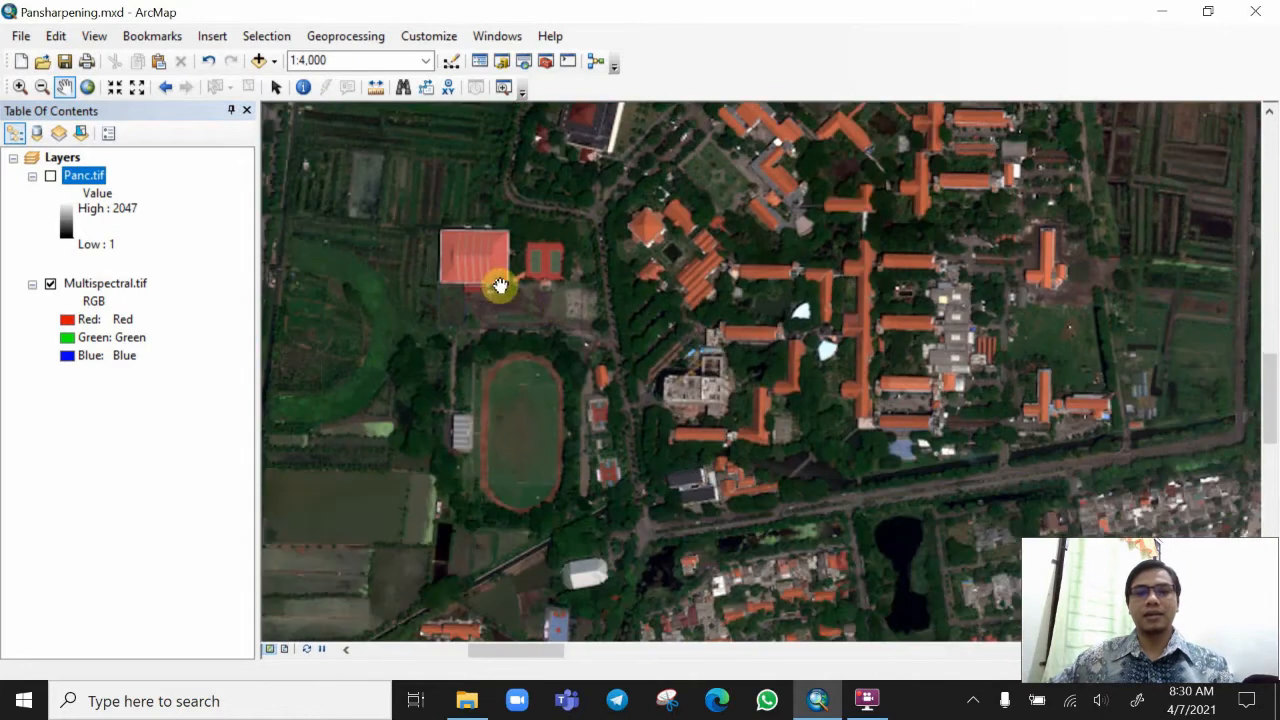
# Examine the two tennis courts beside the large red-roofed hall in the multispectral image at 1:400.
pyautogui.scroll(-6, 531, 277)
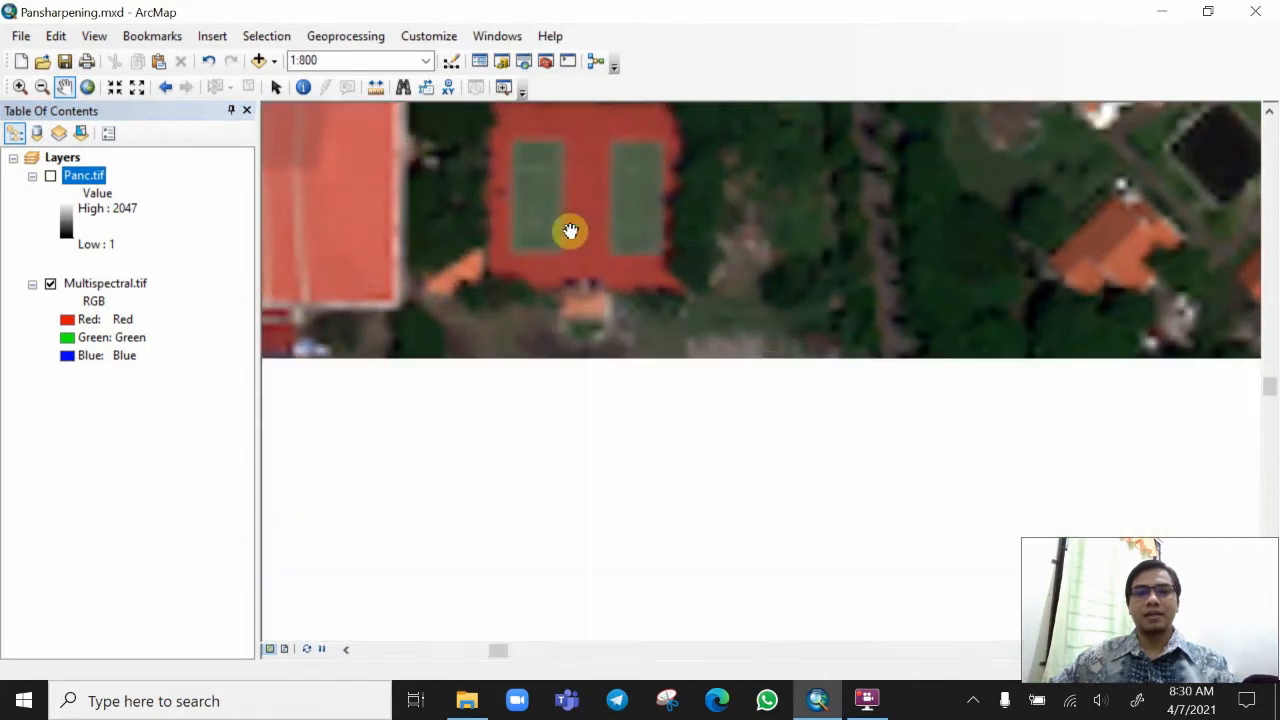
pyautogui.moveTo(569, 236); pyautogui.dragTo(569, 391)
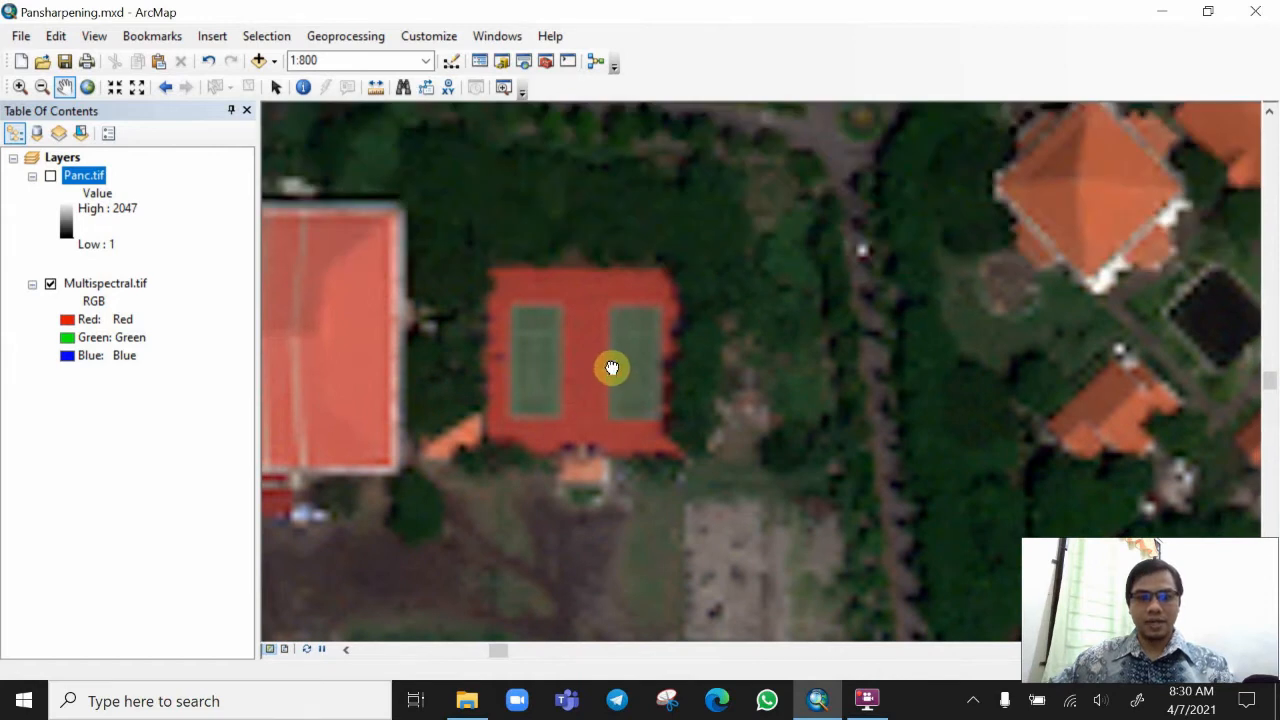
pyautogui.scroll(-2, 617, 457)
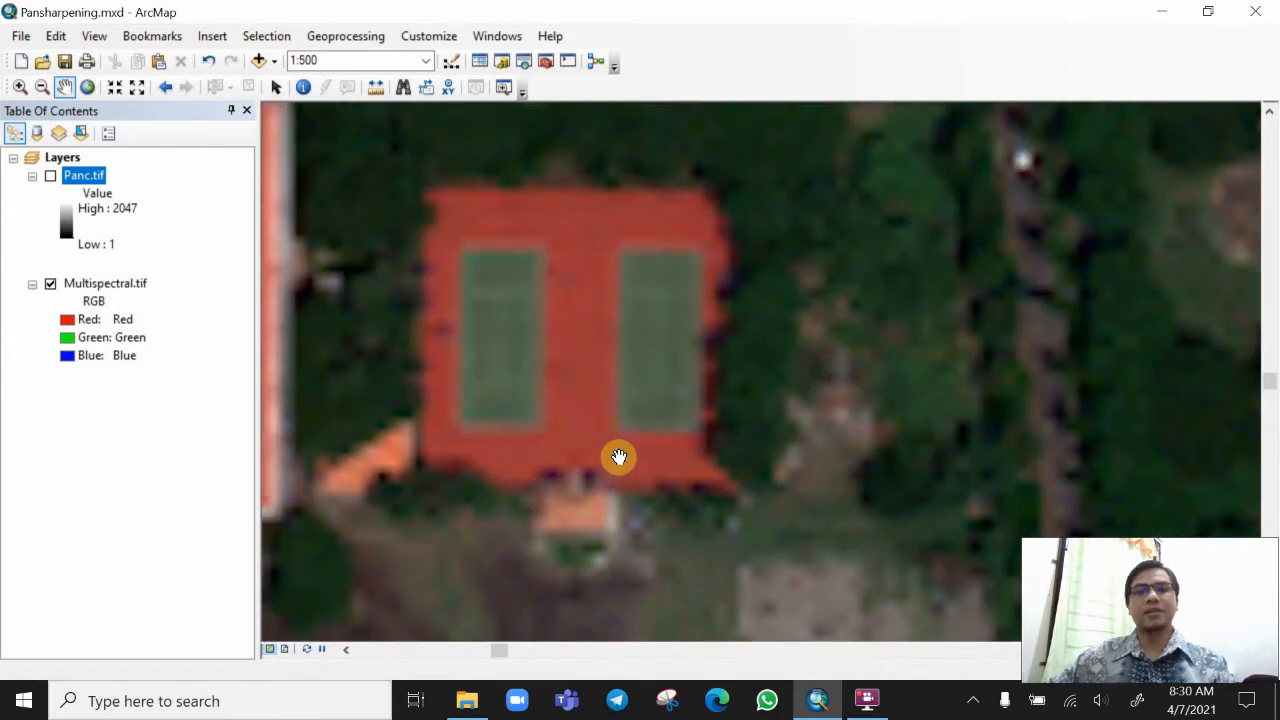
pyautogui.scroll(-1, 617, 457)
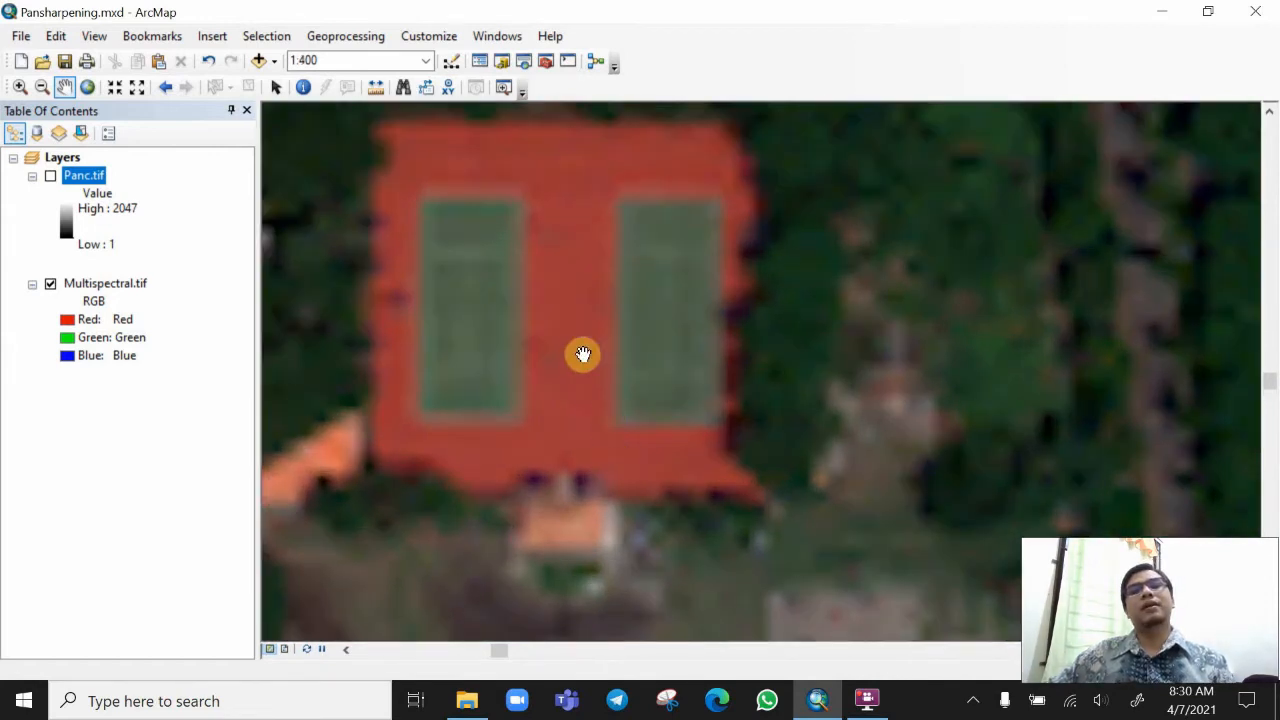
pyautogui.moveTo(583, 354); pyautogui.dragTo(620, 394)
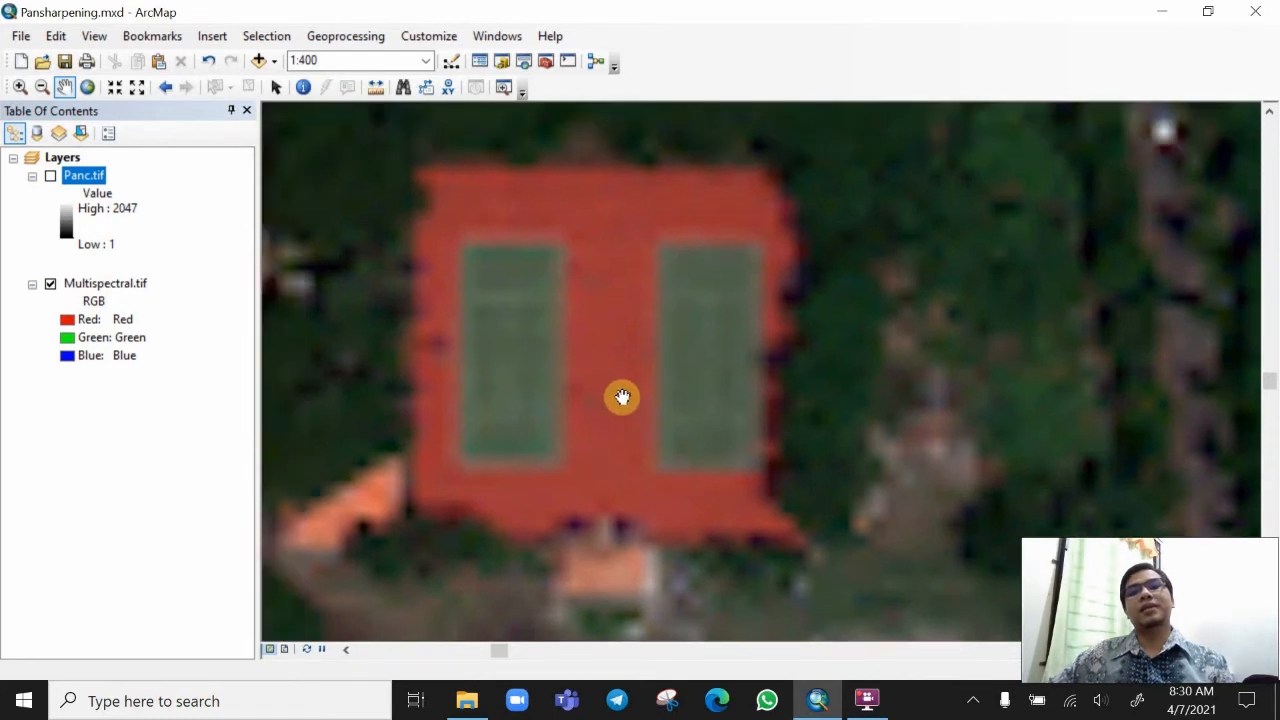
# Compare the tennis court lines in both images by switching Panc.tif on and off repeatedly, leaving it shown.
pyautogui.click(51, 178)
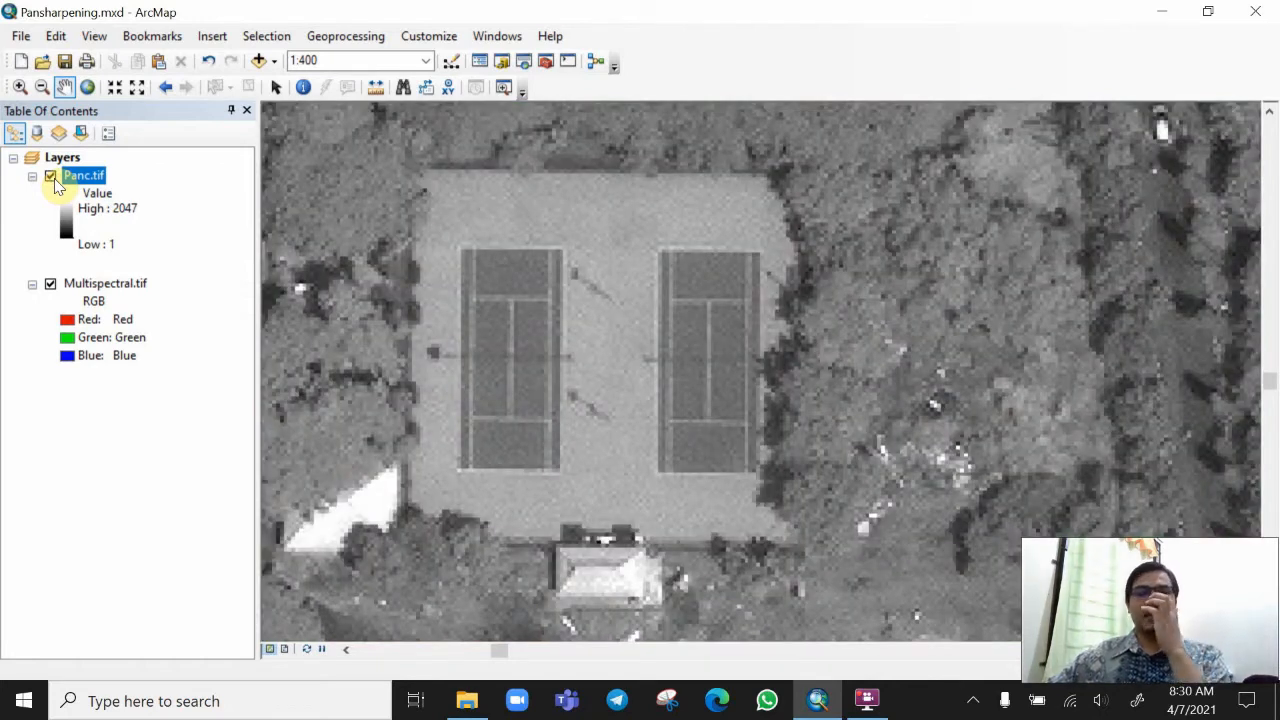
pyautogui.click(52, 178)
pyautogui.click(52, 178)
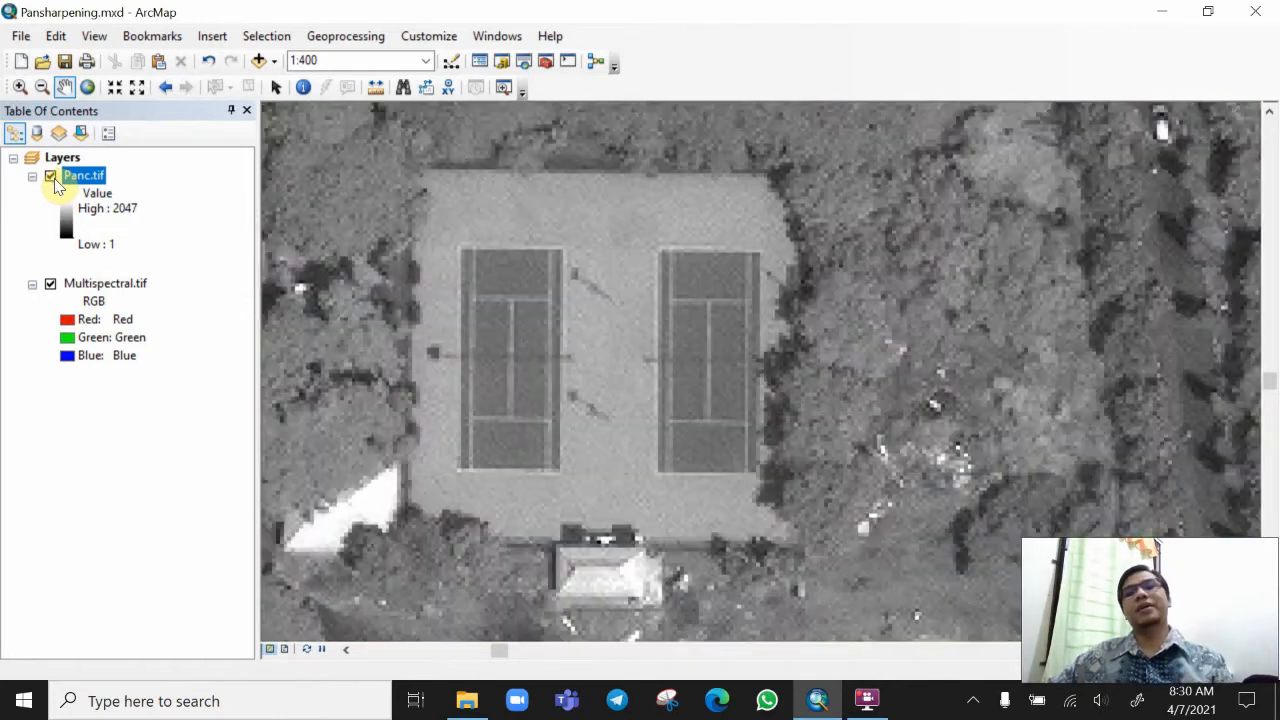
pyautogui.click(52, 178)
pyautogui.click(52, 178)
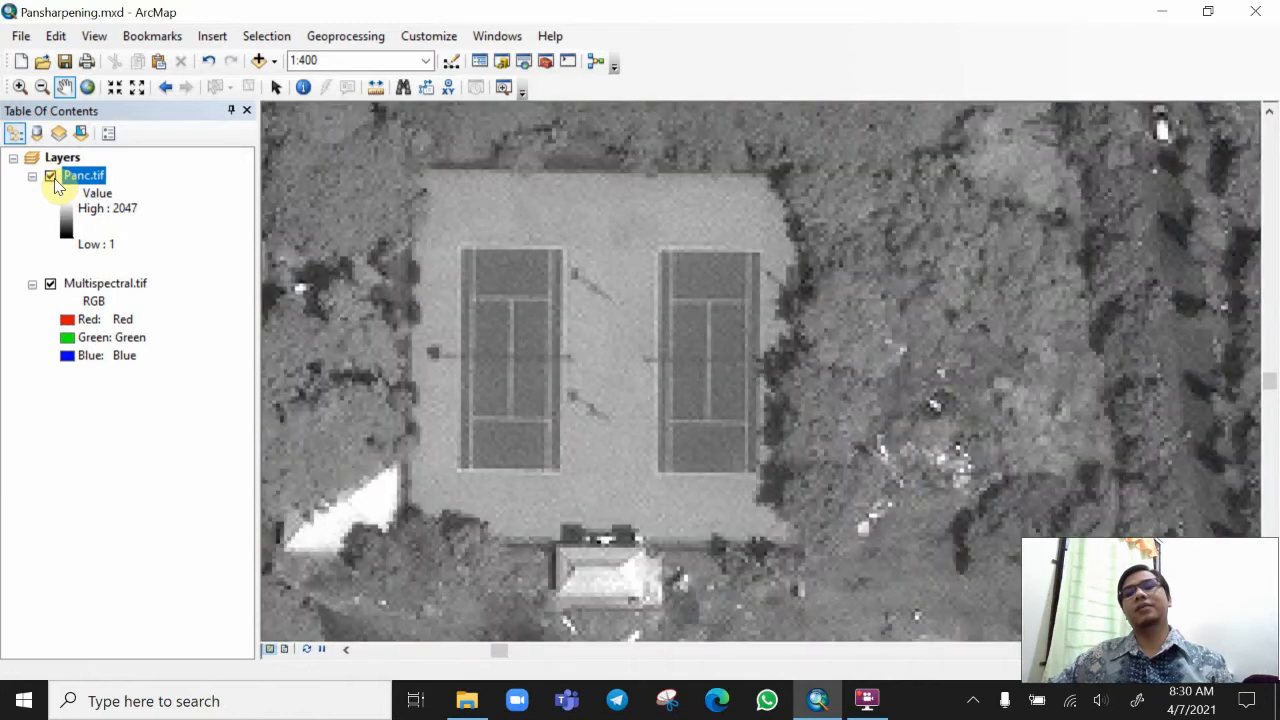
pyautogui.click(52, 178)
pyautogui.click(52, 178)
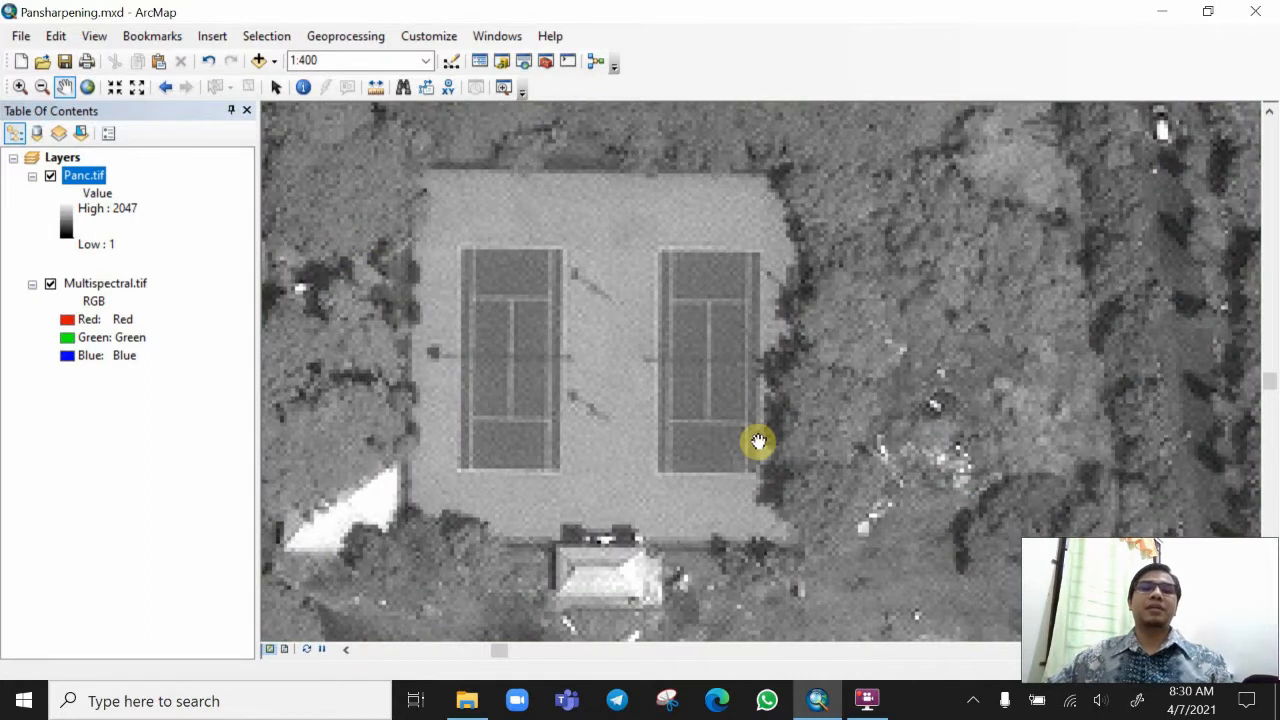
# View the wider campus around the tennis courts in the panchromatic image at 1:4,000.
pyautogui.scroll(-5, 758, 441)
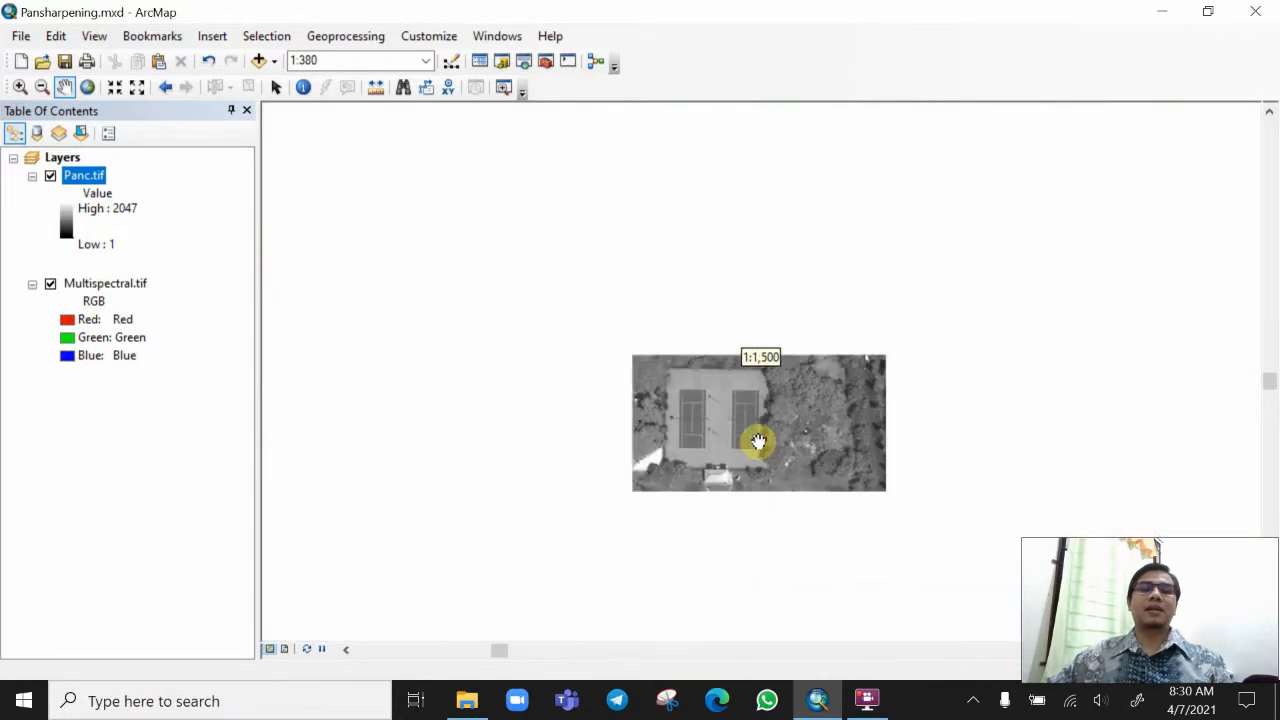
pyautogui.scroll(-3, 758, 441)
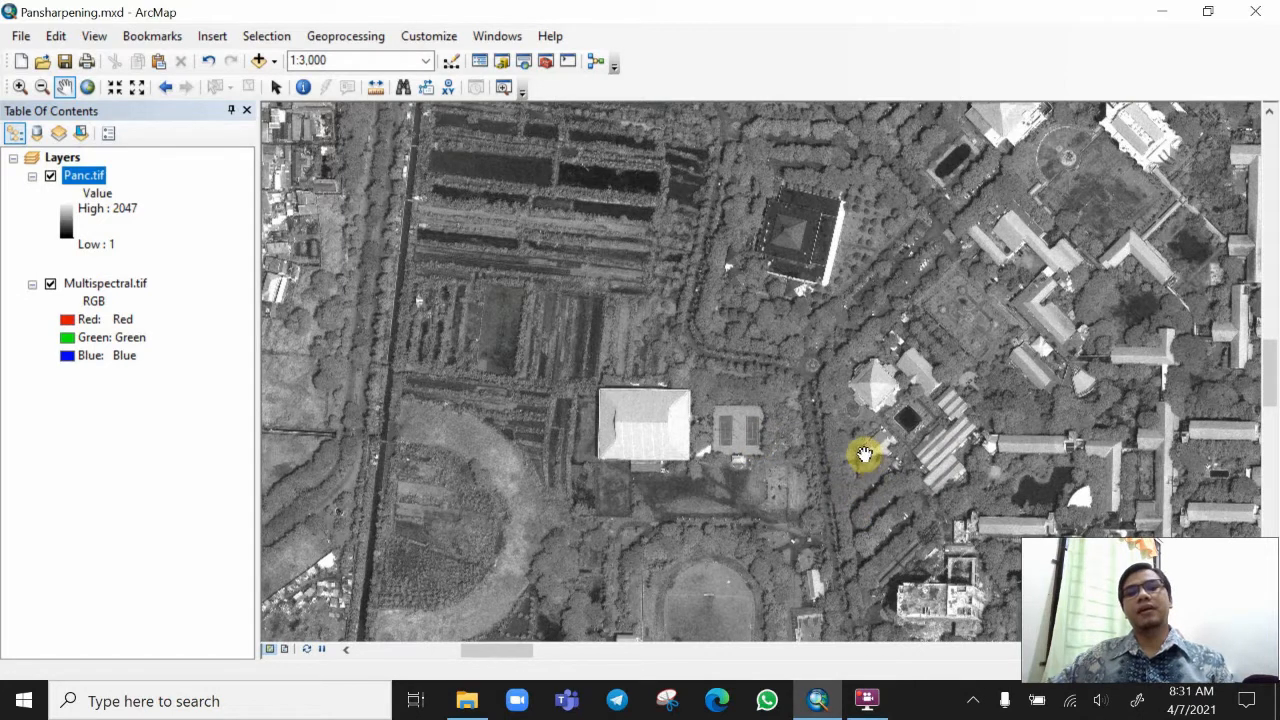
pyautogui.scroll(-1, 864, 454)
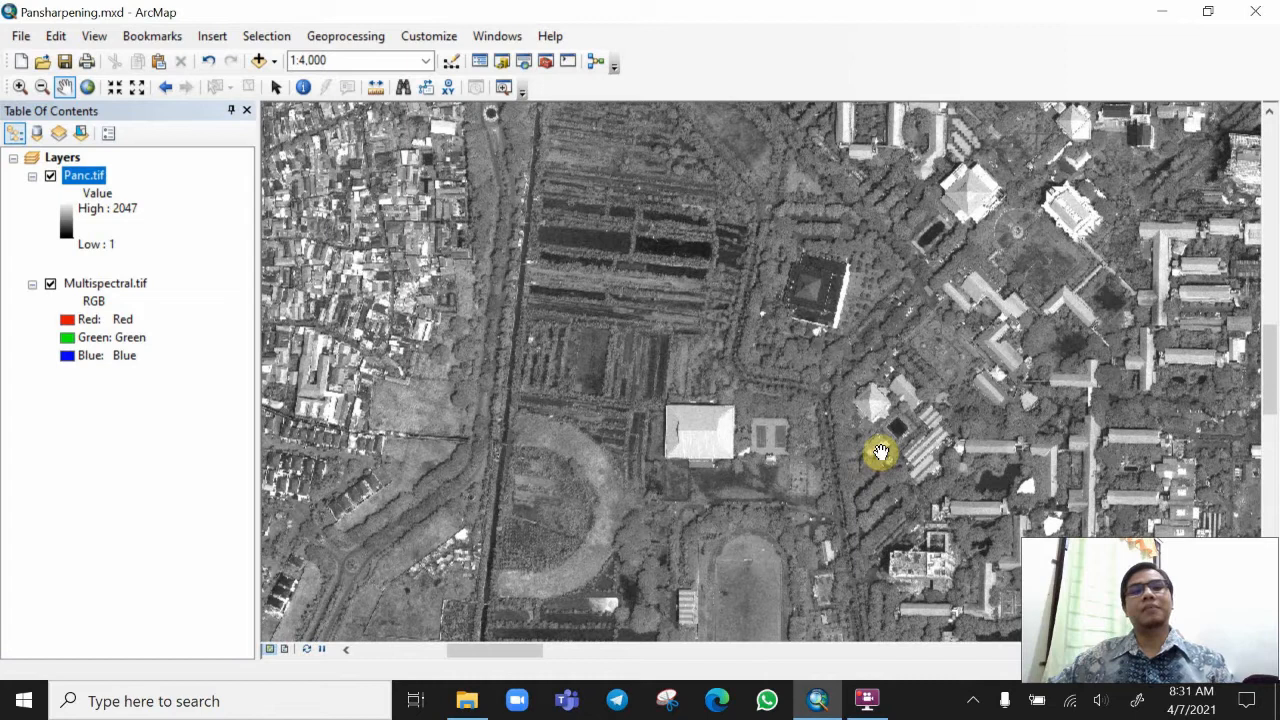
# Examine the campus and its surroundings in the panchromatic image at several scales between 1:3,000 and 1:12,500.
pyautogui.scroll(3, 880, 452)
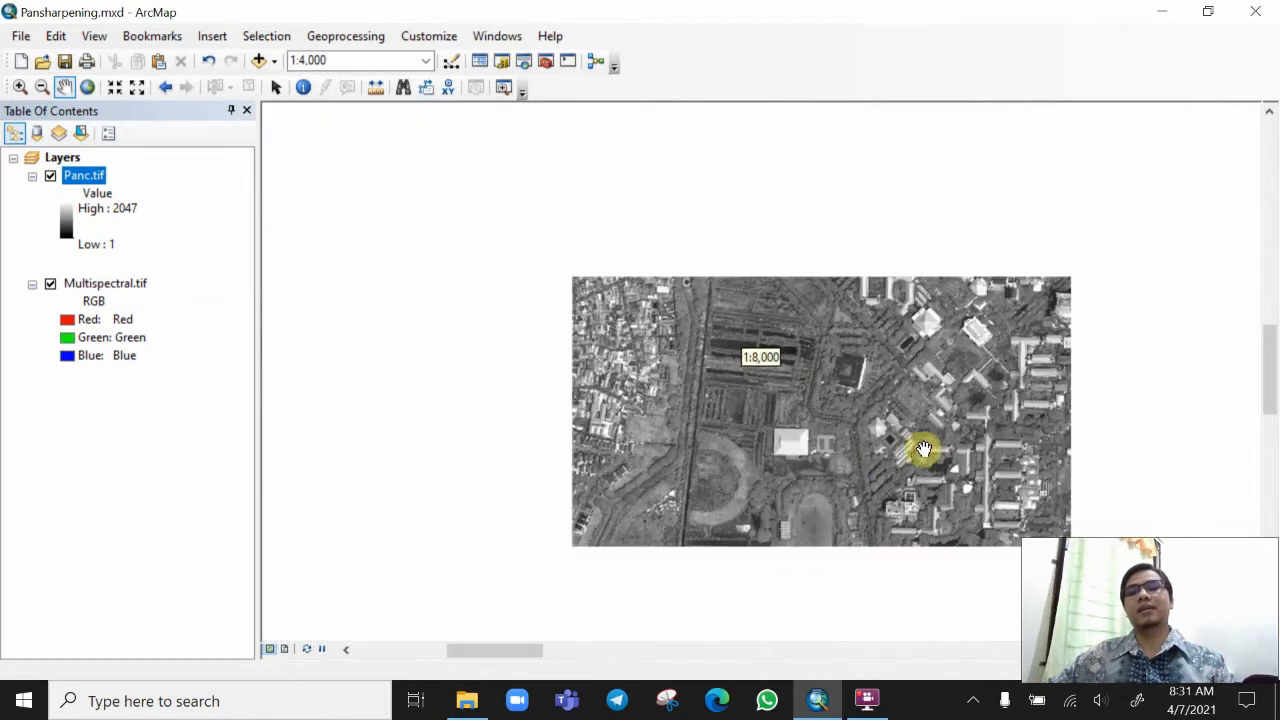
pyautogui.moveTo(801, 414); pyautogui.dragTo(735, 410)
pyautogui.scroll(1, 735, 410)
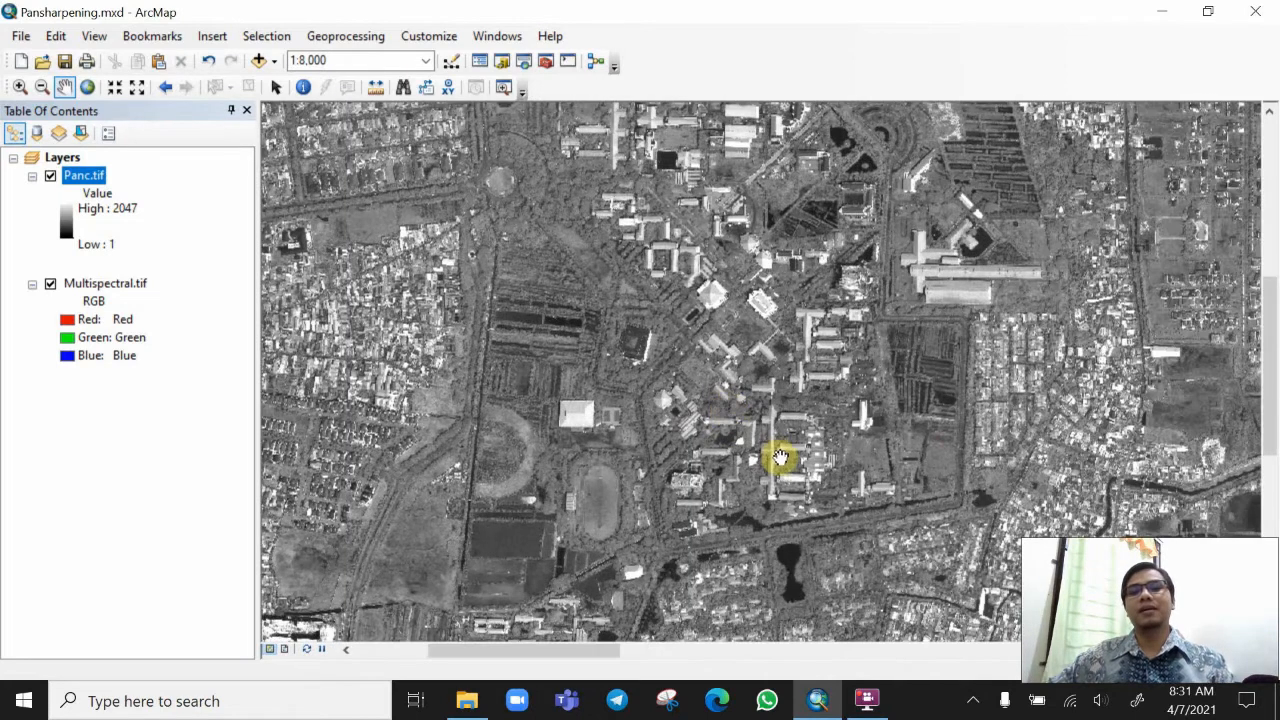
pyautogui.scroll(1, 777, 451)
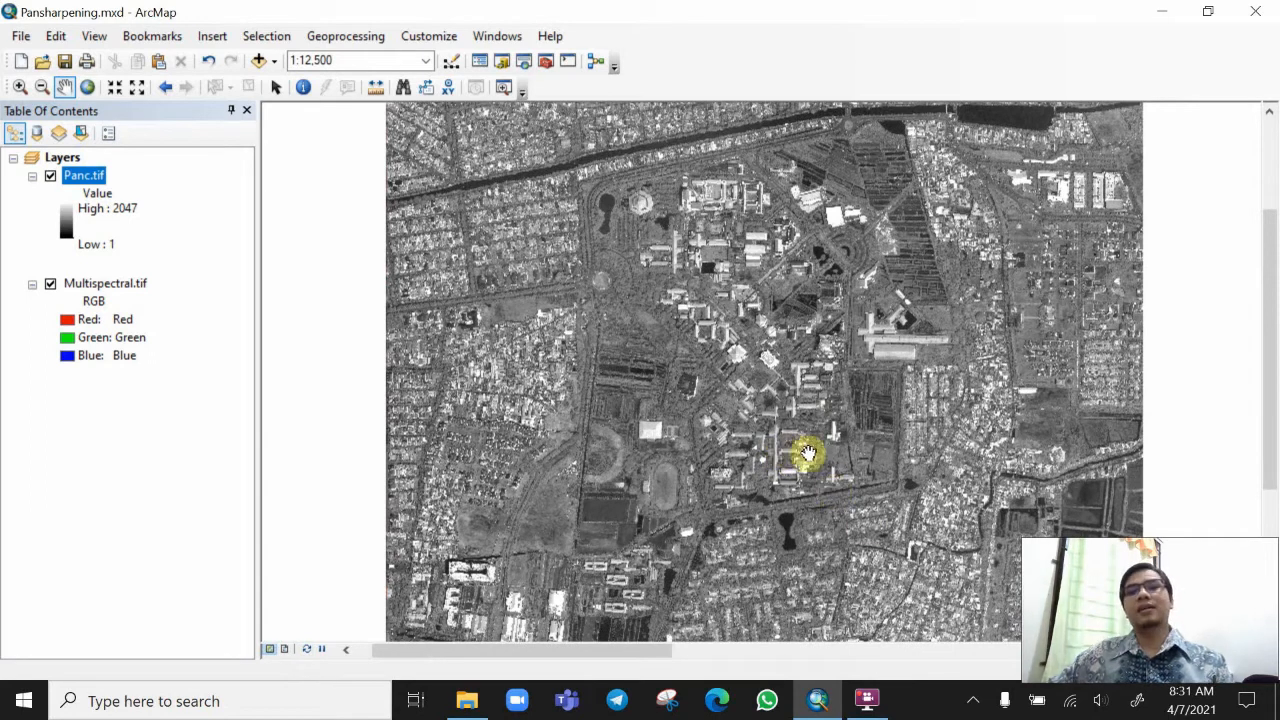
pyautogui.scroll(-1, 800, 450)
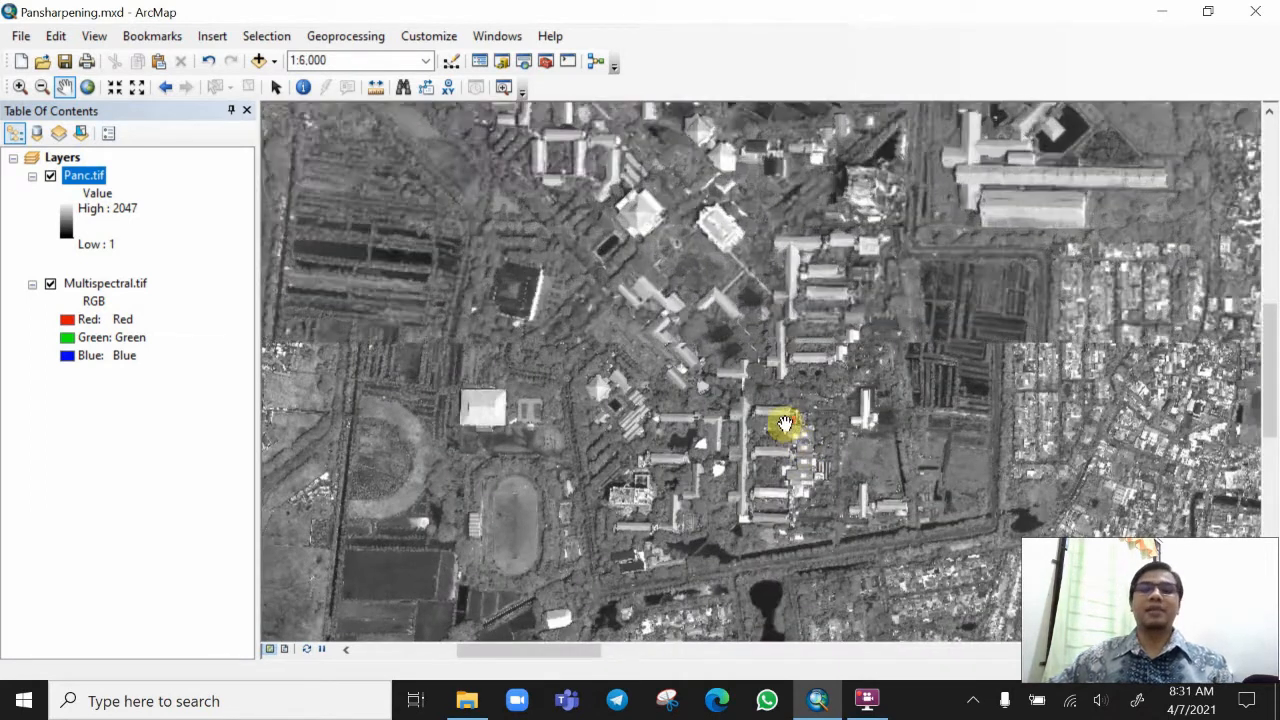
pyautogui.scroll(-1, 788, 428)
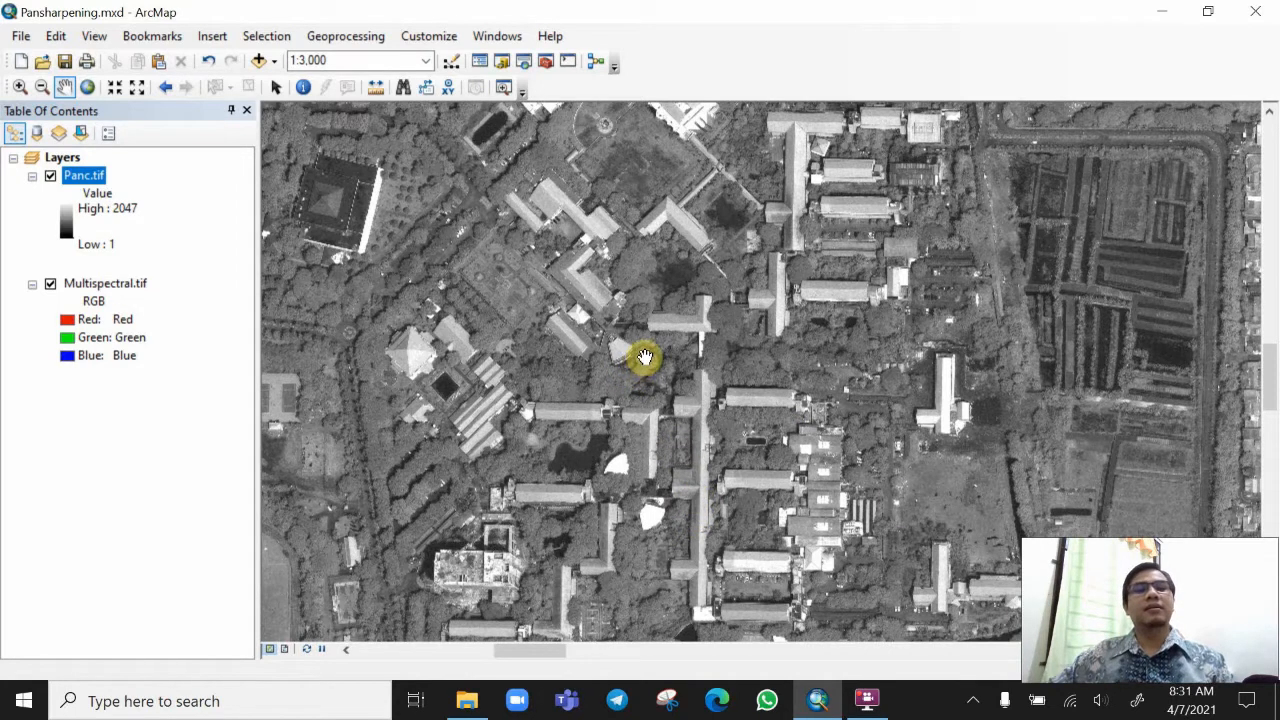
pyautogui.scroll(1, 645, 357)
pyautogui.scroll(-3, 647, 357)
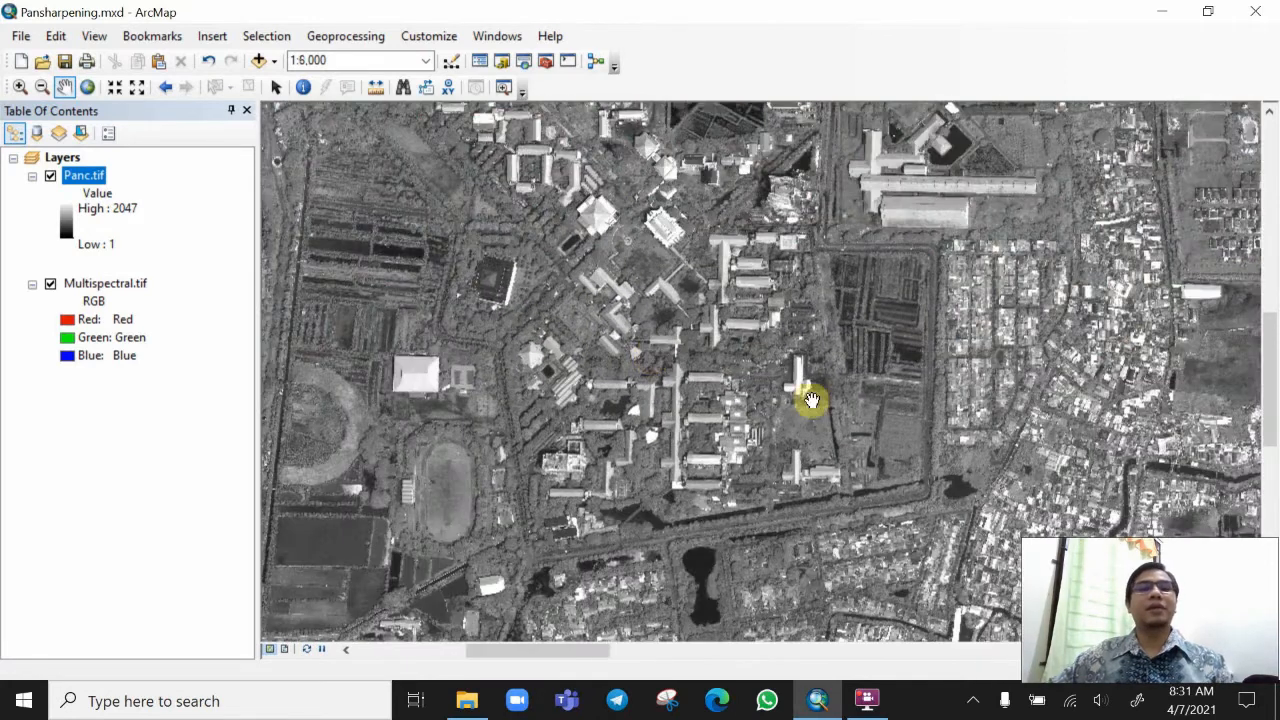
pyautogui.scroll(-2, 652, 392)
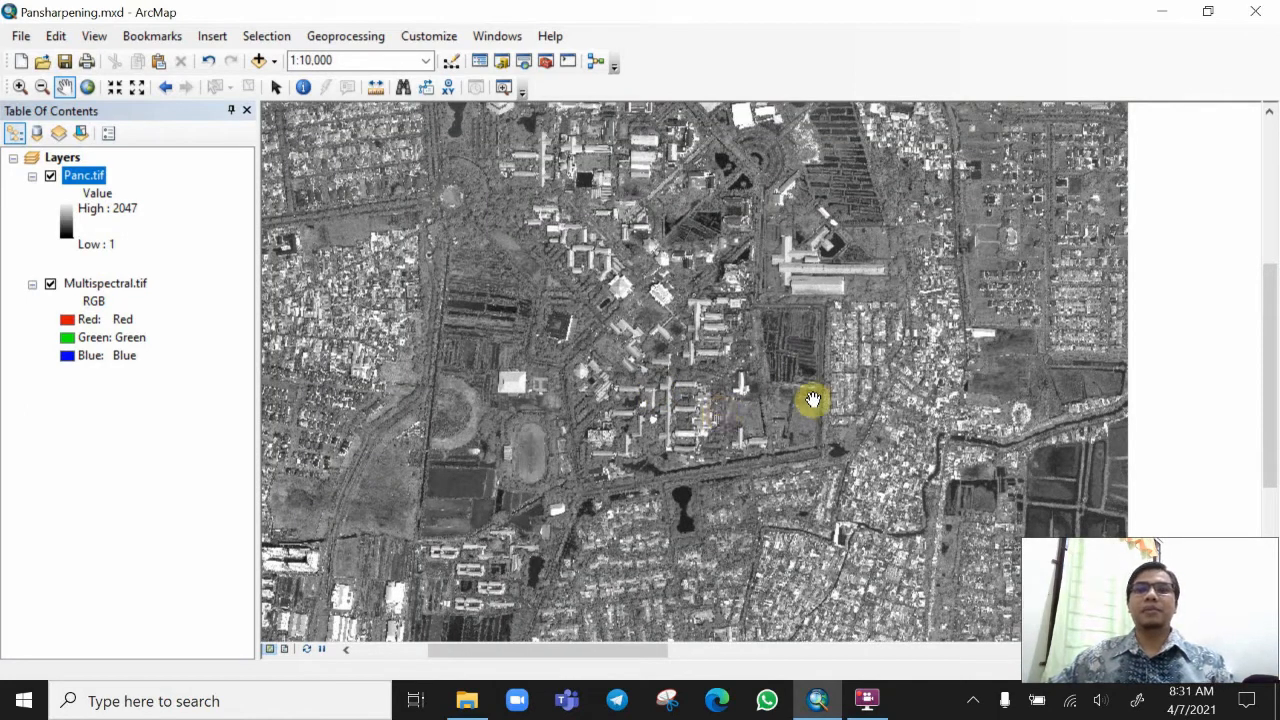
# Search all local items for "pans" and open the Create Pan-sharpened Raster Dataset tool.
pyautogui.press('super+shift+s')
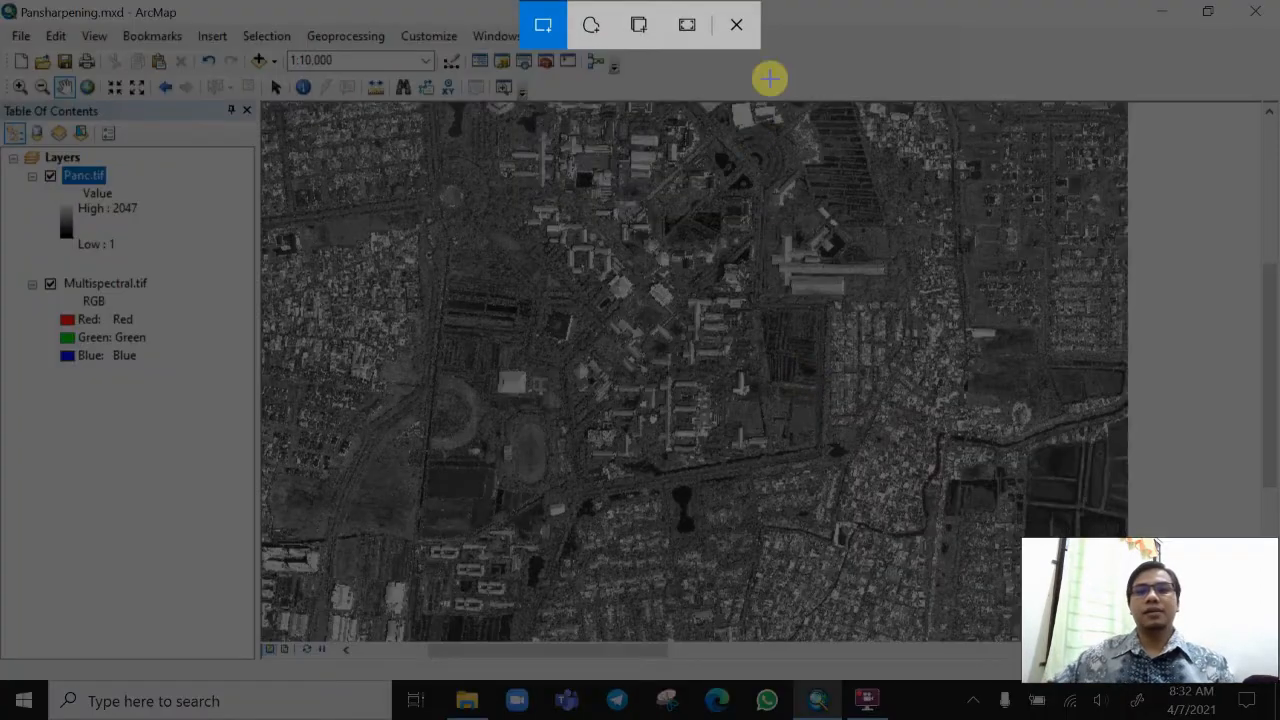
pyautogui.click(737, 25)
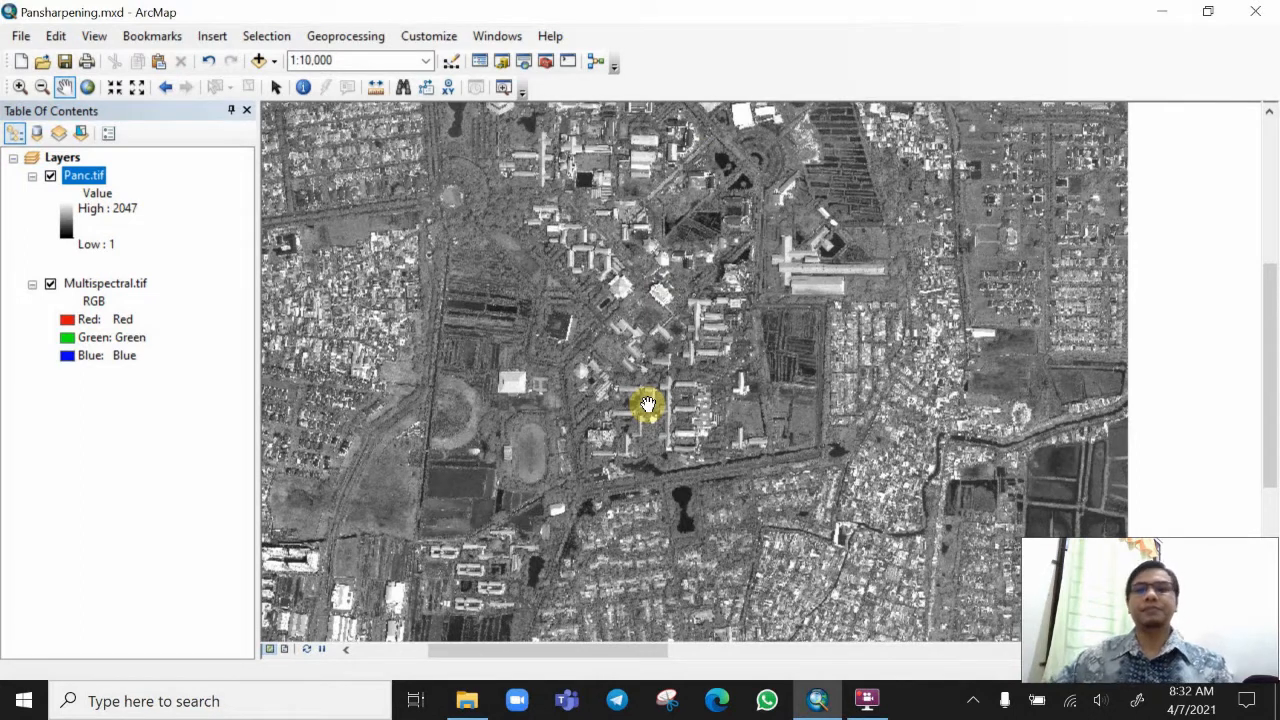
pyautogui.hotkey('ctrl', 'f')
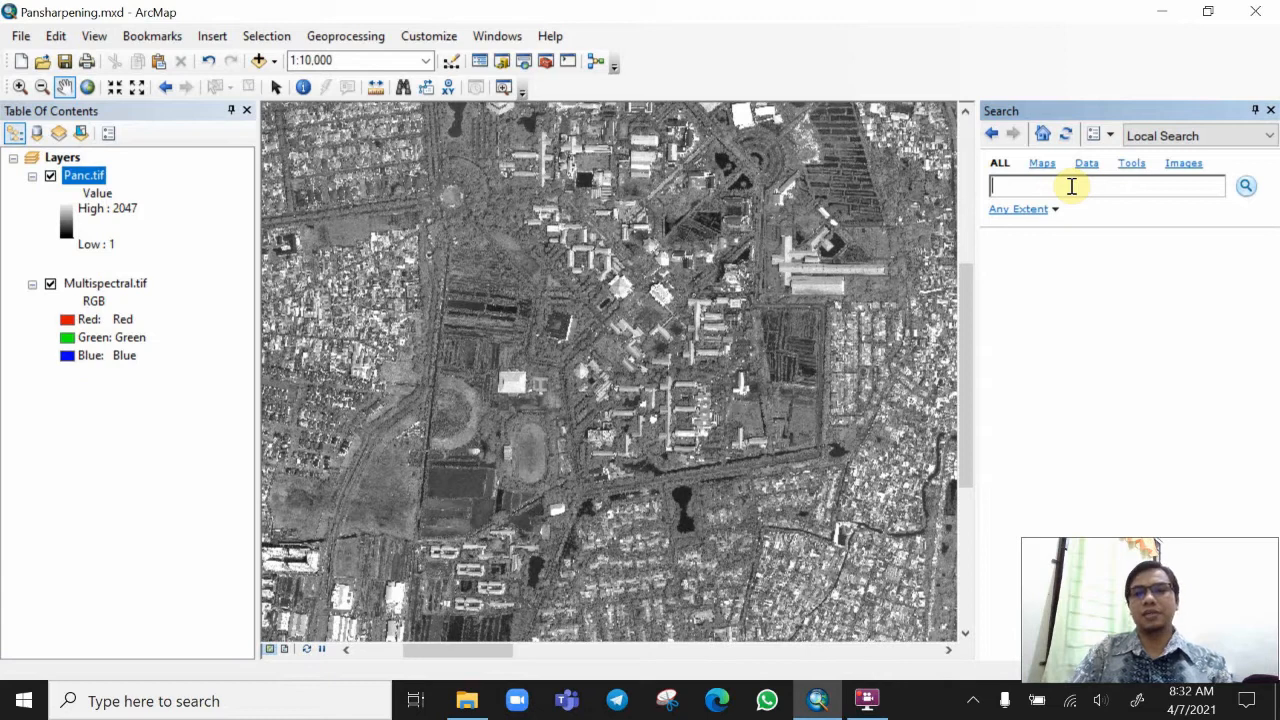
pyautogui.write('pans')
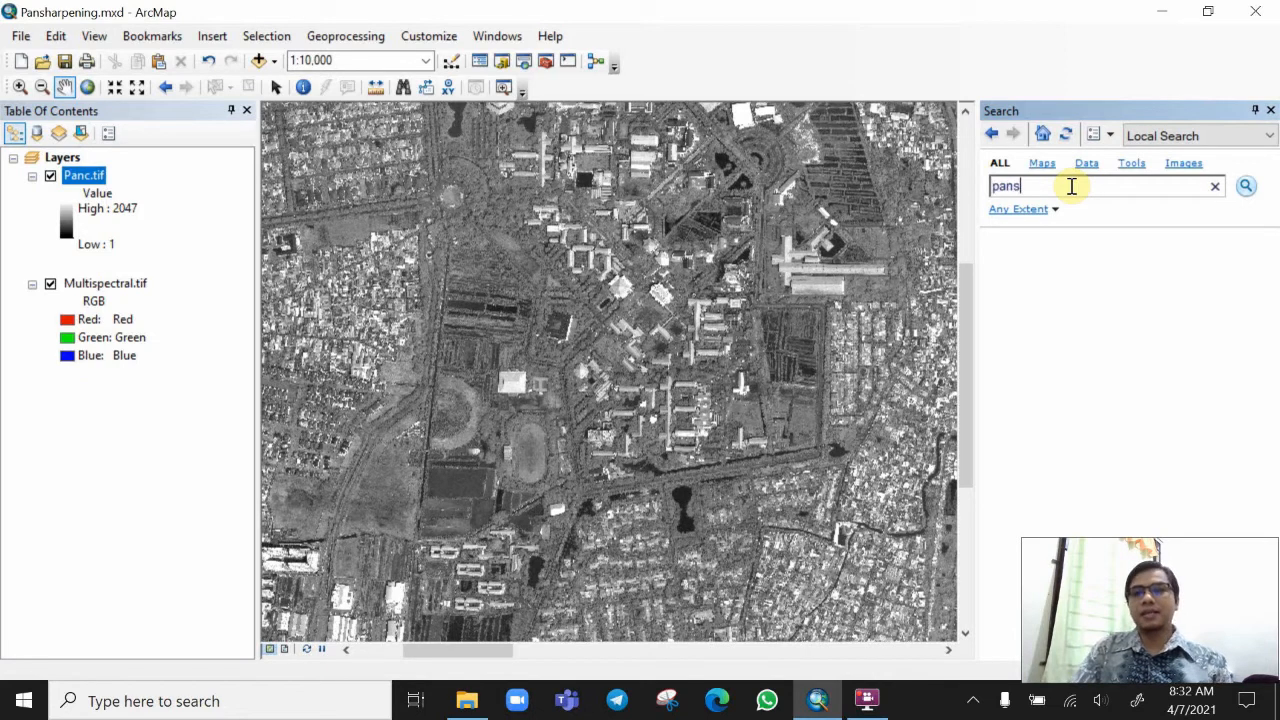
pyautogui.press('Return')
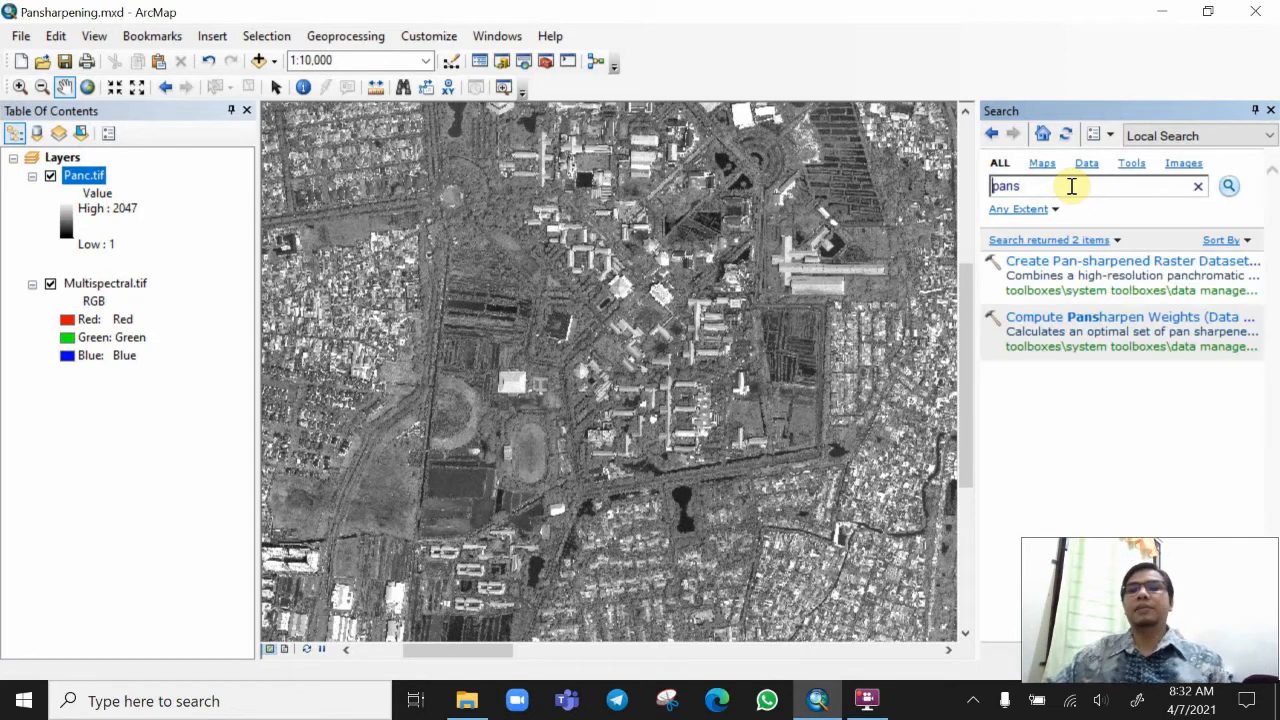
pyautogui.click(1082, 262)
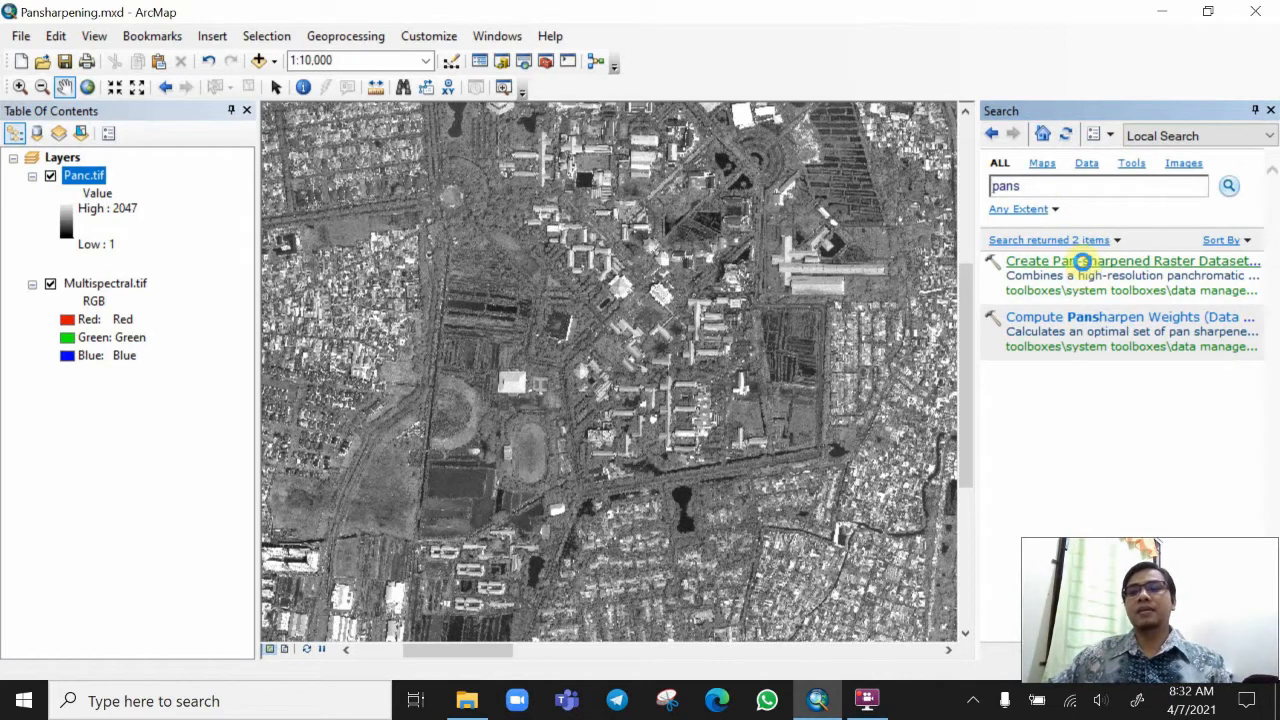
pyautogui.moveTo(833, 132); pyautogui.dragTo(715, 123)
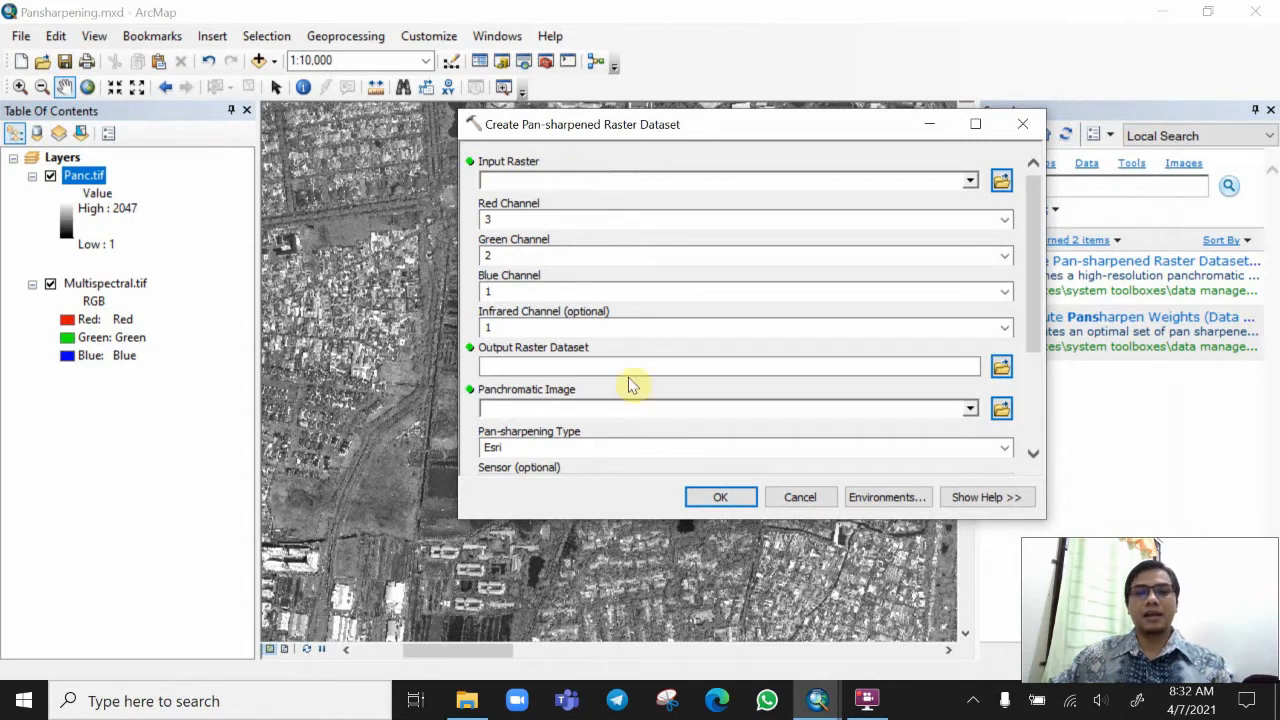
# Set the pan-sharpening type to IHS.
pyautogui.scroll(-3, 1035, 293)
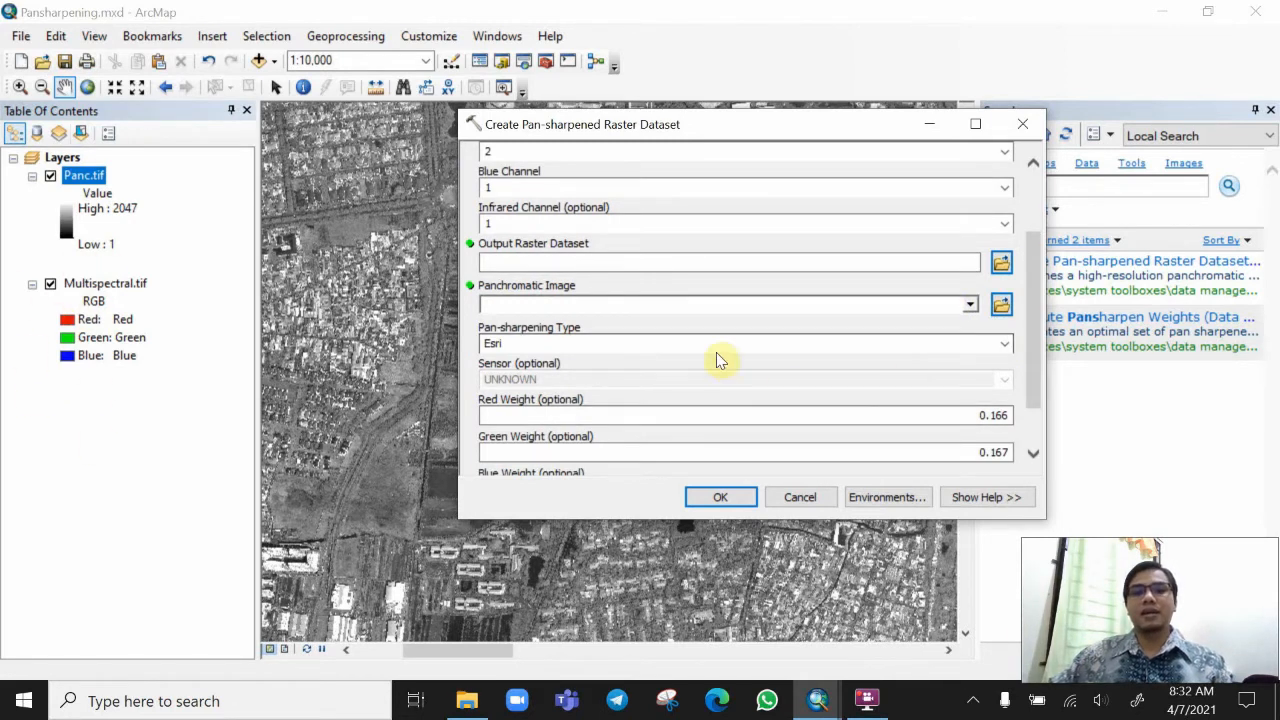
pyautogui.click(1003, 344)
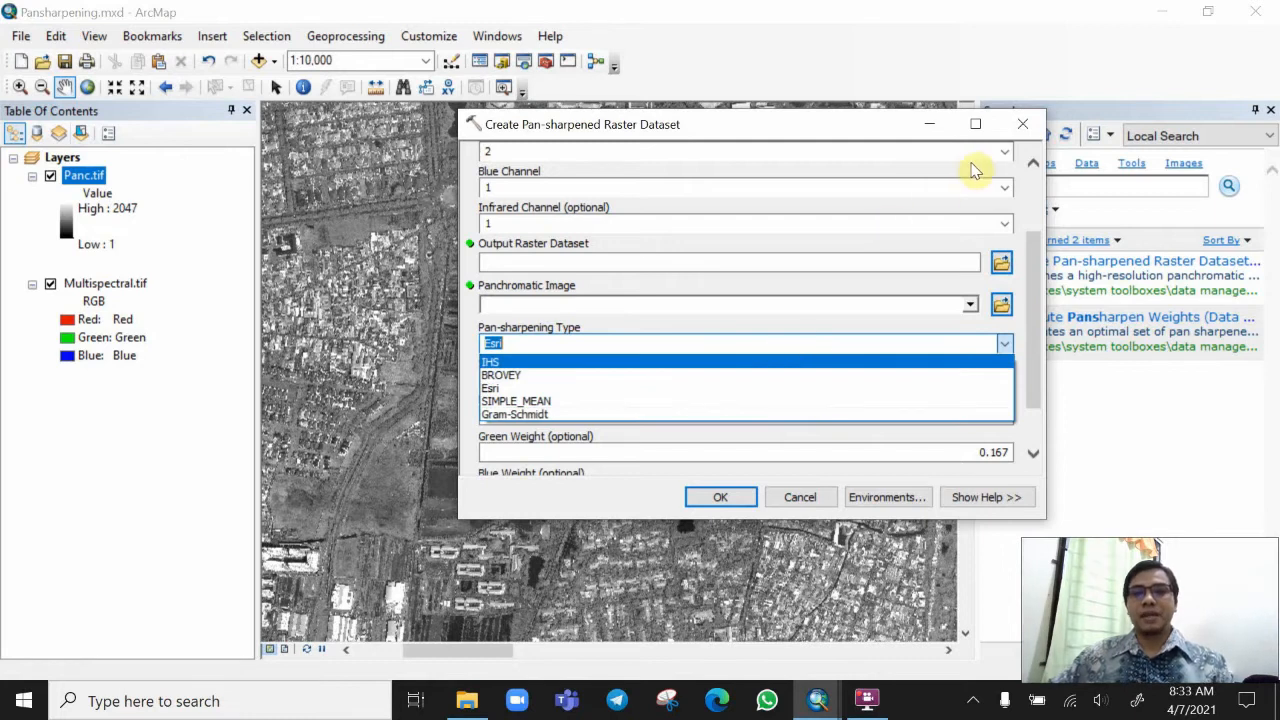
pyautogui.click(703, 369)
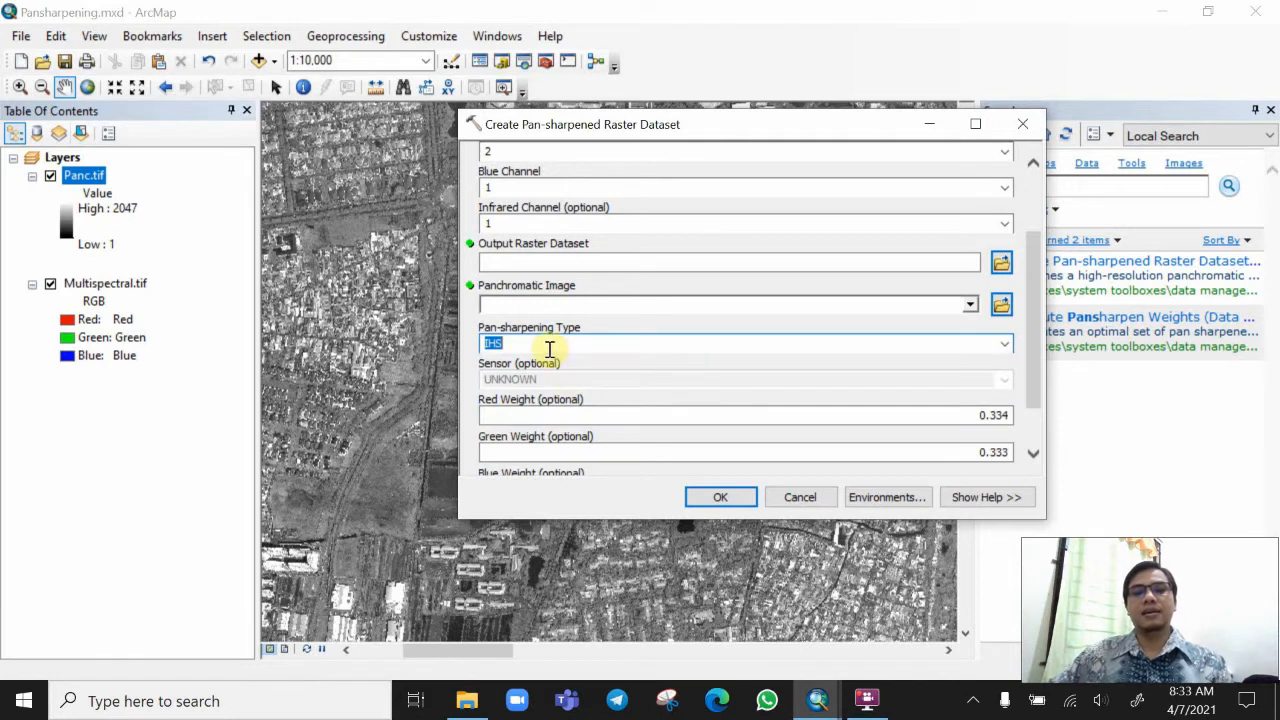
# Choose Multispectral.tif as the input raster for the pan-sharpening tool.
pyautogui.moveTo(1038, 341); pyautogui.dragTo(1047, 232)
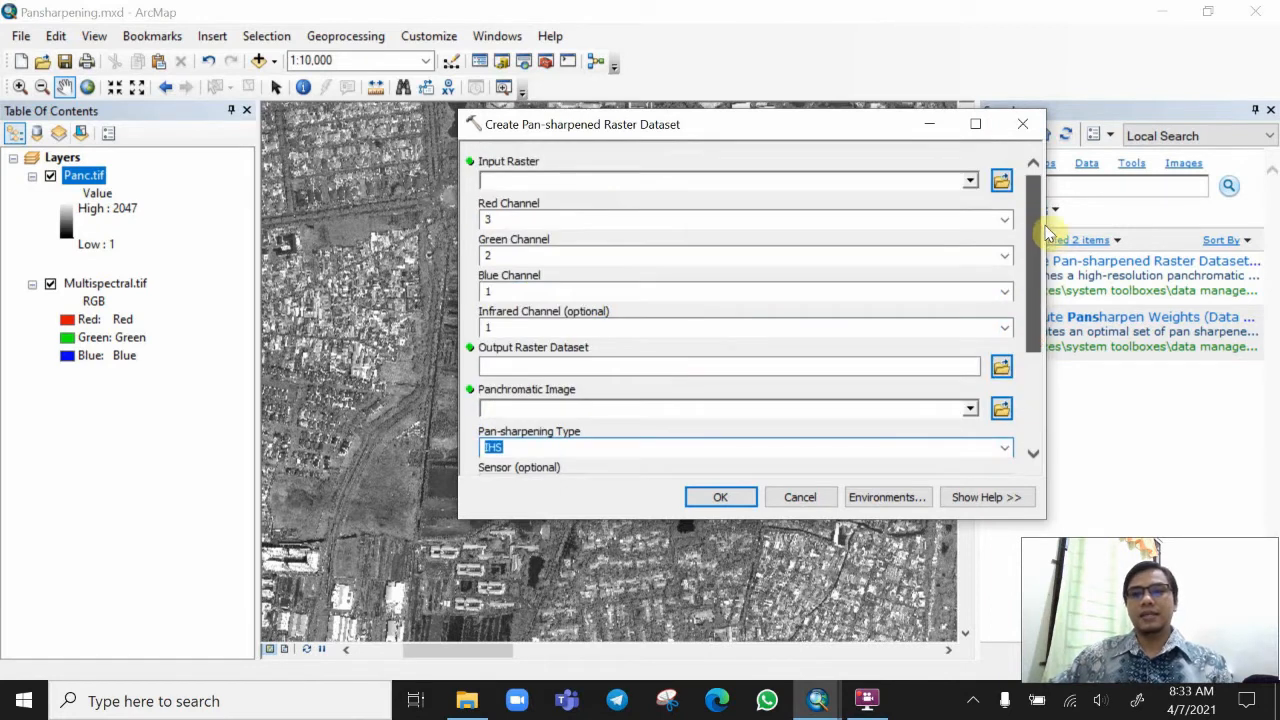
pyautogui.click(970, 180)
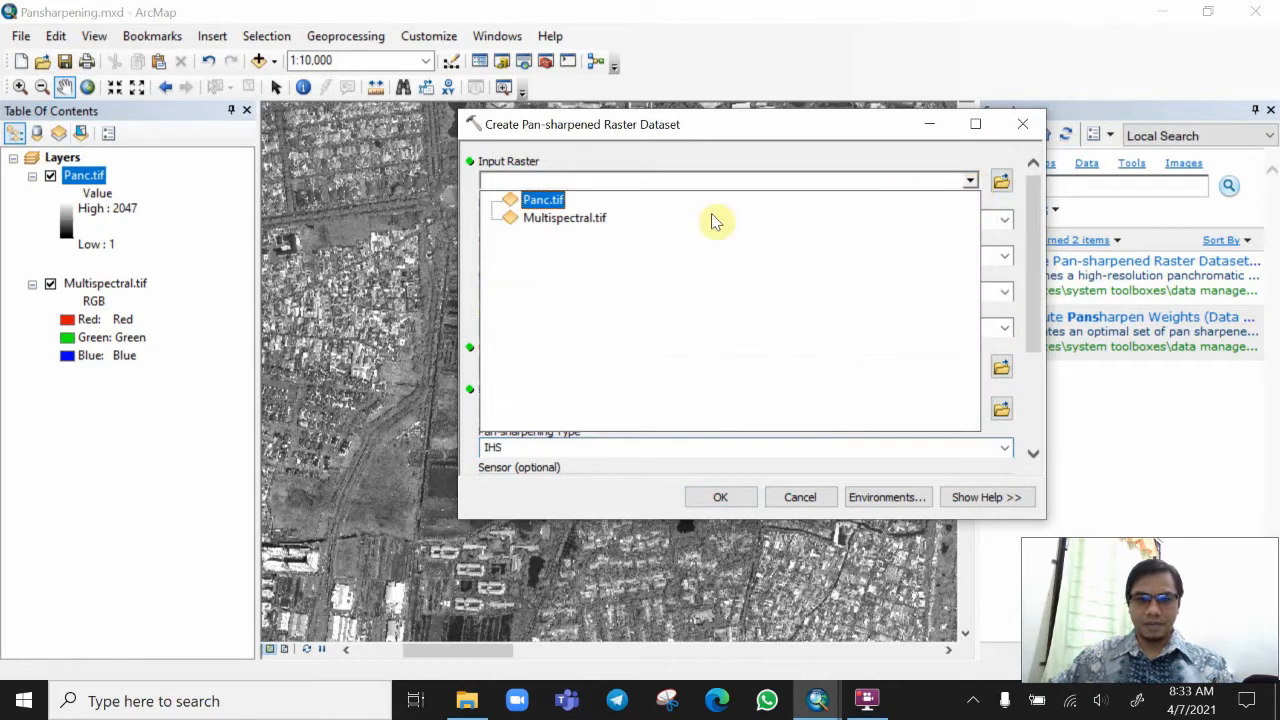
pyautogui.click(570, 217)
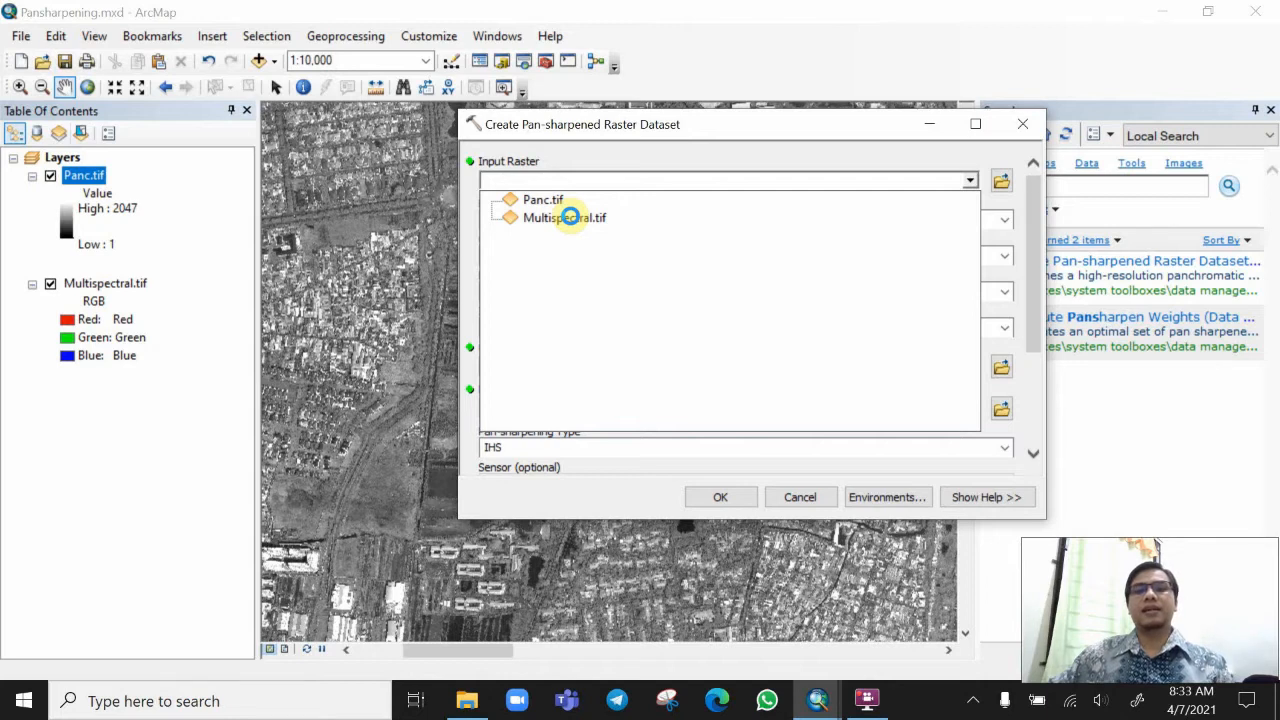
pyautogui.click(570, 217)
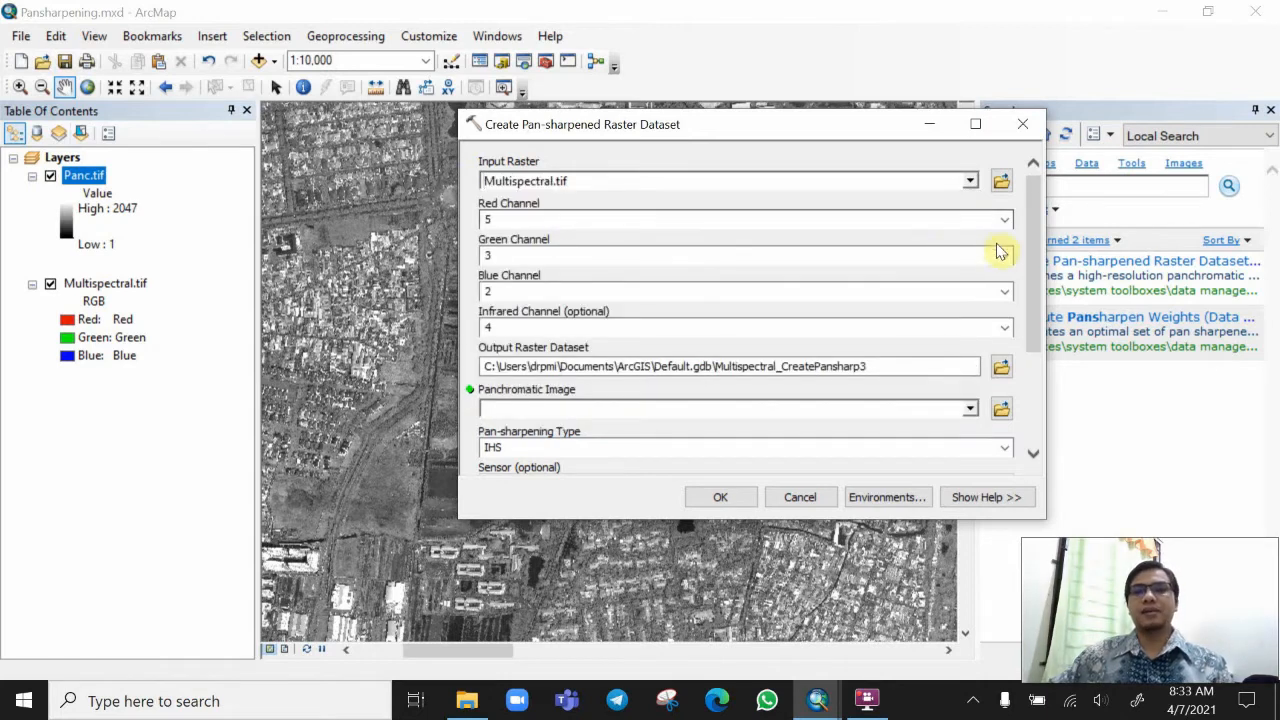
pyautogui.moveTo(1032, 259)
pyautogui.mouseDown()
pyautogui.moveTo(1032, 271)
pyautogui.moveTo(1032, 250)
pyautogui.mouseUp()
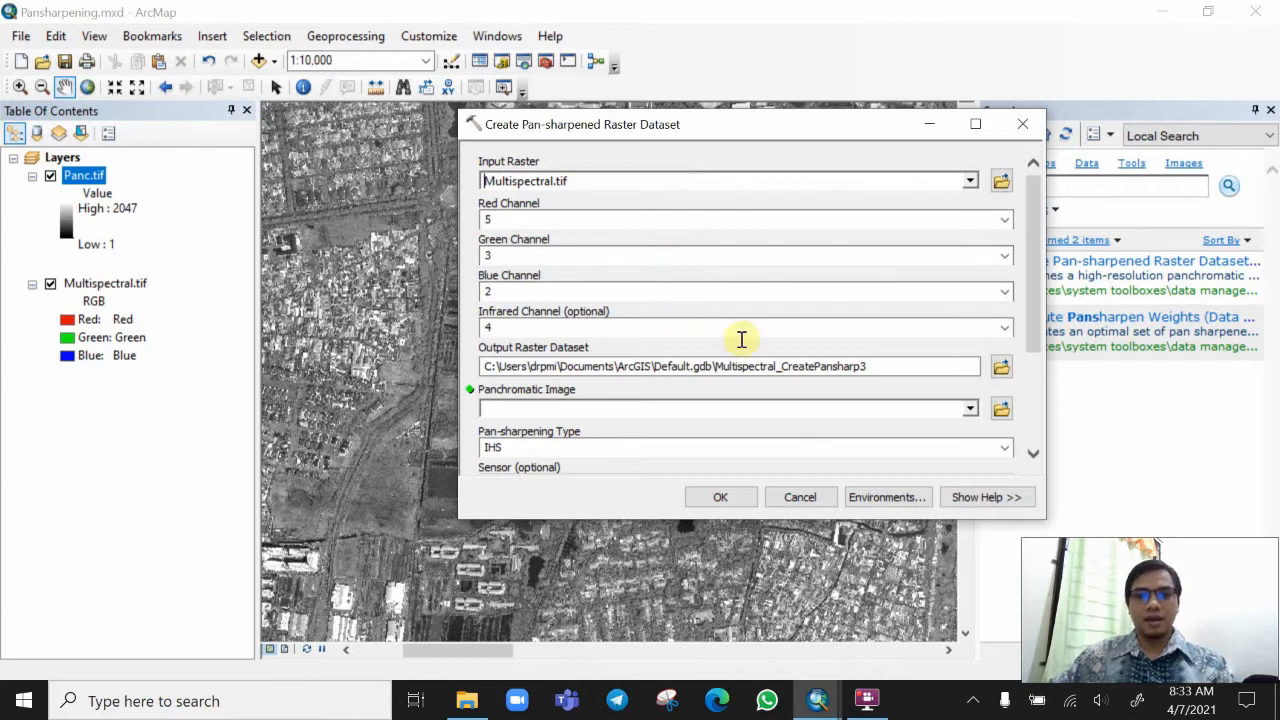
# Set the infrared channel to band 7 and choose Panc.tif as the panchromatic image.
pyautogui.moveTo(1035, 328); pyautogui.dragTo(1038, 348)
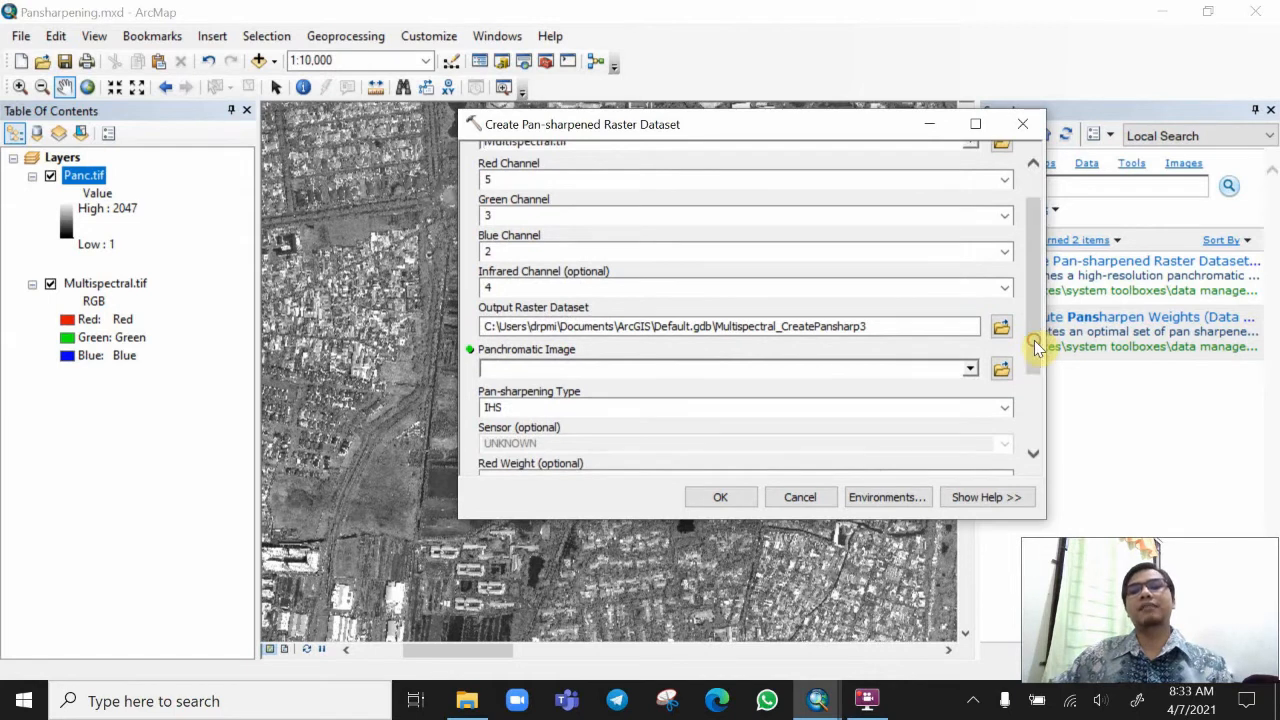
pyautogui.click(1005, 288)
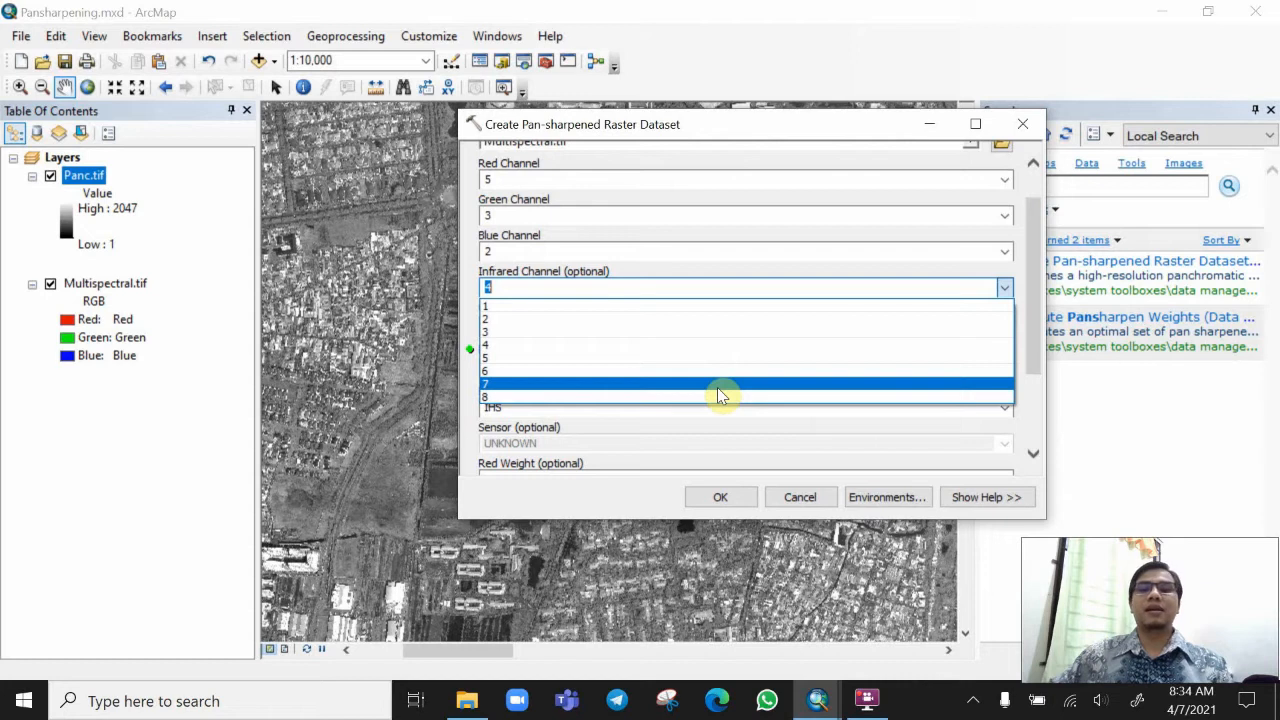
pyautogui.click(718, 385)
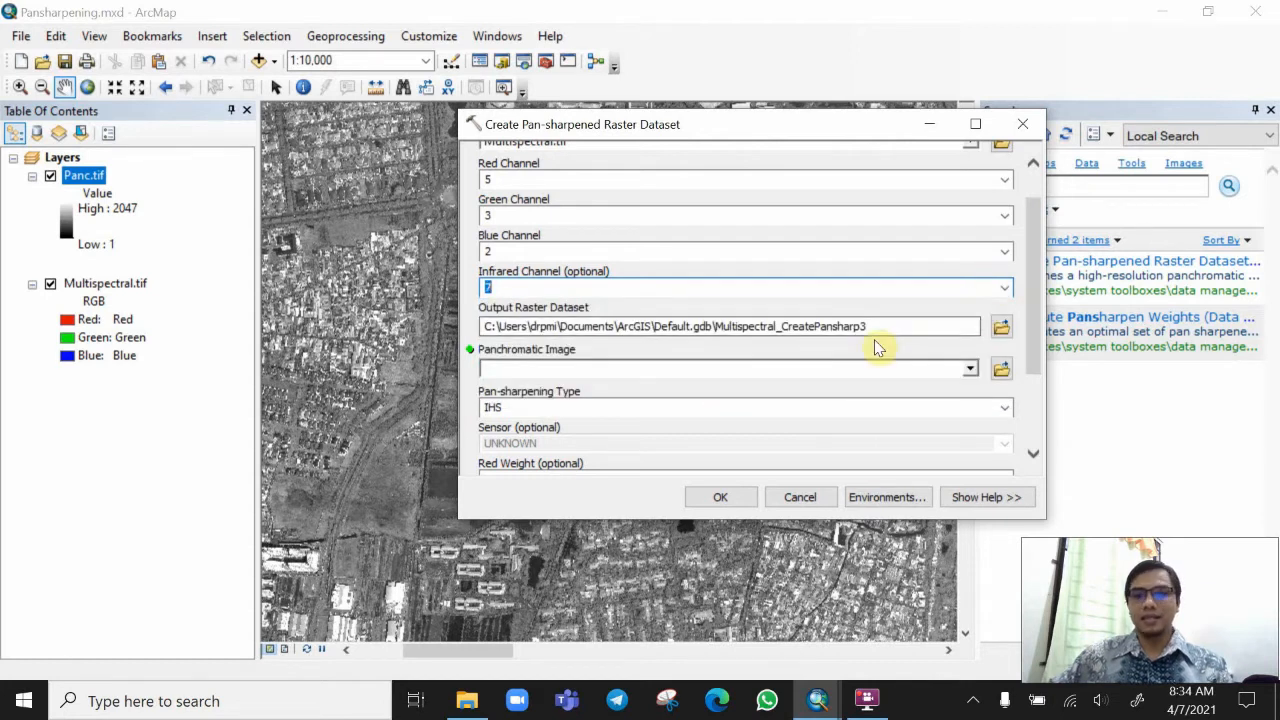
pyautogui.click(971, 369)
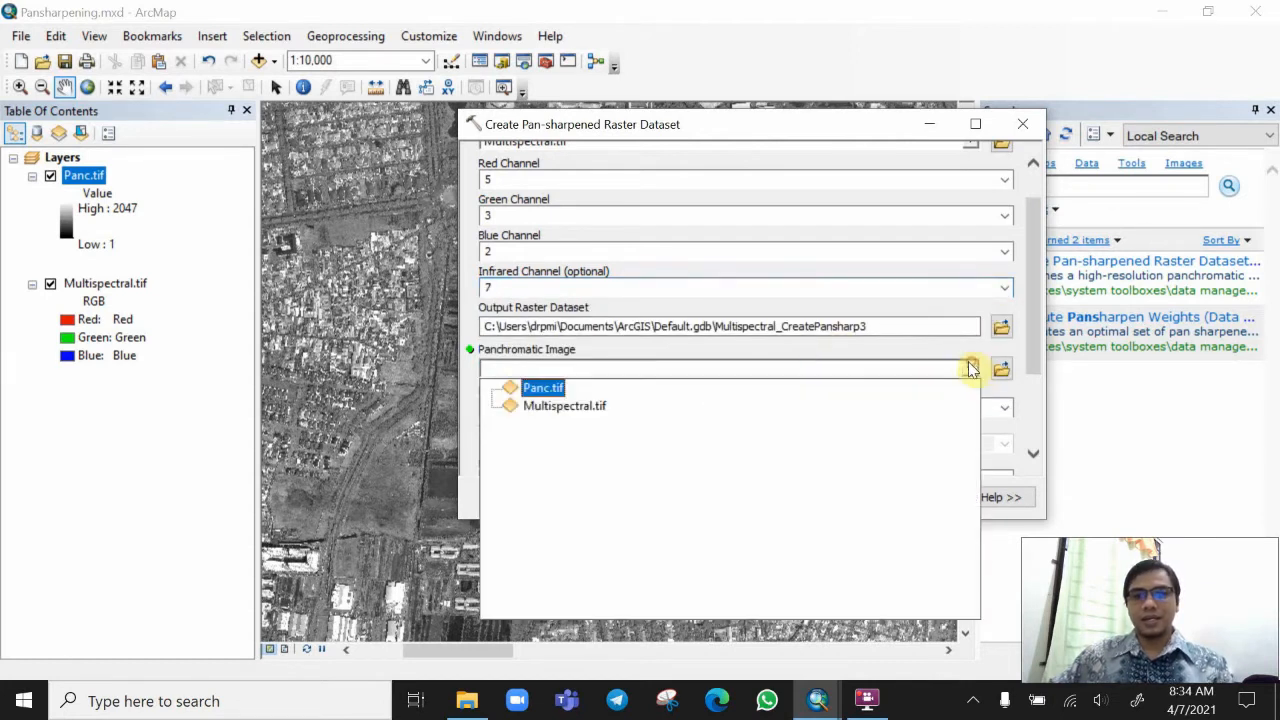
pyautogui.click(540, 388)
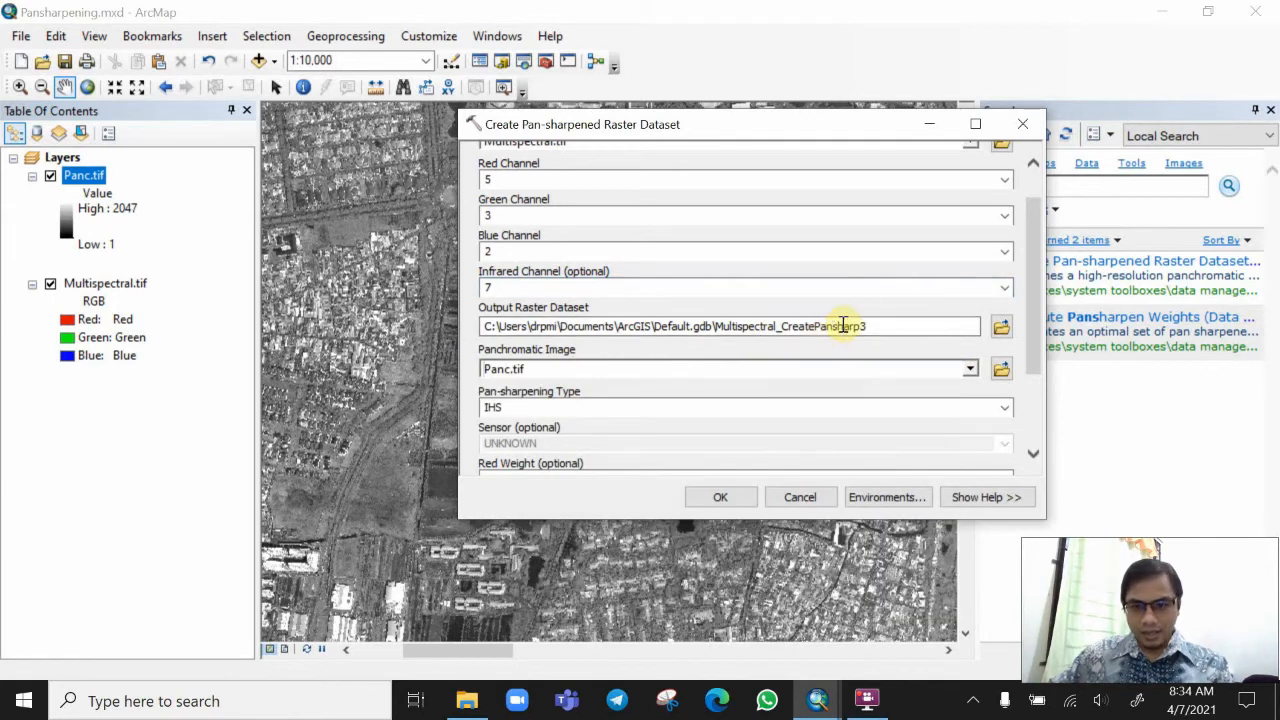
# Name the output raster dataset PS_IHS in Default.gdb and review all tool parameters down to the band weights.
pyautogui.click(724, 325)
pyautogui.doubleClick(724, 325)
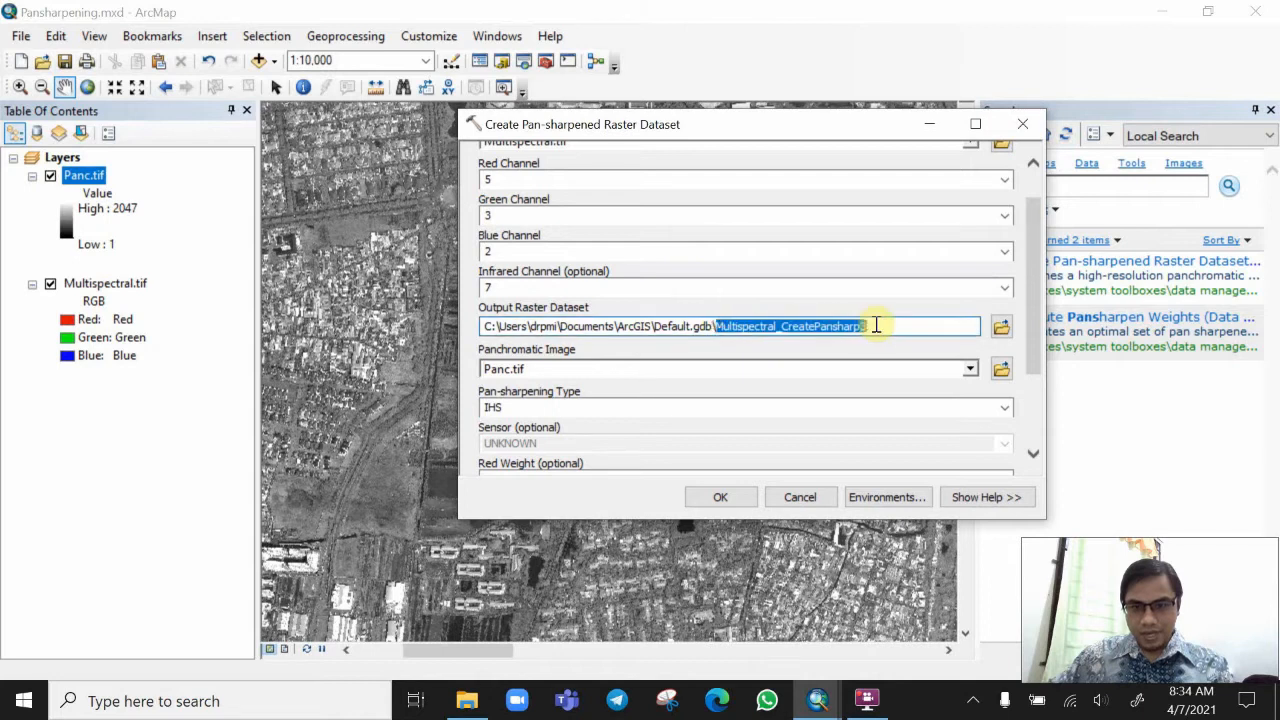
pyautogui.write('Pan')
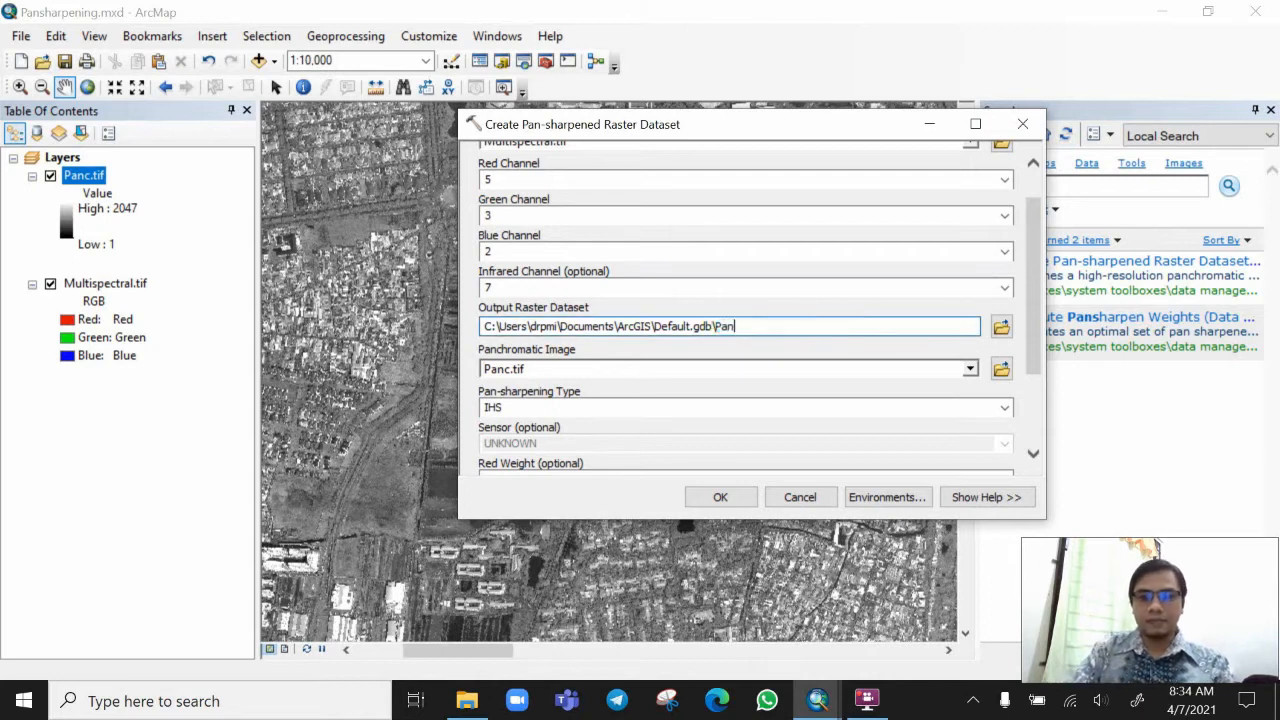
pyautogui.press('BackSpace')
pyautogui.press('BackSpace')
pyautogui.press('BackSpace')
pyautogui.write('PS')
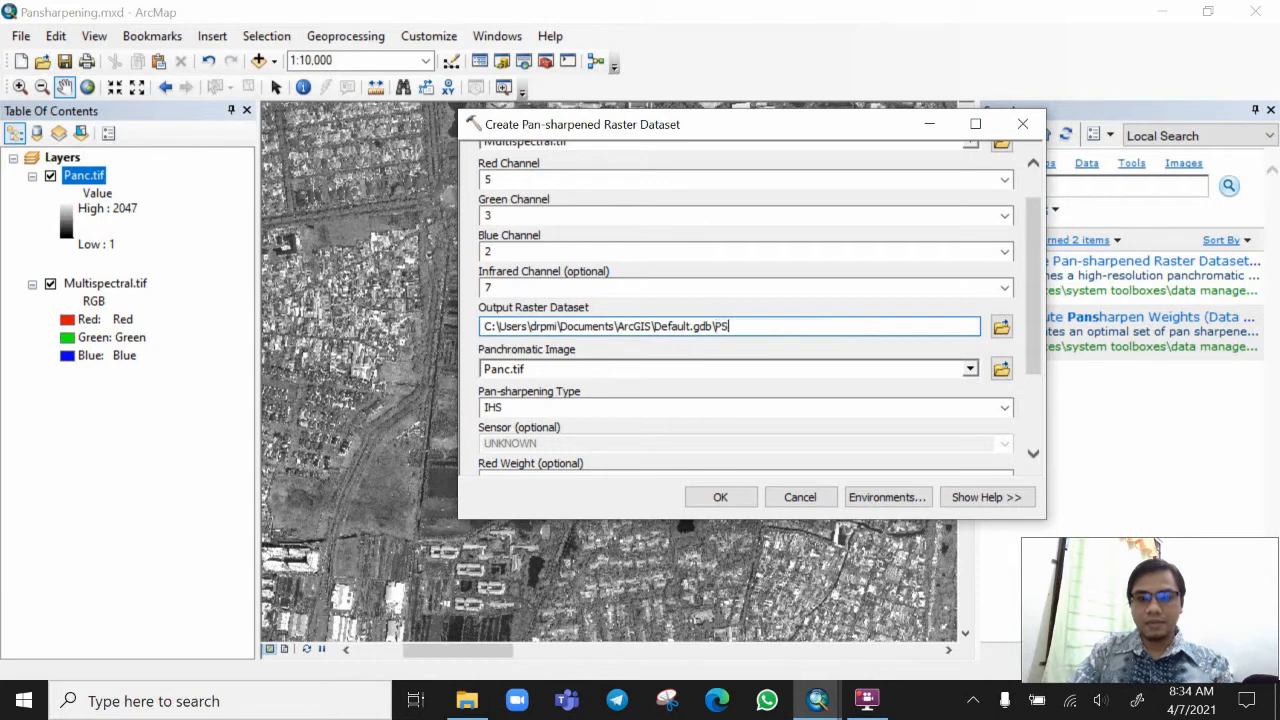
pyautogui.write('_I')
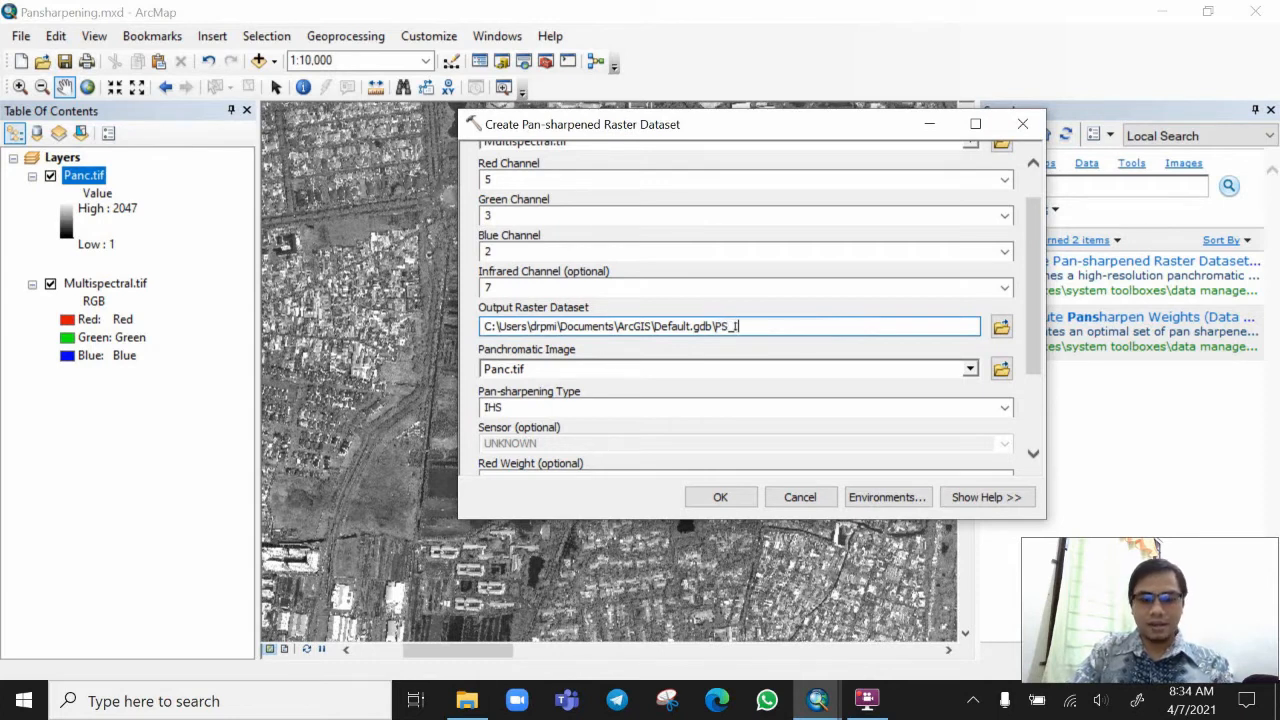
pyautogui.write('HS')
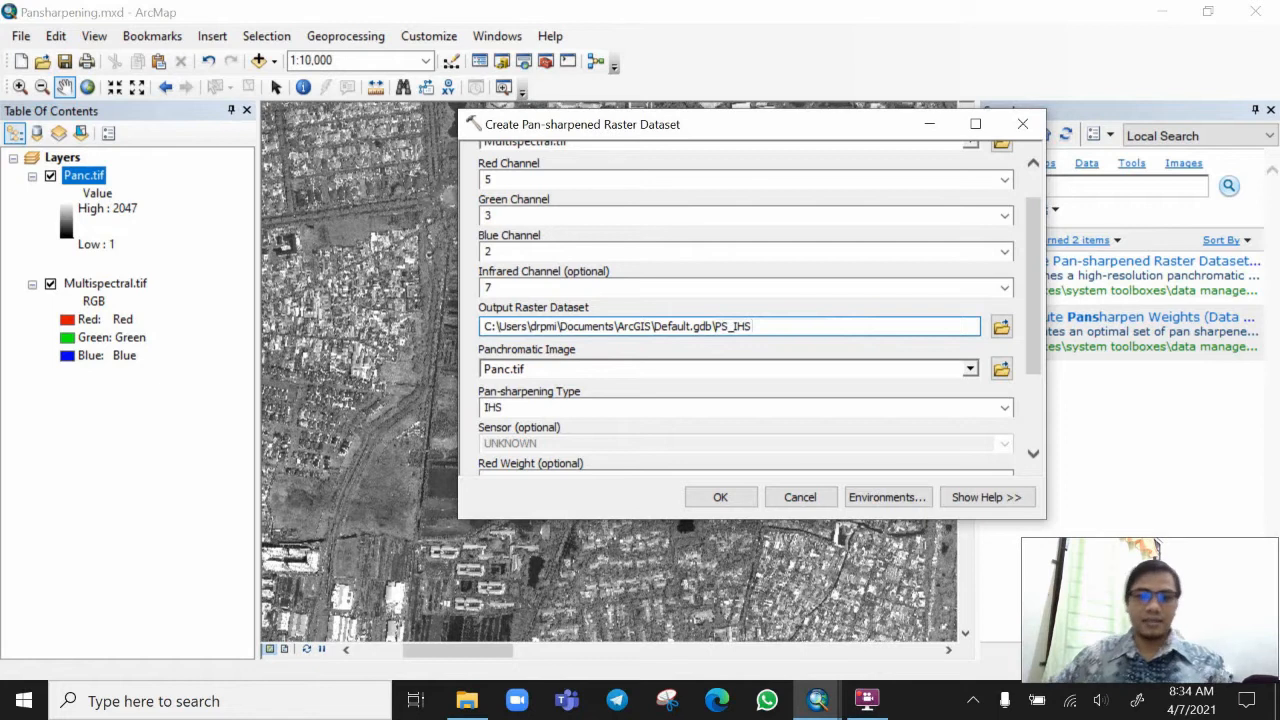
pyautogui.scroll(2, 1040, 258)
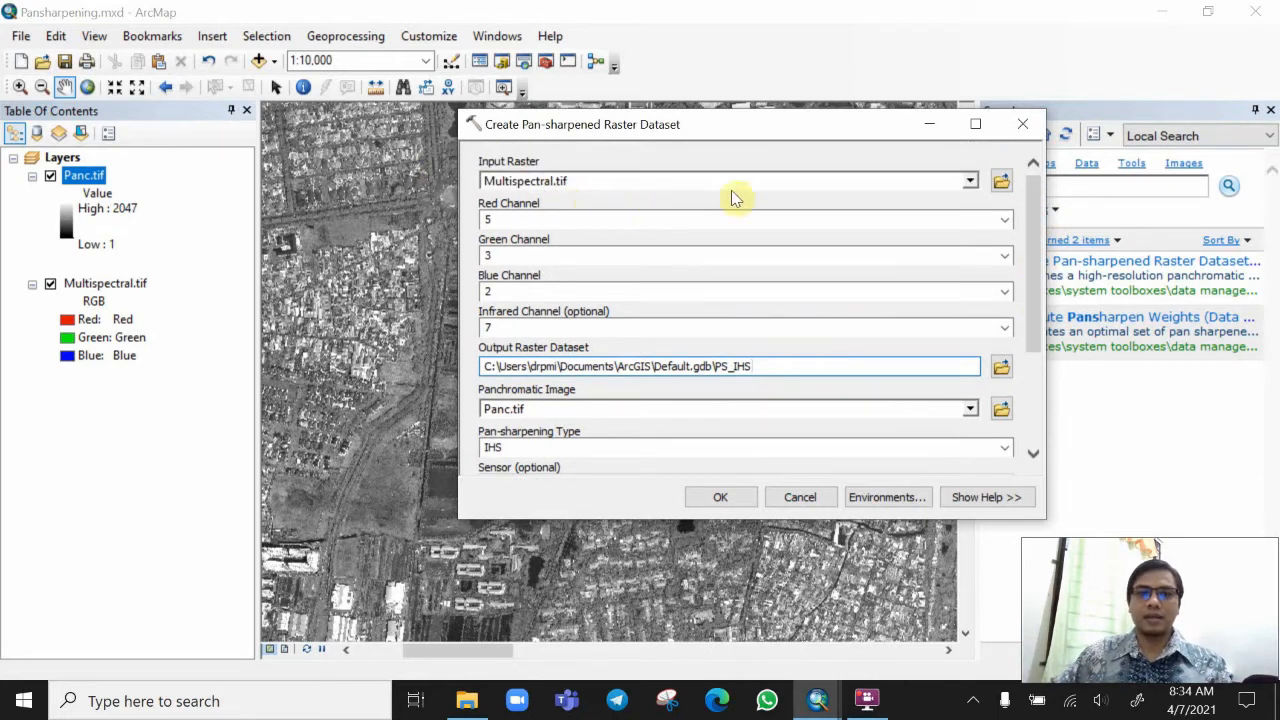
pyautogui.moveTo(1038, 220); pyautogui.dragTo(1030, 292)
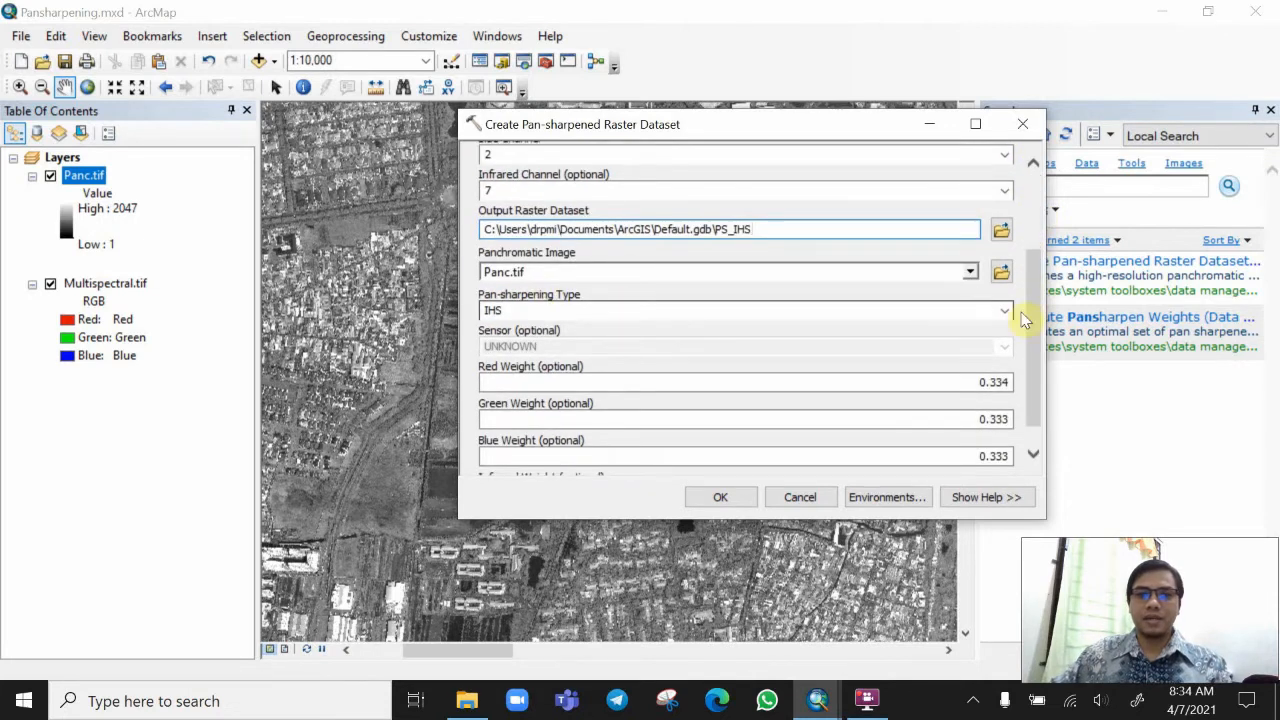
pyautogui.moveTo(1038, 320); pyautogui.dragTo(1032, 351)
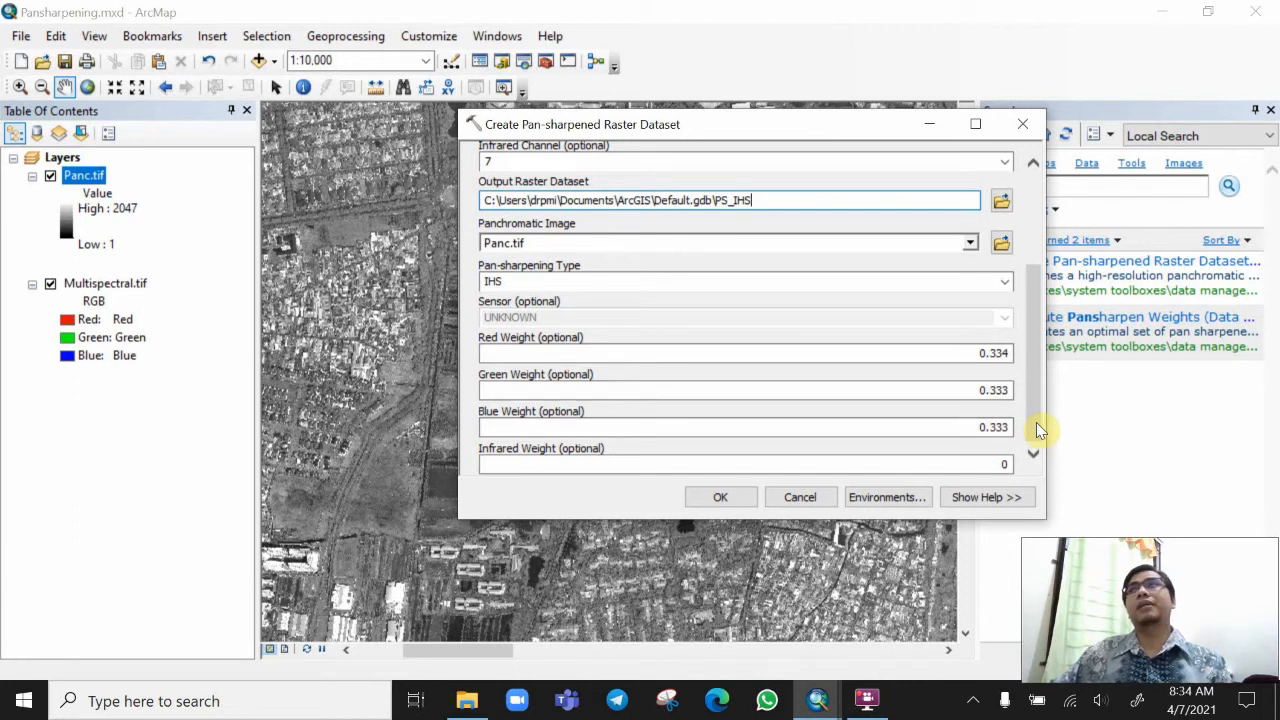
# Run the IHS pan-sharpening with the parameters entered.
pyautogui.click(722, 497)
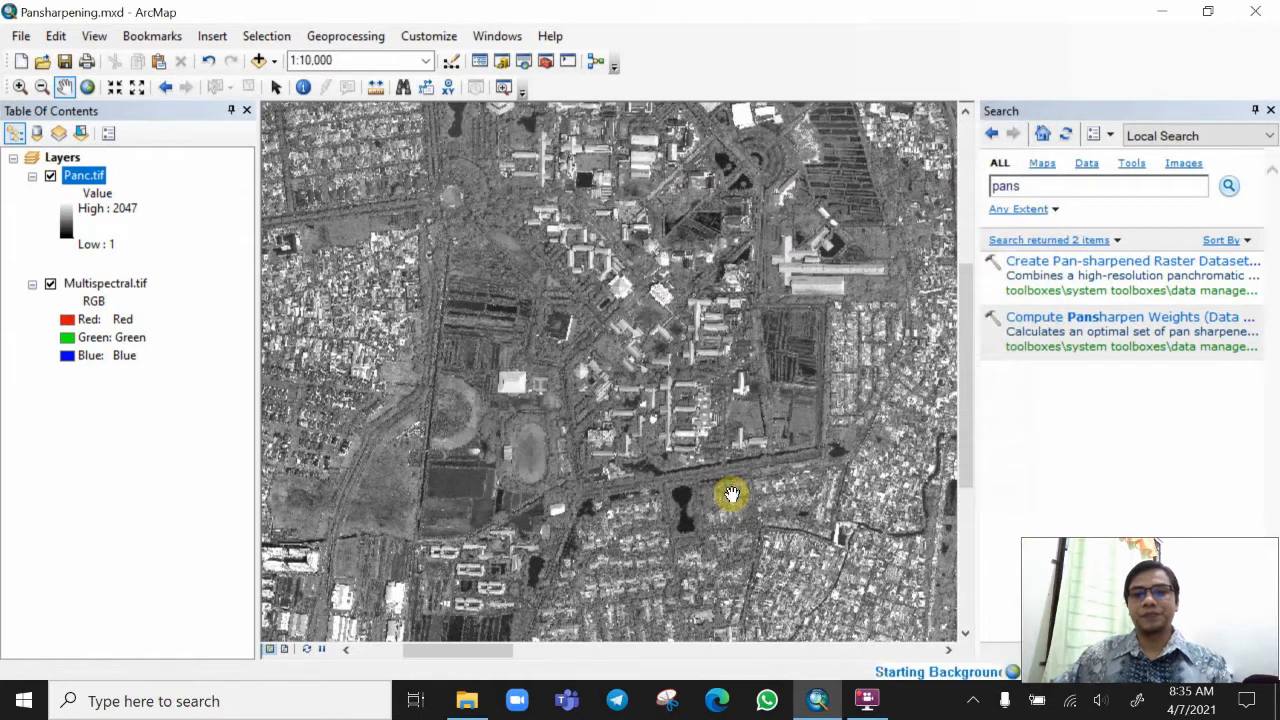
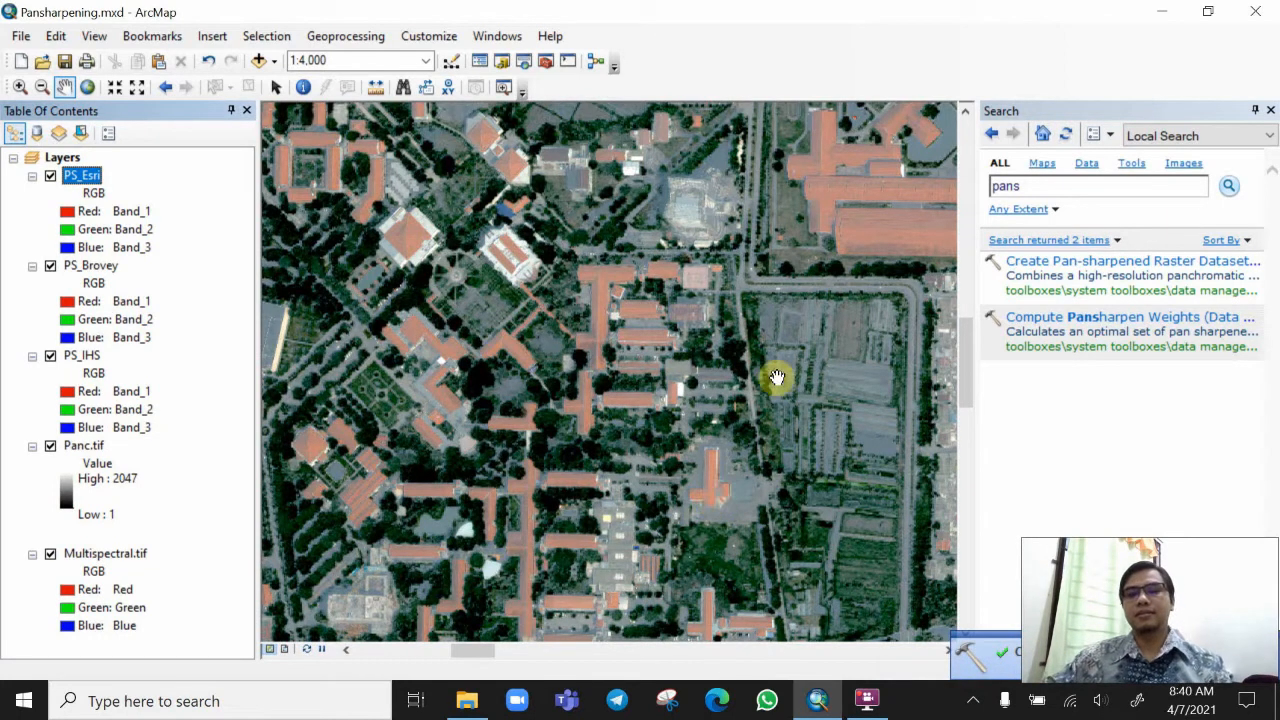
# Start a new Create Pan-sharpened Raster Dataset run with Multispectral.tif as input raster and band 7 as infrared channel.
pyautogui.click(1120, 261)
pyautogui.click(970, 180)
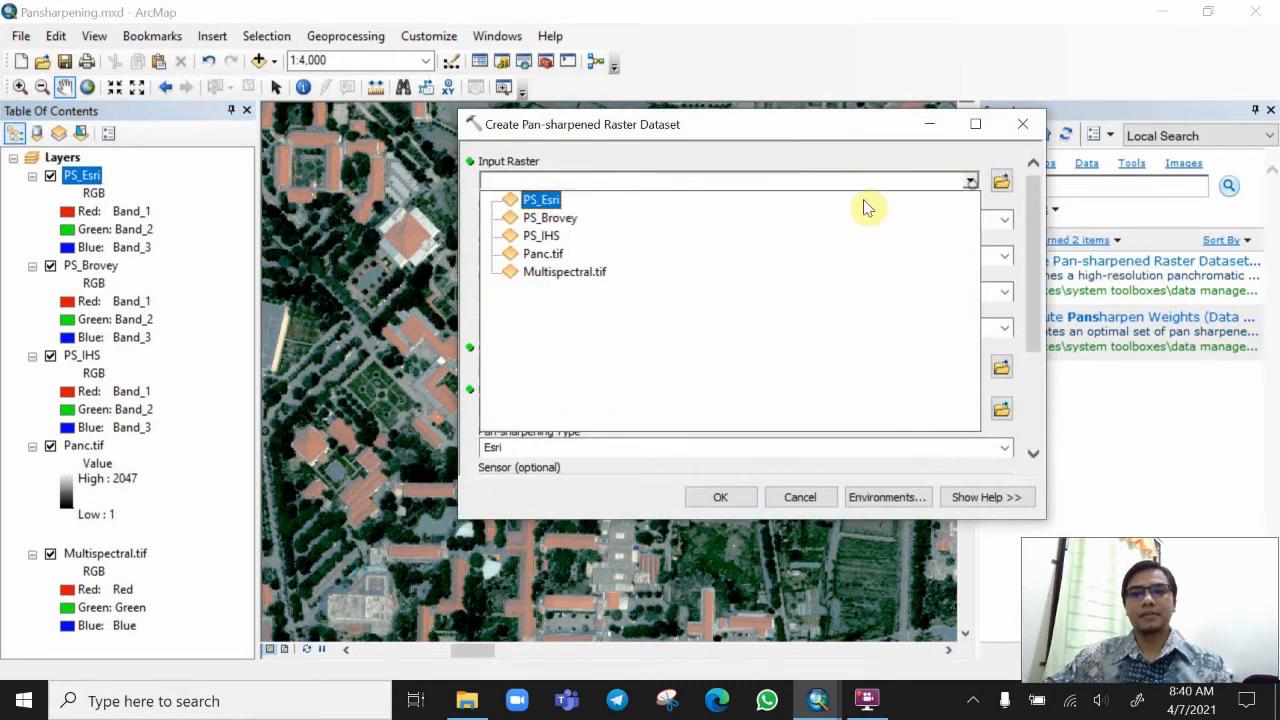
pyautogui.click(530, 271)
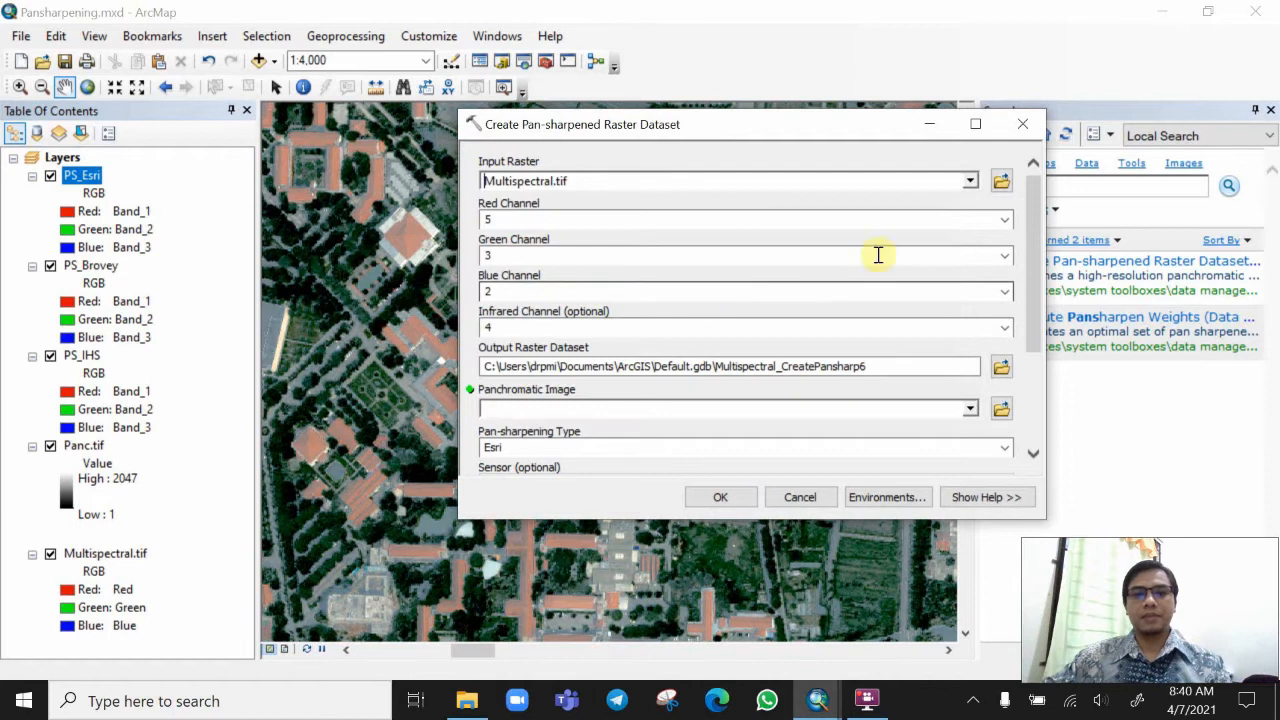
pyautogui.click(1005, 328)
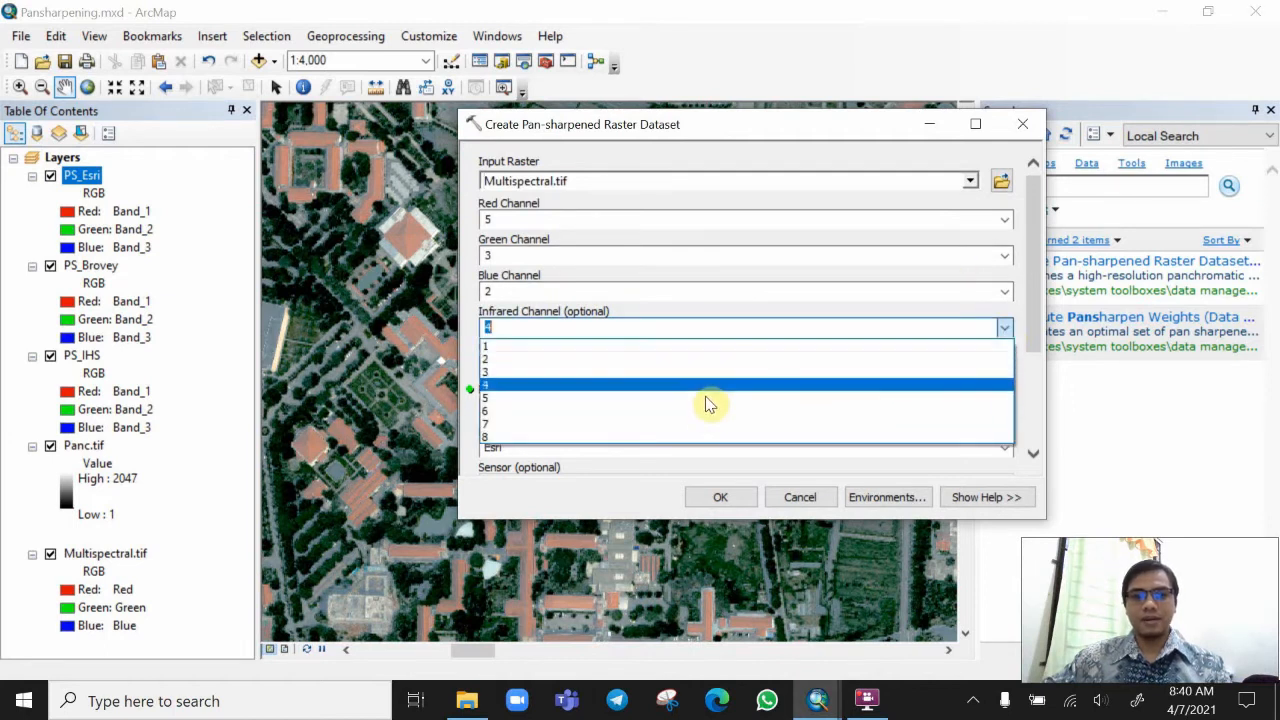
pyautogui.click(700, 425)
# Set the pan-sharpening type to SIMPLE_MEAN and choose Panc.tif as the panchromatic image.
pyautogui.moveTo(1034, 291); pyautogui.dragTo(1035, 375)
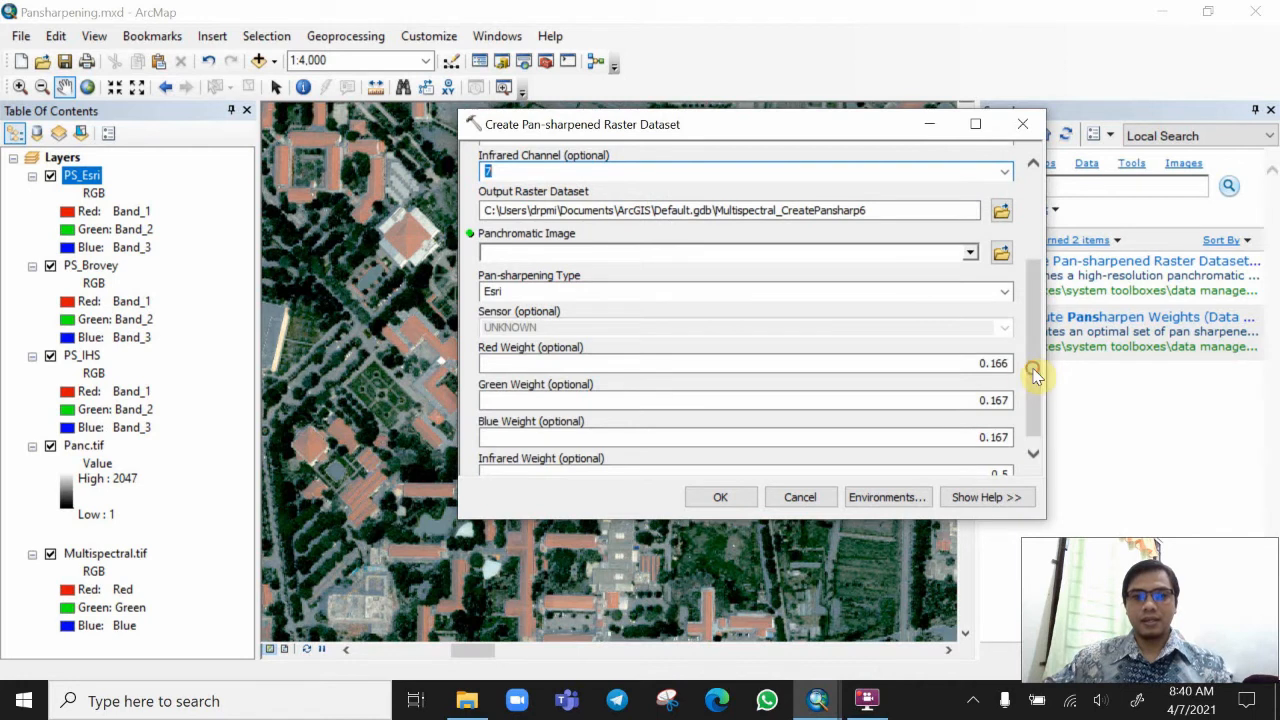
pyautogui.click(1005, 291)
pyautogui.click(768, 349)
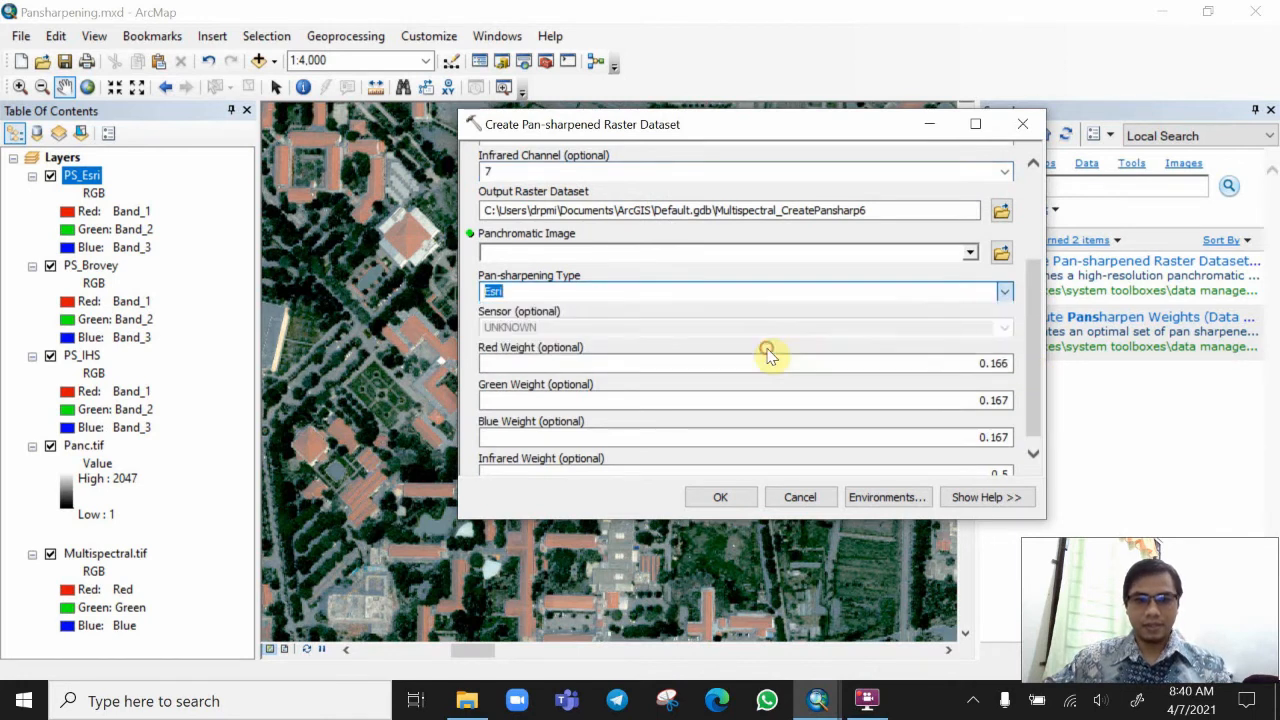
pyautogui.click(971, 257)
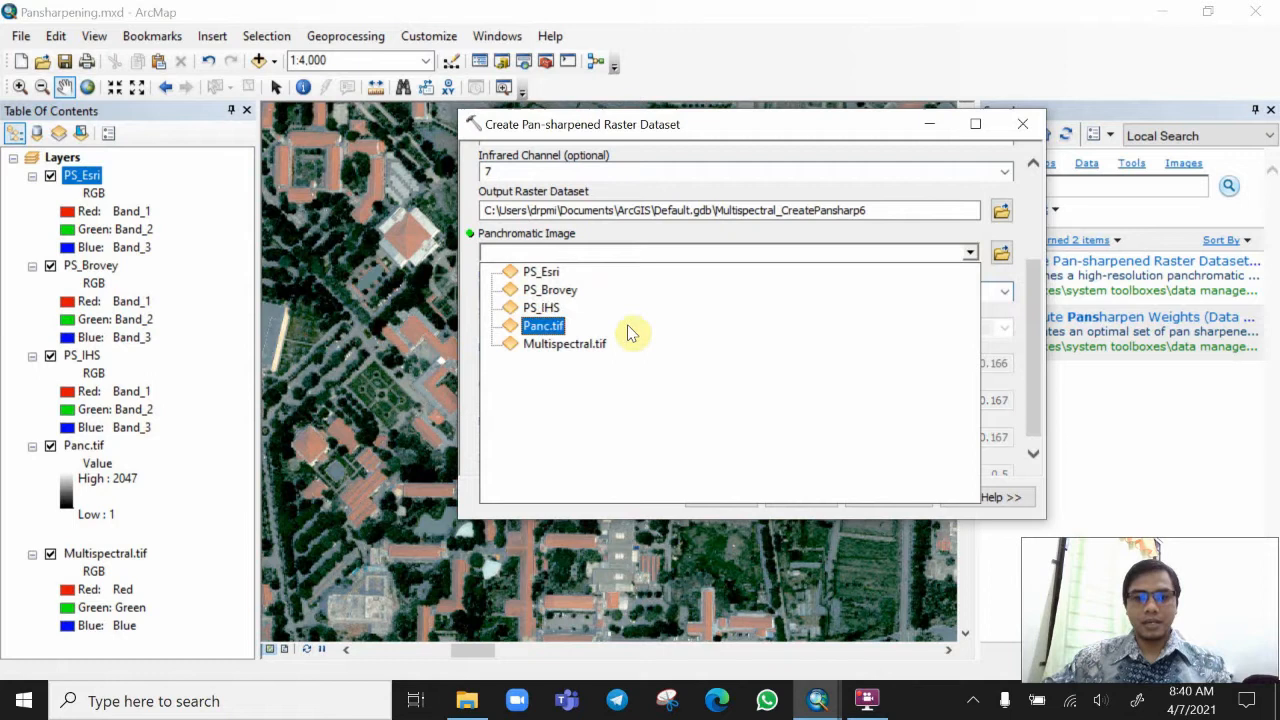
pyautogui.click(575, 331)
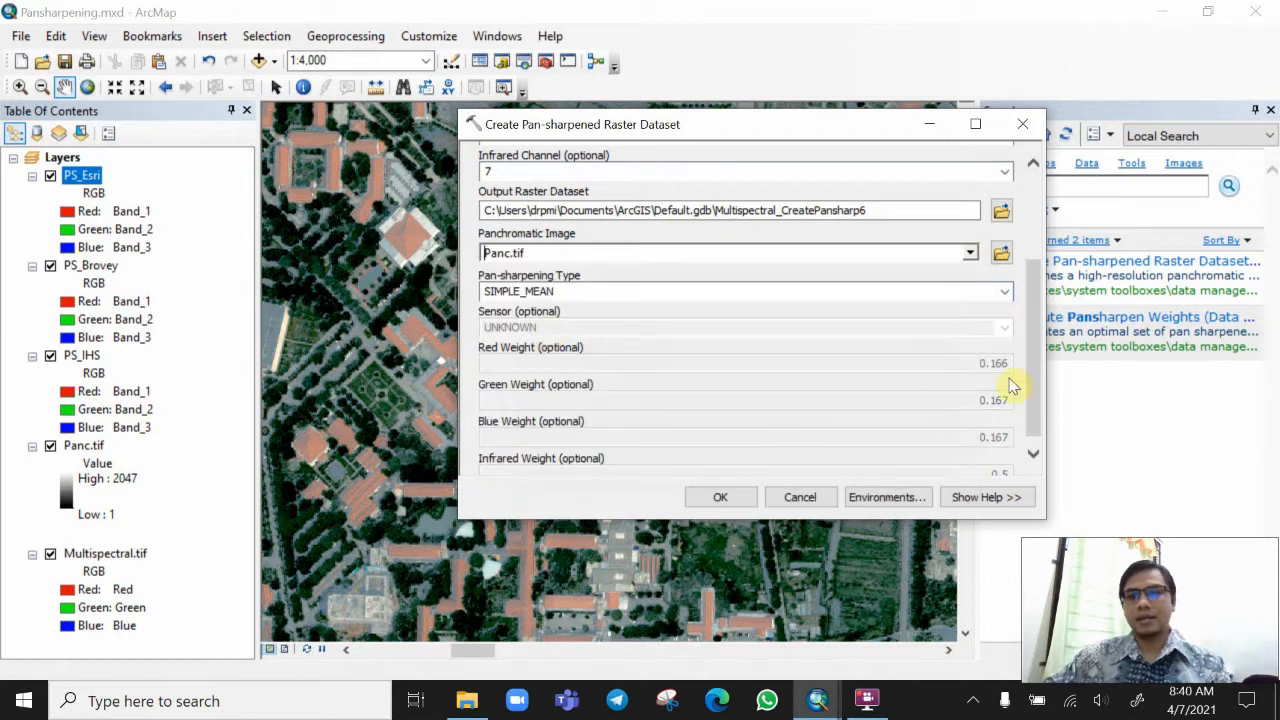
# Name the output raster dataset PS_SimpleMean in Default.gdb and run the simple mean pan-sharpening.
pyautogui.moveTo(1035, 383); pyautogui.dragTo(1067, 225)
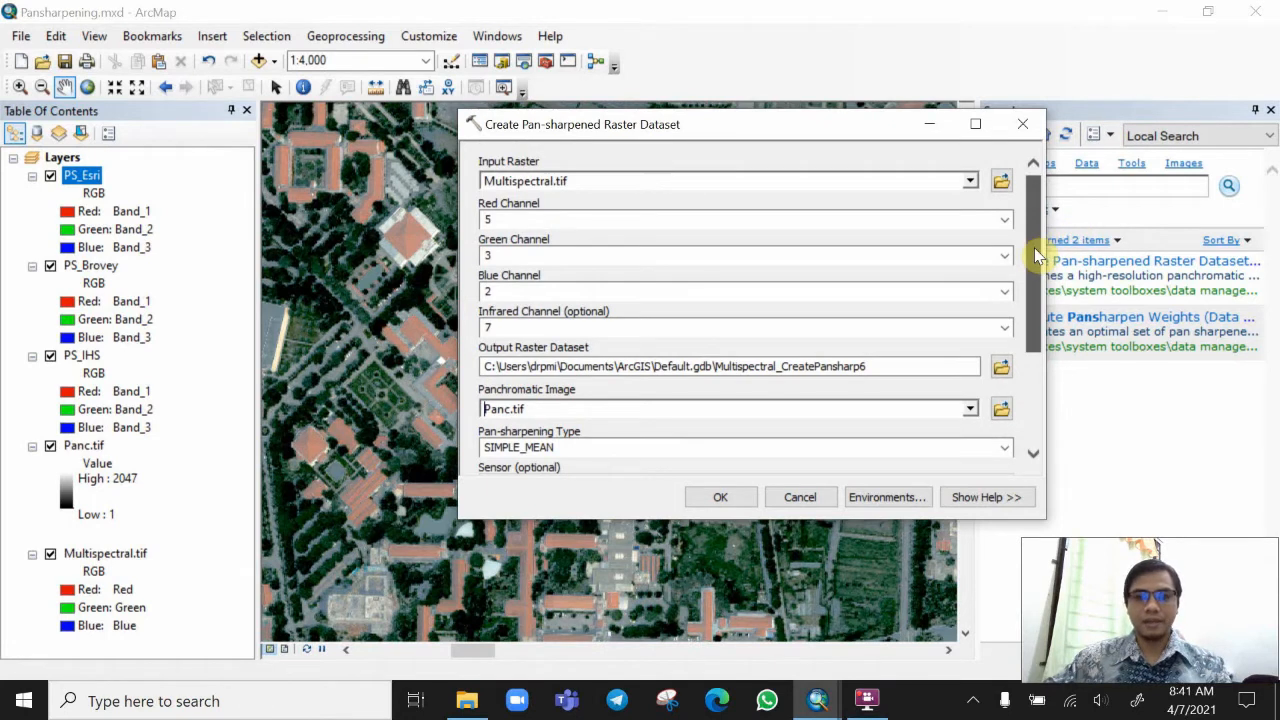
pyautogui.moveTo(1037, 257); pyautogui.dragTo(1015, 387)
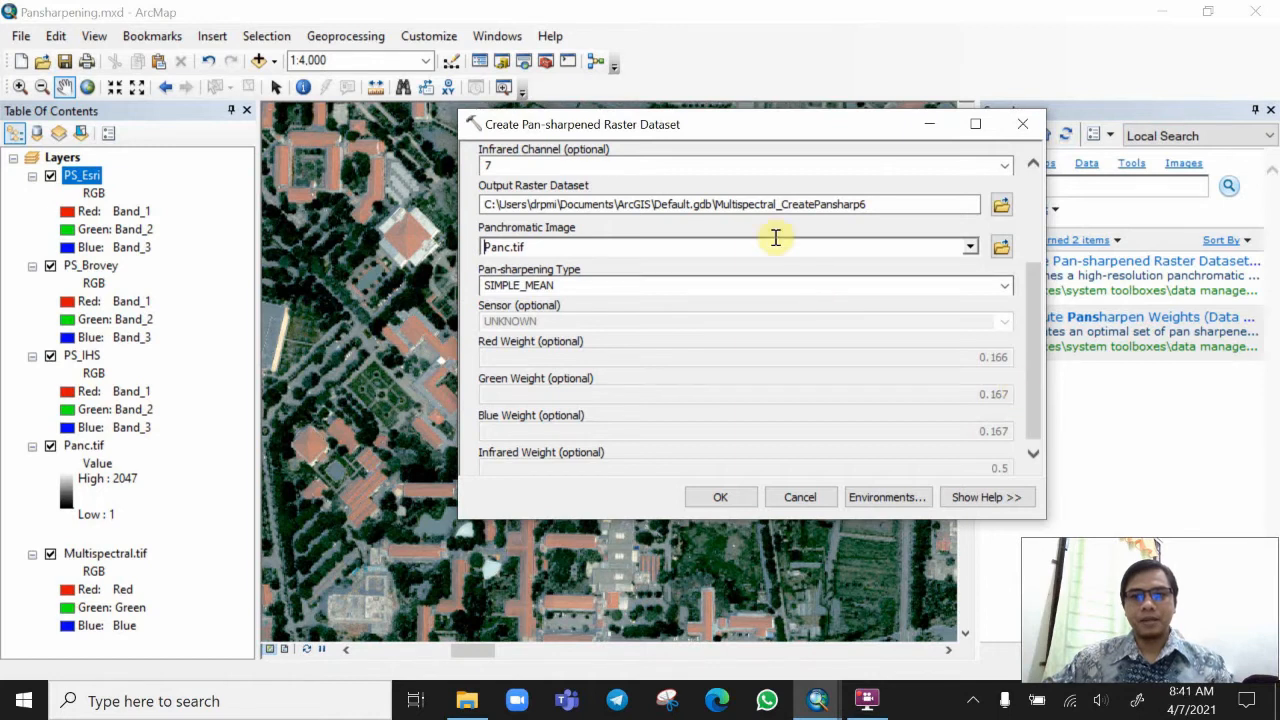
pyautogui.moveTo(737, 204); pyautogui.dragTo(866, 206)
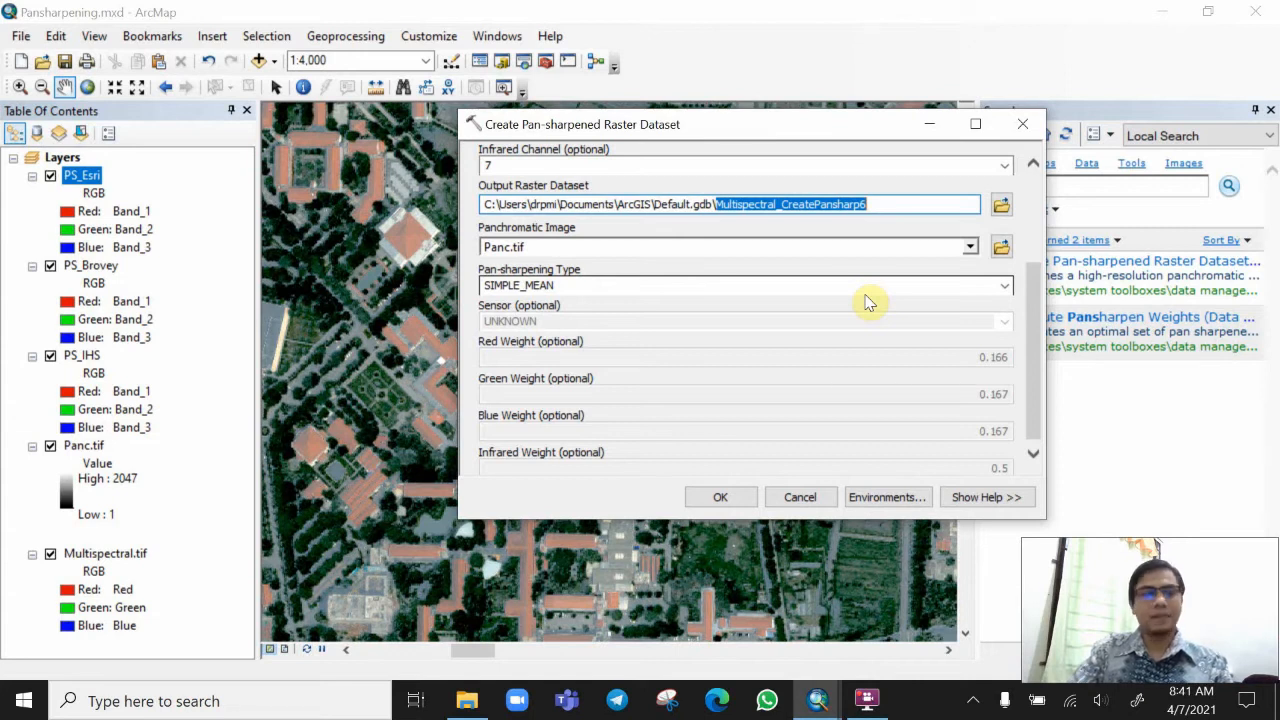
pyautogui.write('PS_')
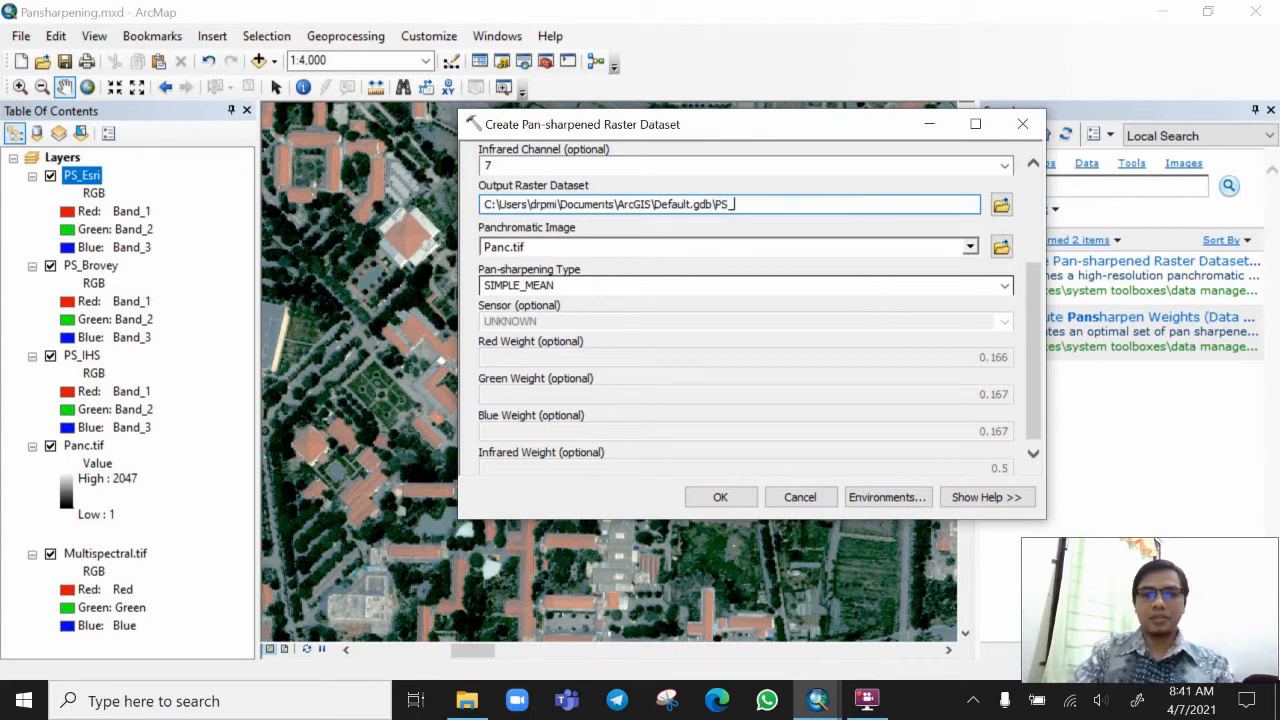
pyautogui.write('Simple')
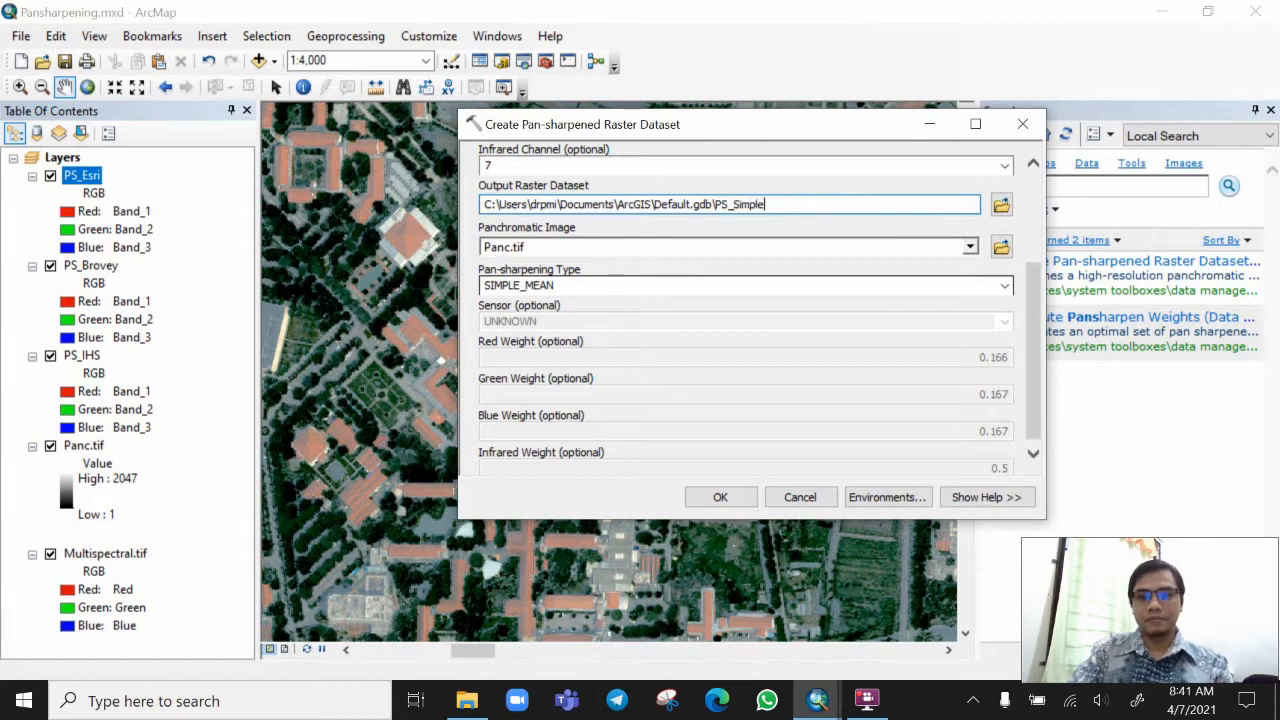
pyautogui.write('Mean')
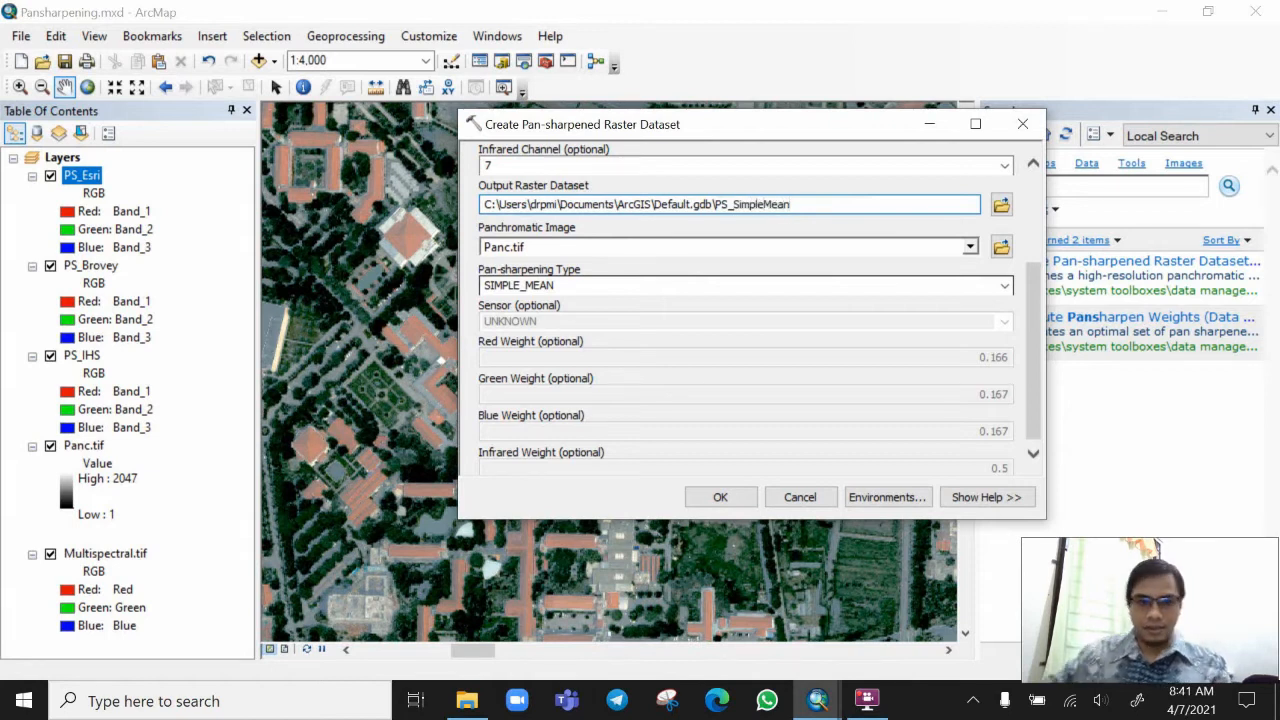
pyautogui.moveTo(1040, 355); pyautogui.dragTo(1048, 192)
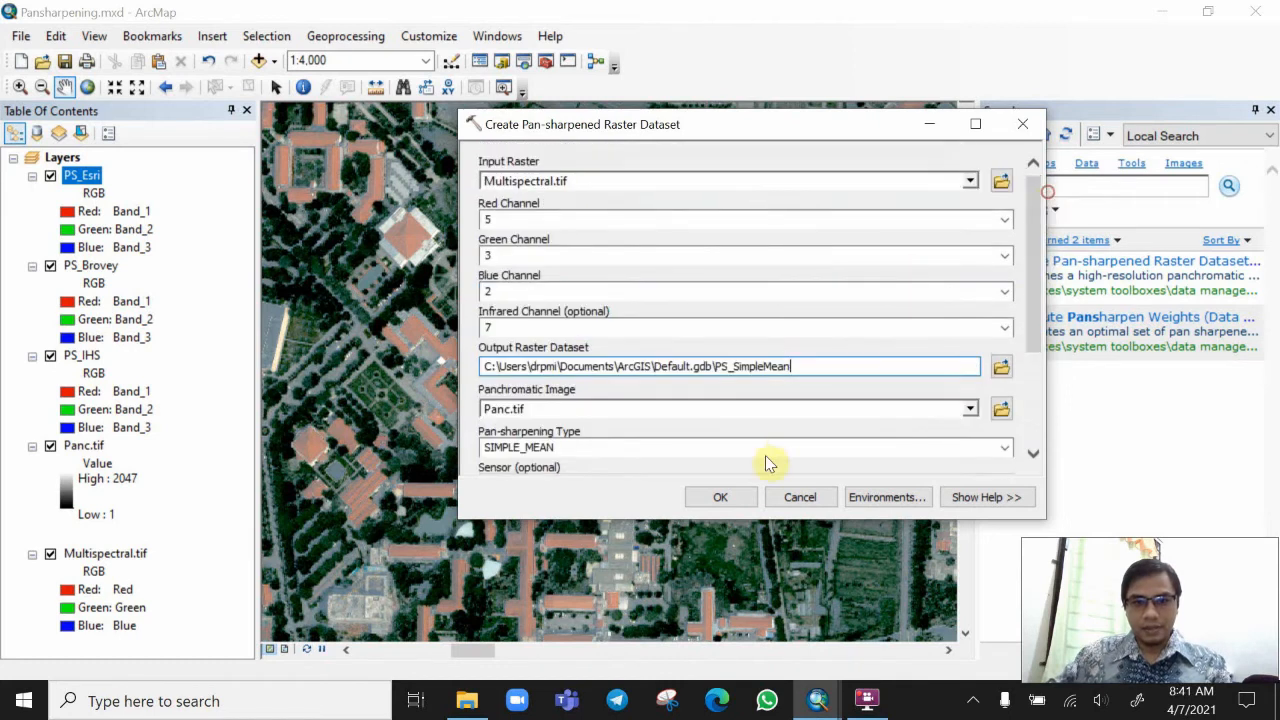
pyautogui.click(724, 496)
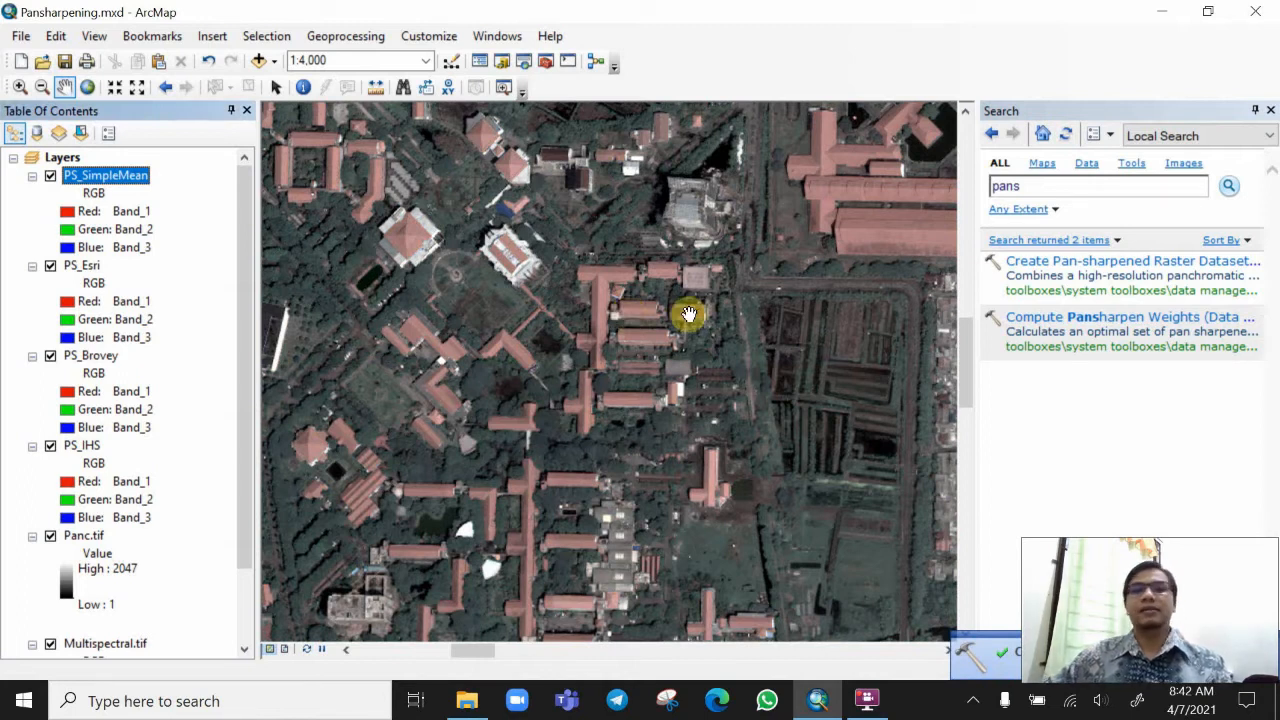
# Set up another pan-sharpened raster dataset from Multispectral.tif, with the infrared channel set to band 7.
pyautogui.click(1080, 262)
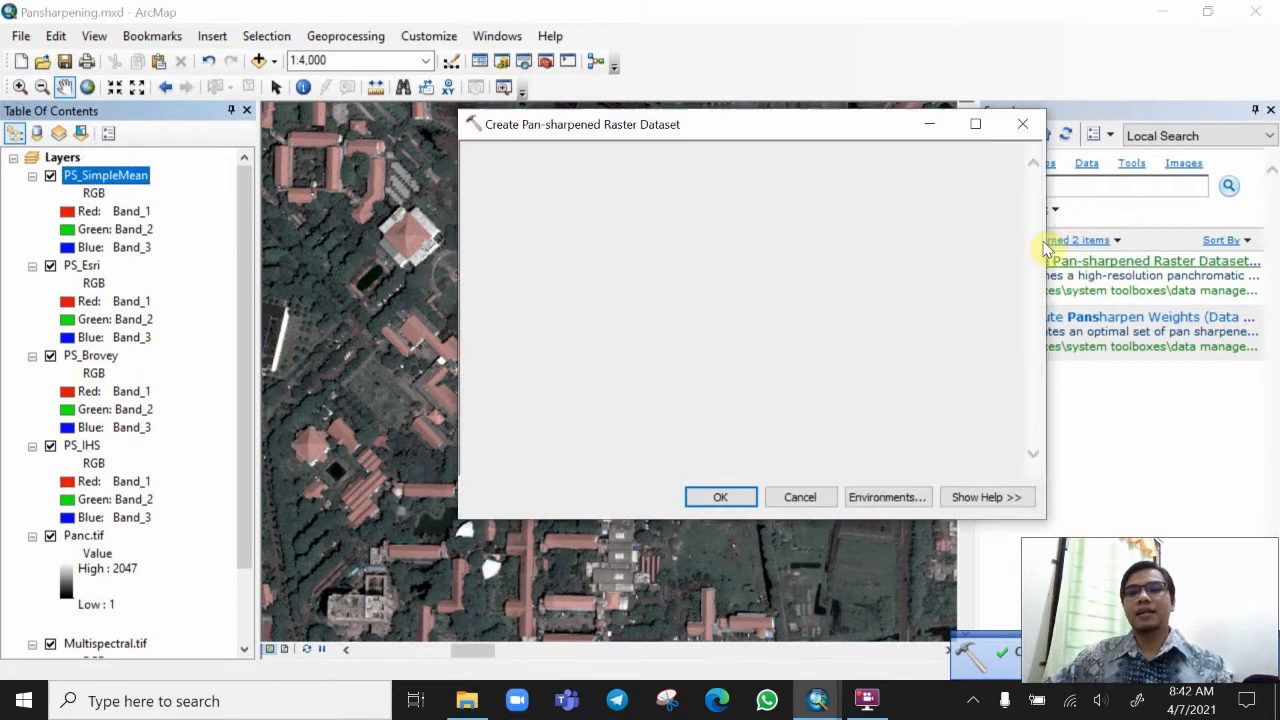
pyautogui.click(970, 182)
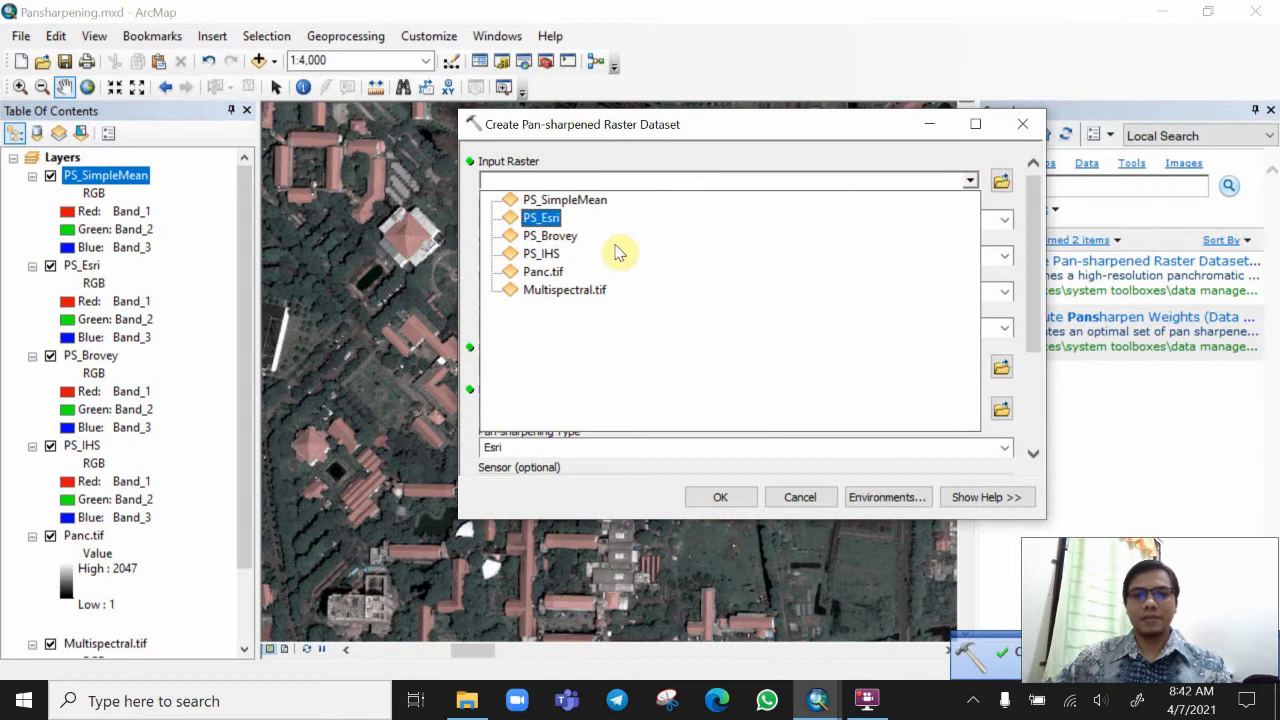
pyautogui.click(565, 290)
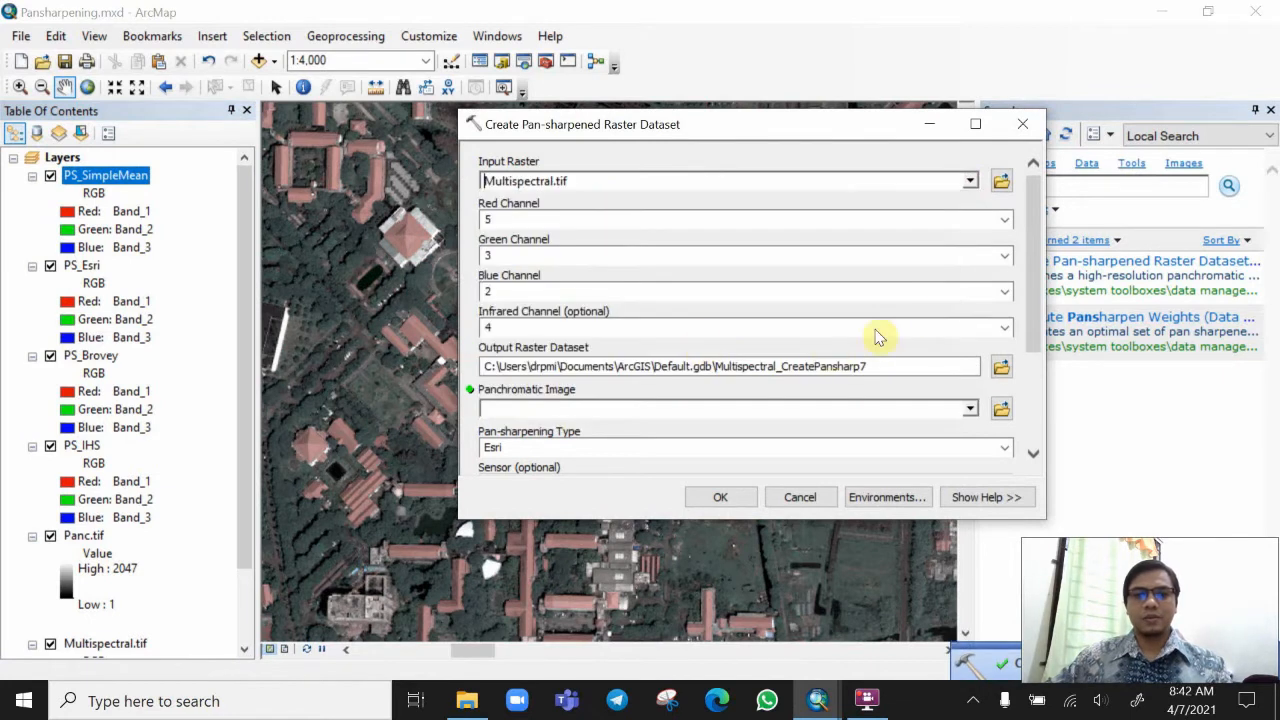
pyautogui.click(1004, 329)
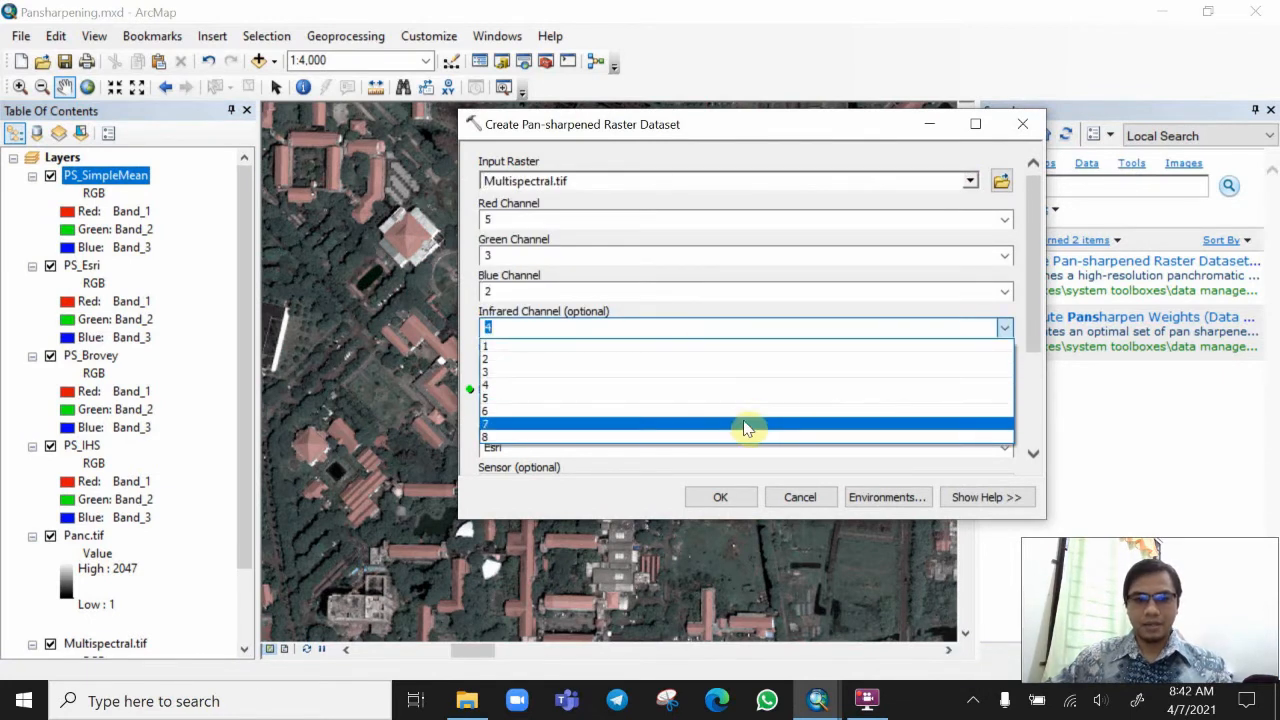
pyautogui.click(747, 420)
# Choose Panc.tif as the panchromatic image and set the pan-sharpening type to Gram-Schmidt.
pyautogui.moveTo(1036, 254); pyautogui.dragTo(1006, 306)
pyautogui.click(969, 303)
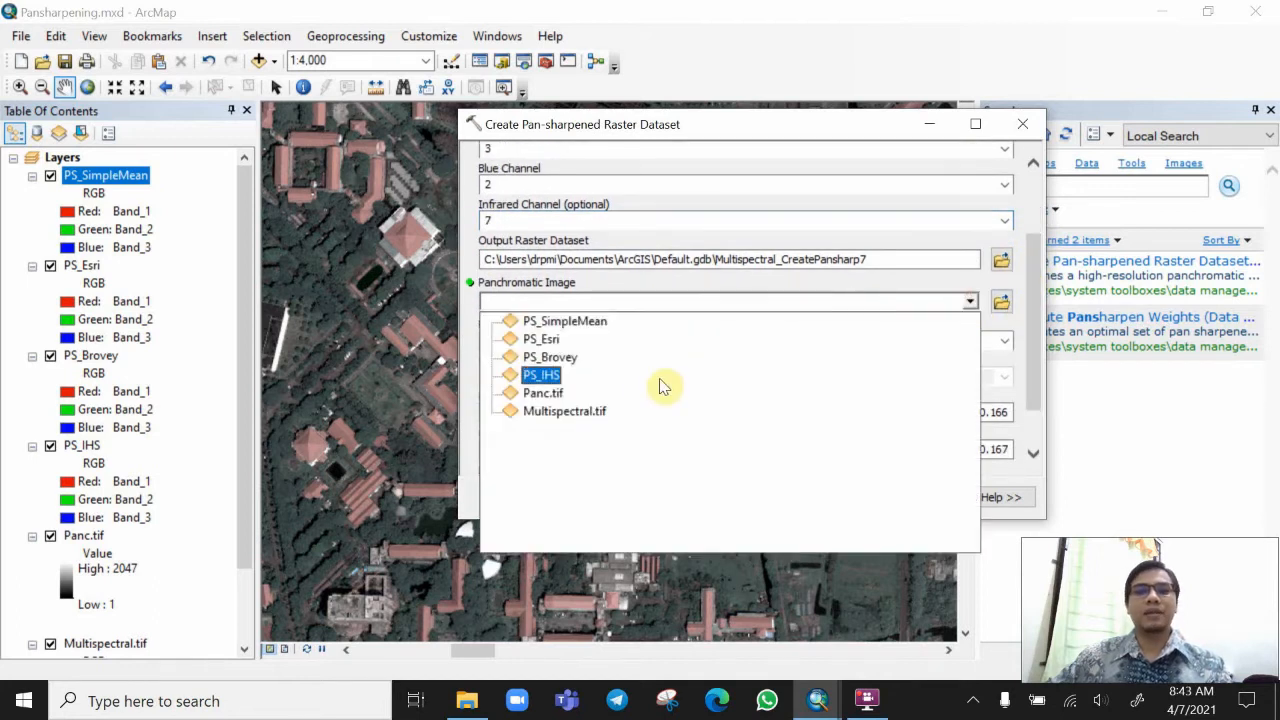
pyautogui.click(577, 400)
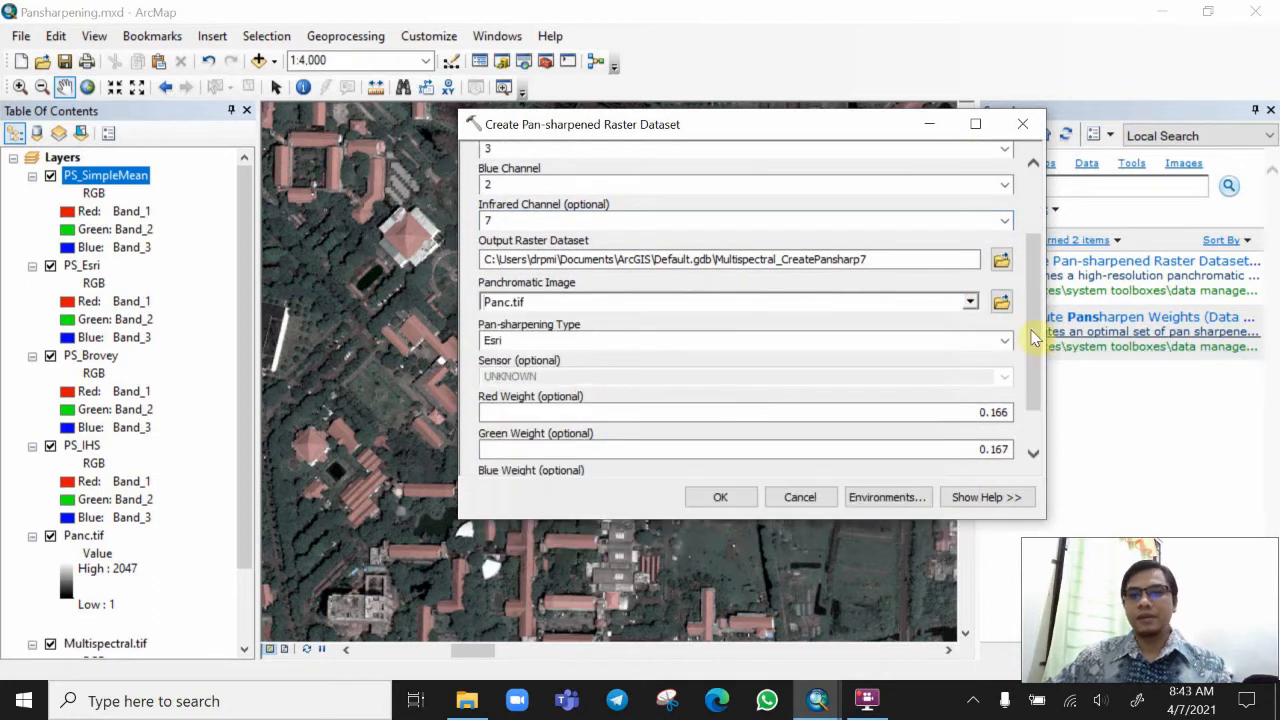
pyautogui.moveTo(1030, 365); pyautogui.dragTo(1015, 400)
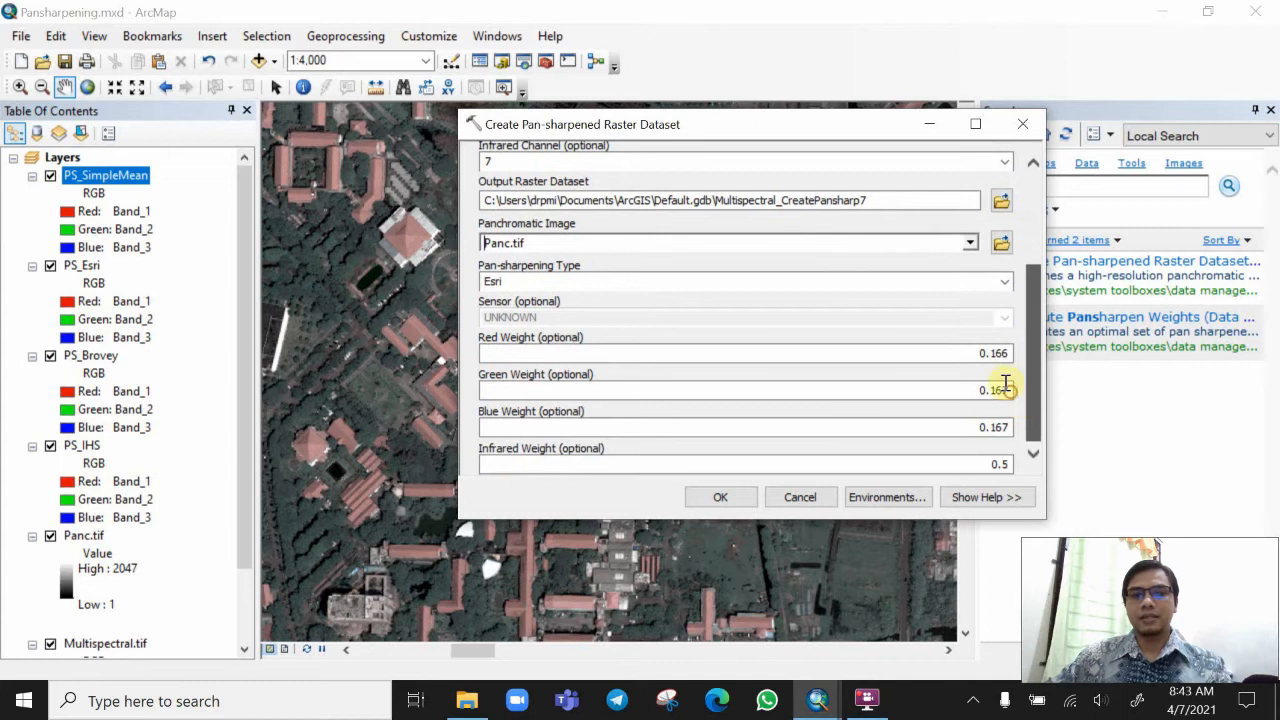
pyautogui.click(1004, 282)
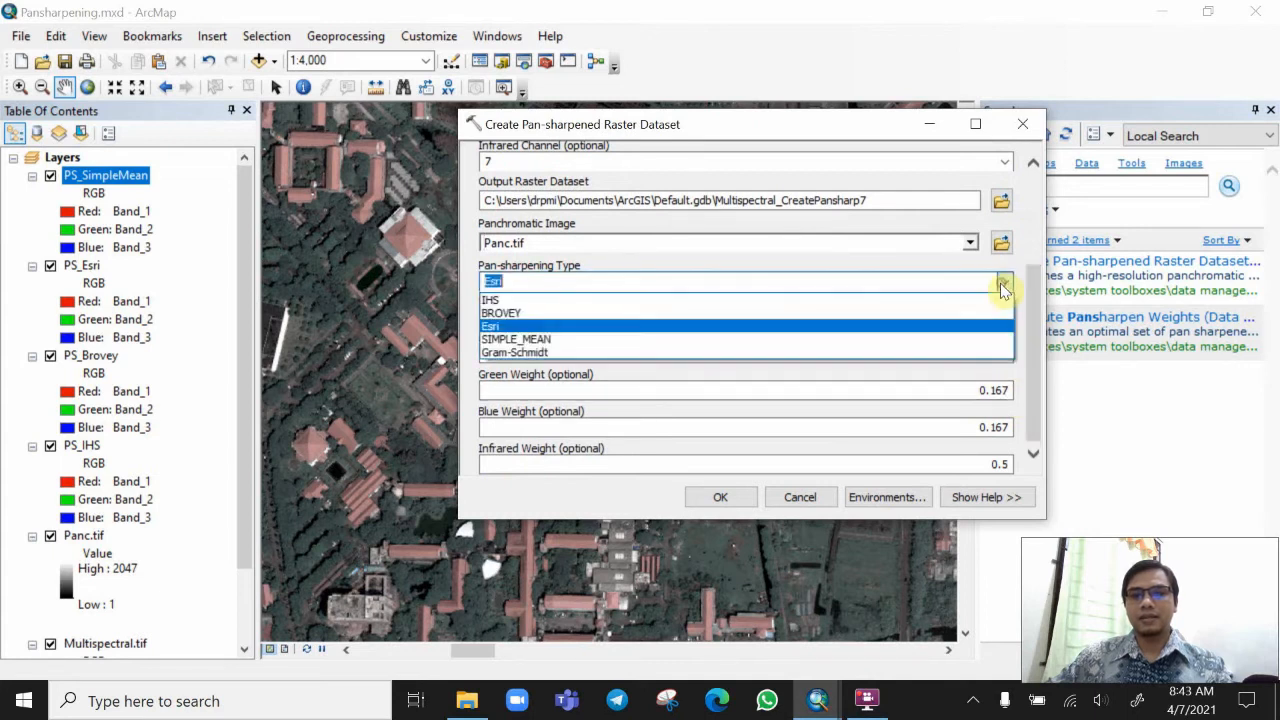
pyautogui.click(773, 351)
# Review the Gram-Schmidt parameters, name the output raster dataset PS_GramSchmidt in Default.gdb and run the tool.
pyautogui.moveTo(1034, 394); pyautogui.dragTo(1058, 239)
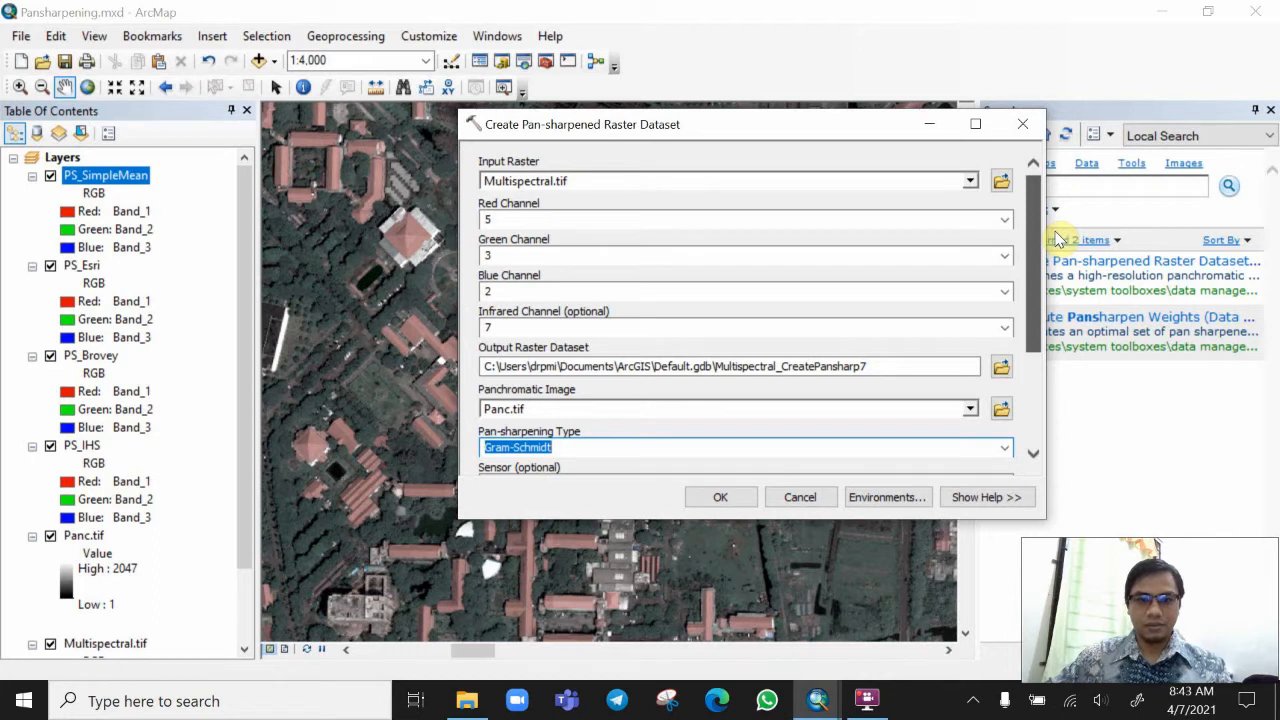
pyautogui.moveTo(1032, 300); pyautogui.dragTo(1020, 395)
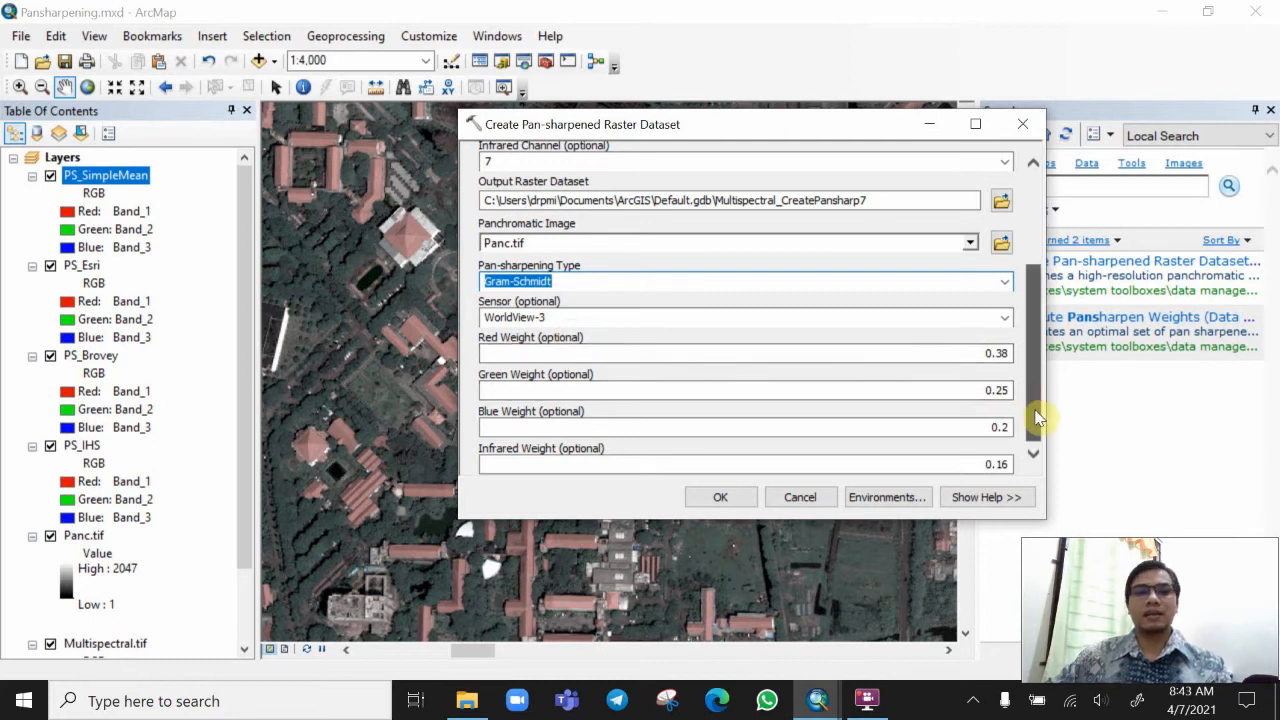
pyautogui.moveTo(1038, 418); pyautogui.dragTo(1043, 237)
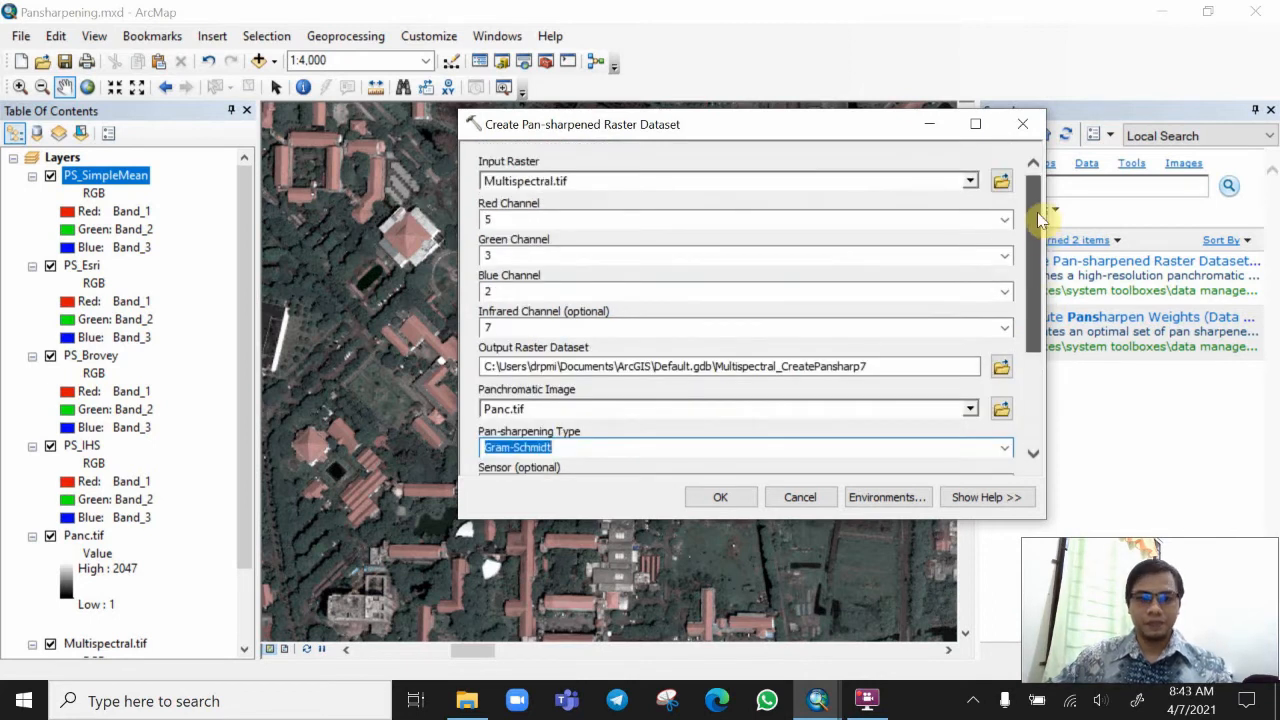
pyautogui.scroll(-2, 1027, 273)
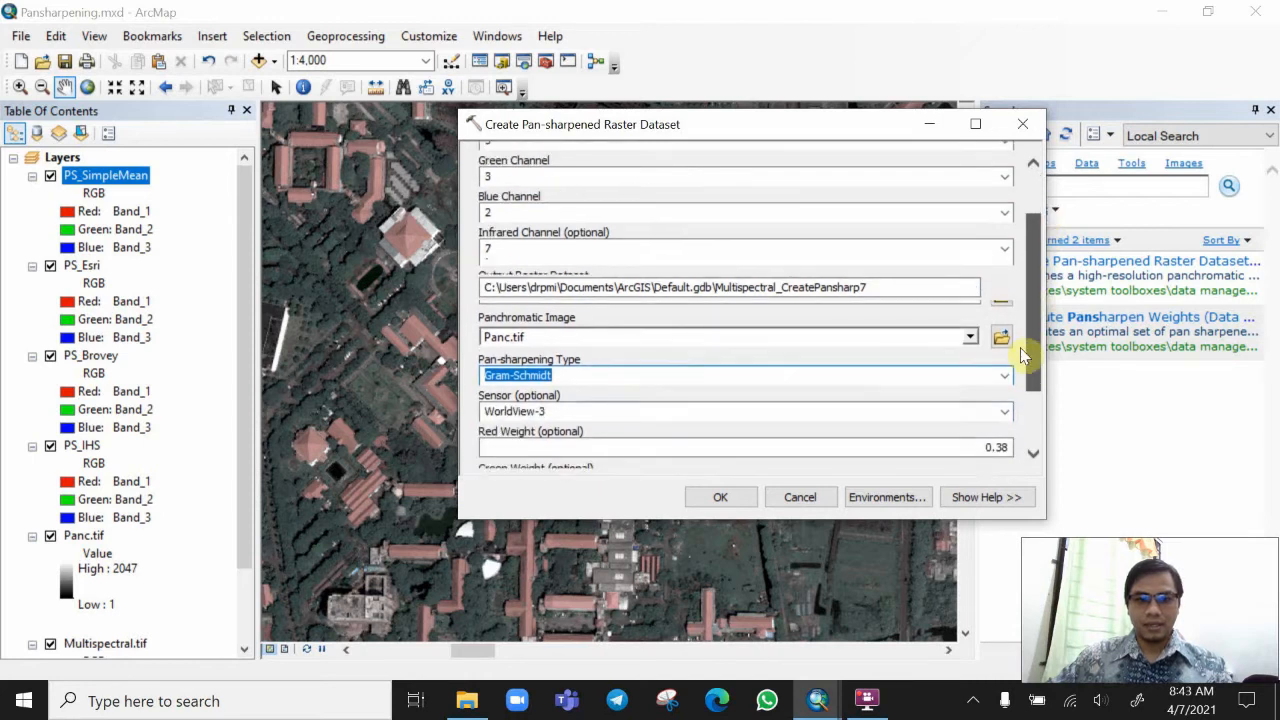
pyautogui.click(726, 282)
pyautogui.moveTo(714, 283); pyautogui.dragTo(886, 285)
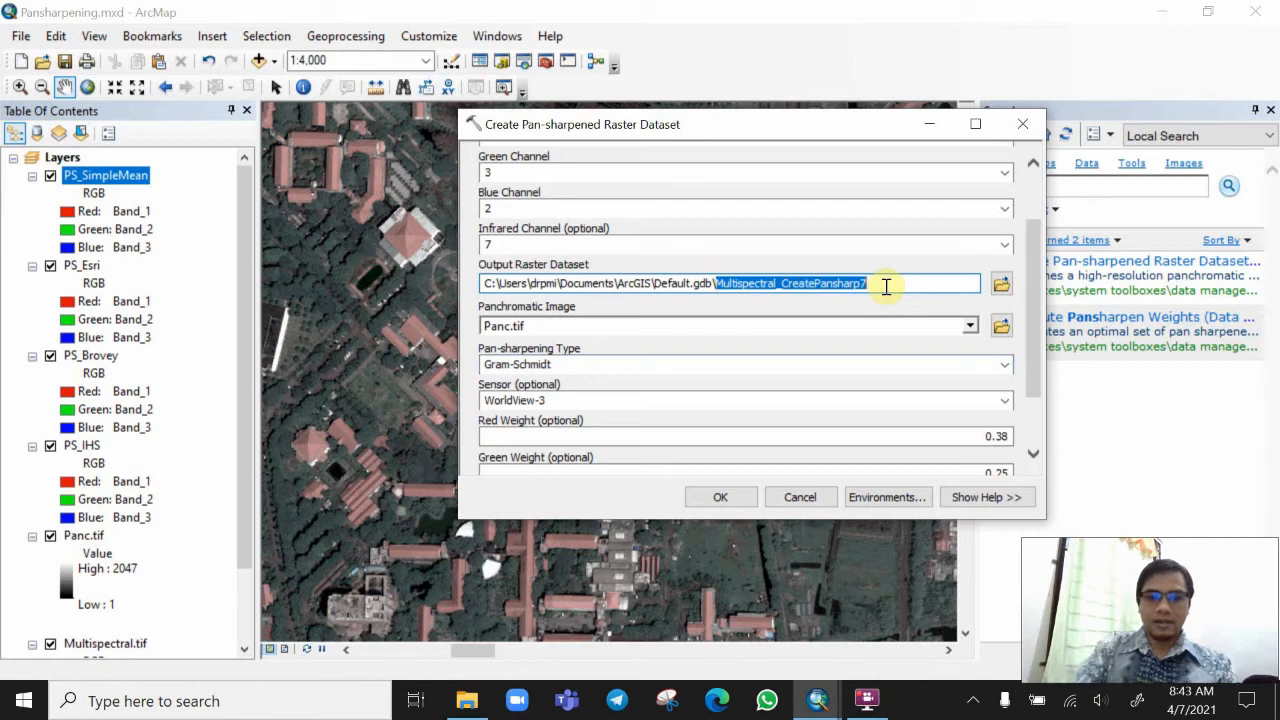
pyautogui.write('PS_')
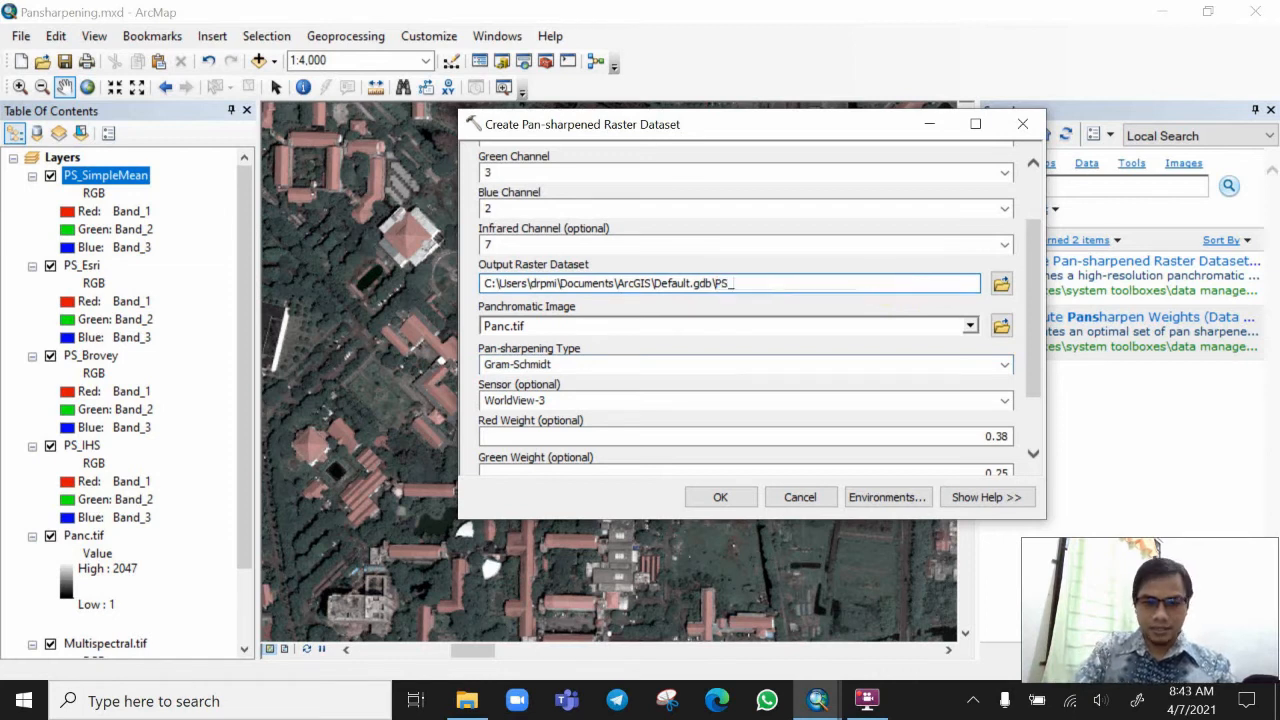
pyautogui.write('Gram')
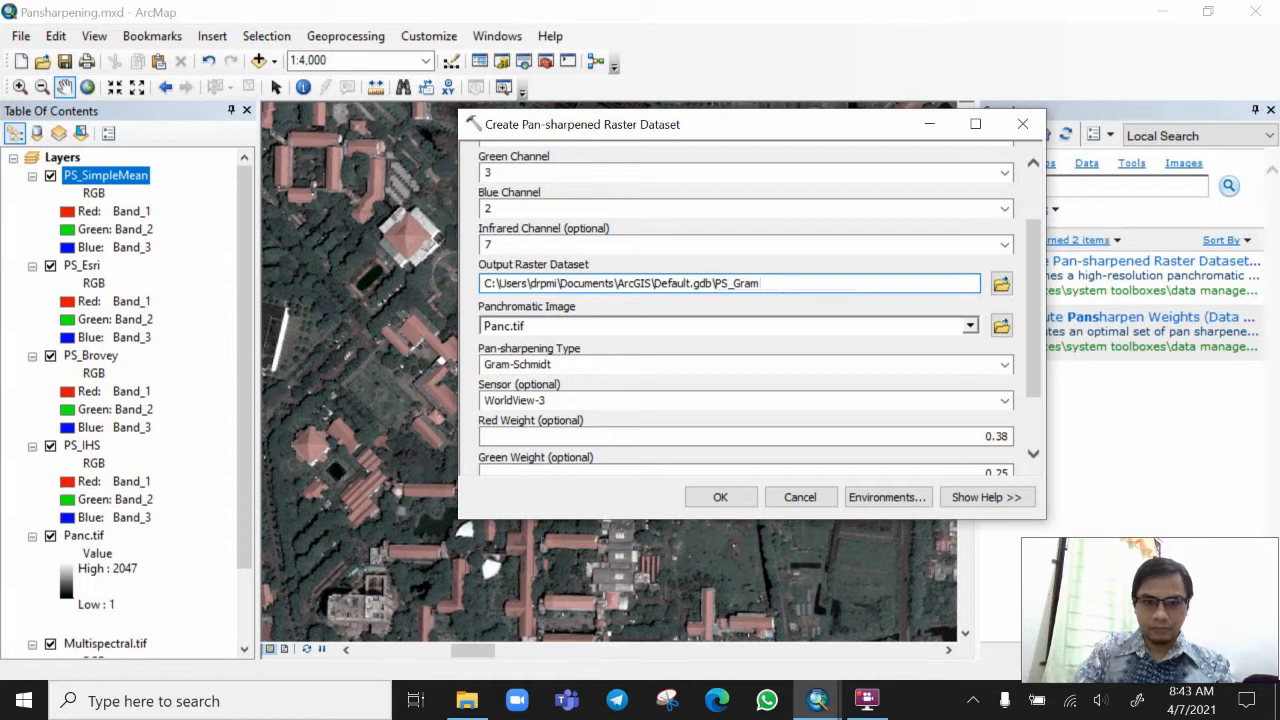
pyautogui.write('Schmidt')
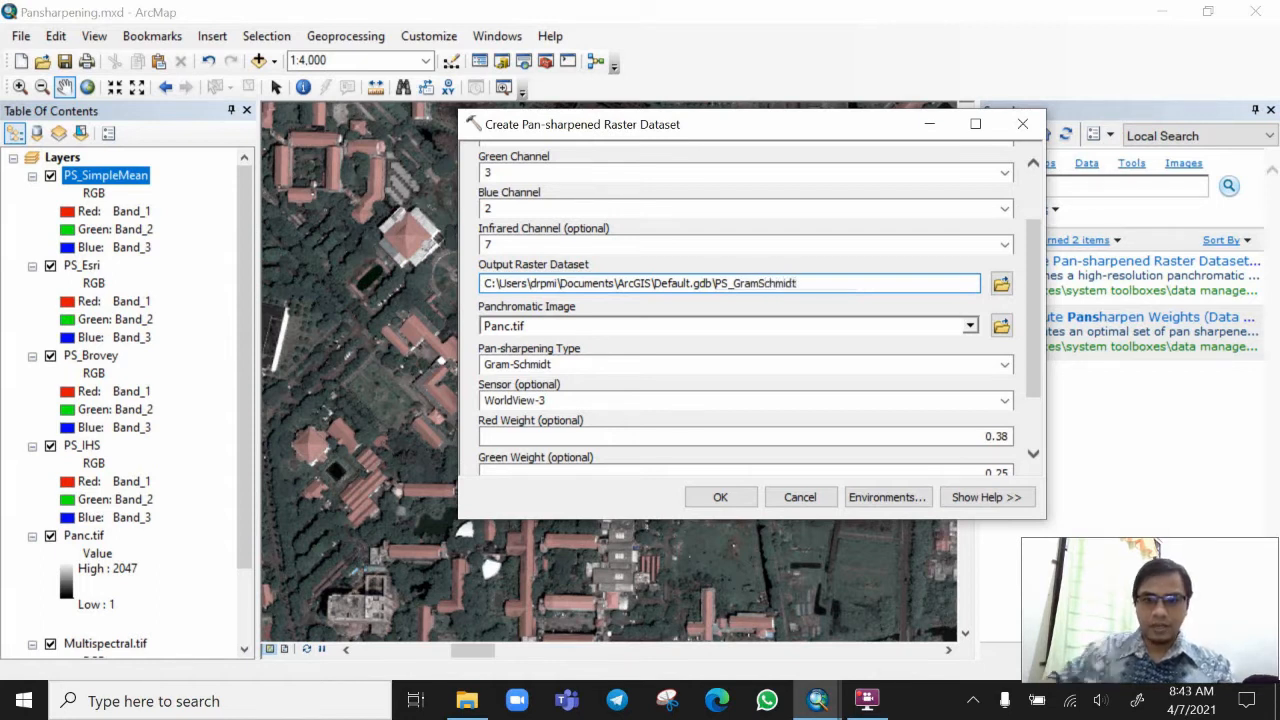
pyautogui.click(724, 495)
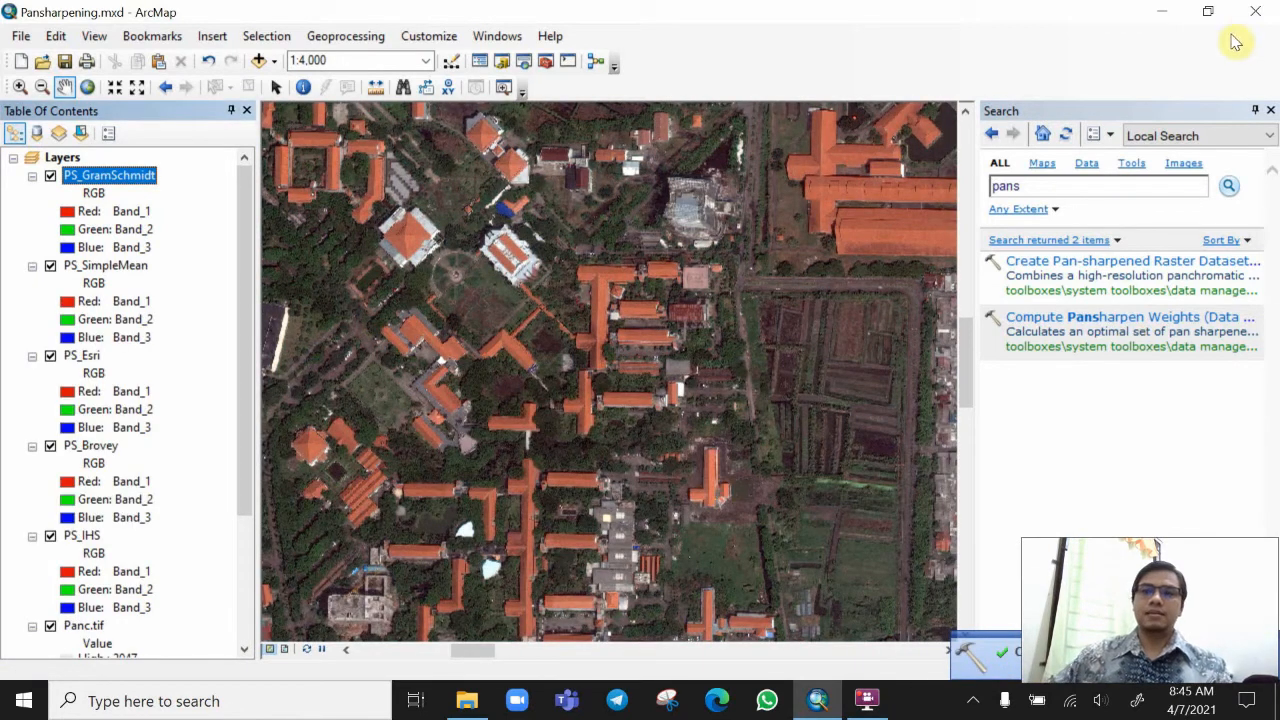
# Close the Search window to give the map more room.
pyautogui.click(1272, 111)
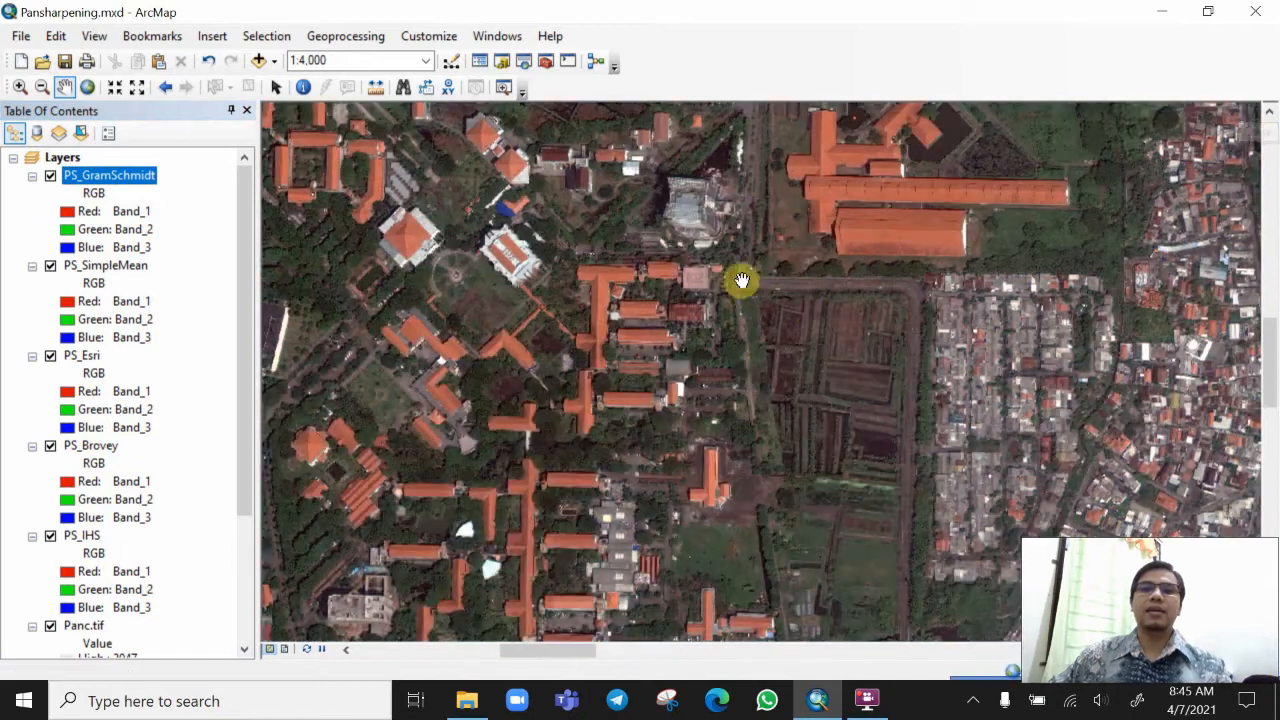
# Zoom the map to the extent of PS_GramSchmidt and to the full extent of Multispectral.tif.
pyautogui.moveTo(742, 280); pyautogui.dragTo(845, 267)
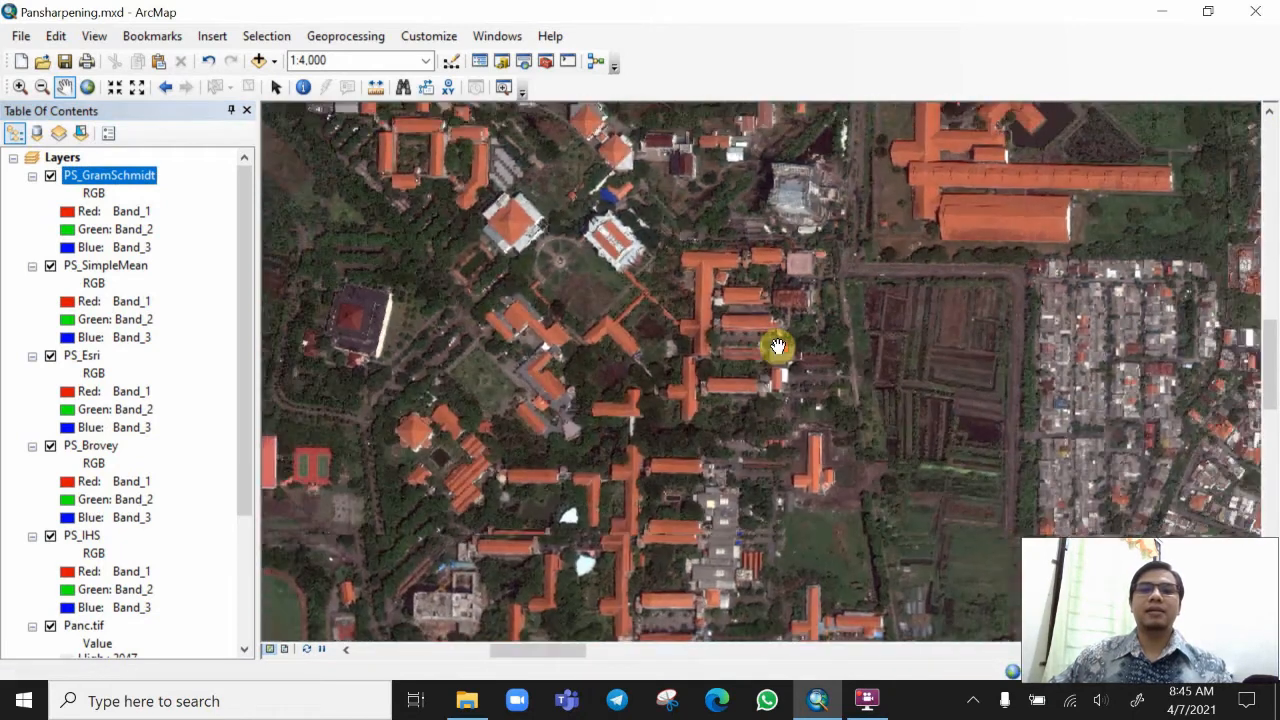
pyautogui.scroll(-1, 778, 346)
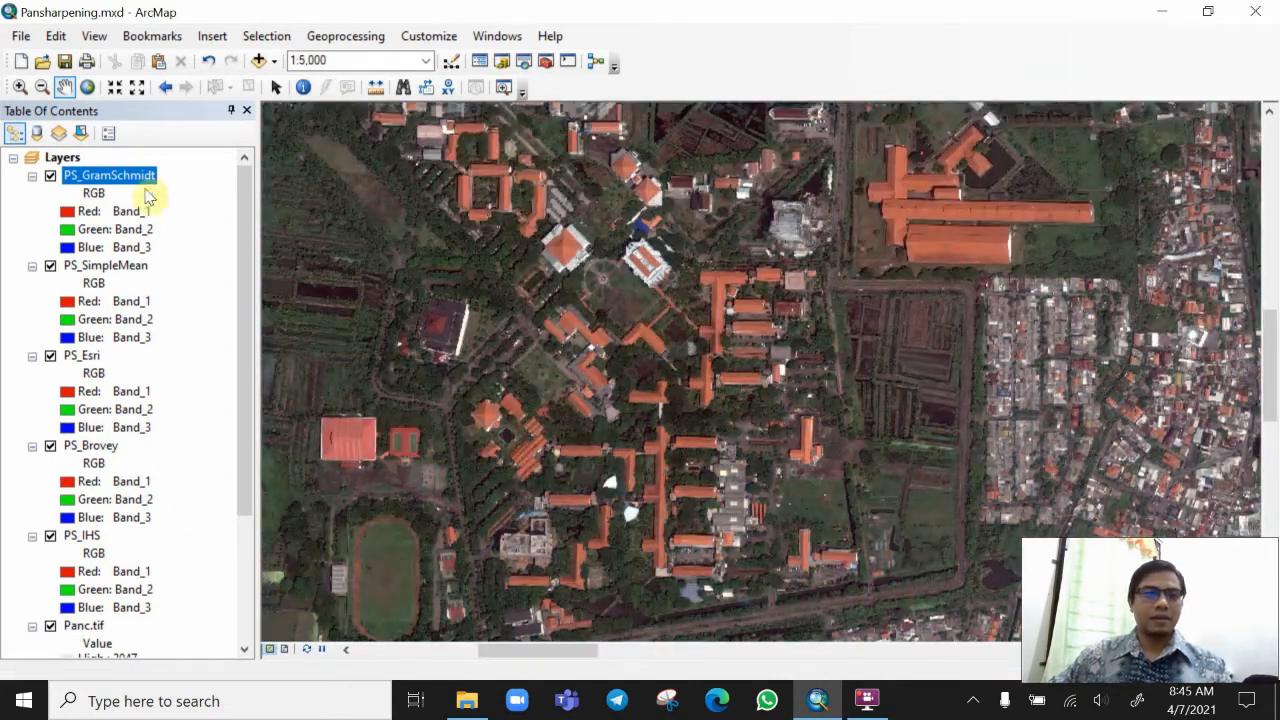
pyautogui.rightClick(118, 182)
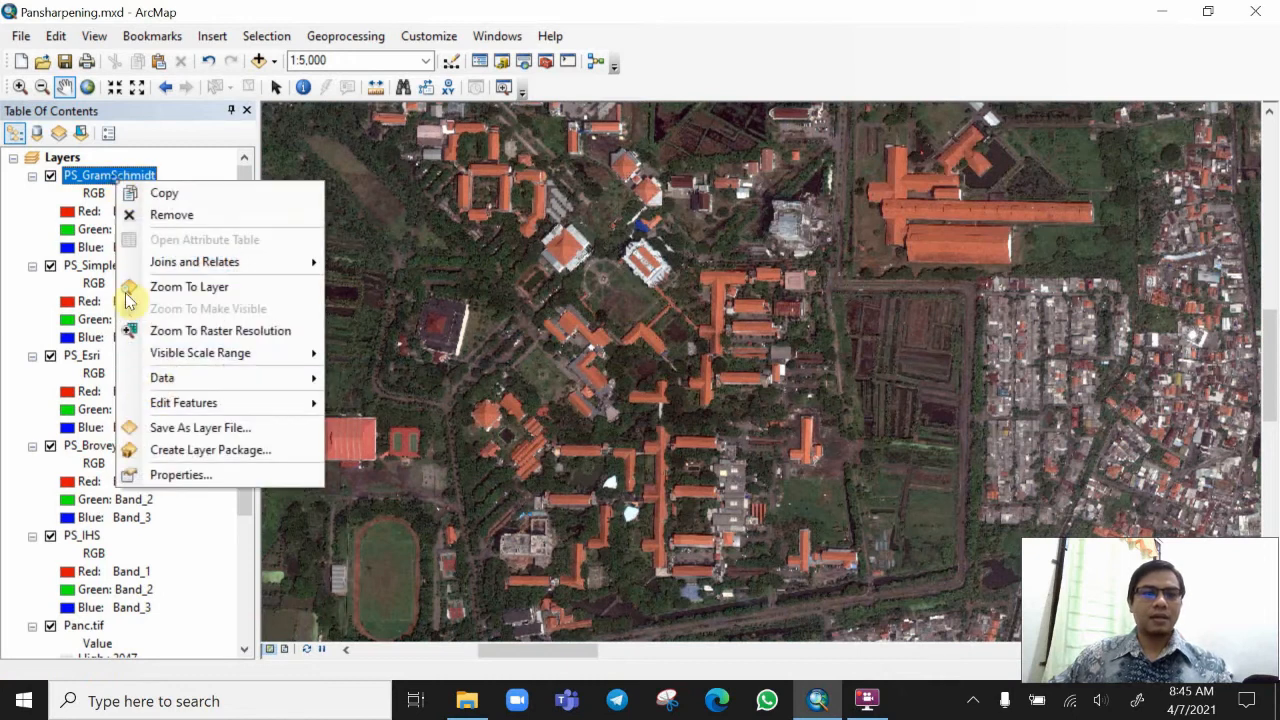
pyautogui.click(208, 288)
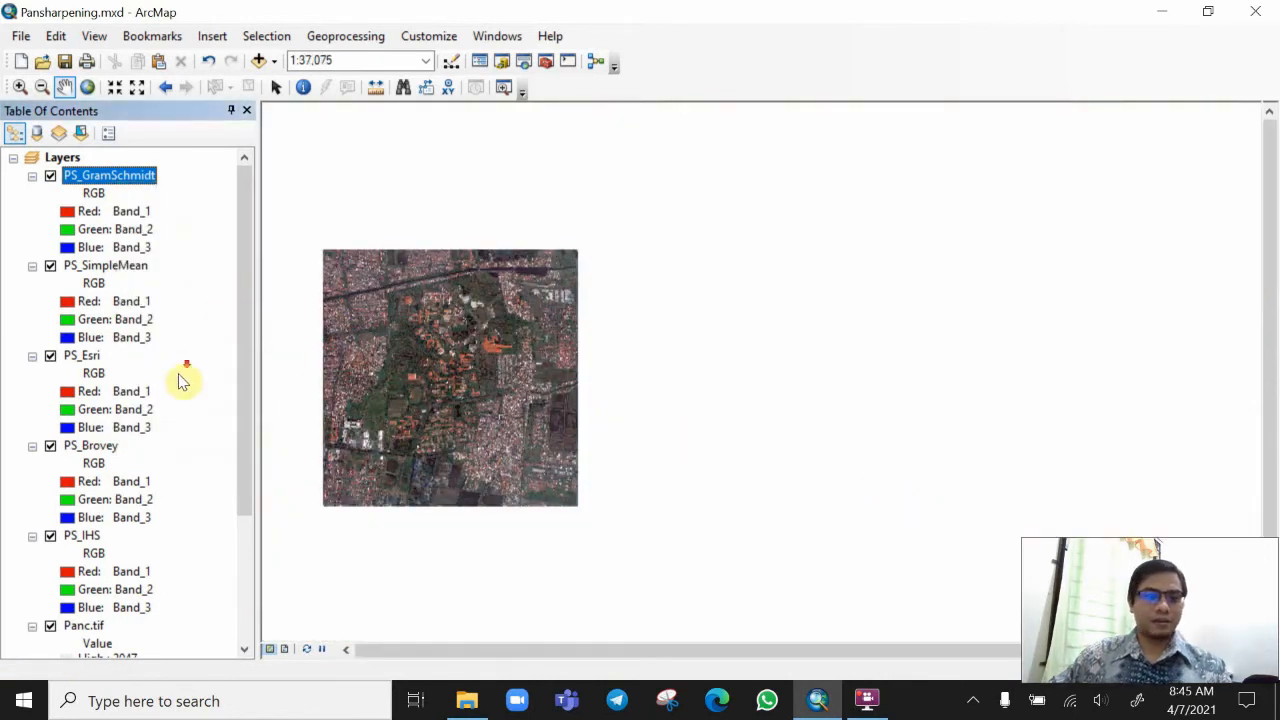
pyautogui.scroll(-3, 180, 390)
pyautogui.rightClick(112, 560)
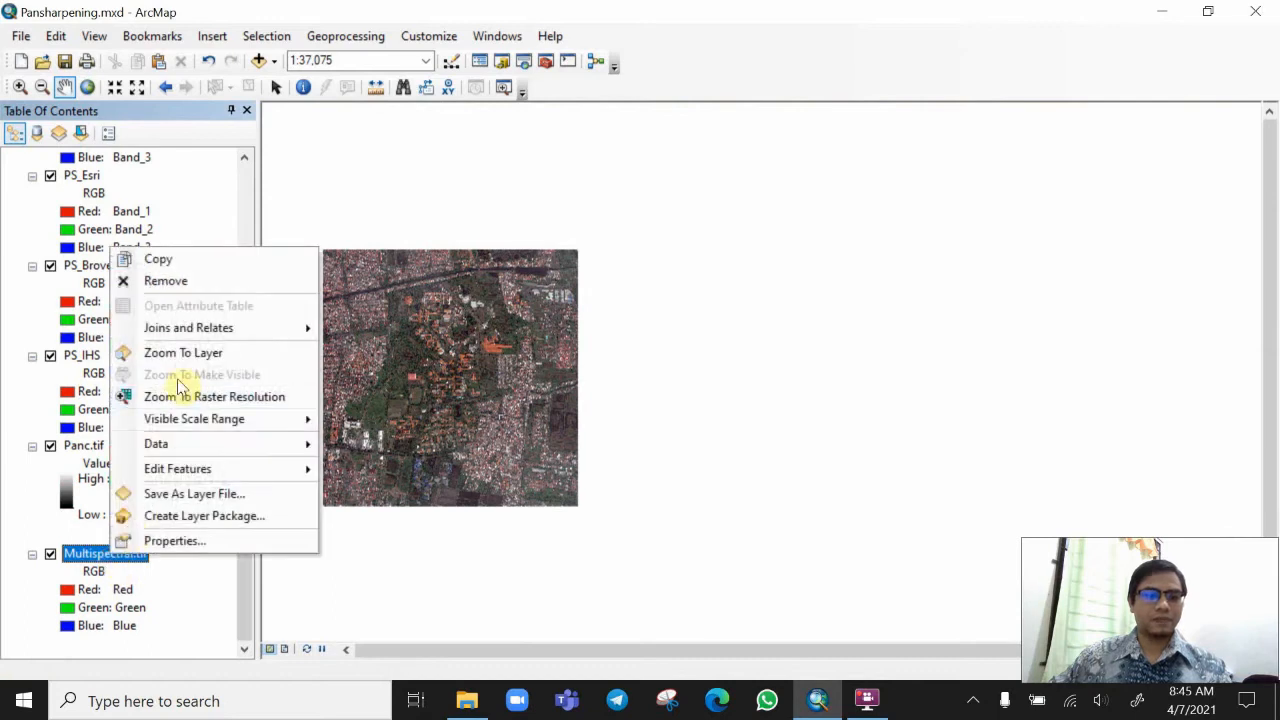
pyautogui.click(205, 351)
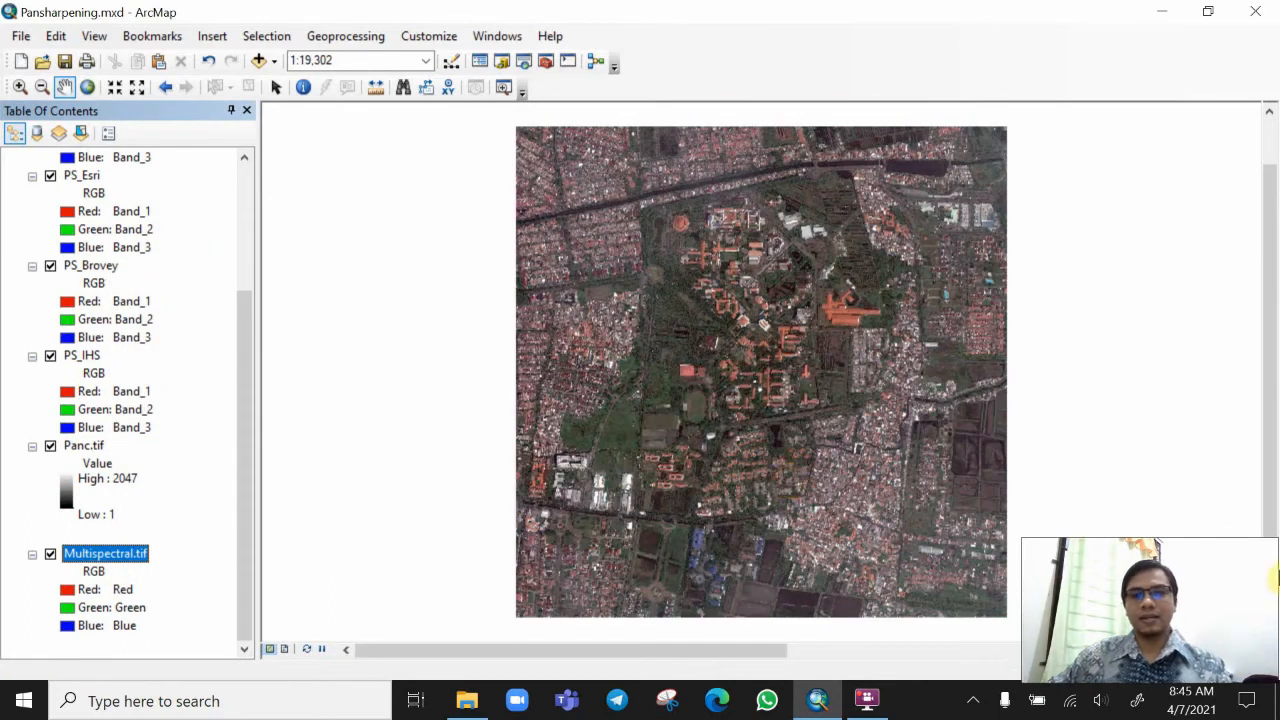
# Hide the PS_SimpleMean, PS_Esri, PS_Brovey, PS_IHS and Panc.tif layers, leaving PS_GramSchmidt and Multispectral.tif shown.
pyautogui.scroll(3, 200, 500)
pyautogui.scroll(1, 85, 400)
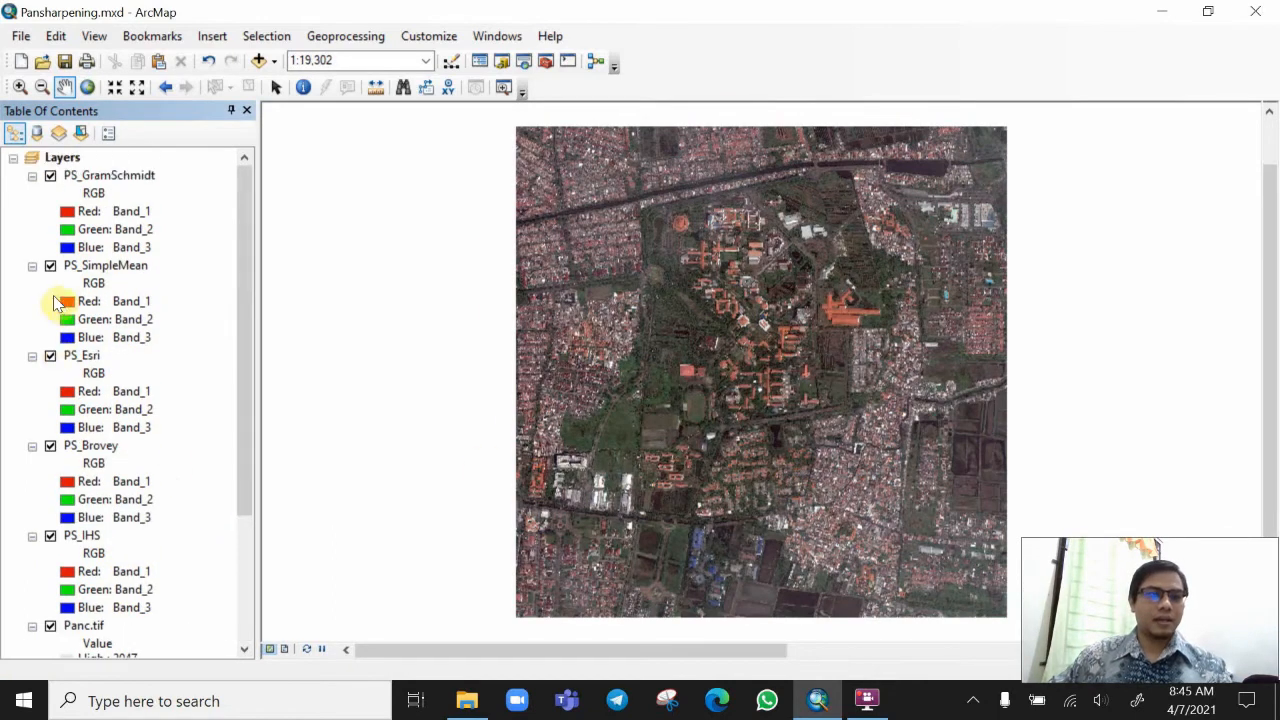
pyautogui.click(50, 265)
pyautogui.click(50, 355)
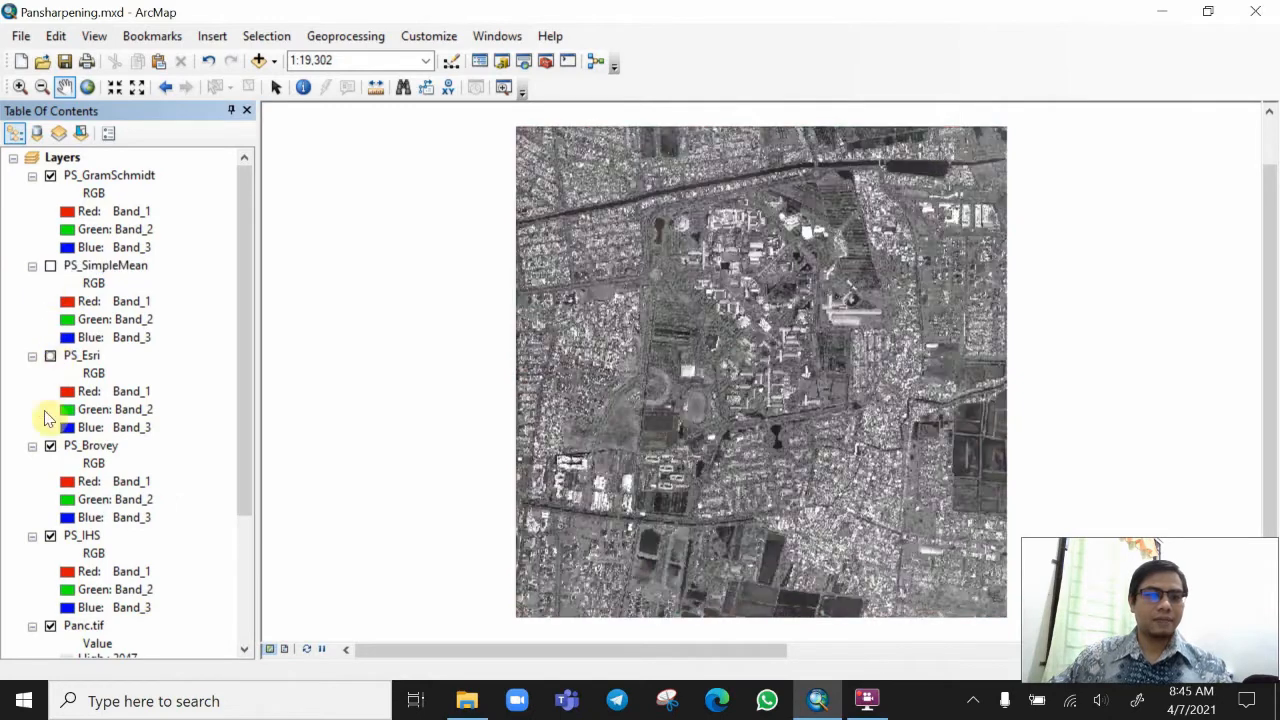
pyautogui.click(50, 445)
pyautogui.click(50, 535)
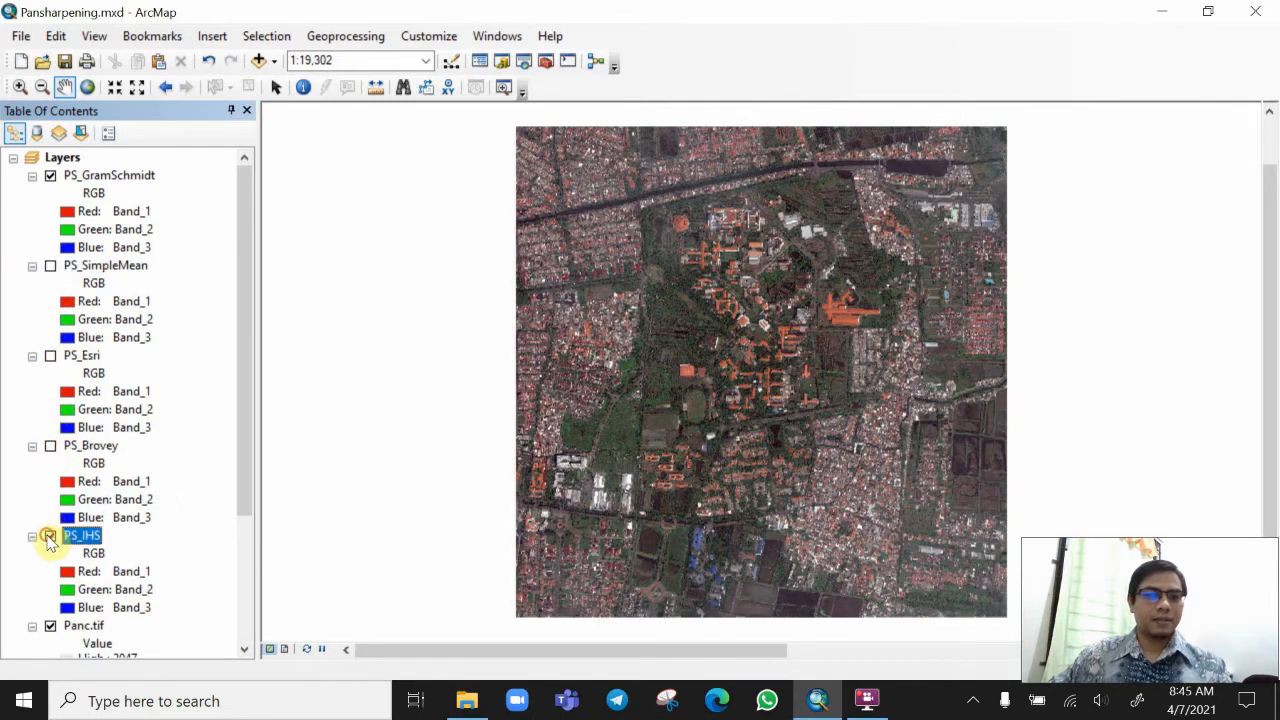
pyautogui.scroll(-1, 85, 620)
pyautogui.scroll(-1, 85, 620)
pyautogui.click(50, 517)
# Examine the Gram-Schmidt result over the campus buildings and closely around the circular plaza.
pyautogui.scroll(6, 752, 395)
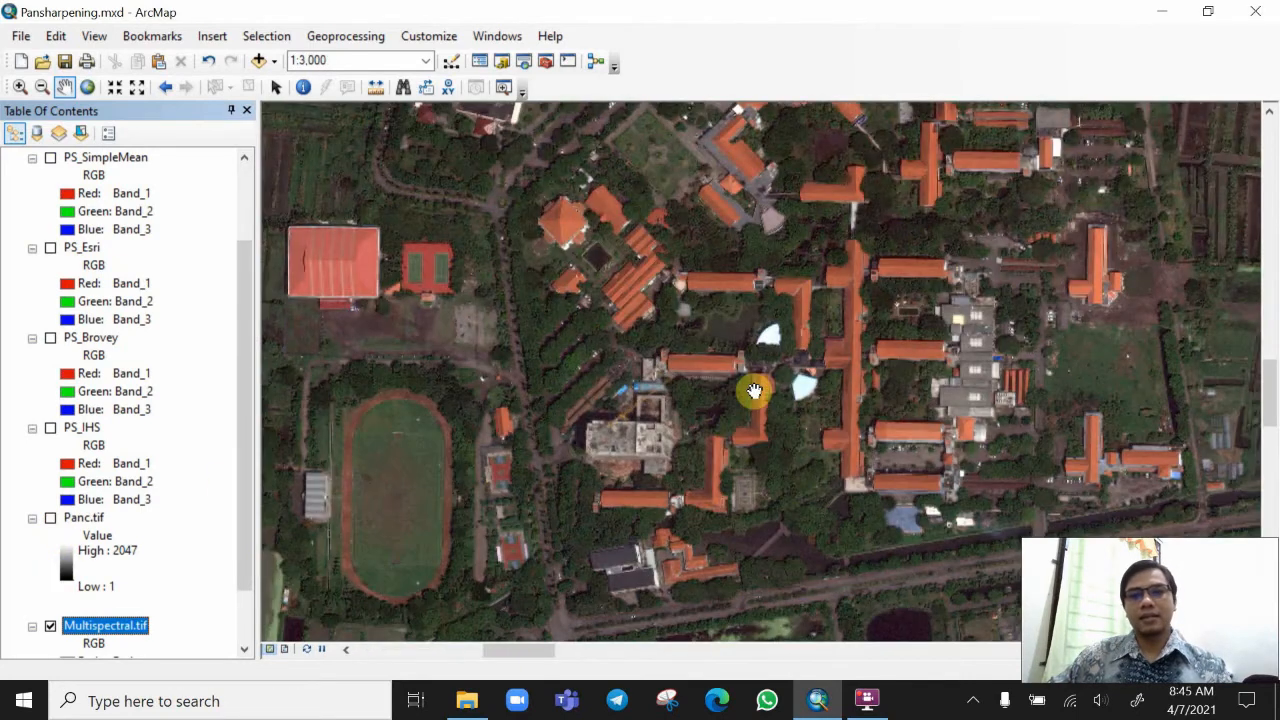
pyautogui.scroll(2, 112, 276)
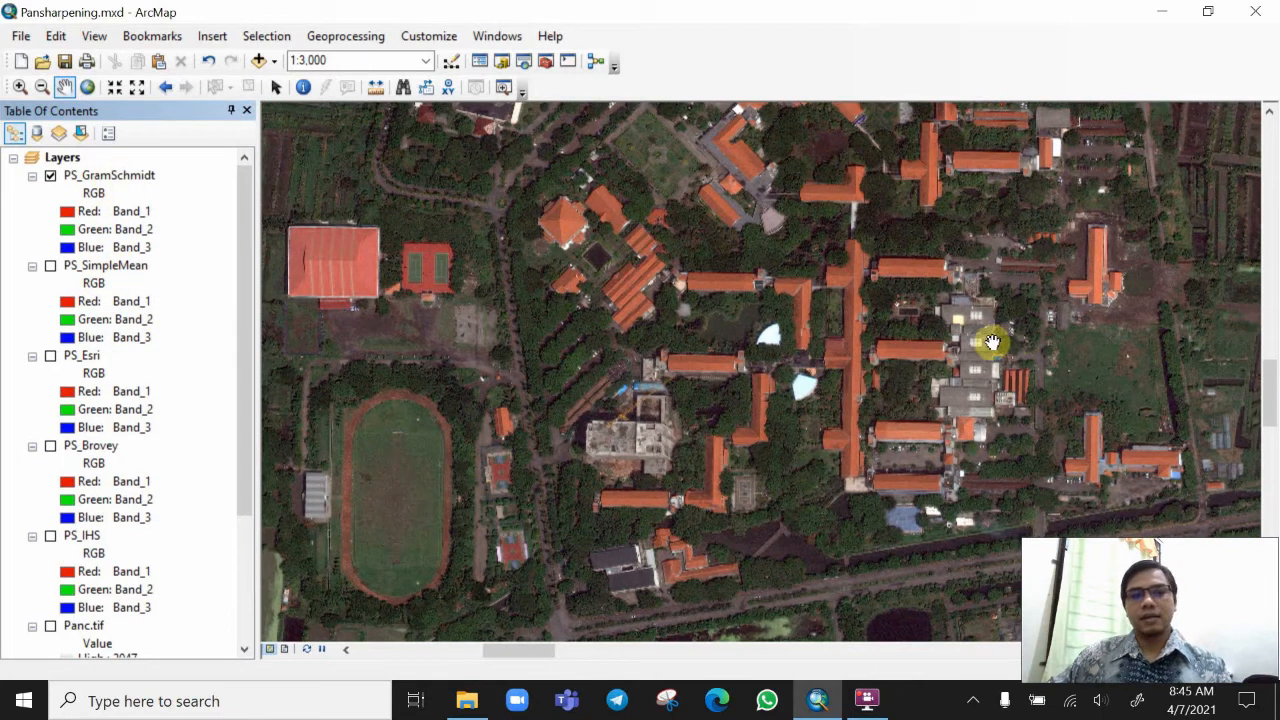
pyautogui.moveTo(784, 308); pyautogui.dragTo(673, 450)
pyautogui.moveTo(804, 252); pyautogui.dragTo(824, 493)
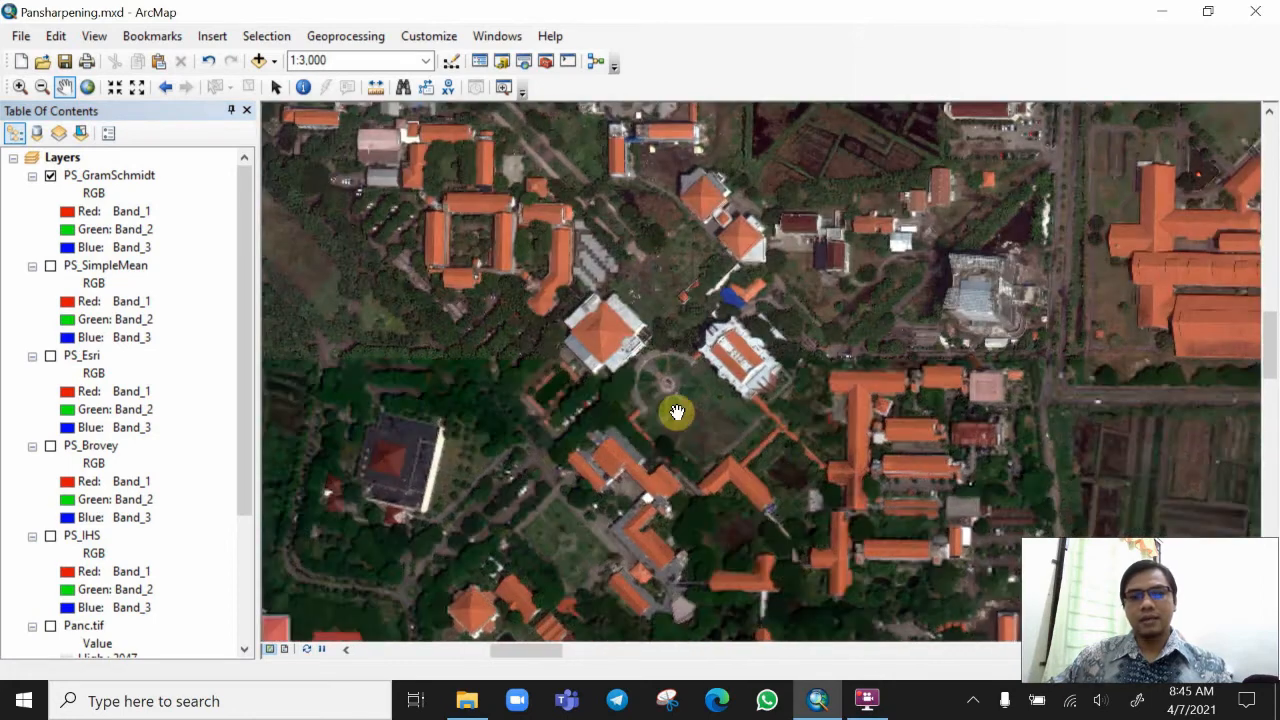
pyautogui.scroll(-5, 677, 412)
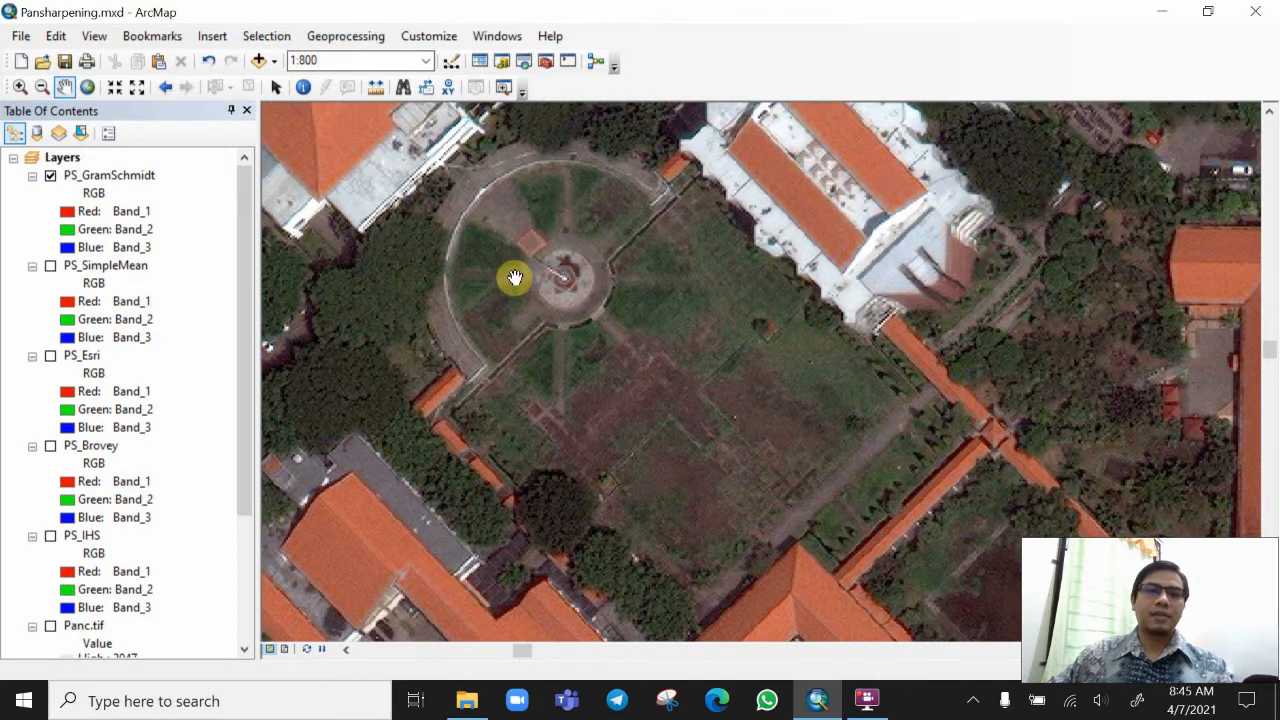
pyautogui.scroll(-1, 539, 296)
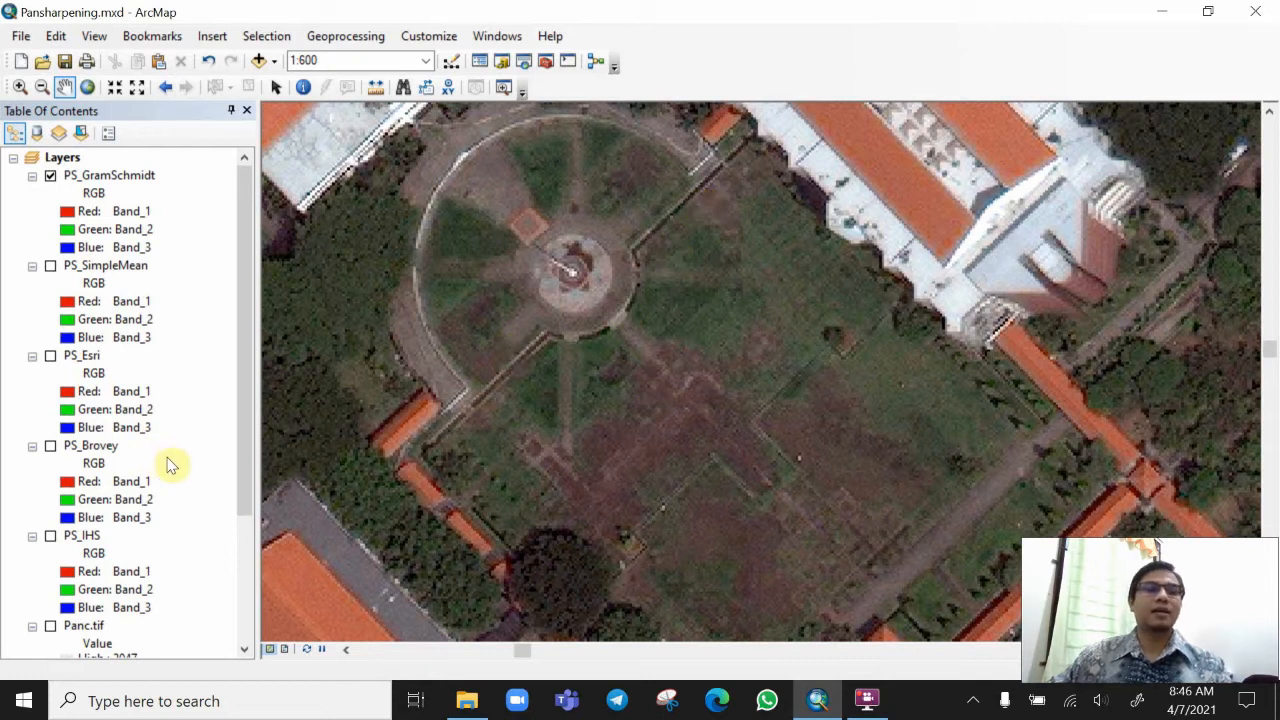
pyautogui.scroll(-4, 194, 420)
pyautogui.scroll(5, 194, 420)
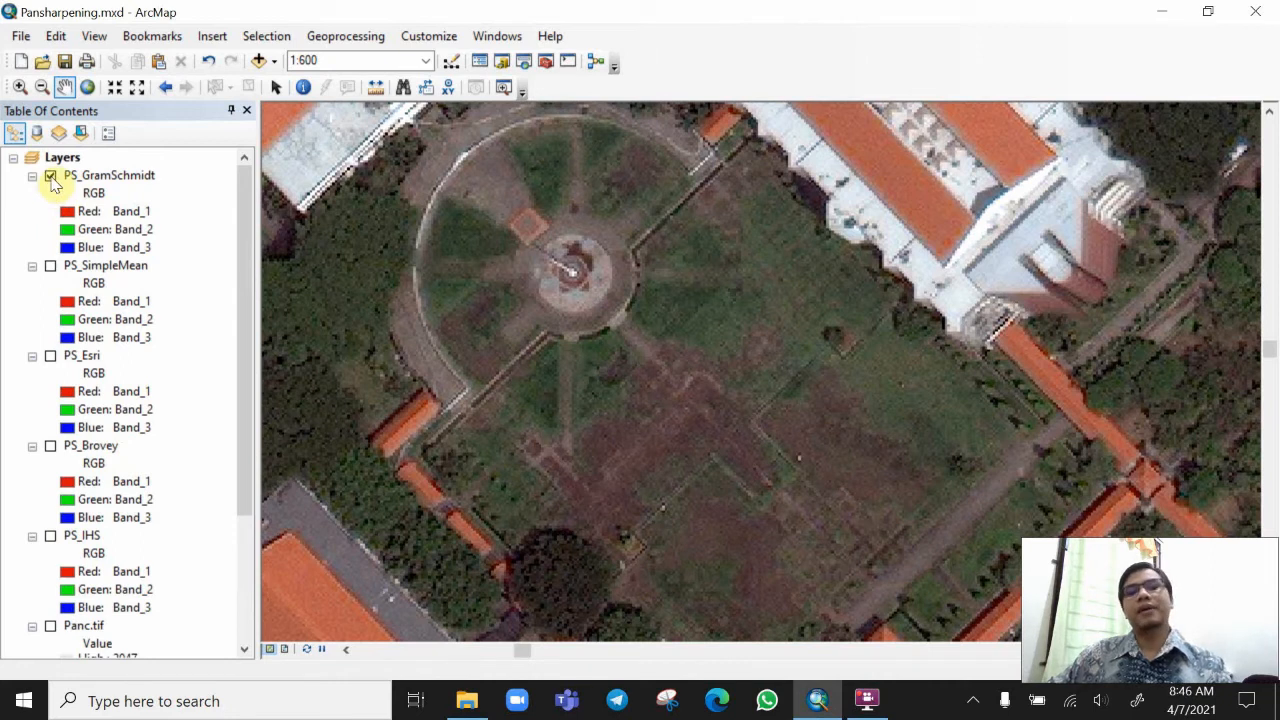
# Compare PS_GramSchmidt with Multispectral.tif around the circular plaza by repeatedly hiding and showing the pansharpened layer.
pyautogui.click(50, 177)
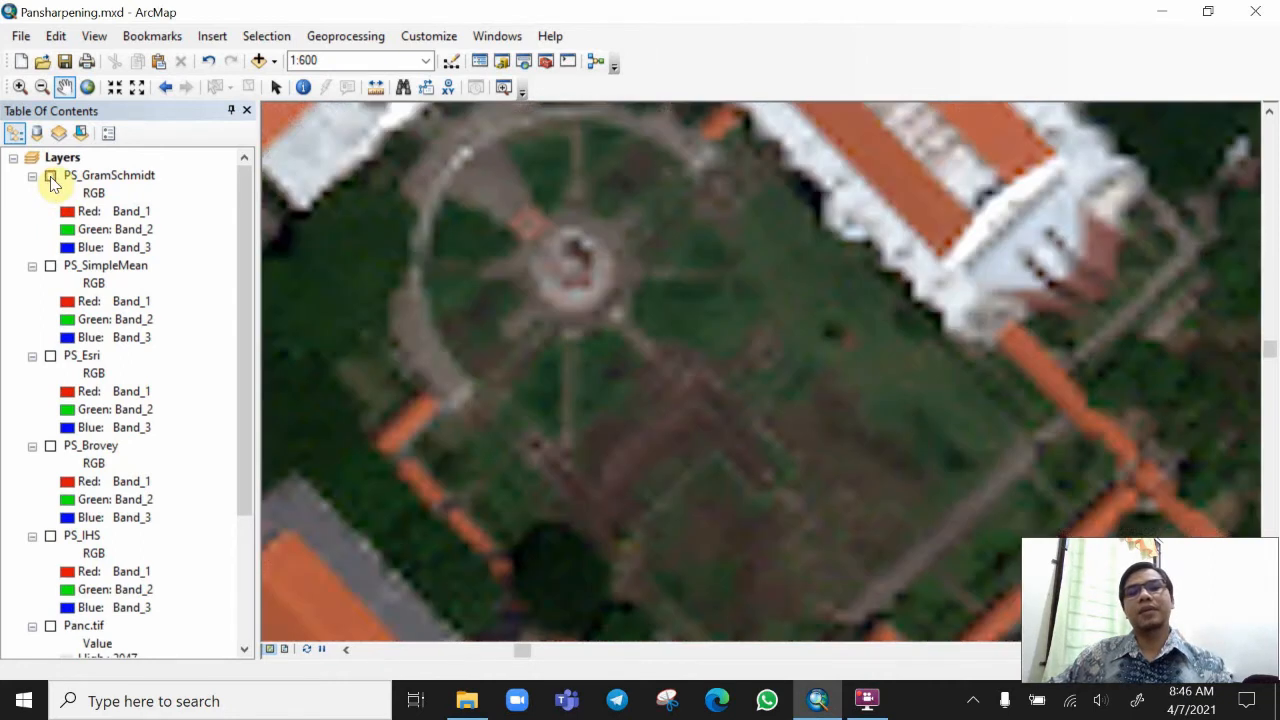
pyautogui.click(50, 177)
pyautogui.click(50, 177)
pyautogui.click(50, 177)
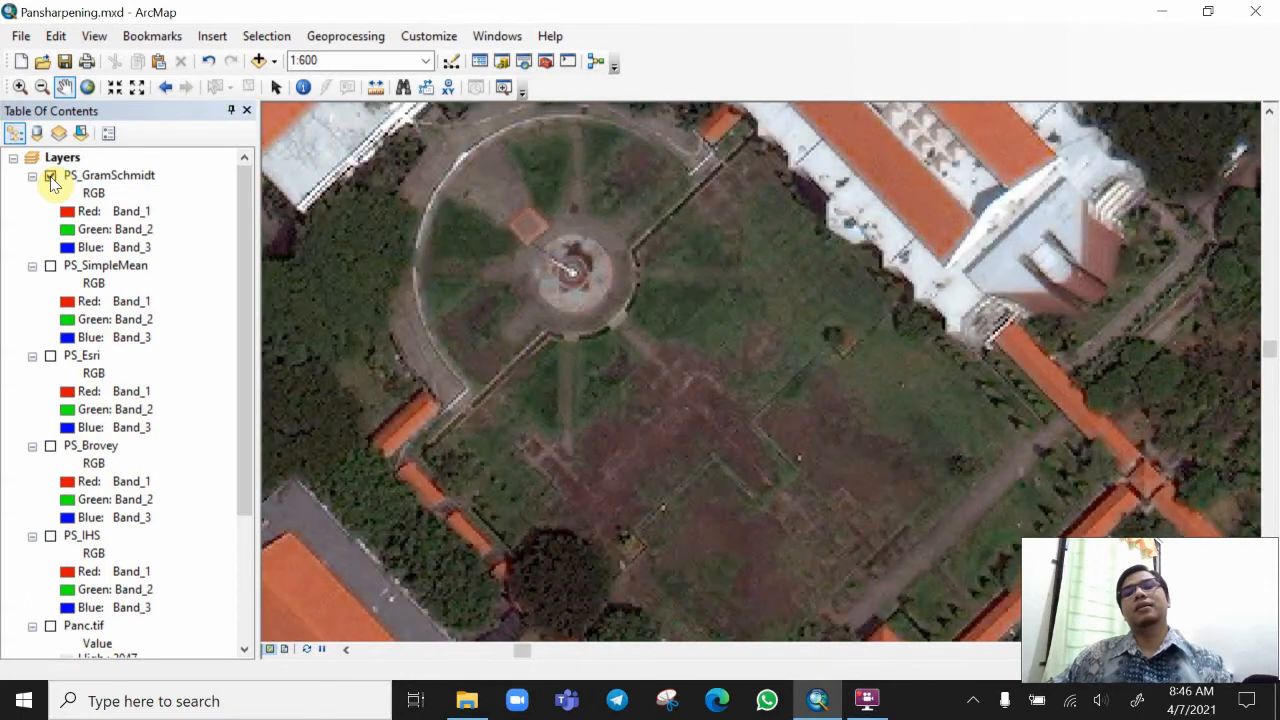
pyautogui.click(50, 177)
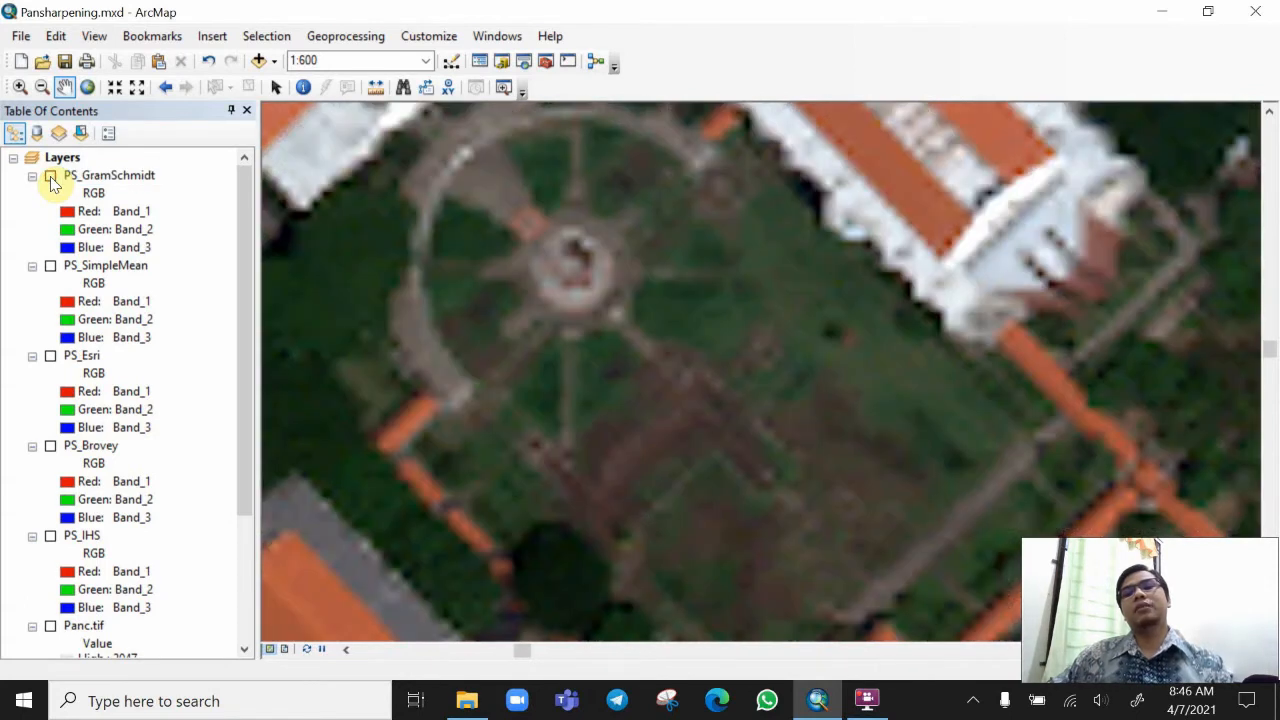
pyautogui.click(50, 177)
pyautogui.click(50, 177)
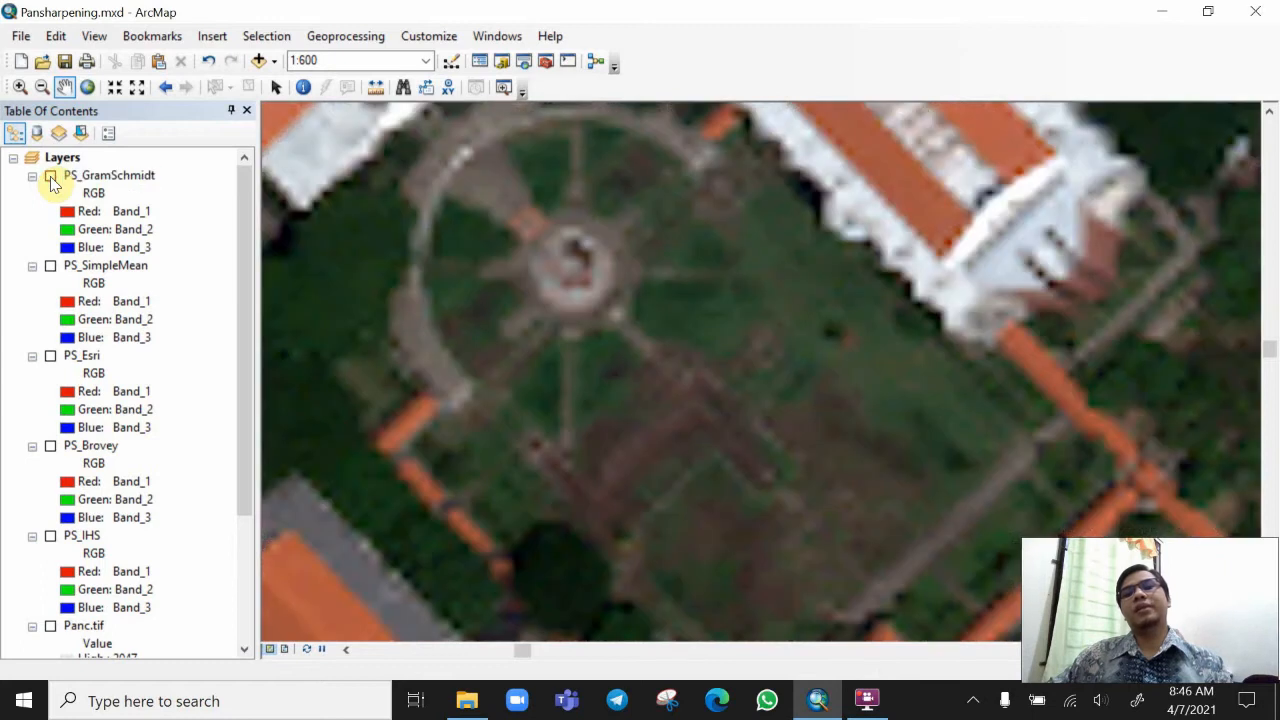
pyautogui.click(50, 177)
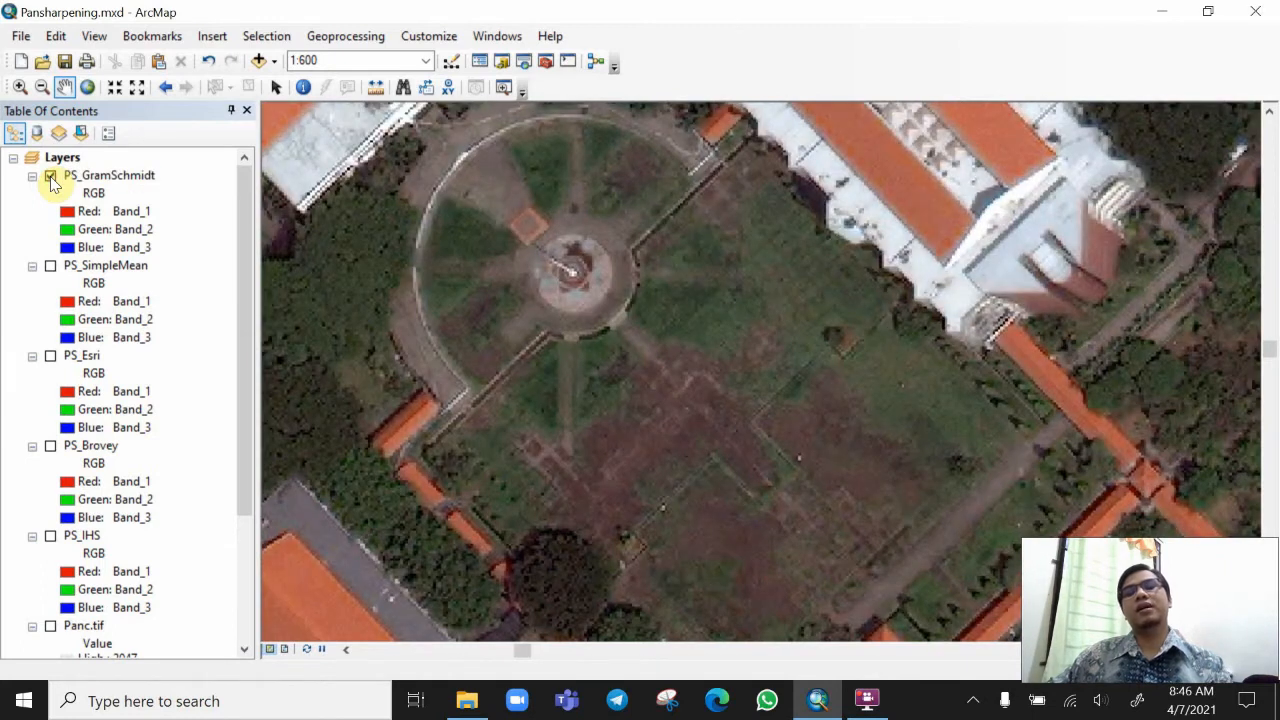
# Show Panc.tif and compare it with PS_GramSchmidt by repeatedly hiding and showing the pansharpened layer.
pyautogui.scroll(-3, 112, 443)
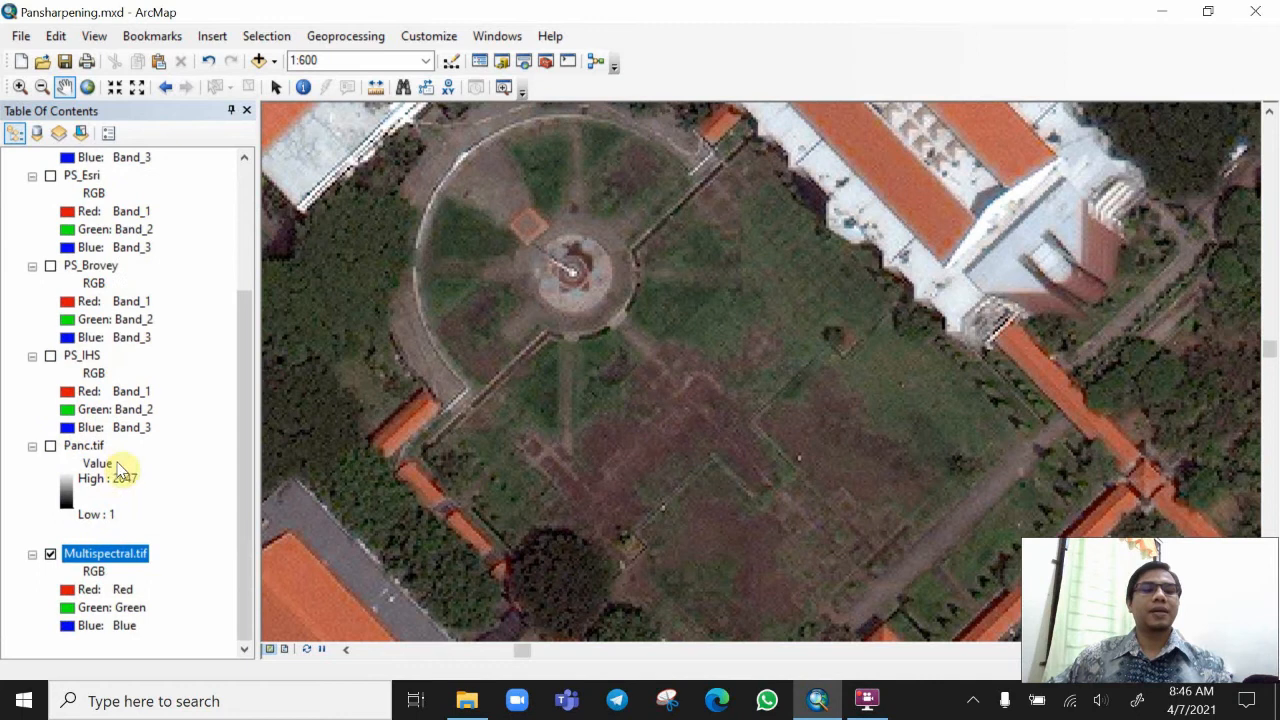
pyautogui.click(50, 446)
pyautogui.scroll(4, 90, 475)
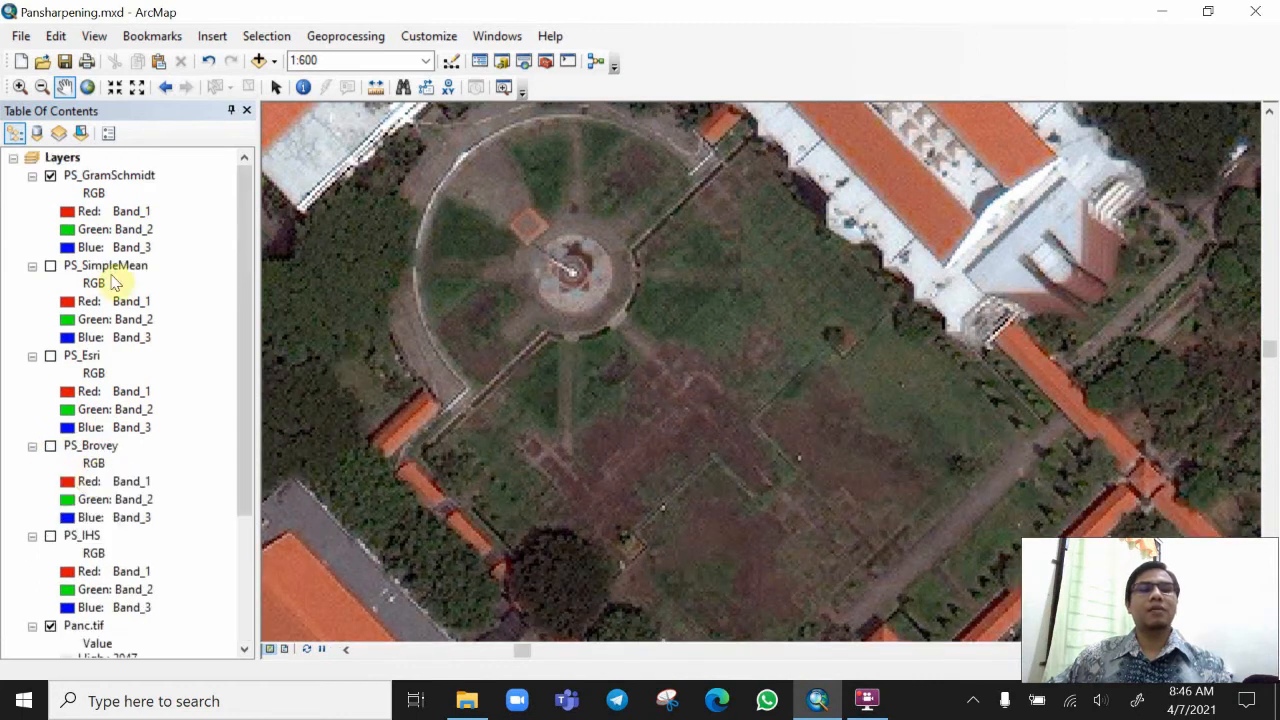
pyautogui.click(50, 177)
pyautogui.click(50, 177)
pyautogui.click(52, 178)
pyautogui.click(52, 178)
pyautogui.click(52, 178)
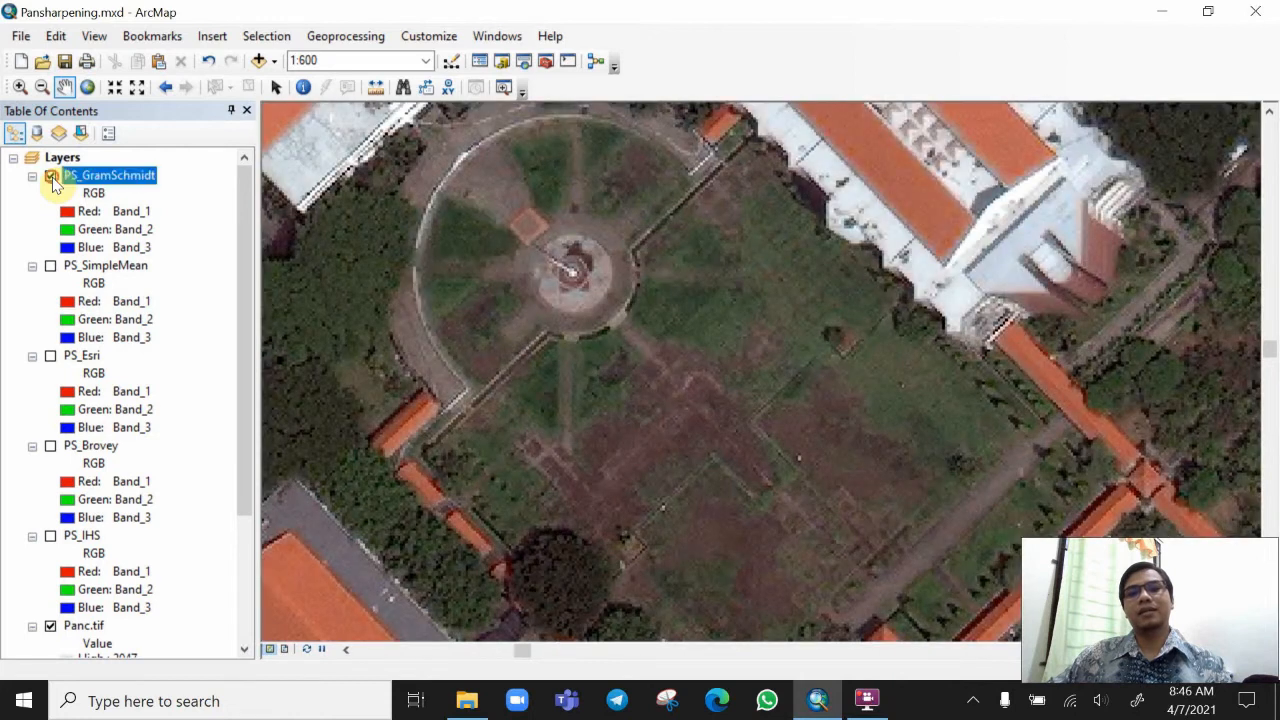
pyautogui.click(52, 178)
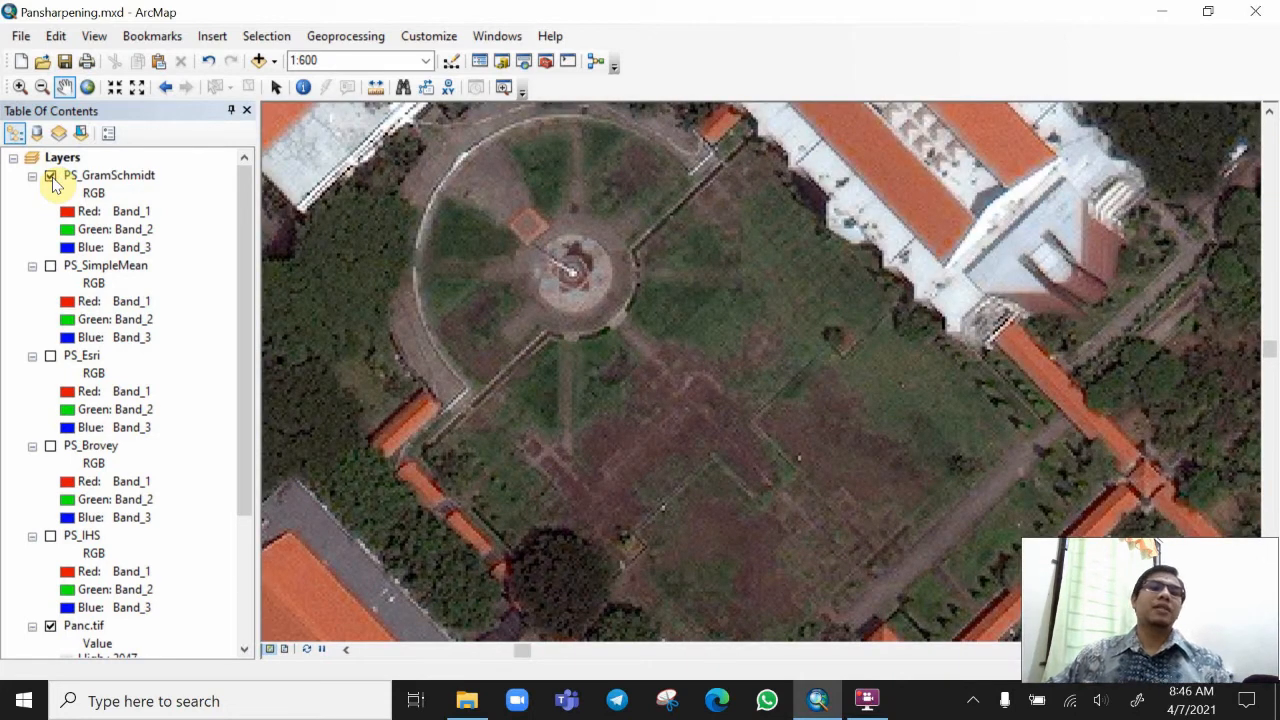
pyautogui.click(52, 178)
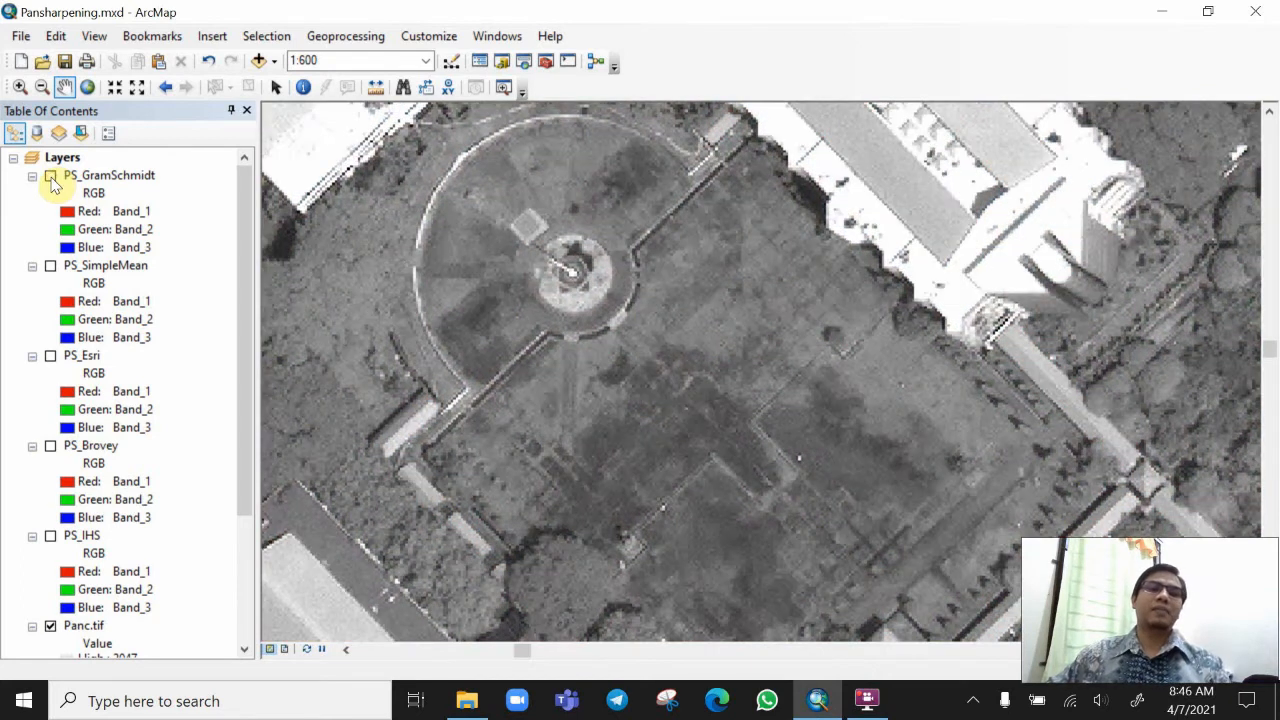
pyautogui.click(52, 178)
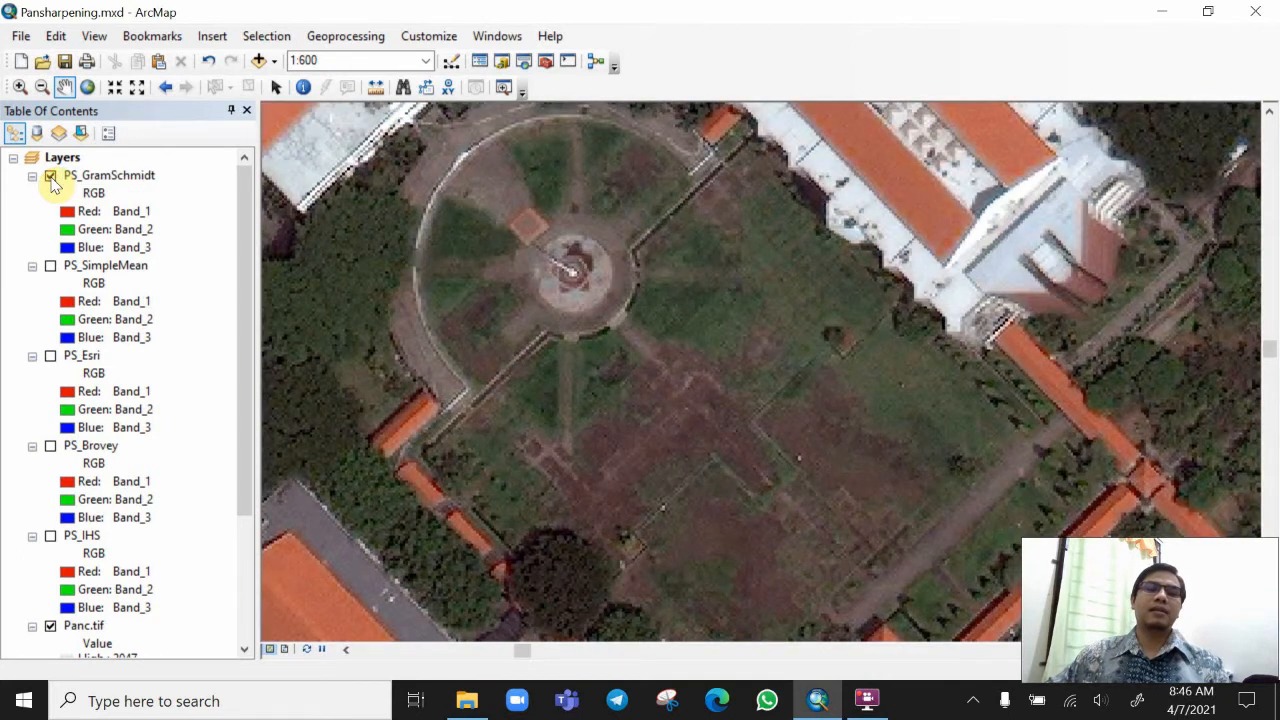
pyautogui.click(52, 178)
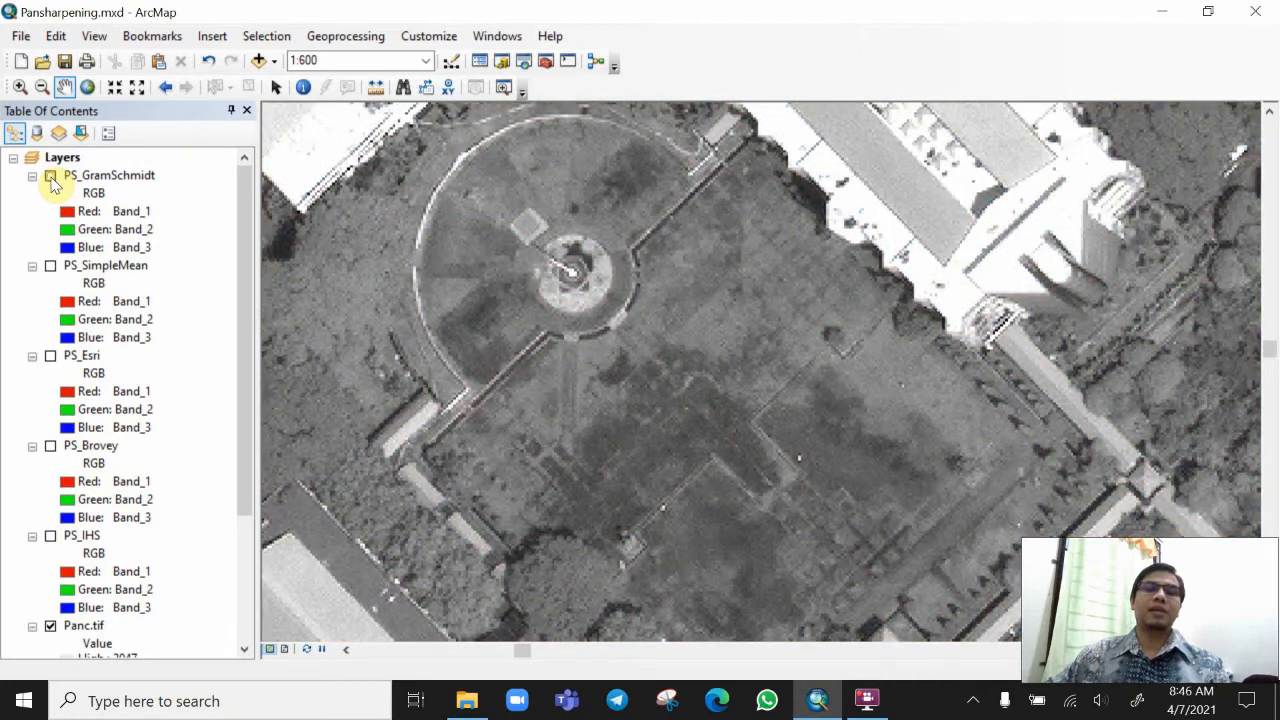
pyautogui.click(52, 178)
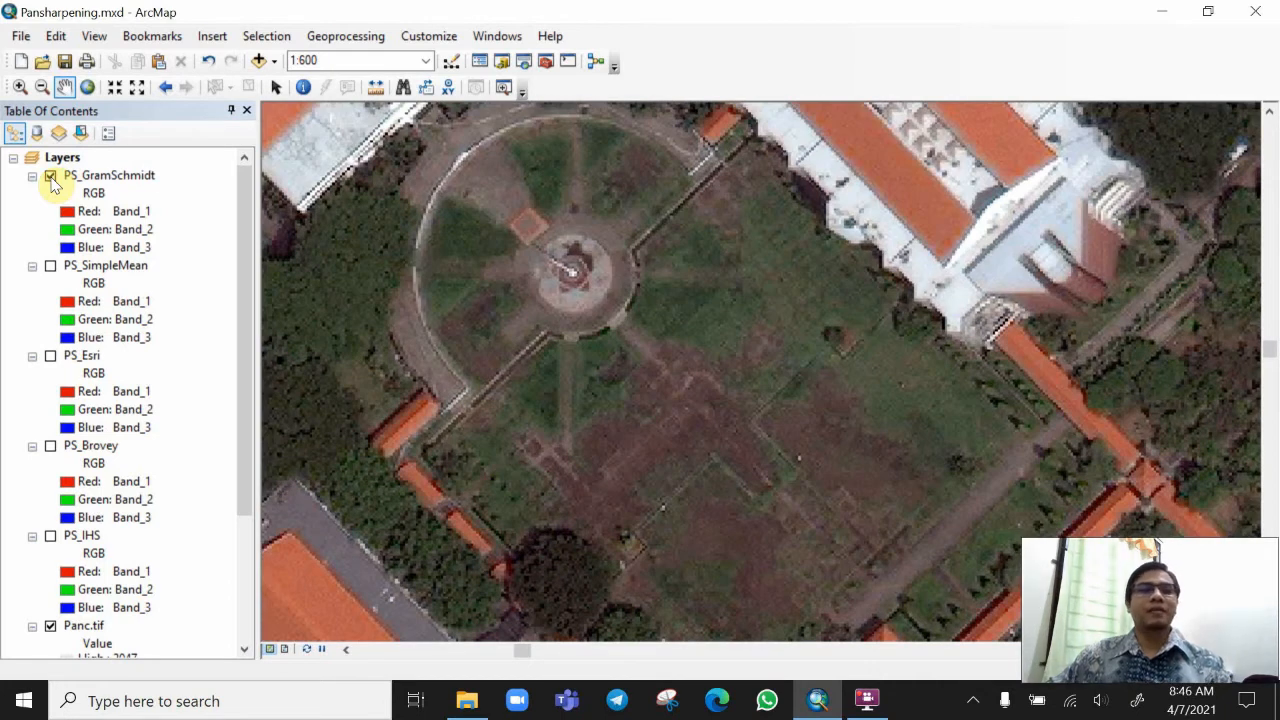
# Hide Panc.tif and Multispectral.tif, and show PS_IHS, PS_Brovey, PS_Esri and PS_SimpleMean along with PS_GramSchmidt.
pyautogui.scroll(-3, 50, 288)
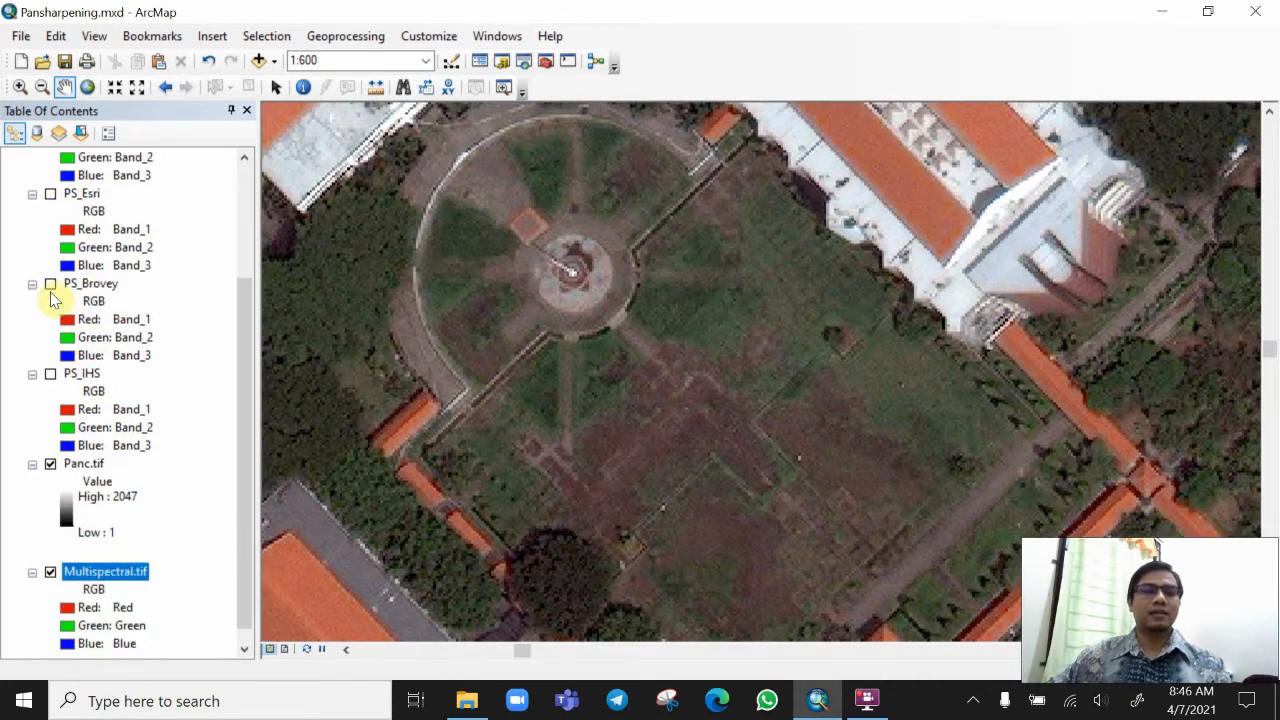
pyautogui.click(51, 465)
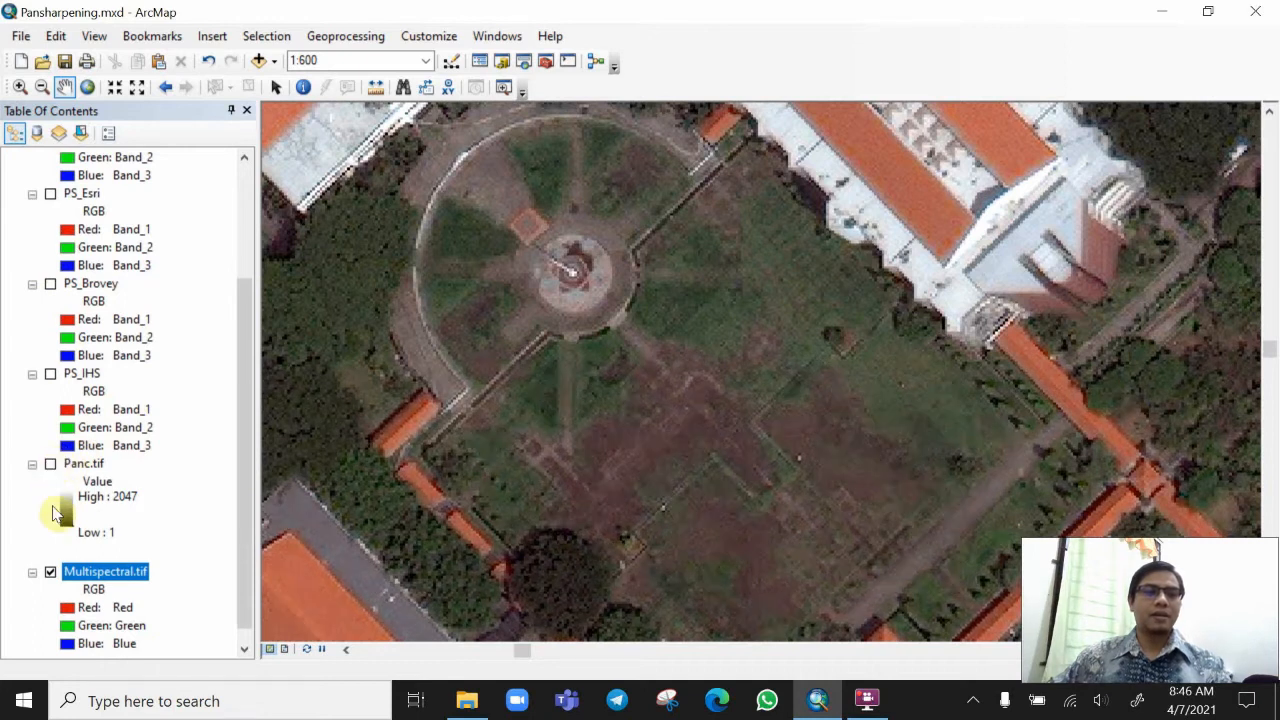
pyautogui.click(50, 572)
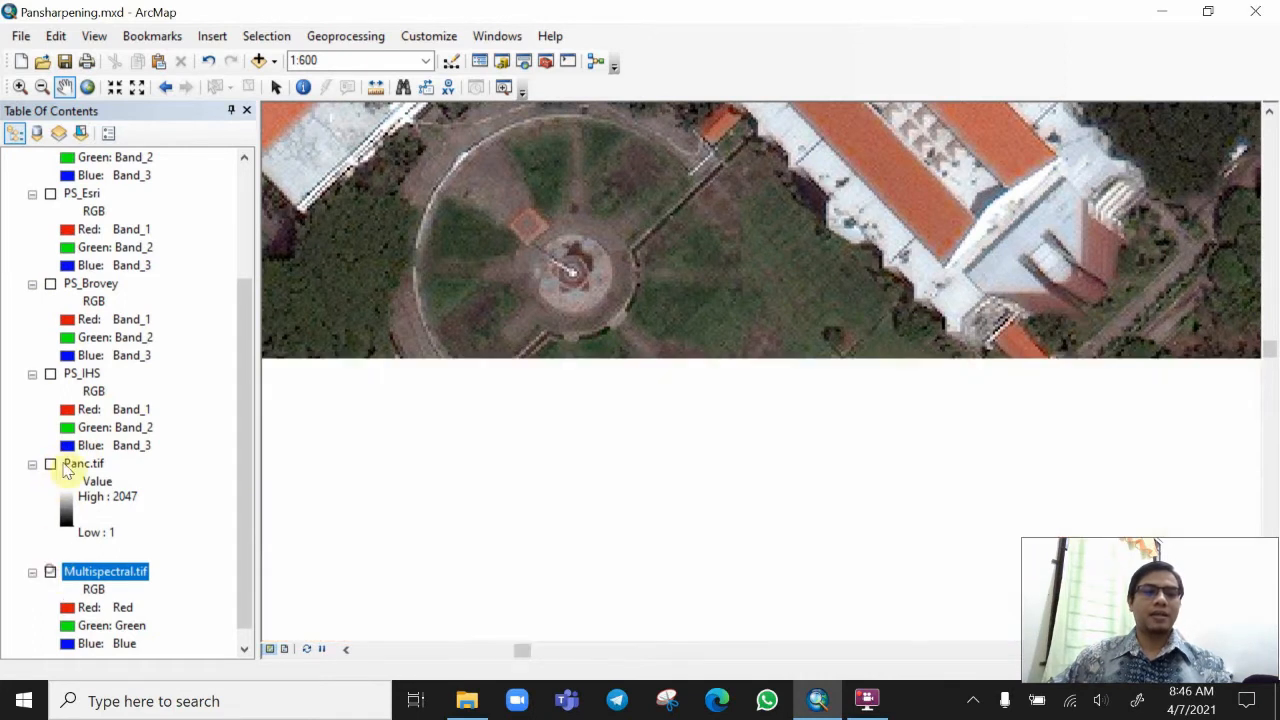
pyautogui.click(53, 376)
pyautogui.scroll(2, 55, 378)
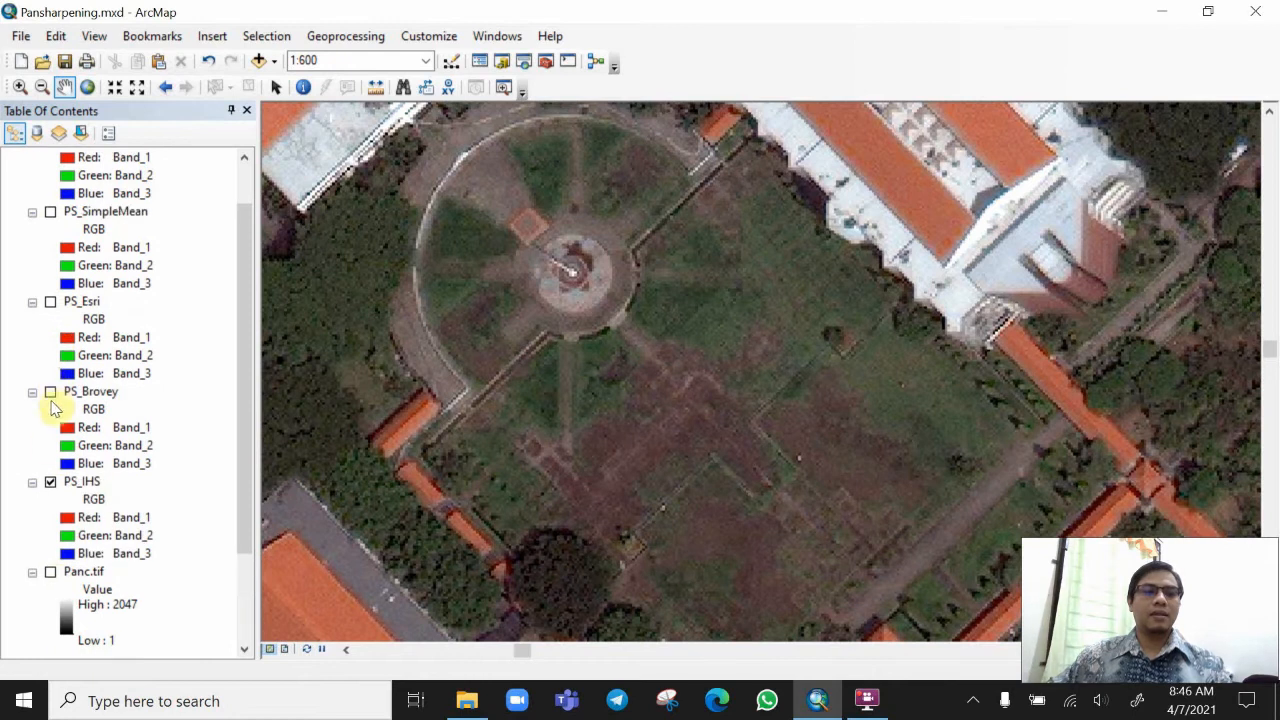
pyautogui.click(48, 390)
pyautogui.scroll(1, 45, 385)
pyautogui.click(50, 355)
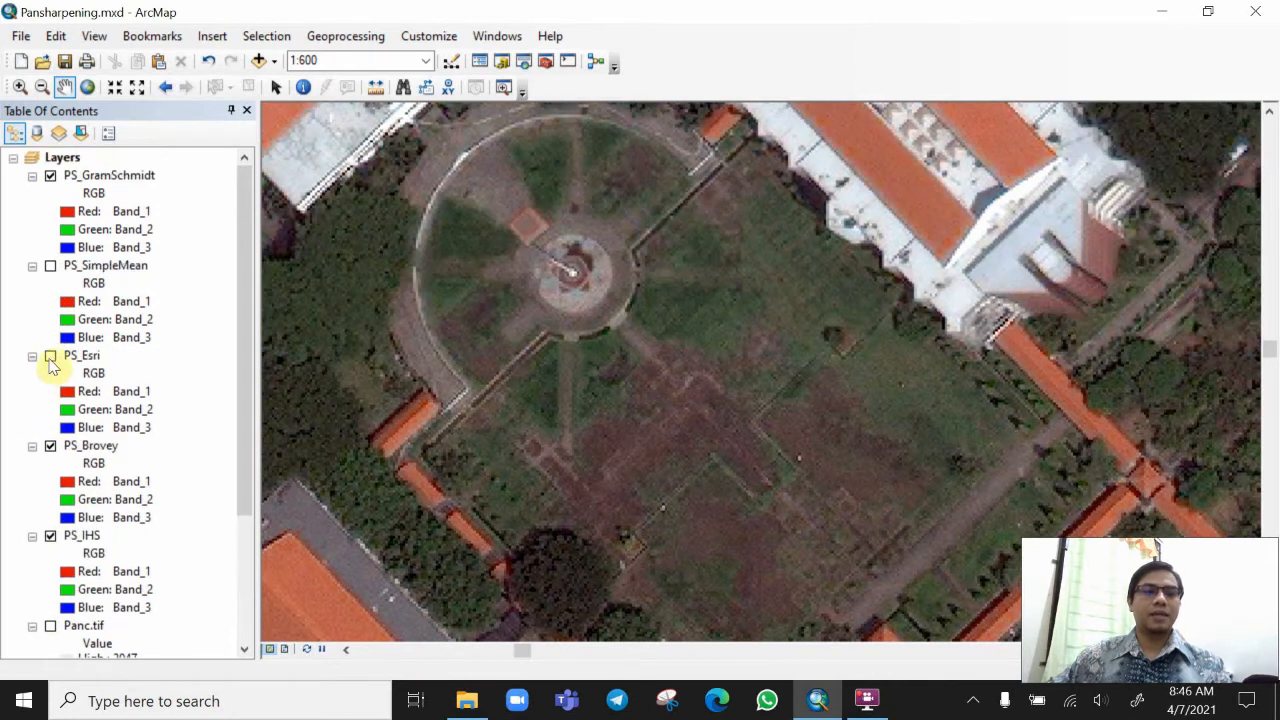
pyautogui.click(50, 266)
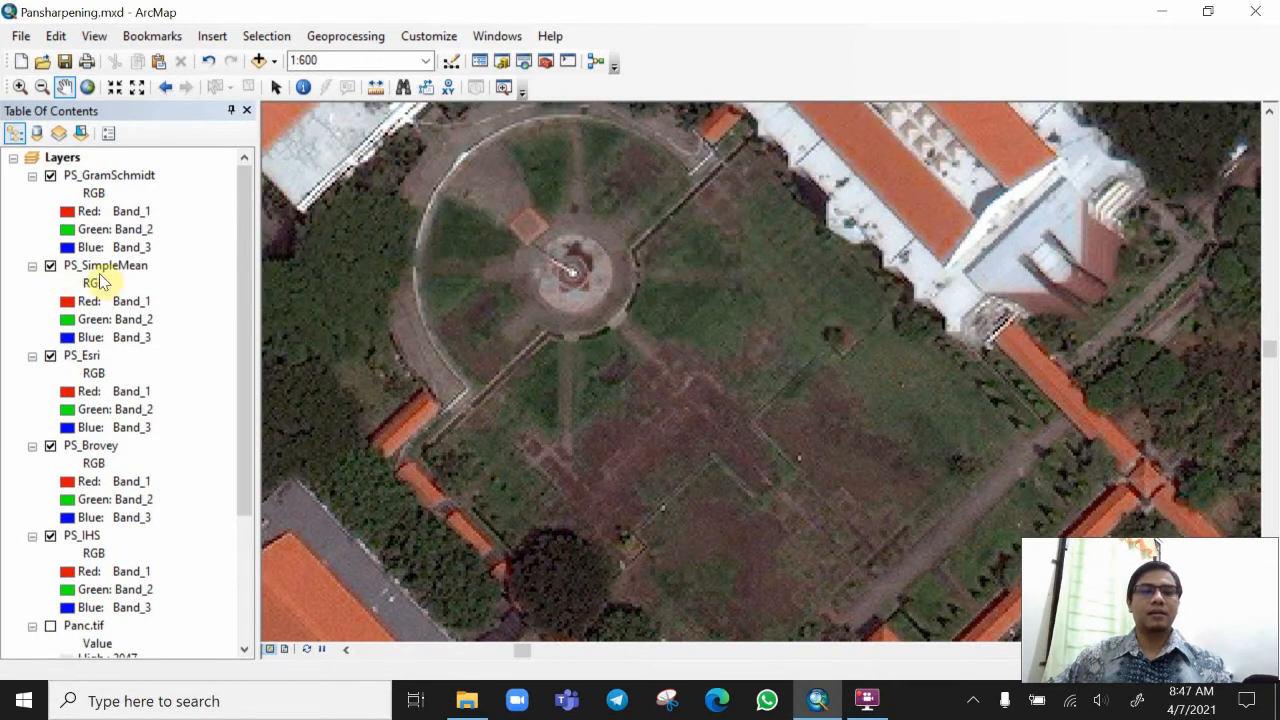
pyautogui.scroll(2, 723, 411)
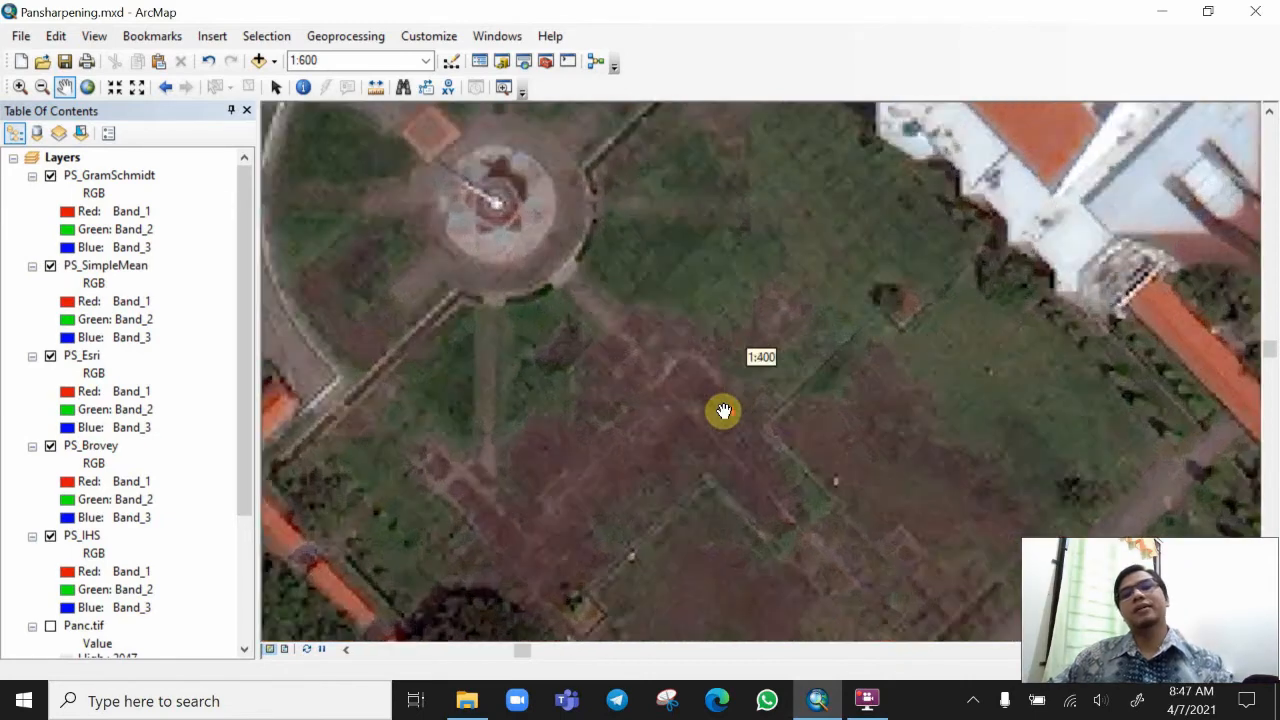
# Compare PS_GramSchmidt with PS_SimpleMean around the circular plaza by repeatedly hiding and showing the Gram-Schmidt layer.
pyautogui.scroll(-2, 723, 411)
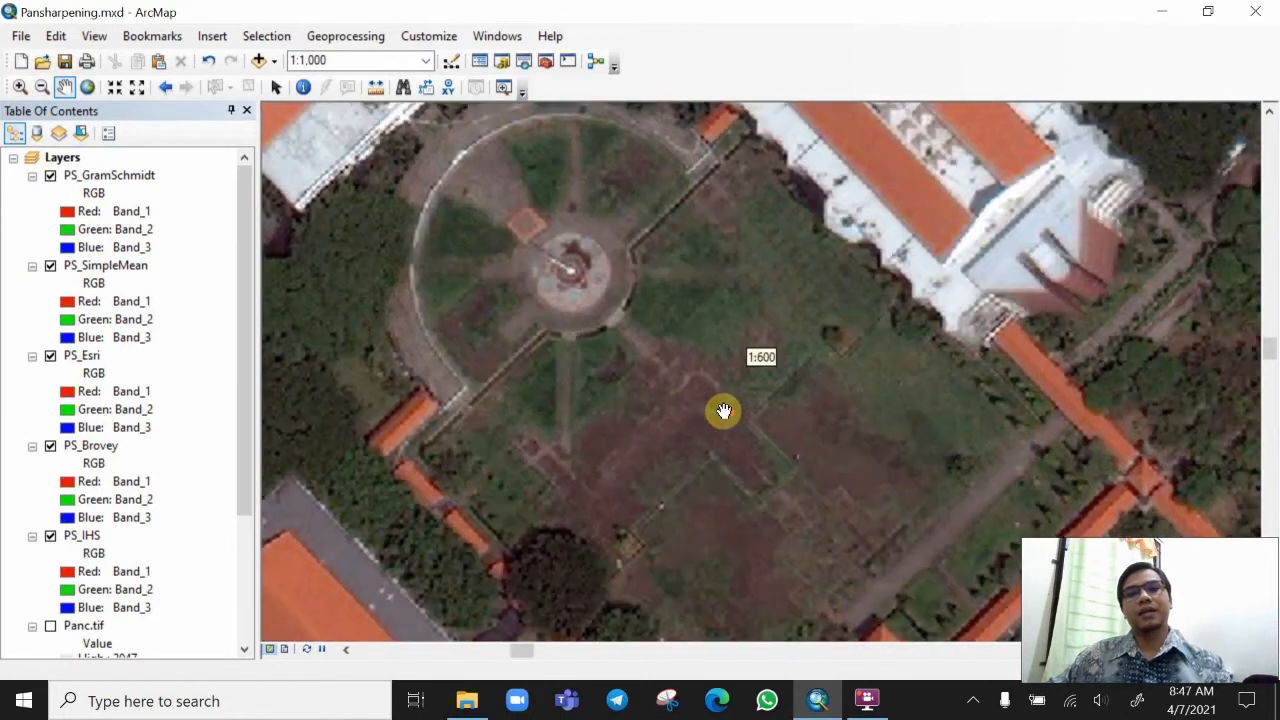
pyautogui.scroll(-1, 723, 411)
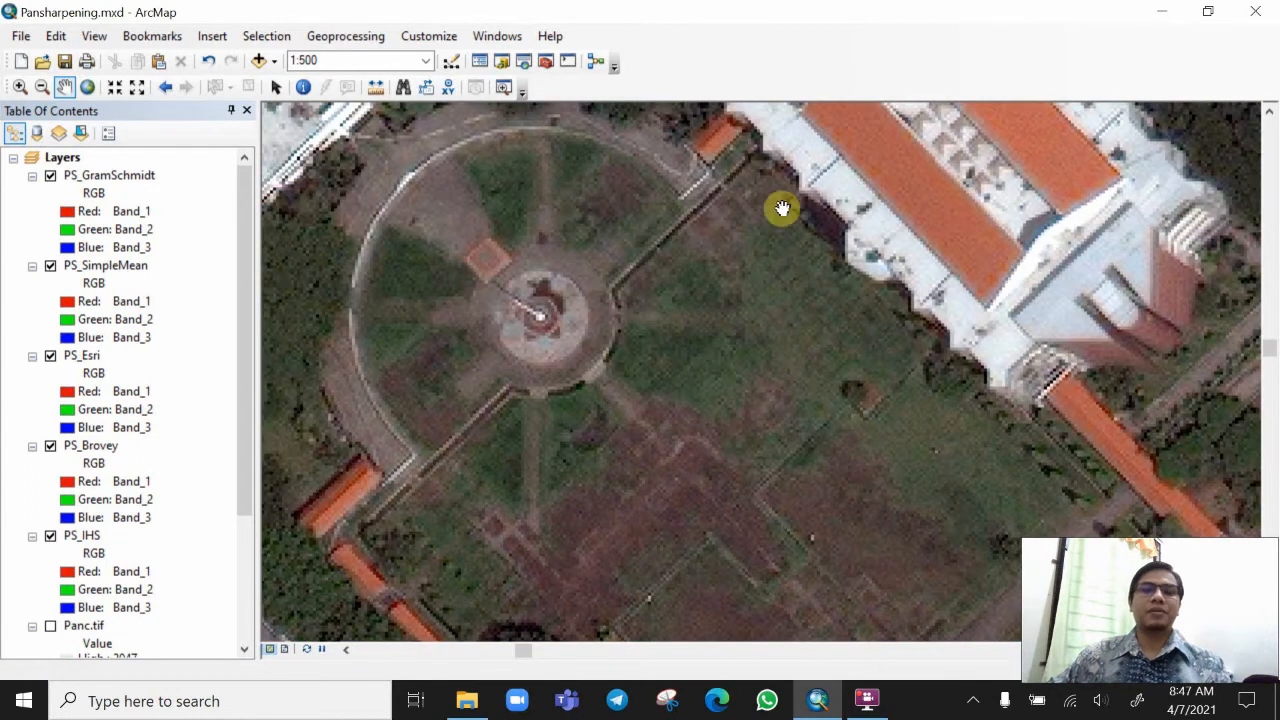
pyautogui.click(51, 177)
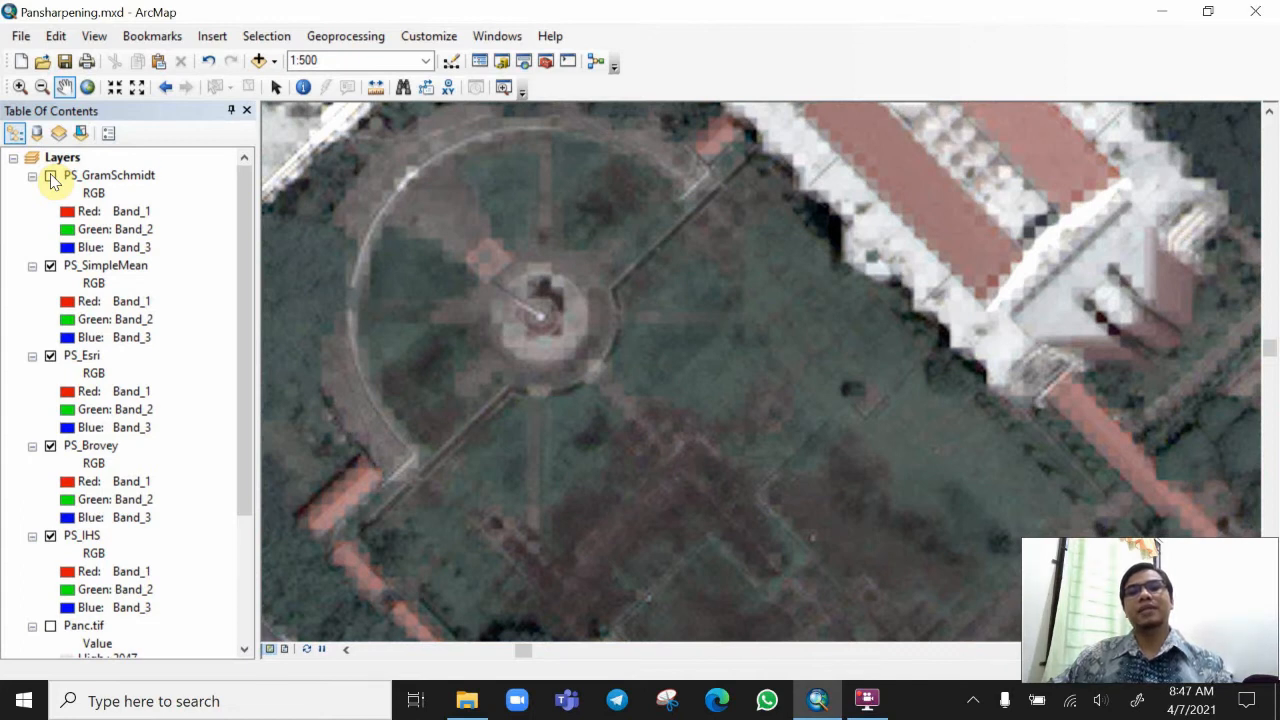
pyautogui.click(51, 177)
pyautogui.click(51, 177)
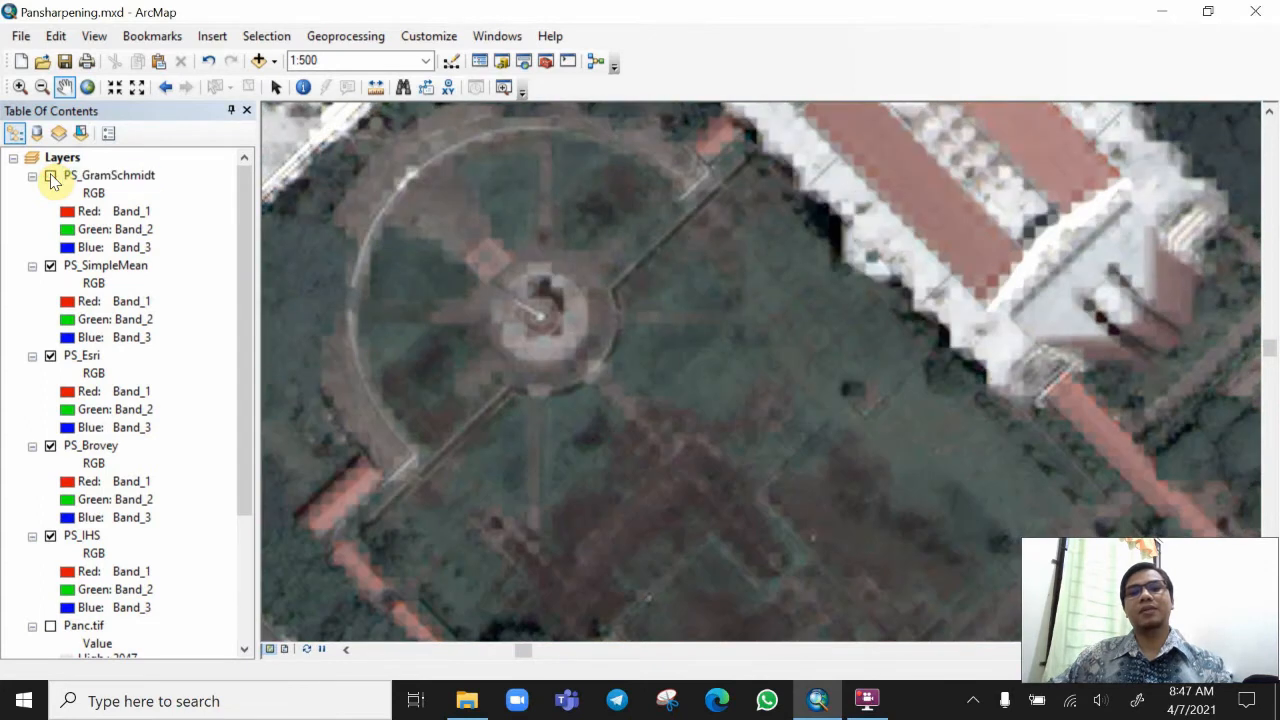
pyautogui.click(51, 177)
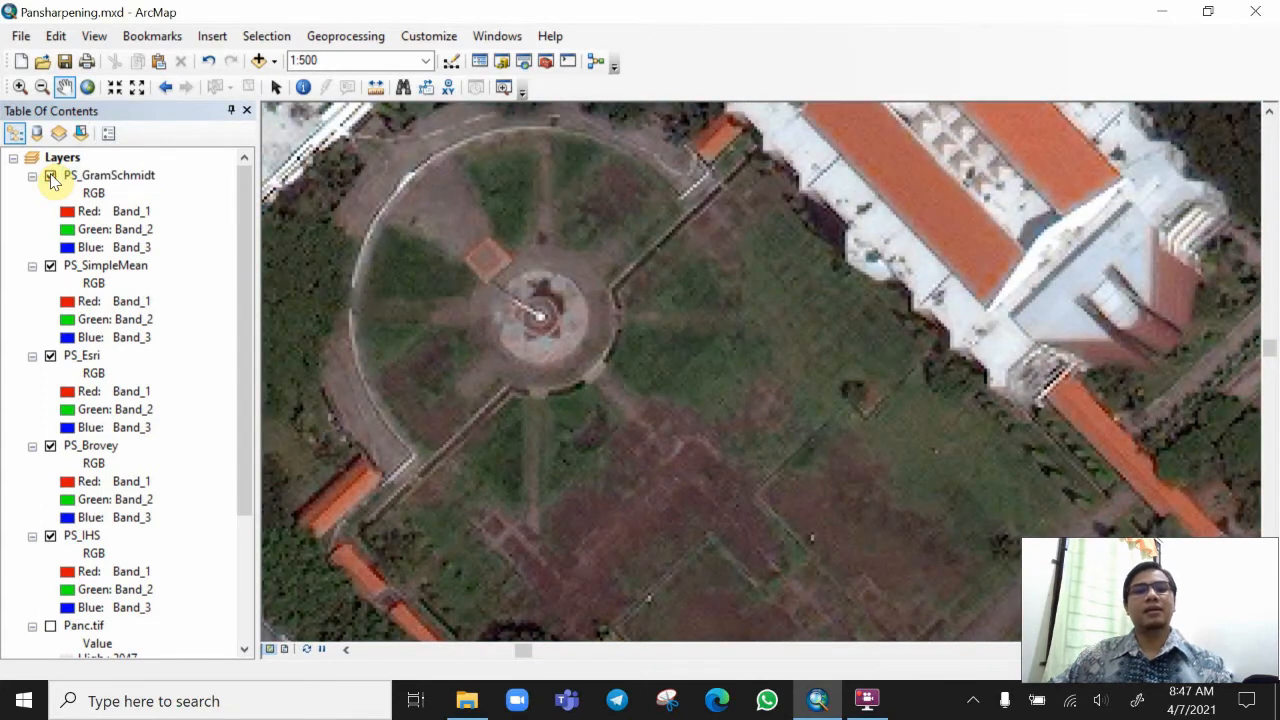
# Hide PS_SimpleMean and compare PS_GramSchmidt with PS_Esri by hiding and showing the Gram-Schmidt layer.
pyautogui.click(50, 266)
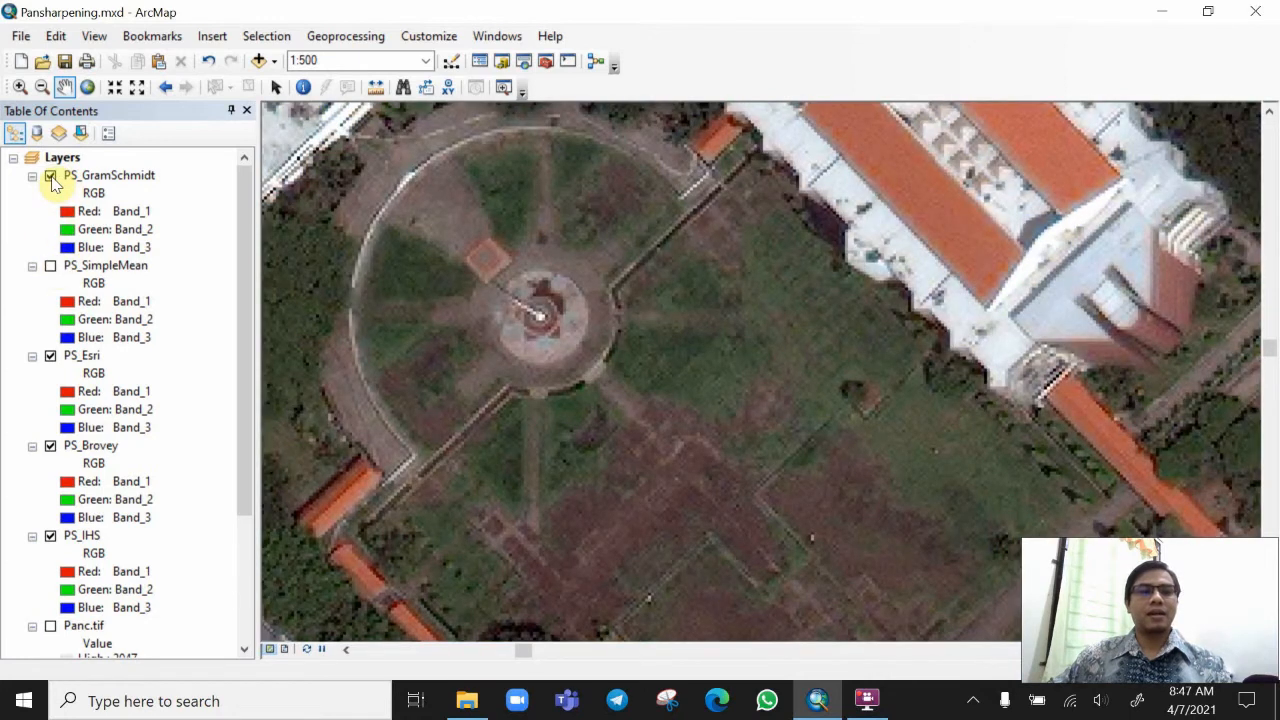
pyautogui.click(51, 177)
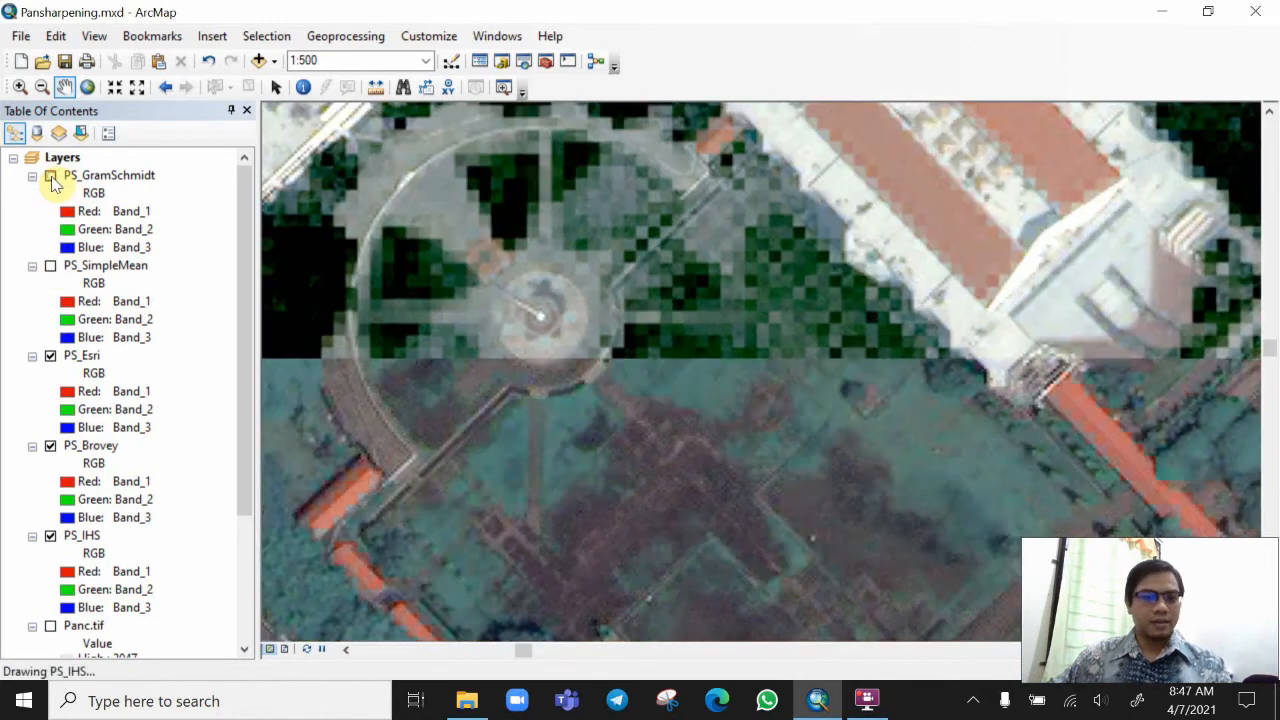
pyautogui.click(51, 177)
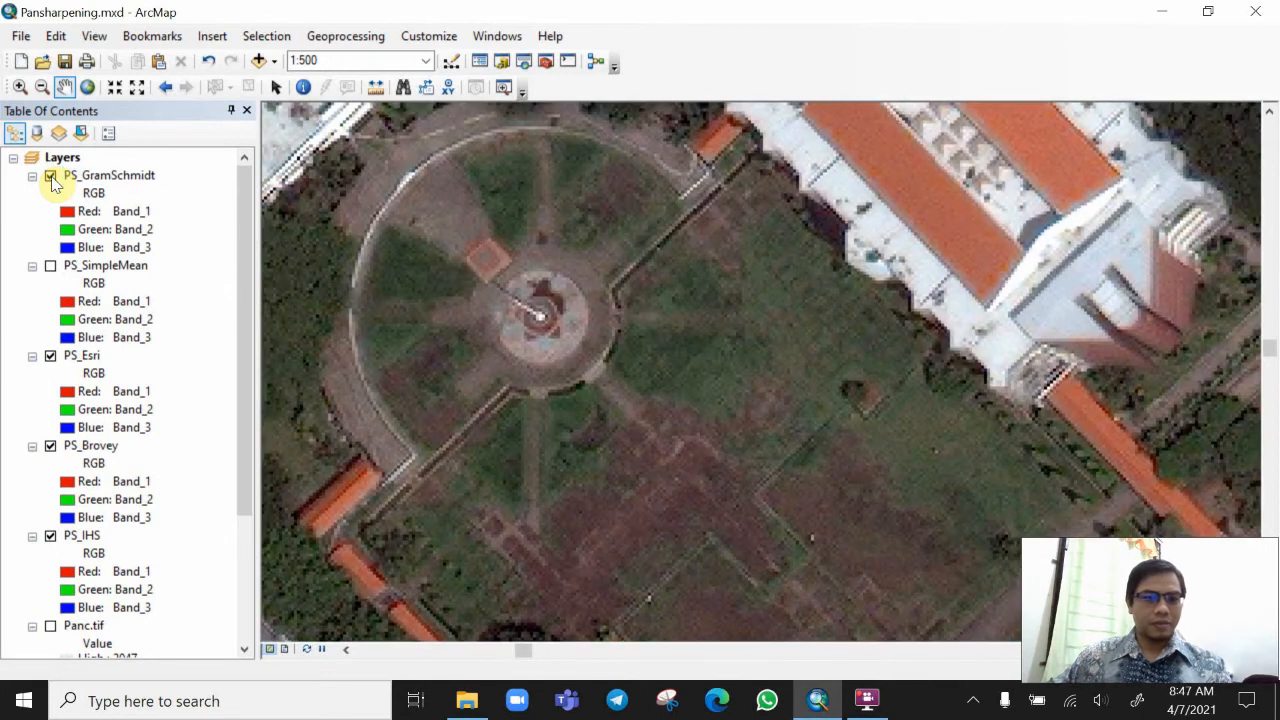
pyautogui.click(51, 178)
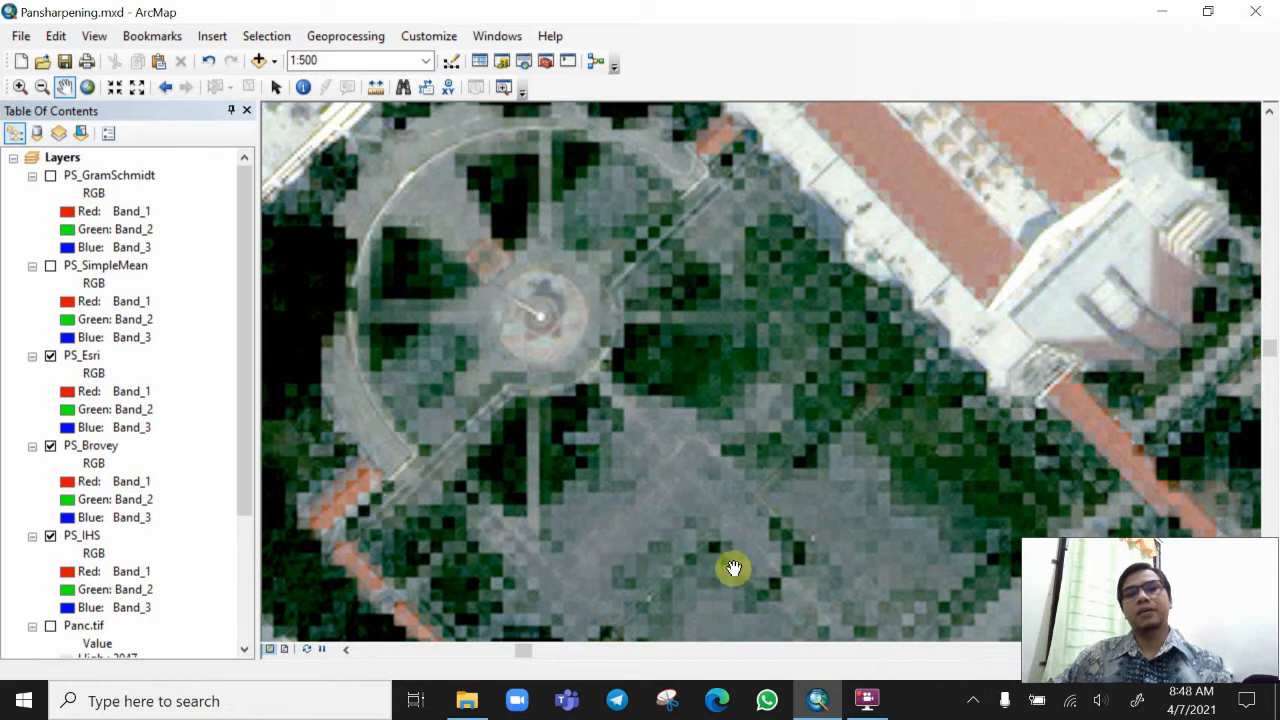
# Examine the PS_Esri result closely around the circular plaza and across the wider campus at several scales.
pyautogui.scroll(2, 752, 463)
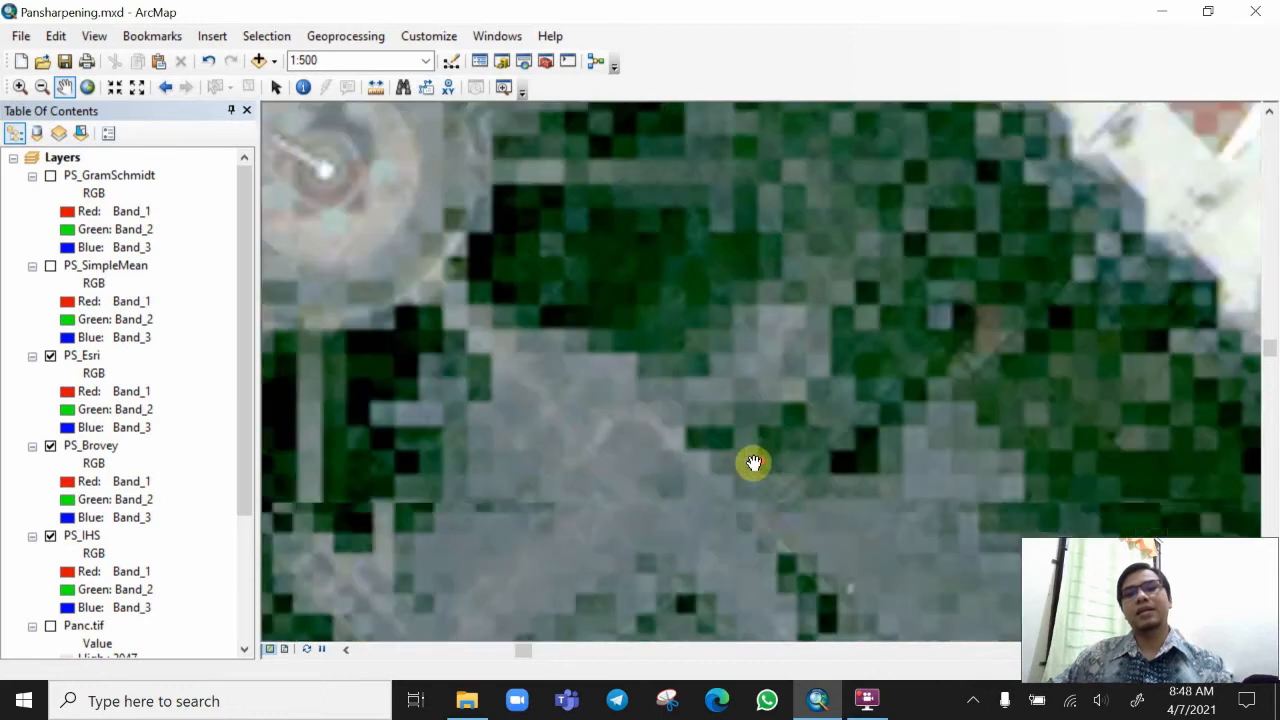
pyautogui.scroll(-4, 752, 463)
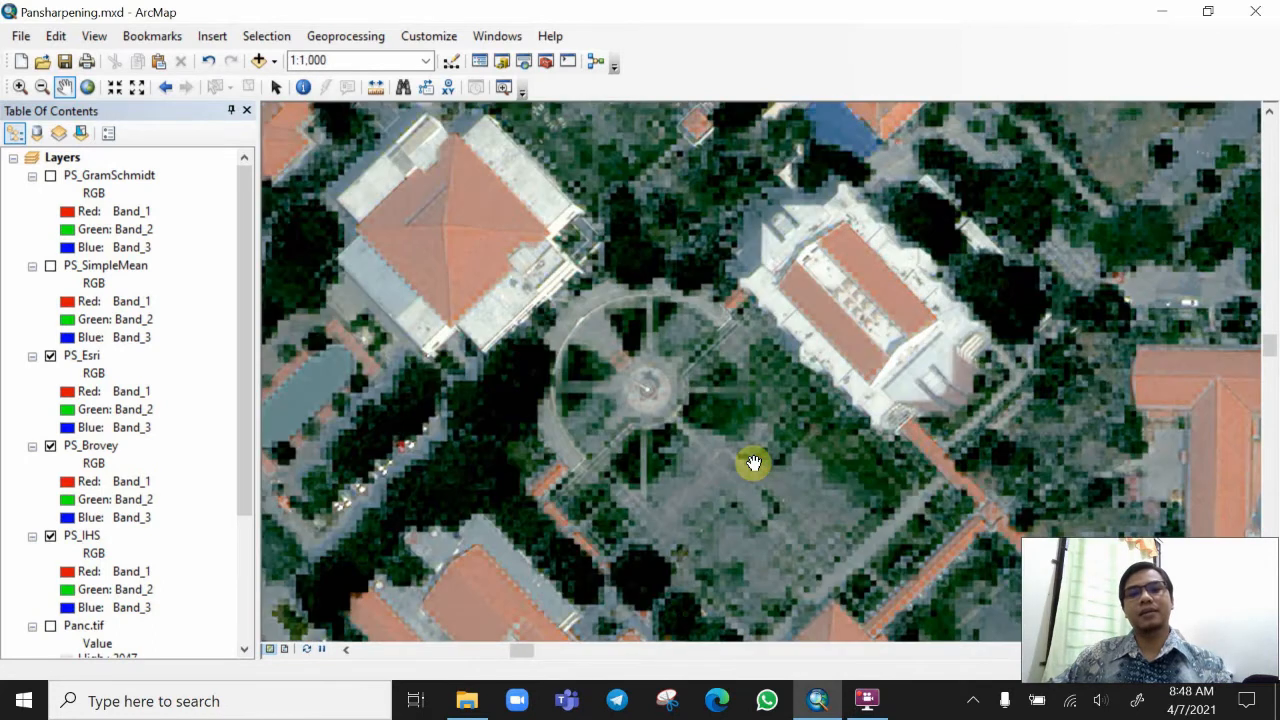
pyautogui.scroll(-2, 753, 463)
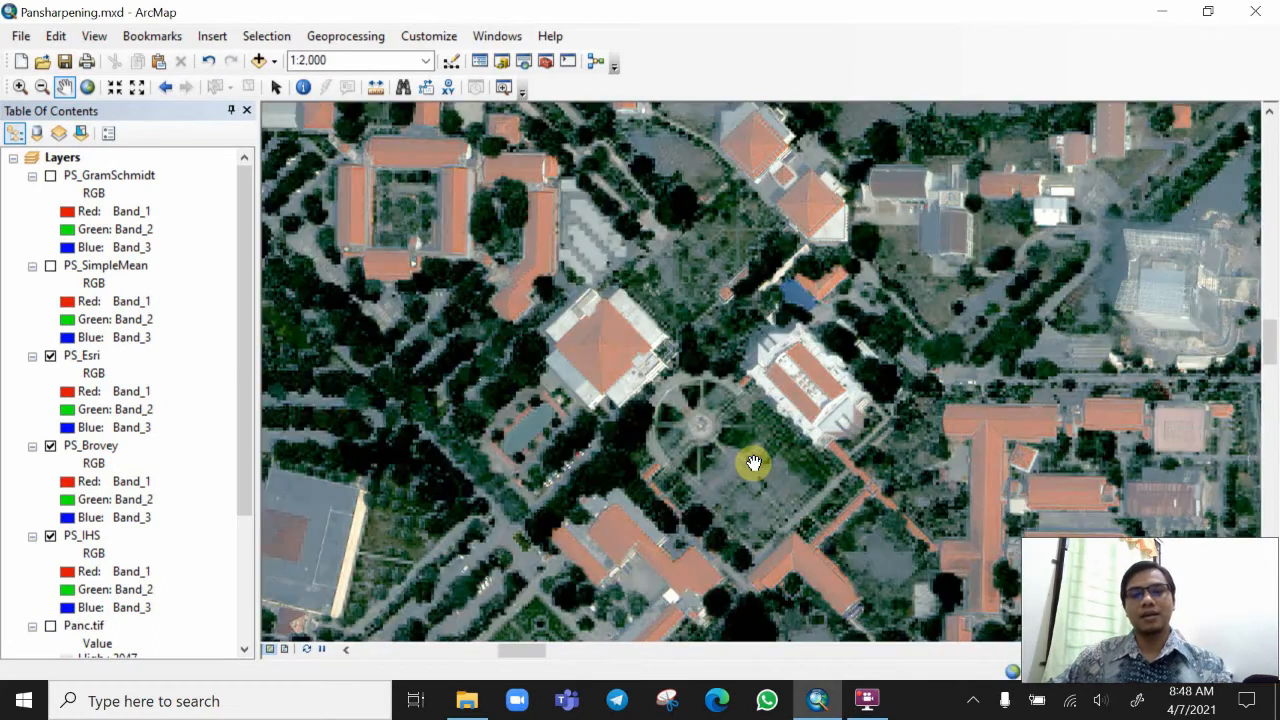
pyautogui.scroll(-2, 753, 463)
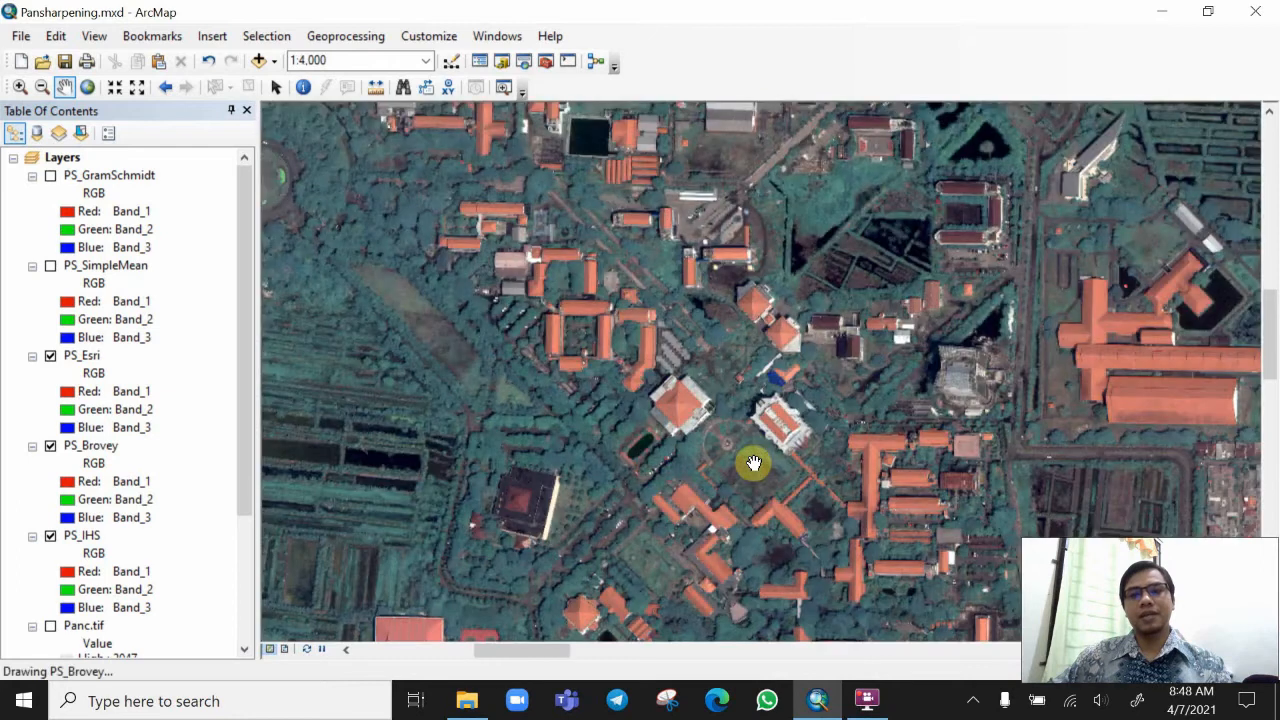
pyautogui.scroll(7, 753, 463)
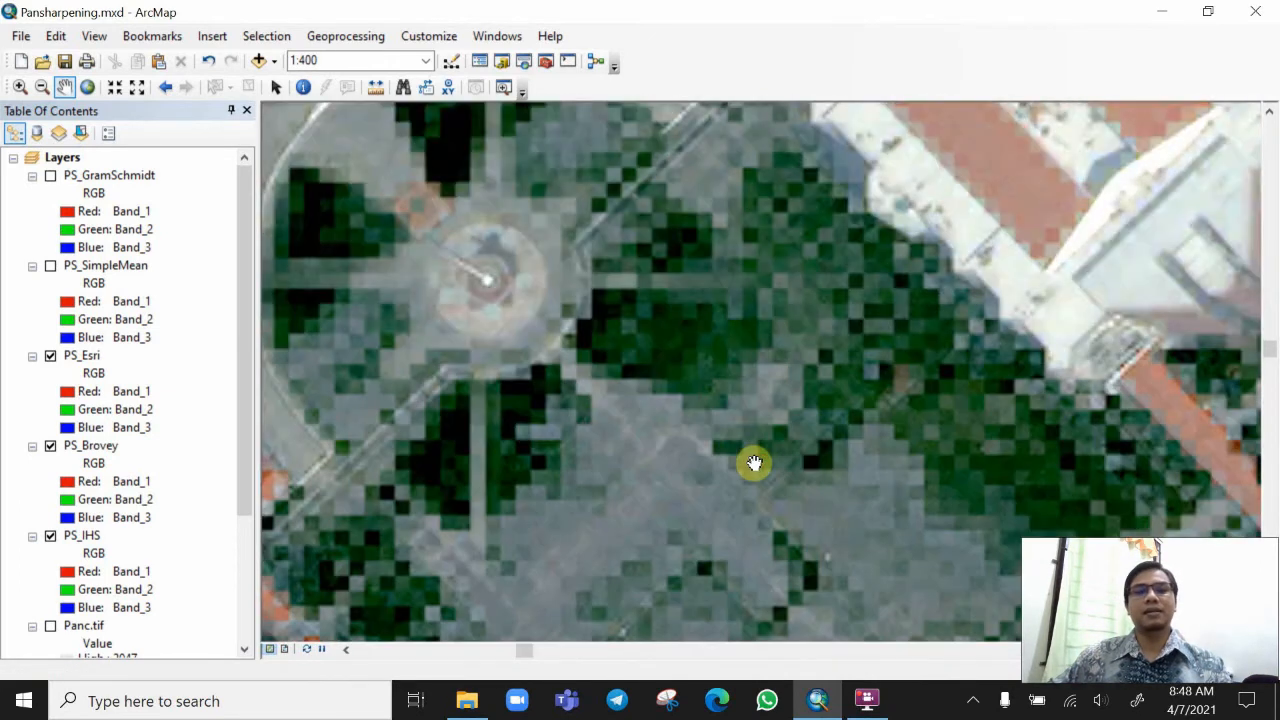
pyautogui.scroll(-1, 680, 477)
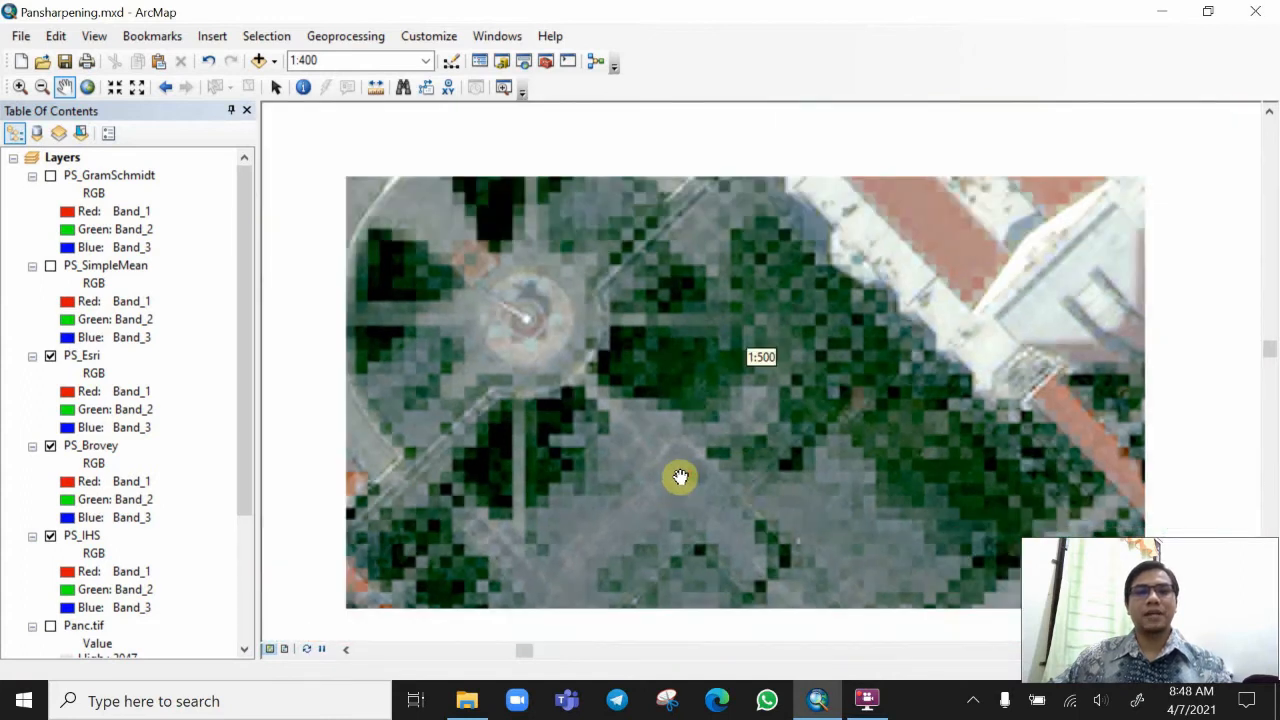
pyautogui.scroll(-1, 680, 477)
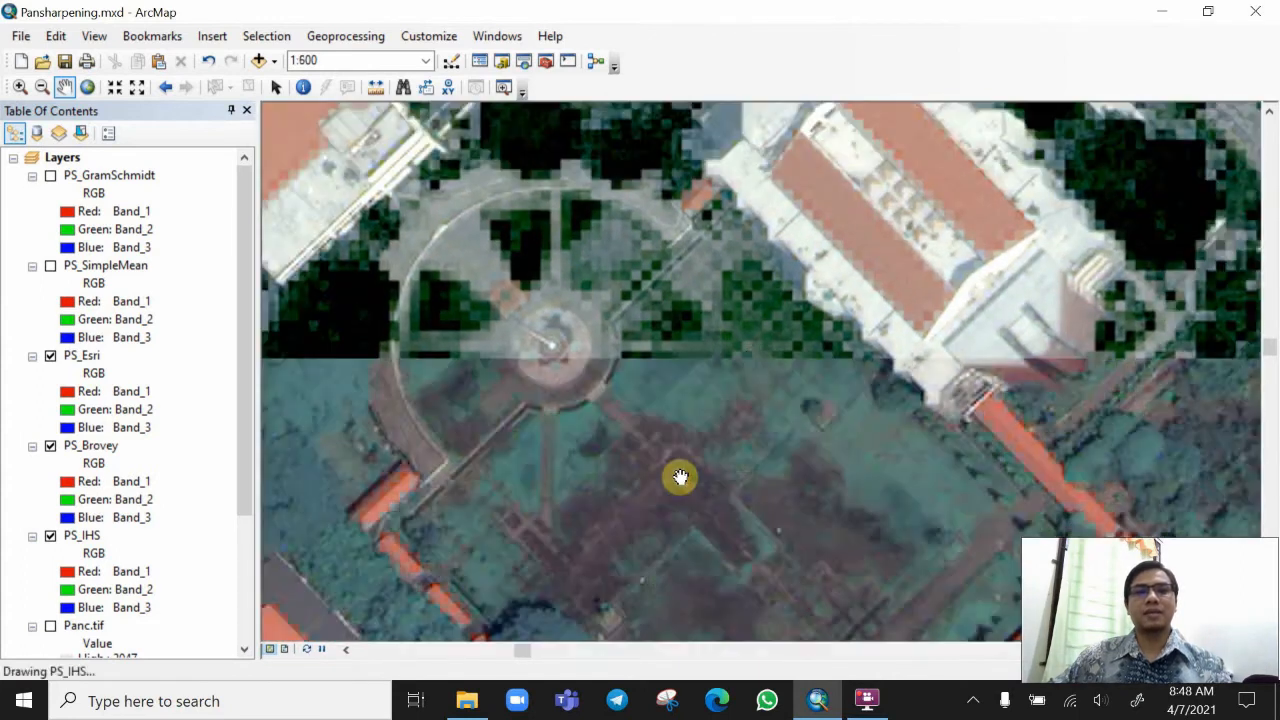
pyautogui.moveTo(725, 529); pyautogui.dragTo(729, 493)
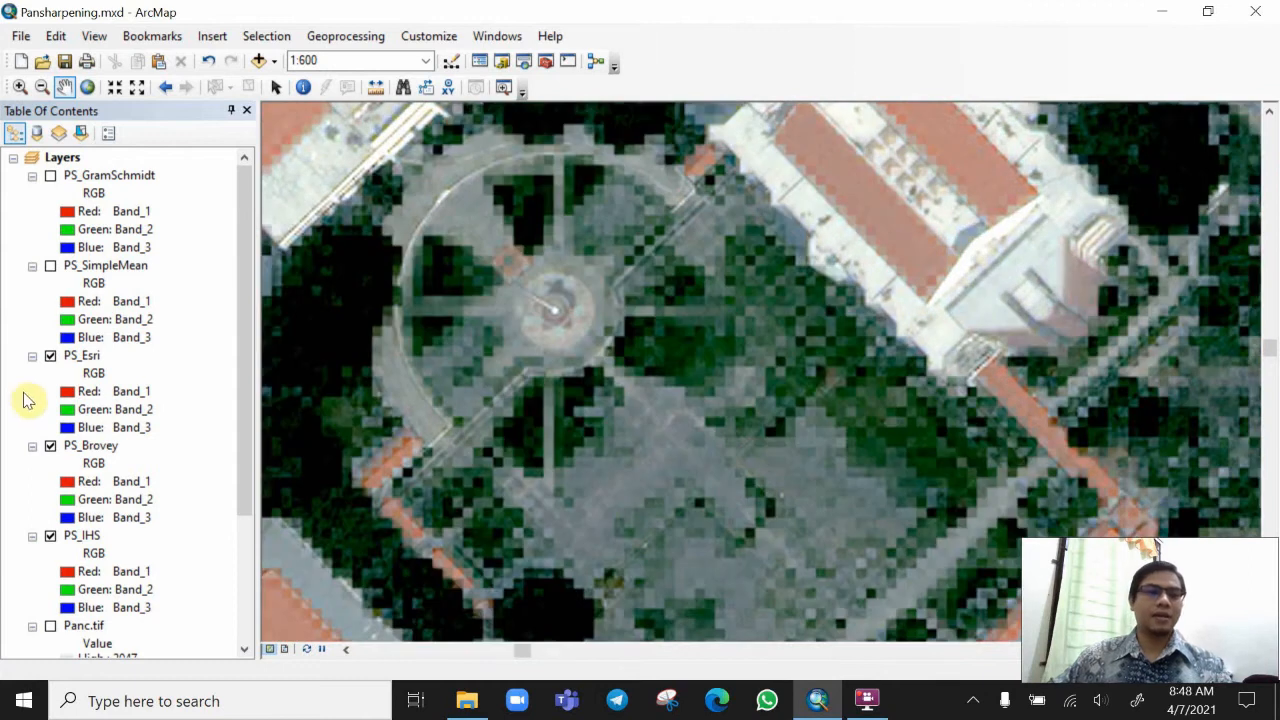
# Hide PS_Esri and compare PS_GramSchmidt with PS_Brovey by repeatedly showing and hiding the Gram-Schmidt layer.
pyautogui.click(49, 357)
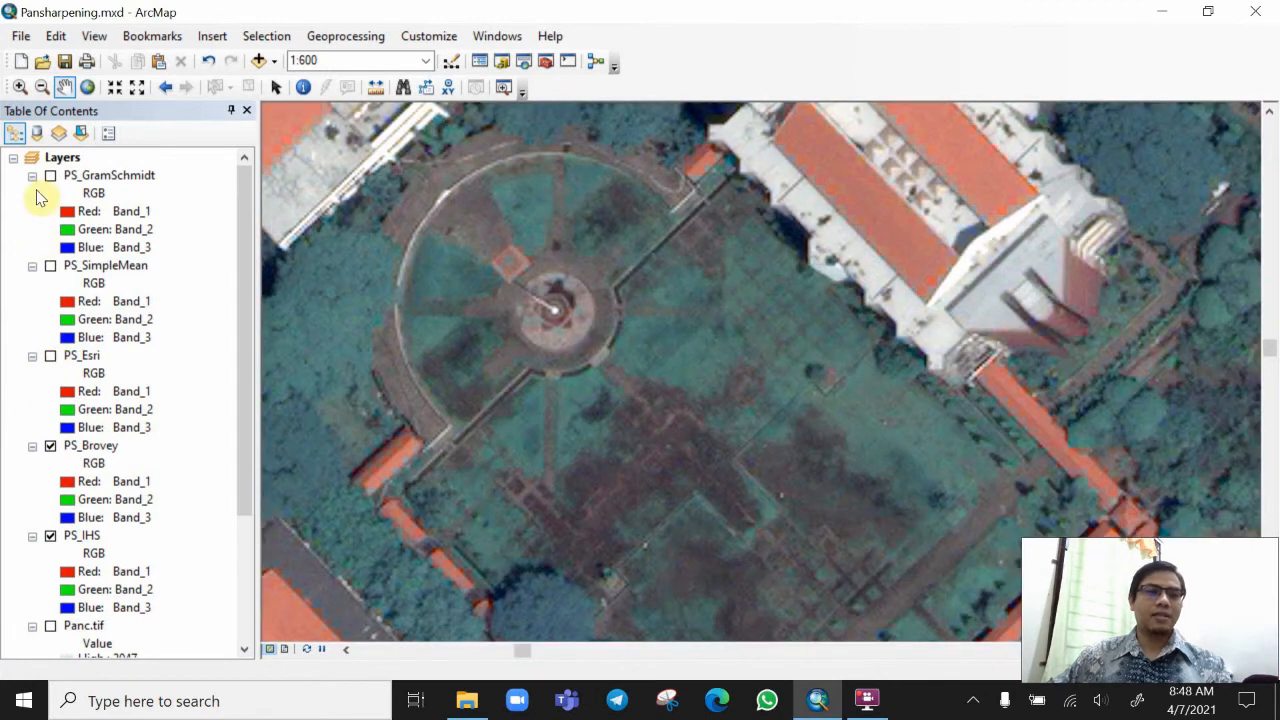
pyautogui.click(50, 177)
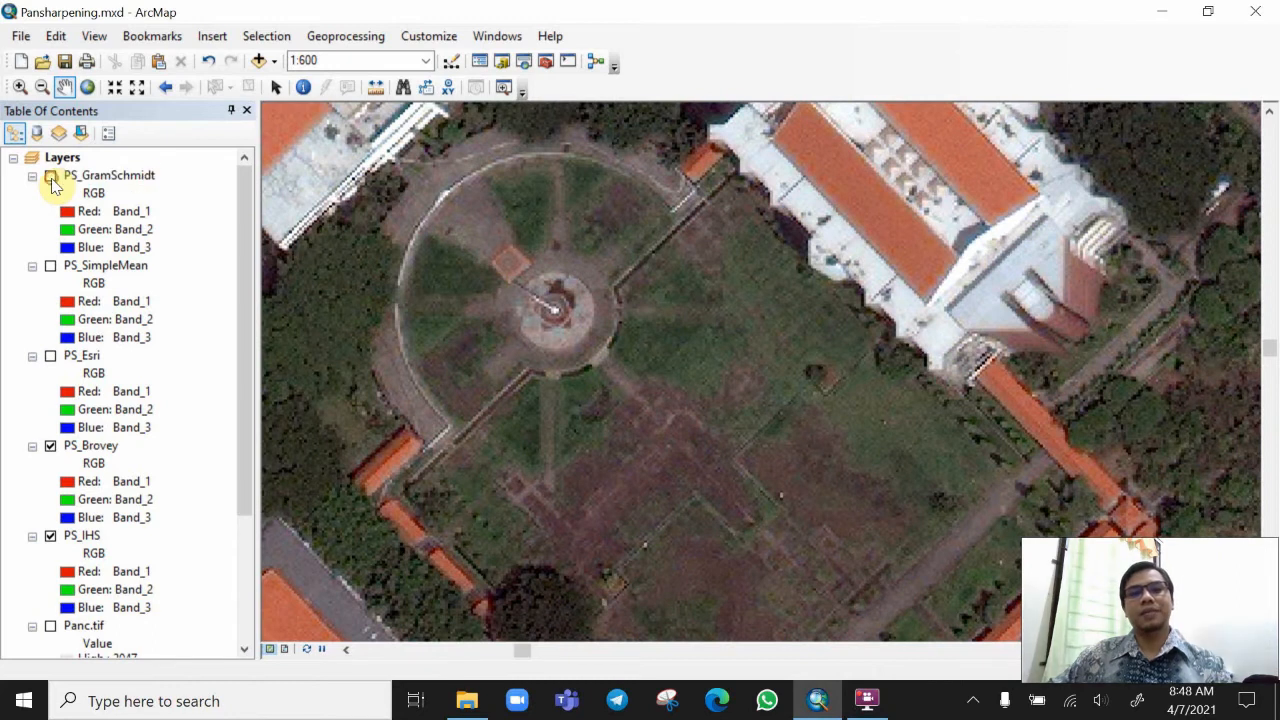
pyautogui.click(50, 177)
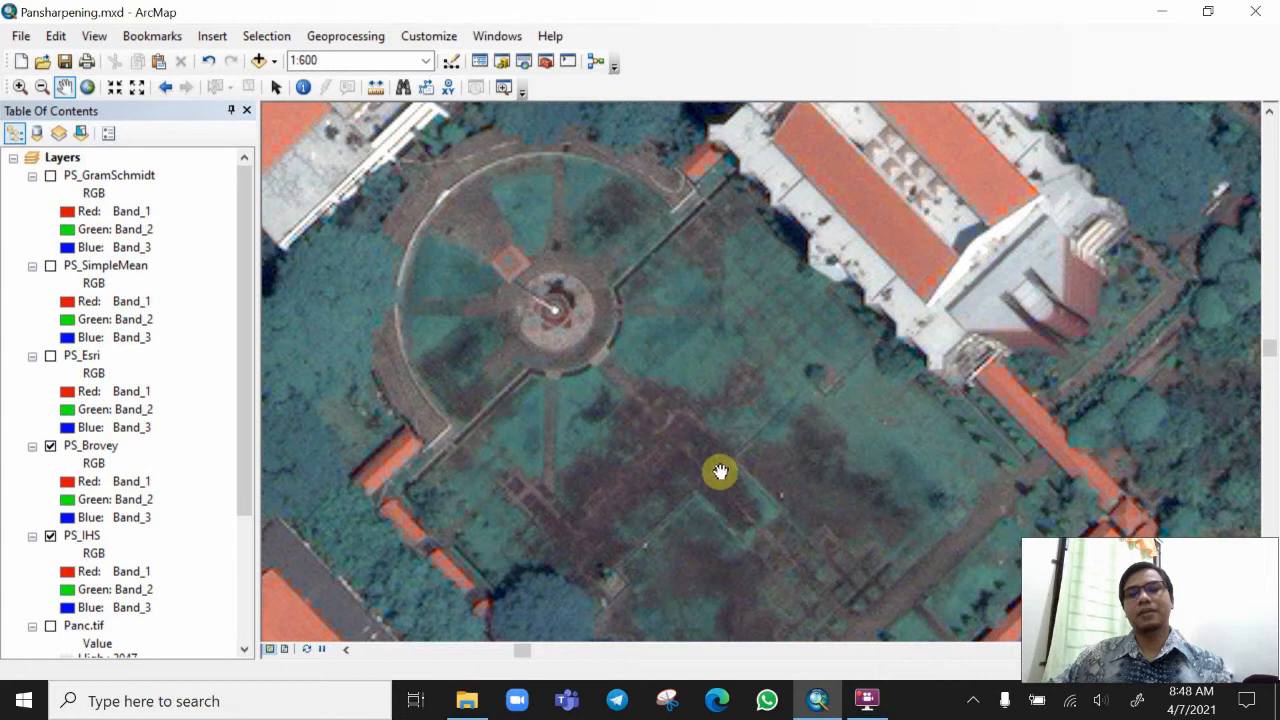
pyautogui.click(51, 177)
pyautogui.click(51, 177)
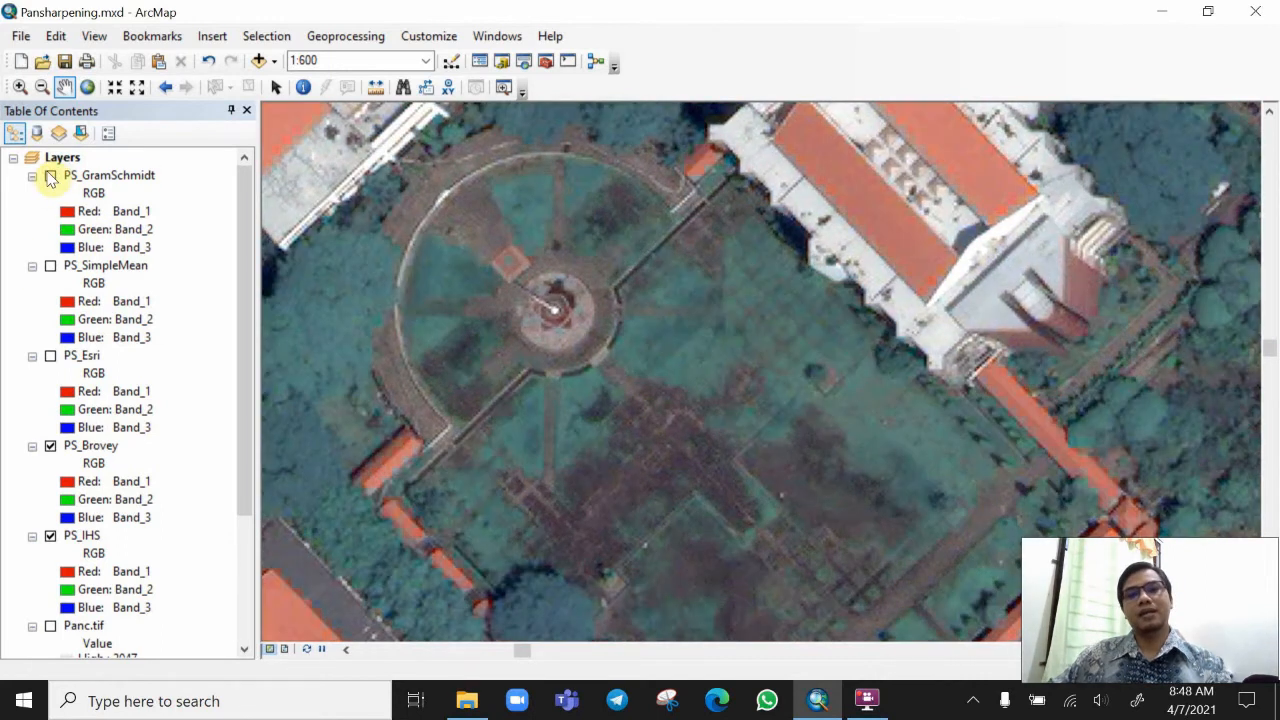
pyautogui.click(51, 177)
pyautogui.click(51, 177)
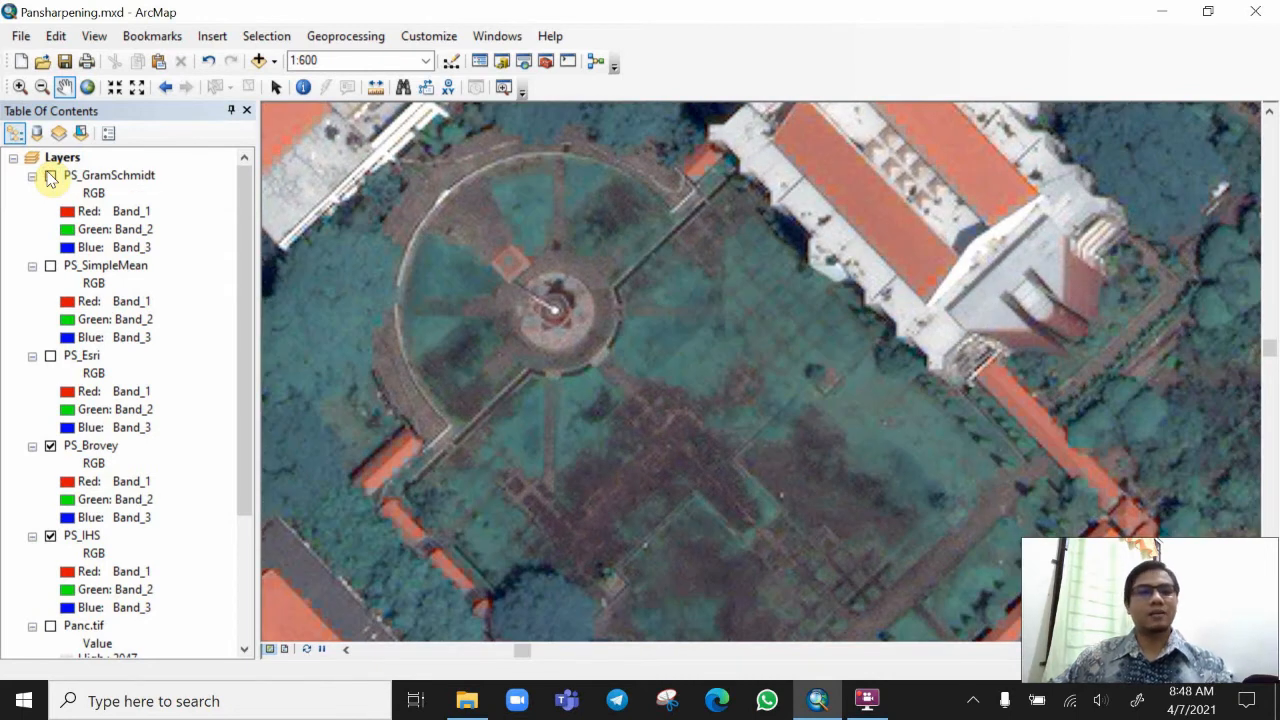
pyautogui.click(51, 177)
pyautogui.click(51, 177)
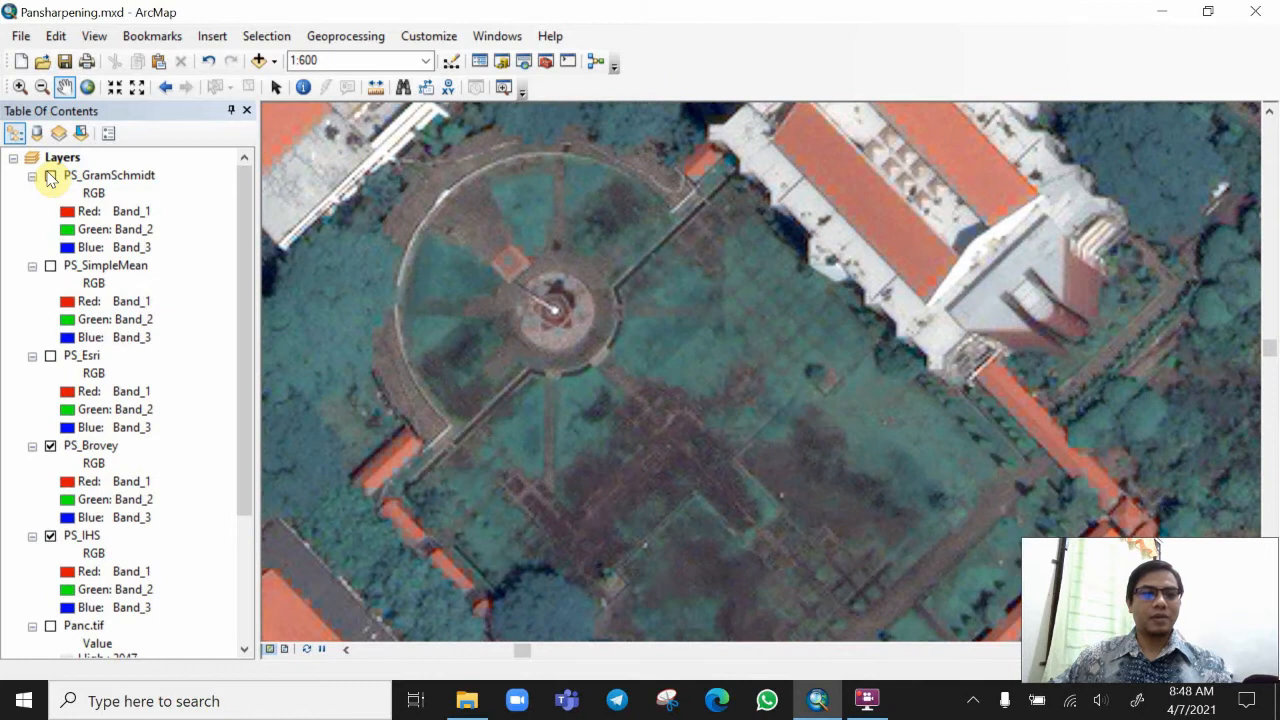
pyautogui.click(51, 177)
pyautogui.click(51, 177)
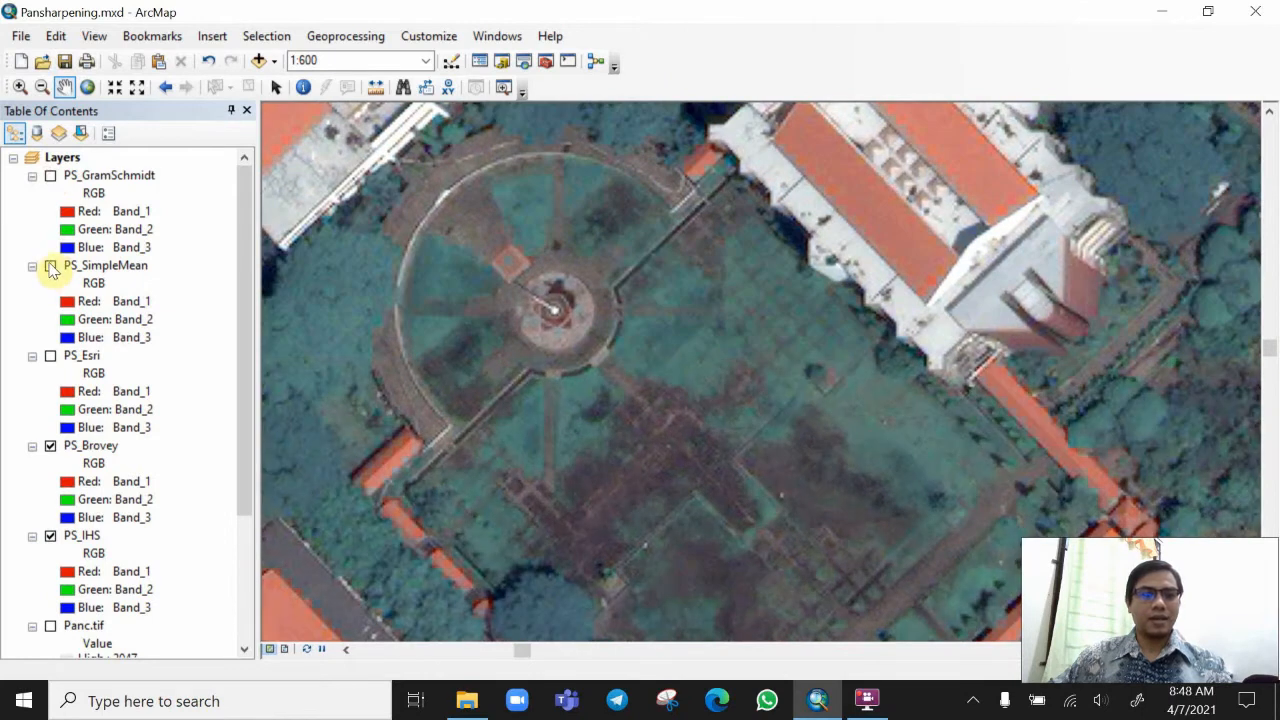
# Compare PS_SimpleMean with PS_Brovey around the plaza by repeatedly showing and hiding the Simple Mean layer.
pyautogui.click(51, 266)
pyautogui.click(51, 266)
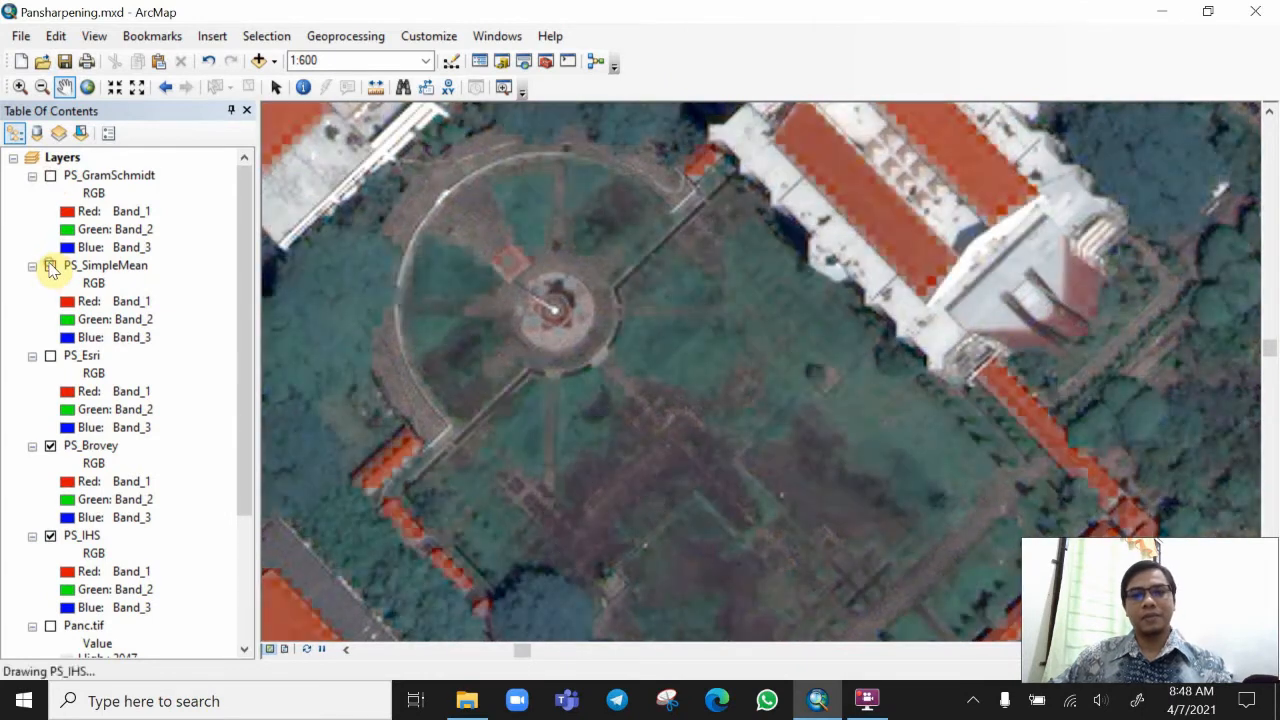
pyautogui.click(51, 266)
pyautogui.click(51, 266)
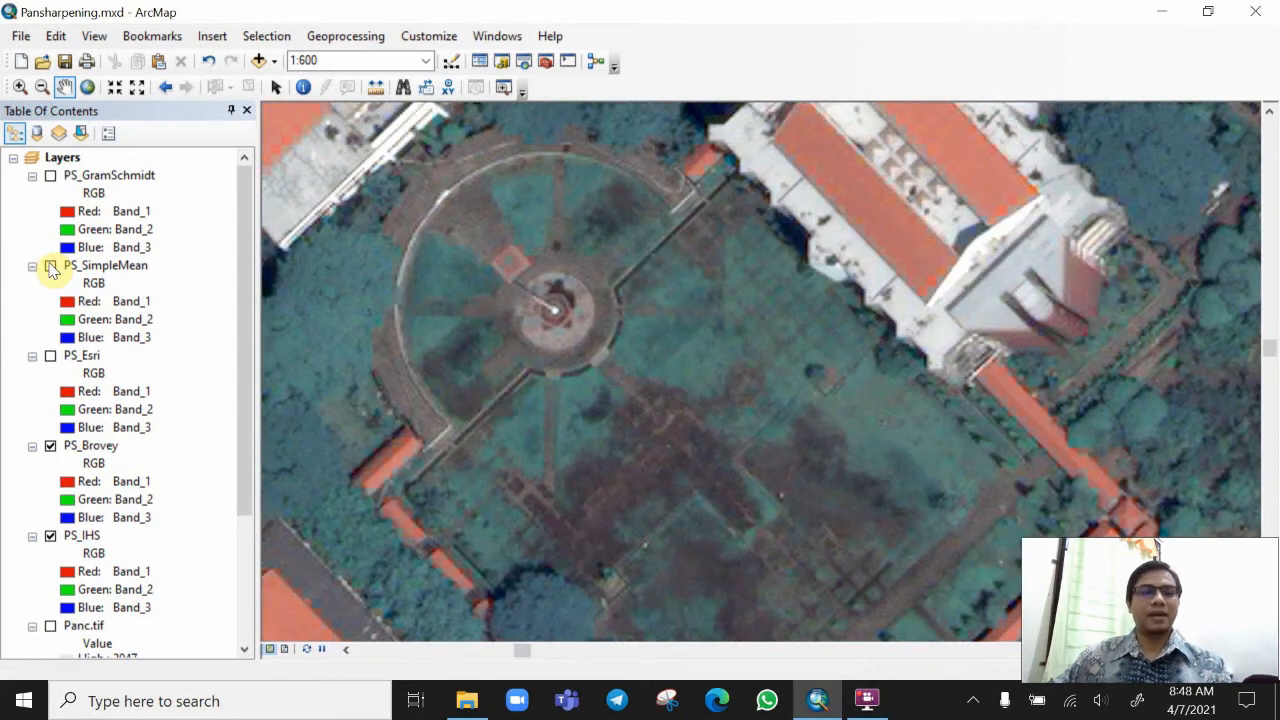
# Hide PS_Brovey and compare PS_GramSchmidt with PS_IHS by repeatedly showing and hiding the Gram-Schmidt layer.
pyautogui.click(51, 447)
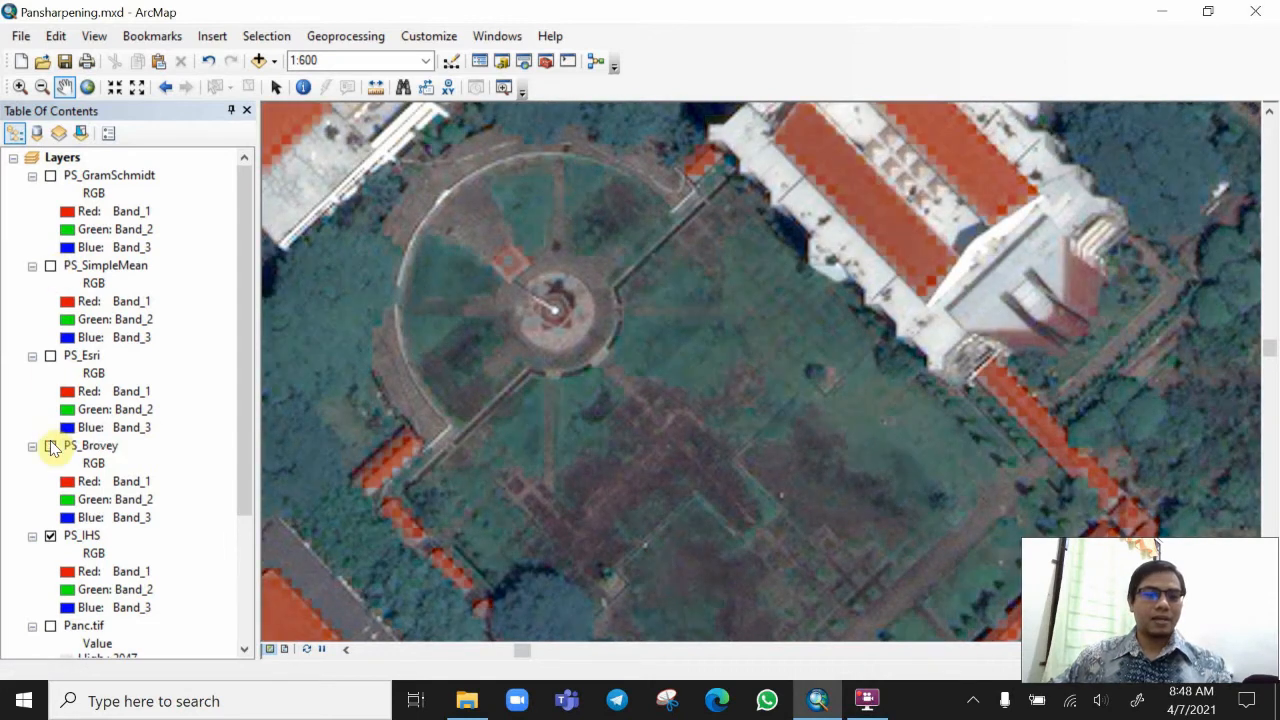
pyautogui.click(51, 177)
pyautogui.click(51, 177)
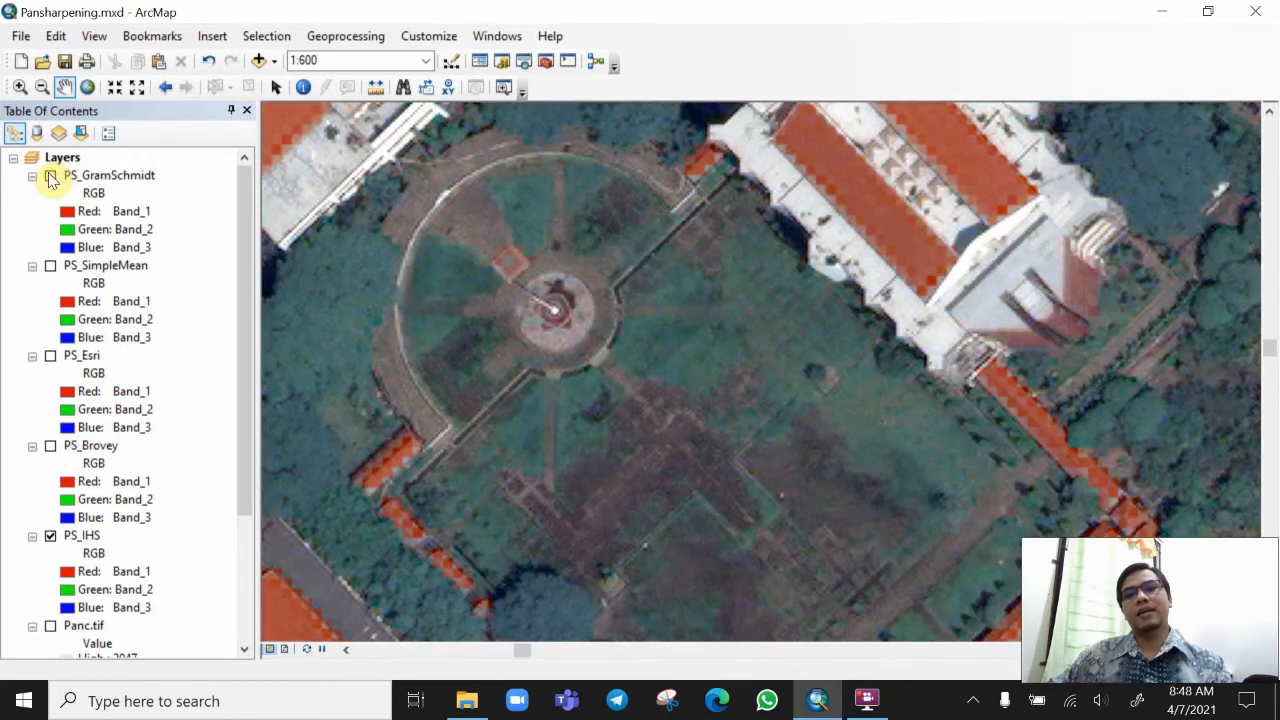
pyautogui.click(51, 177)
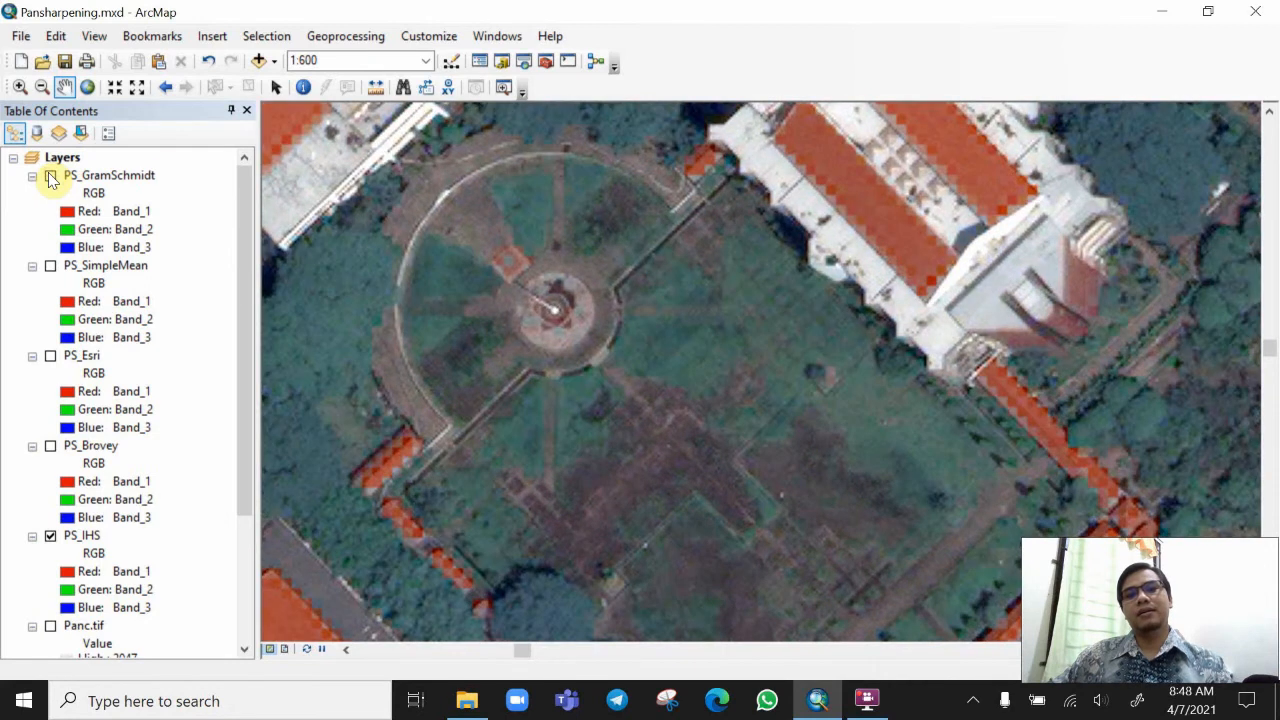
pyautogui.click(51, 177)
pyautogui.click(51, 177)
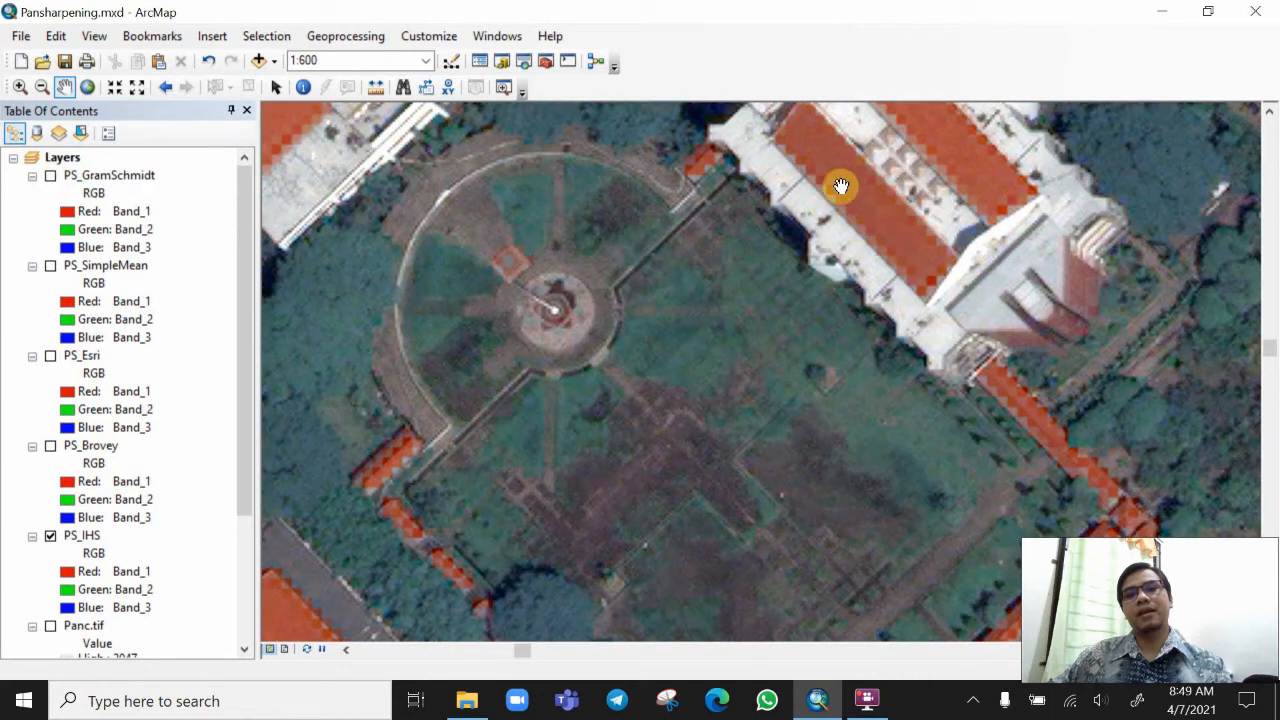
pyautogui.click(50, 176)
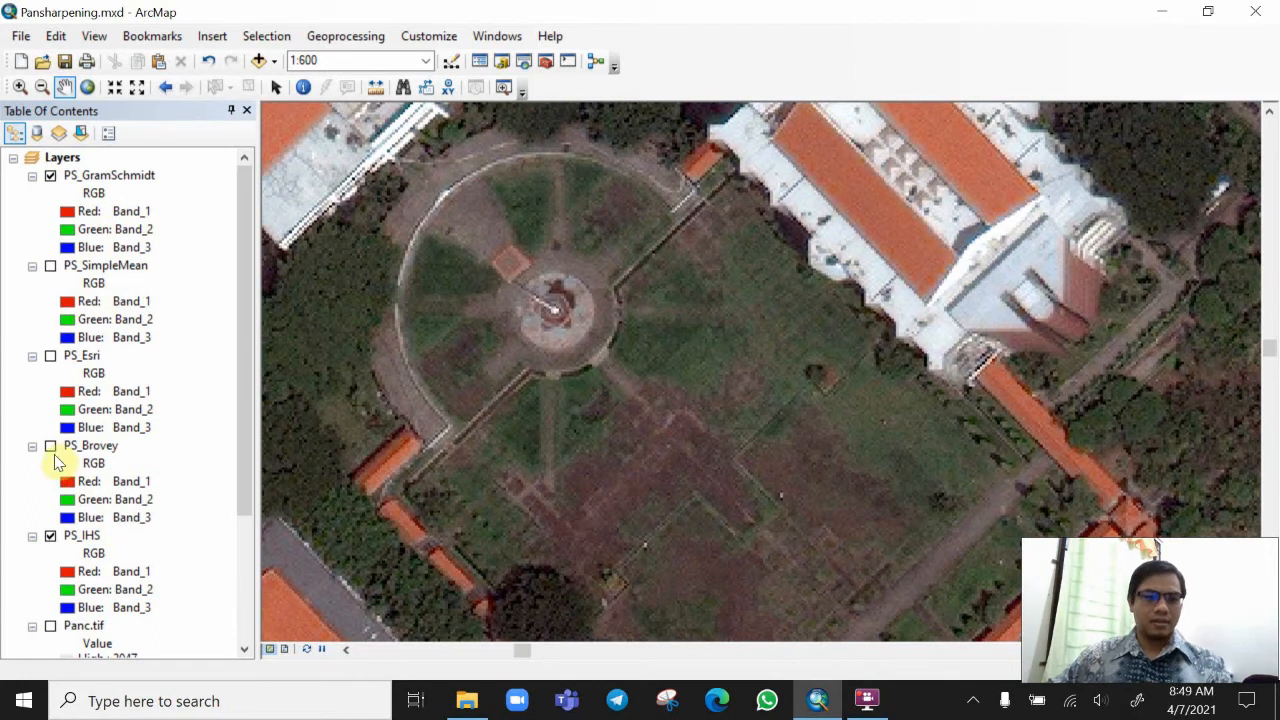
pyautogui.click(50, 175)
# Compare PS_Brovey with PS_IHS by repeatedly showing and hiding the Brovey layer, leaving it shown.
pyautogui.click(50, 446)
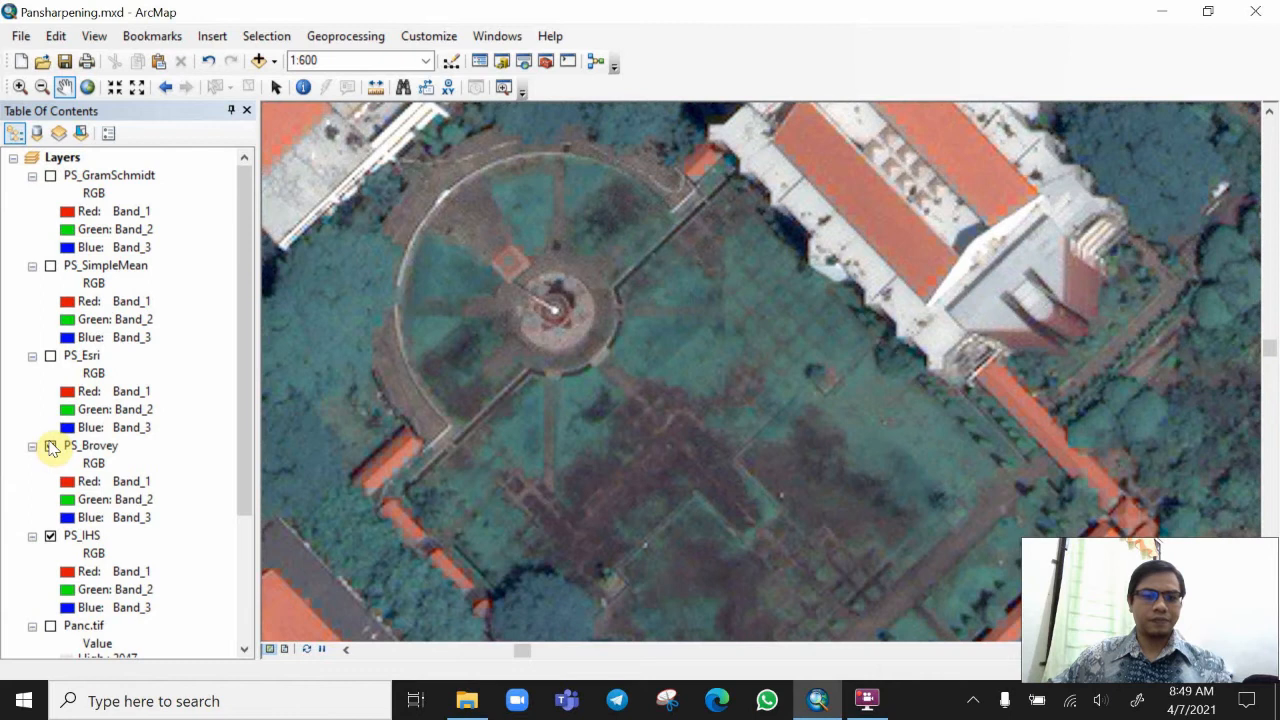
pyautogui.click(50, 446)
pyautogui.click(50, 446)
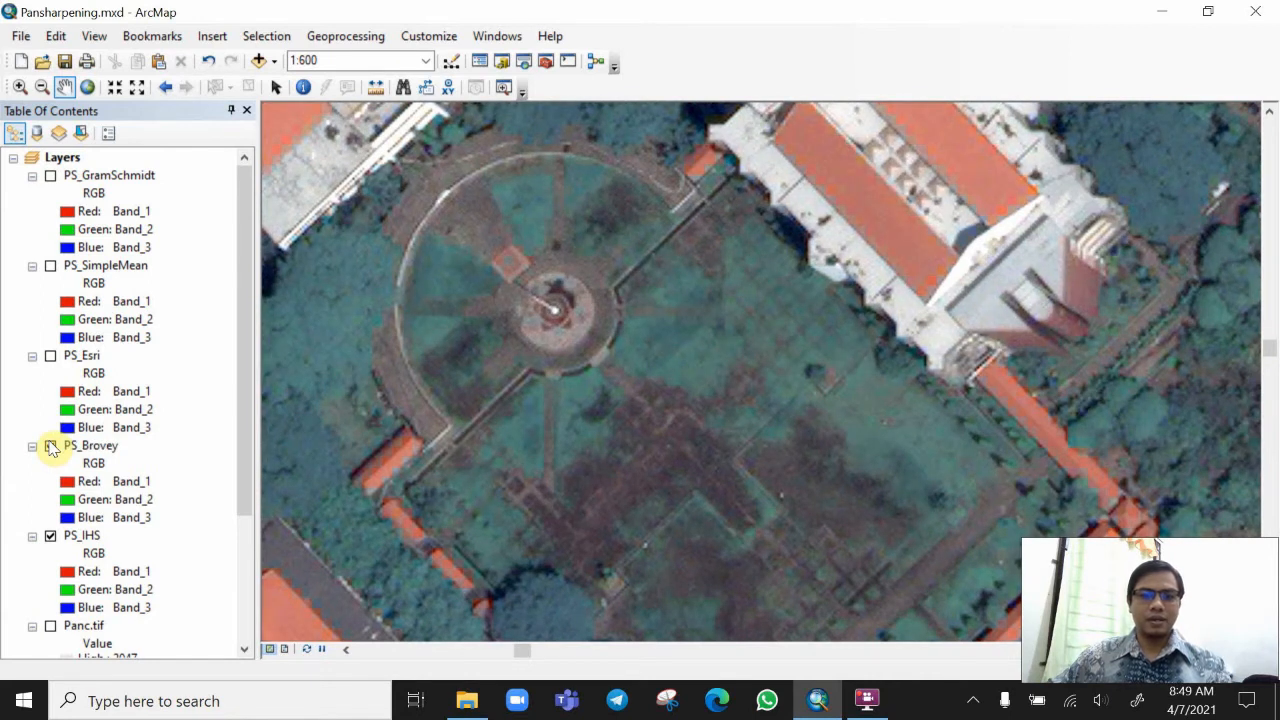
pyautogui.click(50, 446)
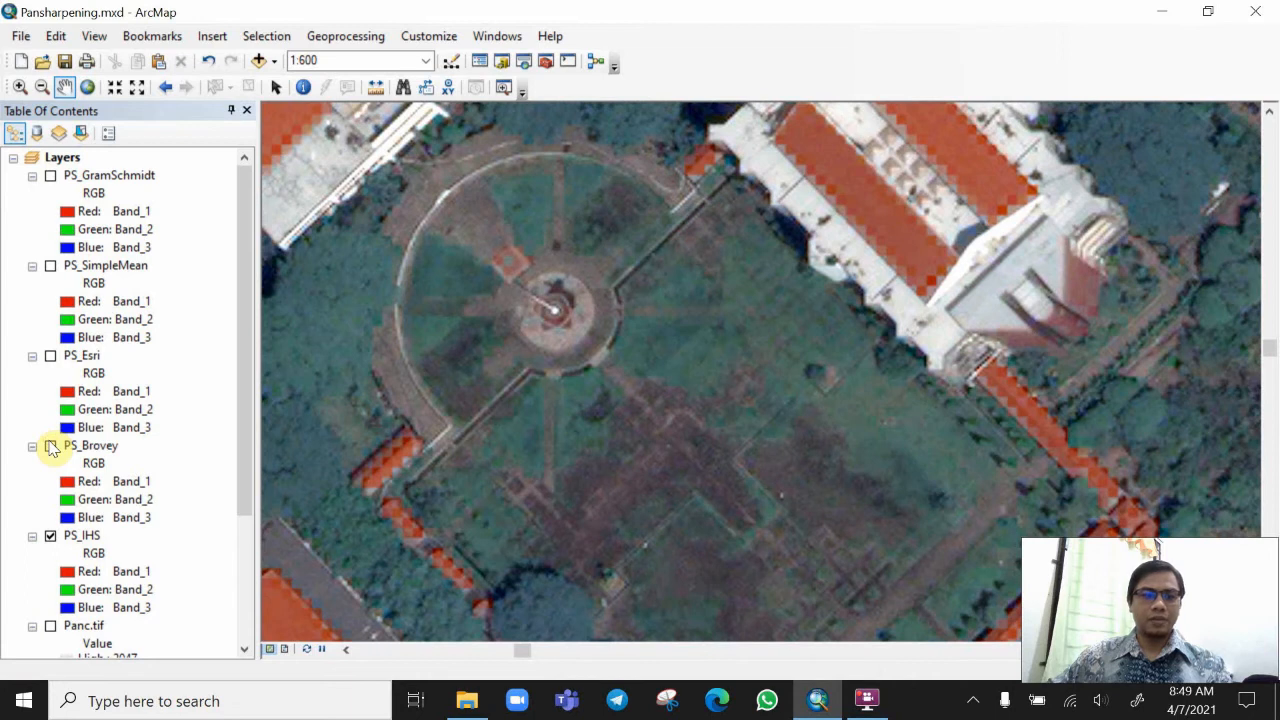
pyautogui.click(50, 446)
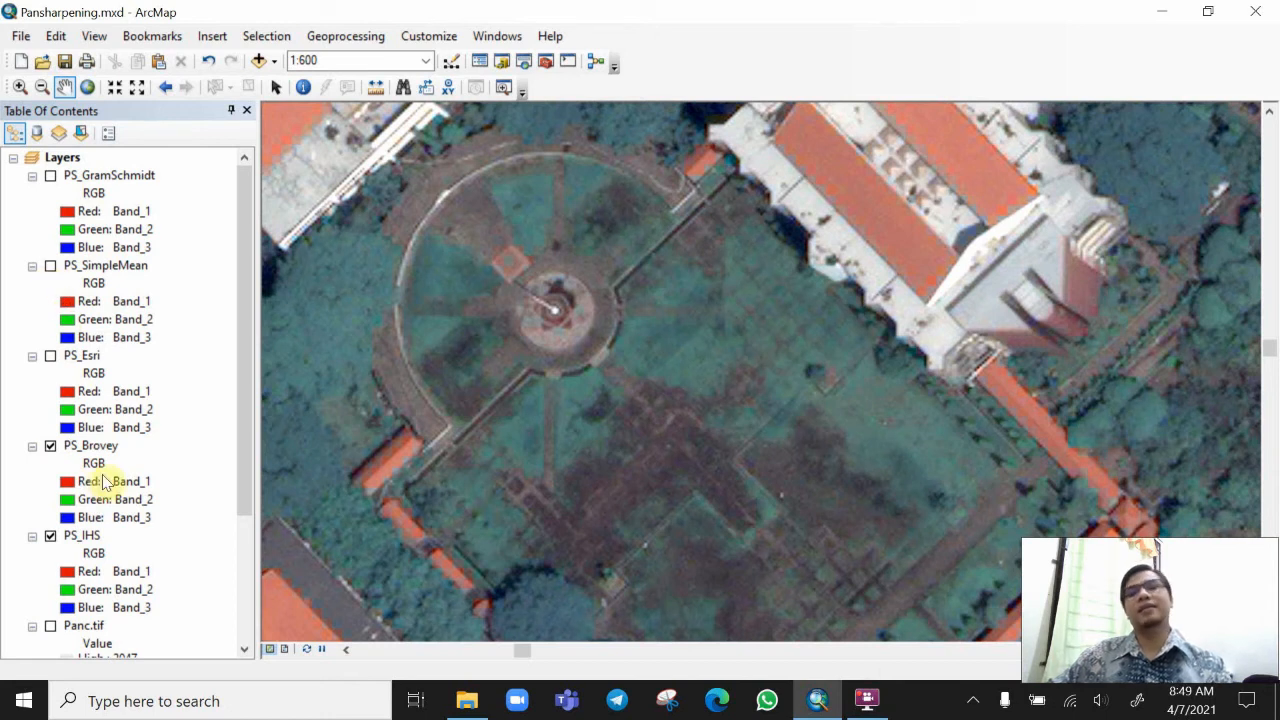
# Examine the PS_Brovey image from the round plaza across the campus, ending close up on the sports court at 1:600.
pyautogui.scroll(-1, 924, 461)
pyautogui.scroll(1, 924, 461)
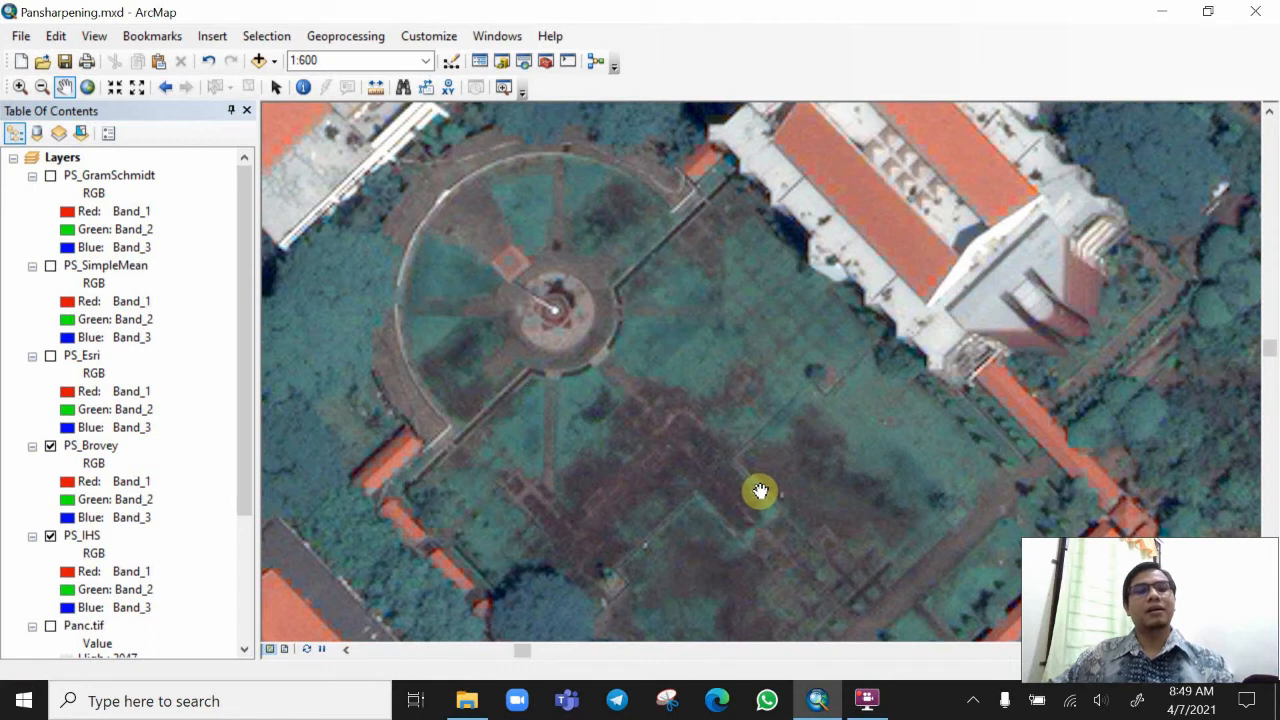
pyautogui.scroll(2, 760, 491)
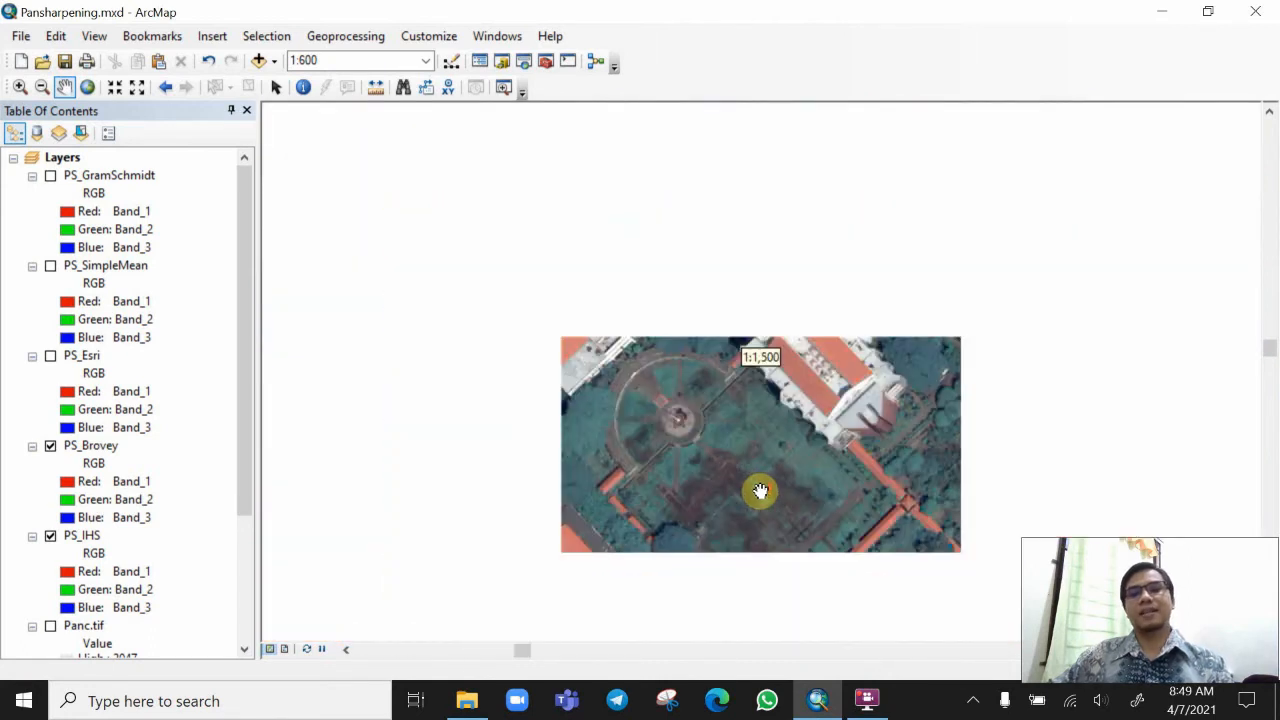
pyautogui.scroll(2, 758, 490)
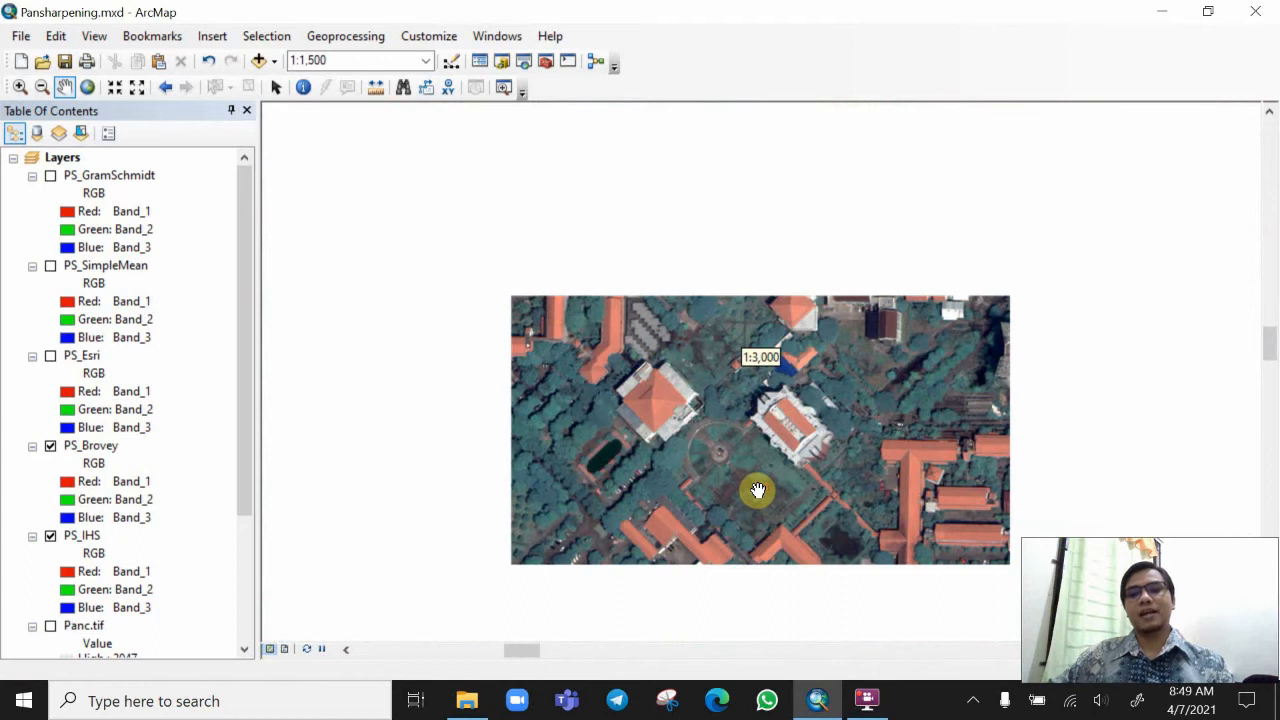
pyautogui.scroll(2, 758, 490)
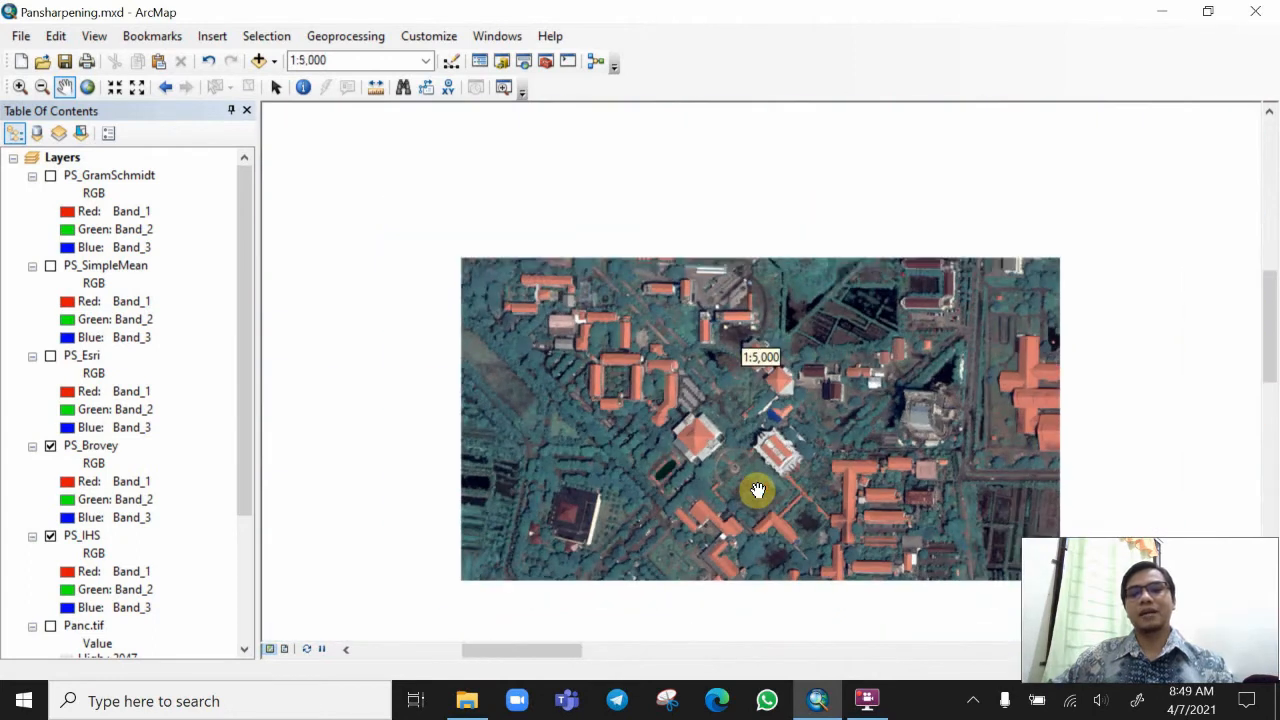
pyautogui.moveTo(686, 517); pyautogui.dragTo(700, 297)
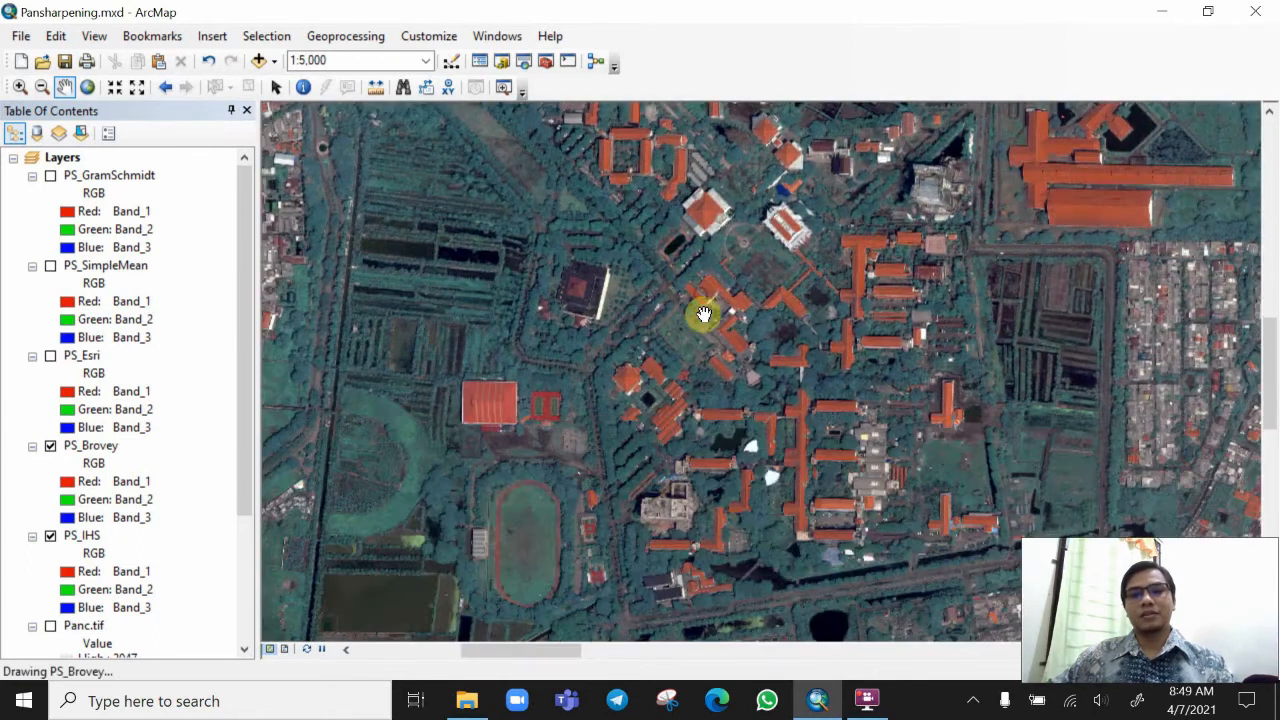
pyautogui.moveTo(766, 477); pyautogui.dragTo(811, 342)
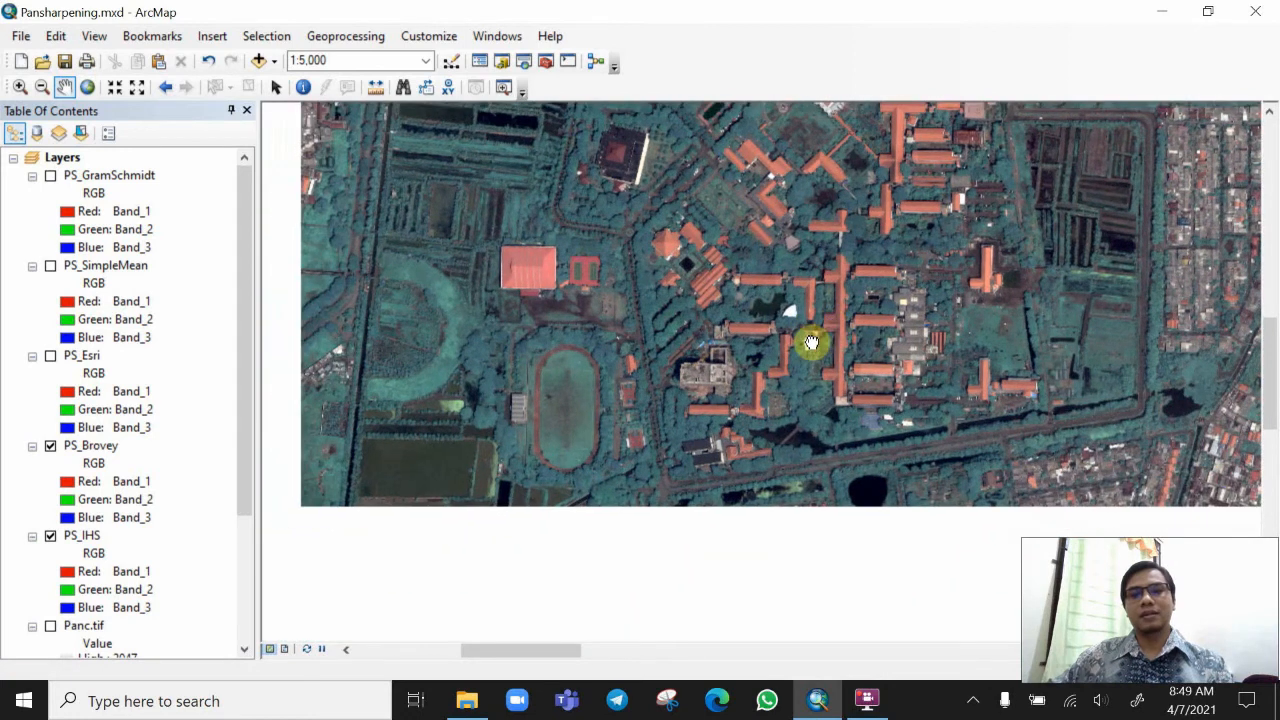
pyautogui.scroll(-5, 808, 375)
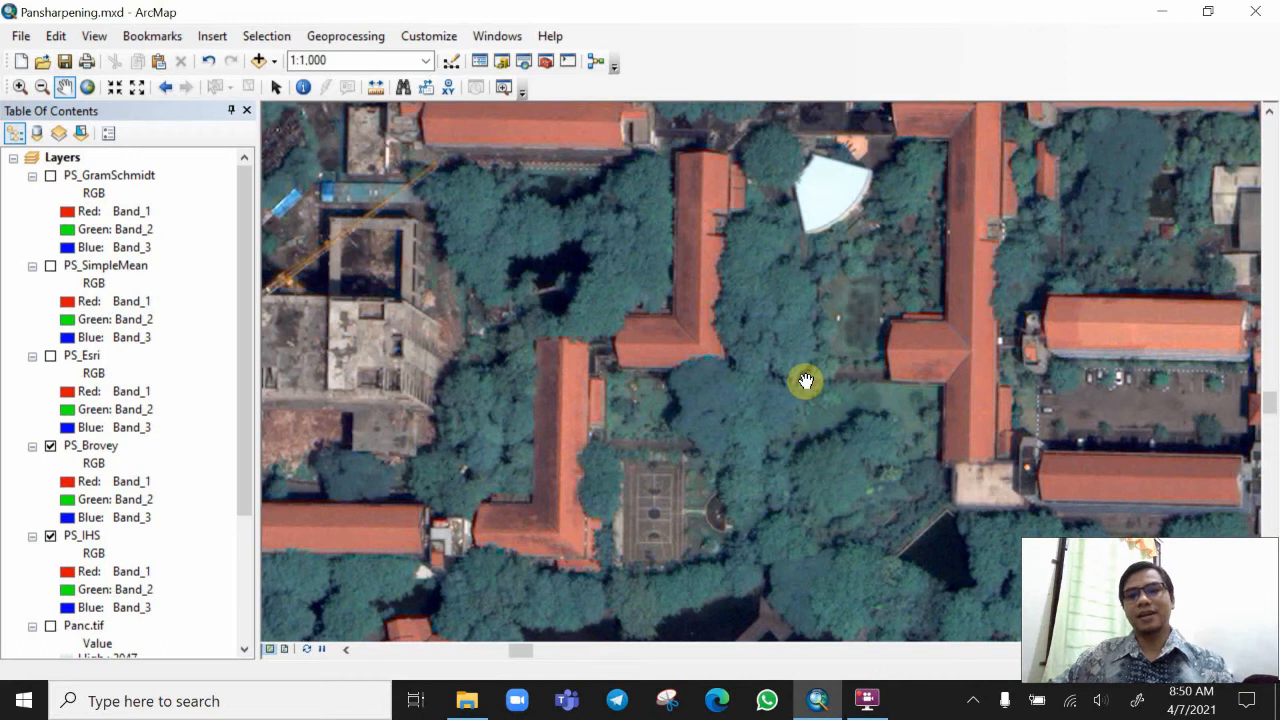
pyautogui.scroll(-1, 806, 381)
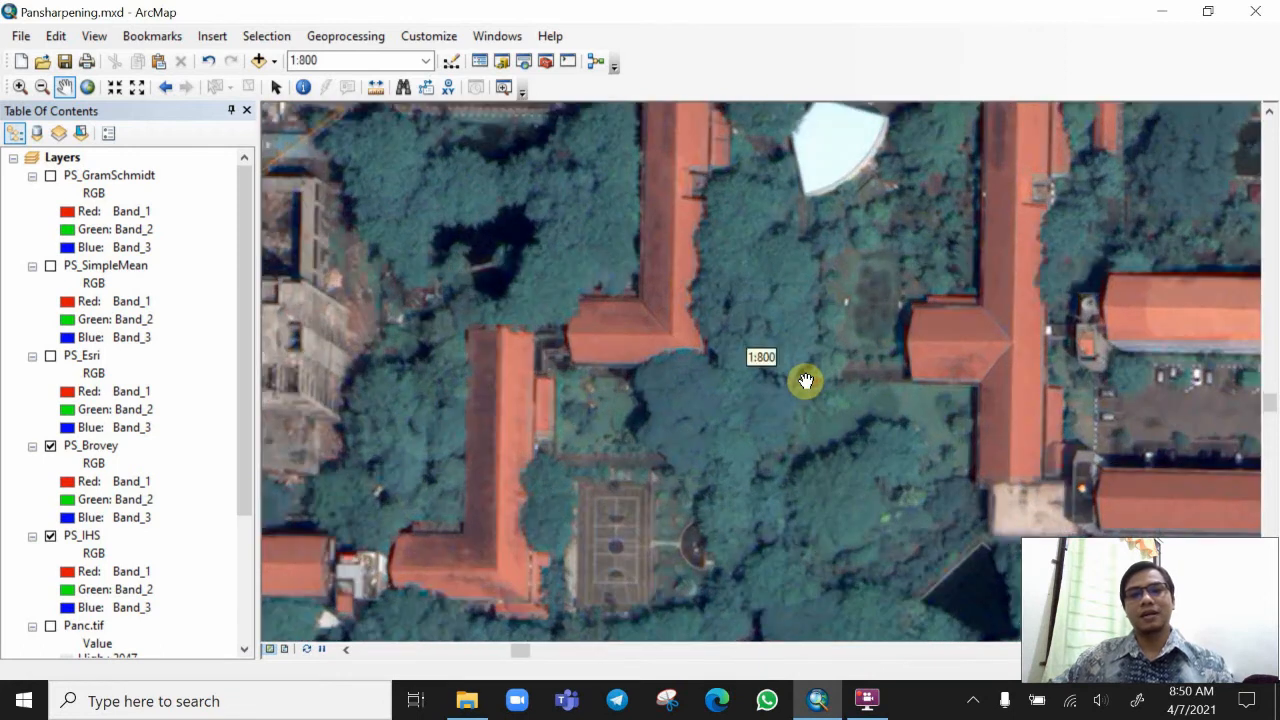
pyautogui.scroll(-1, 806, 381)
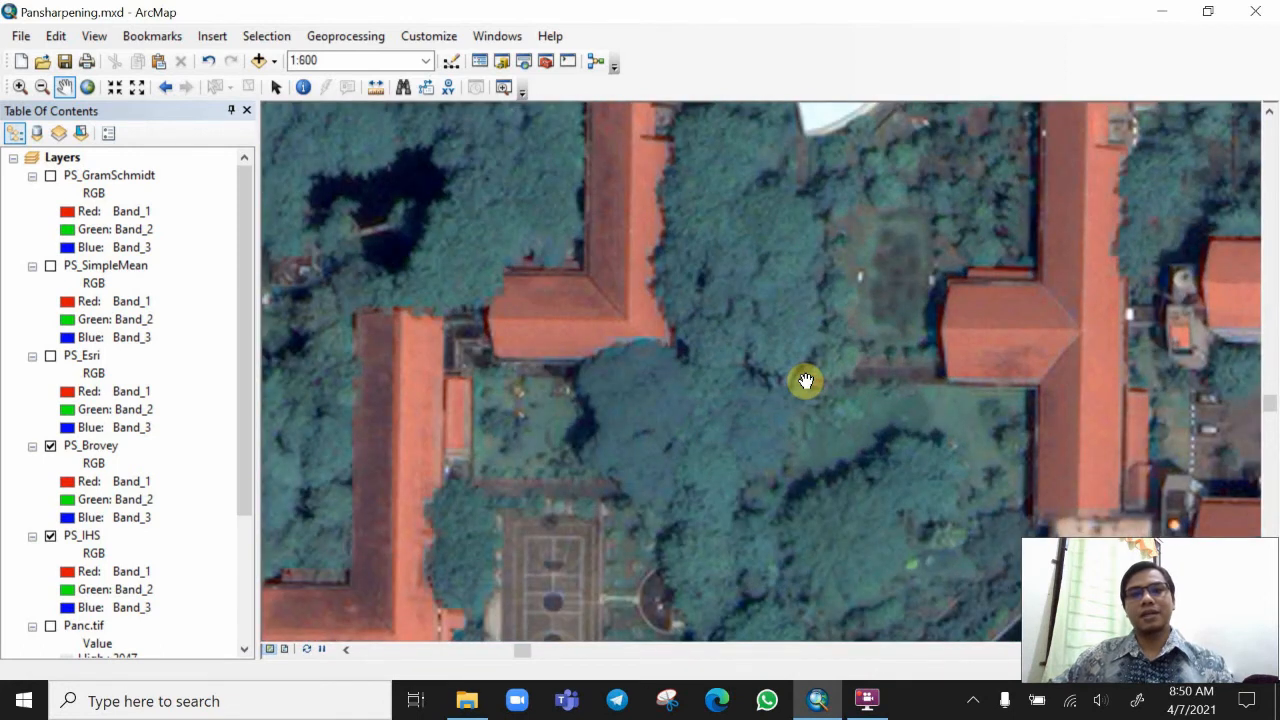
pyautogui.moveTo(749, 460); pyautogui.dragTo(824, 313)
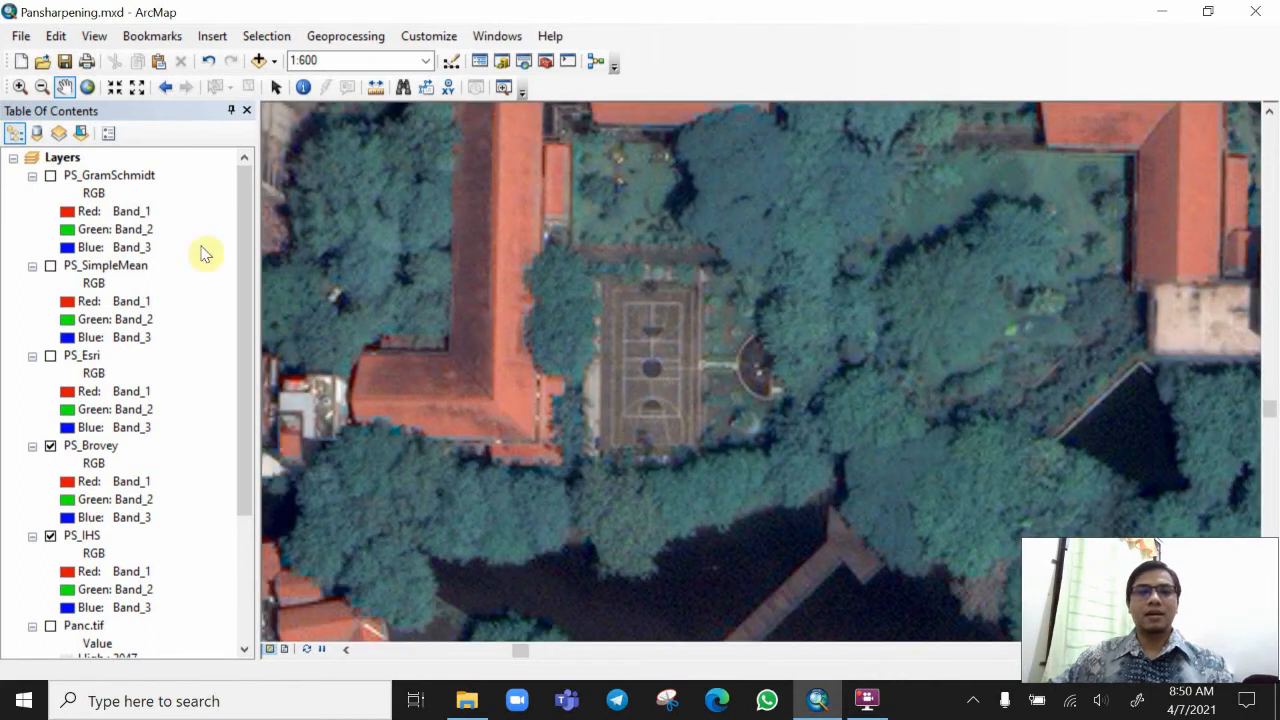
# Show PS_GramSchmidt, PS_SimpleMean and PS_Esri around the sports court, and hide them one by one to compare the results down to PS_Brovey.
pyautogui.click(51, 177)
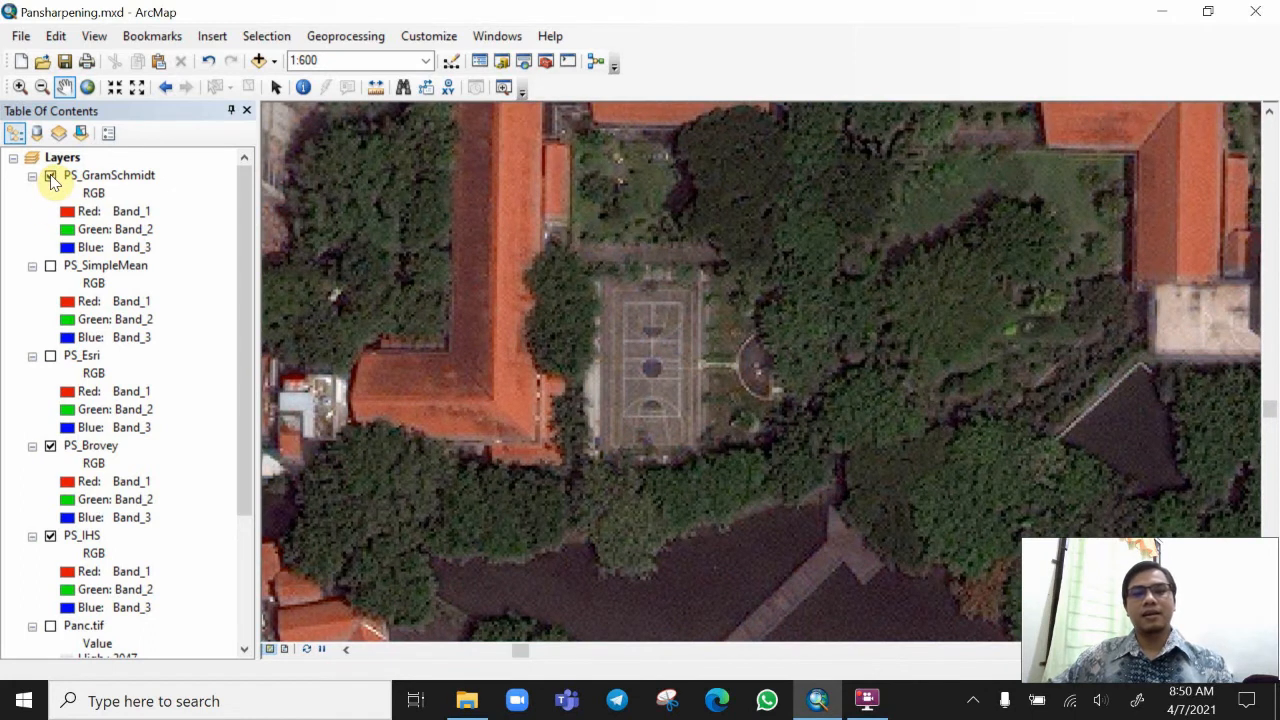
pyautogui.click(50, 266)
pyautogui.click(50, 356)
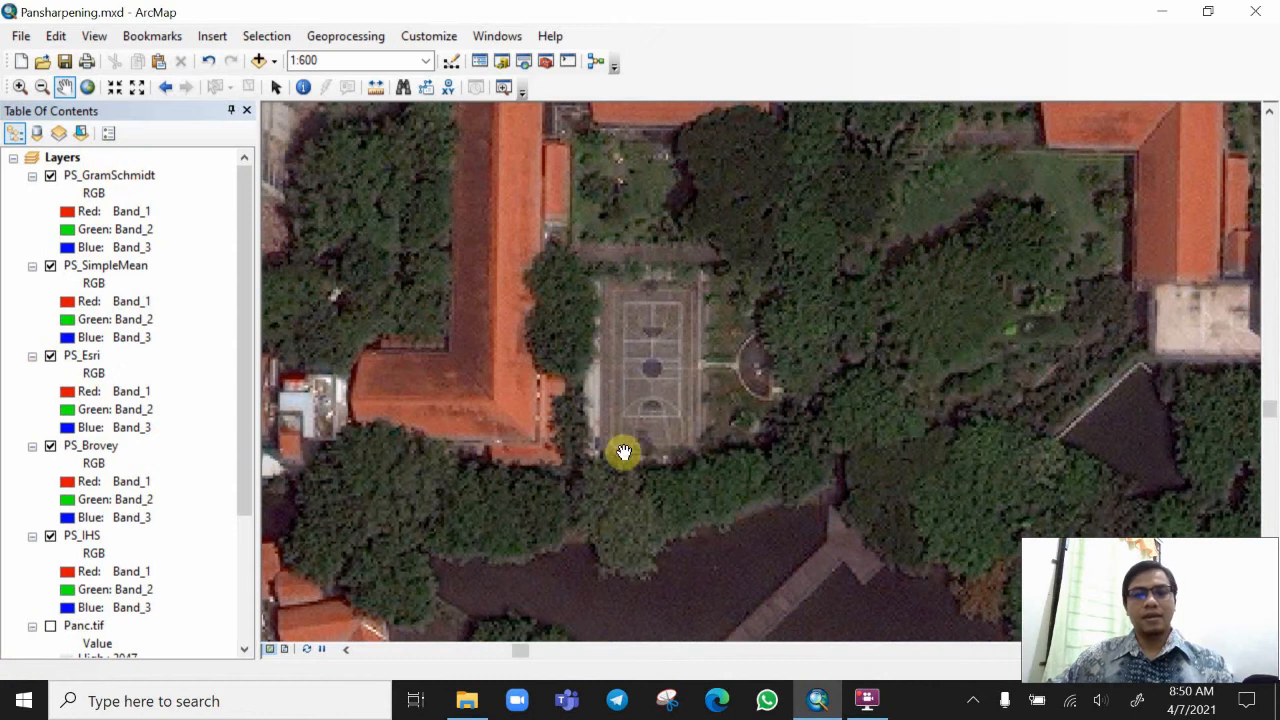
pyautogui.click(50, 178)
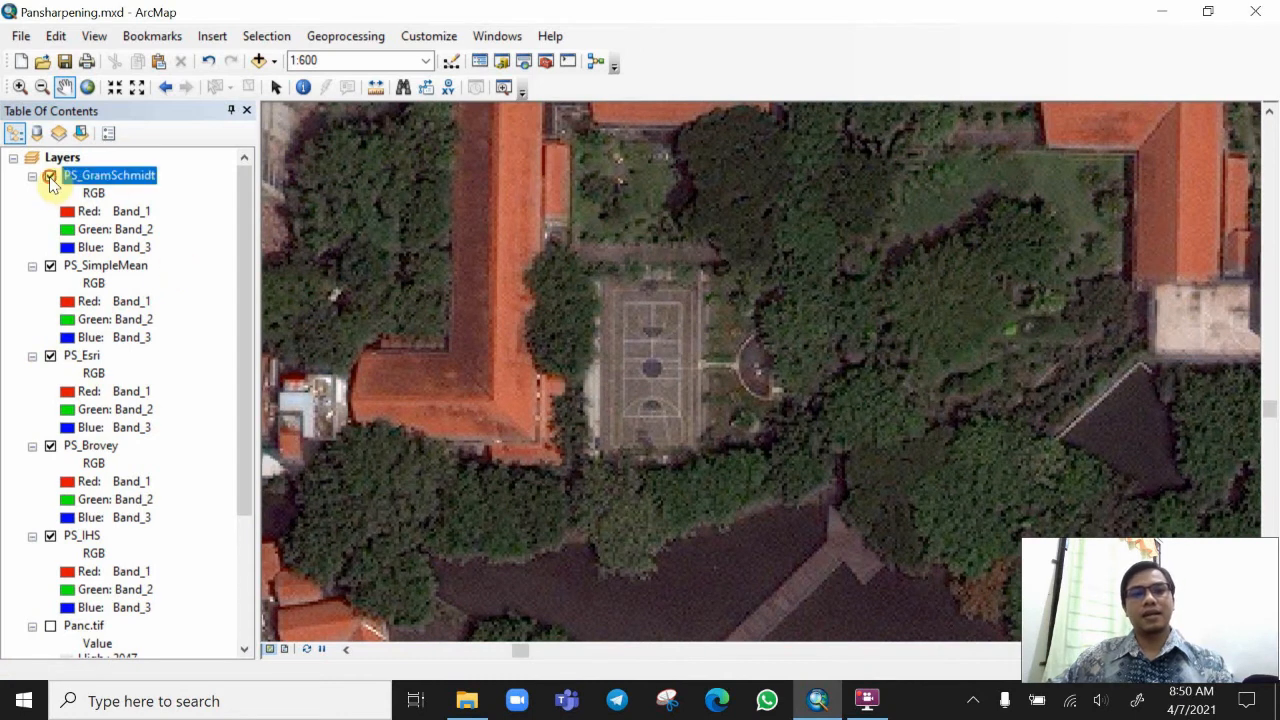
pyautogui.click(50, 178)
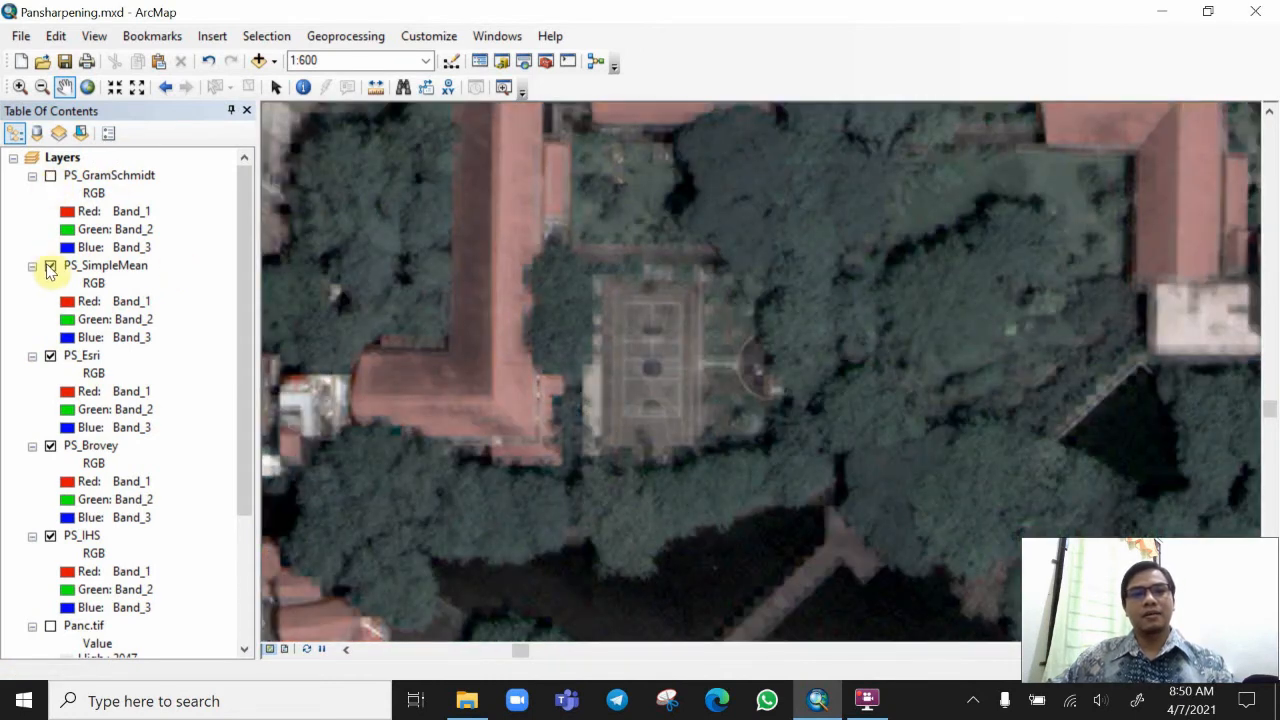
pyautogui.click(50, 268)
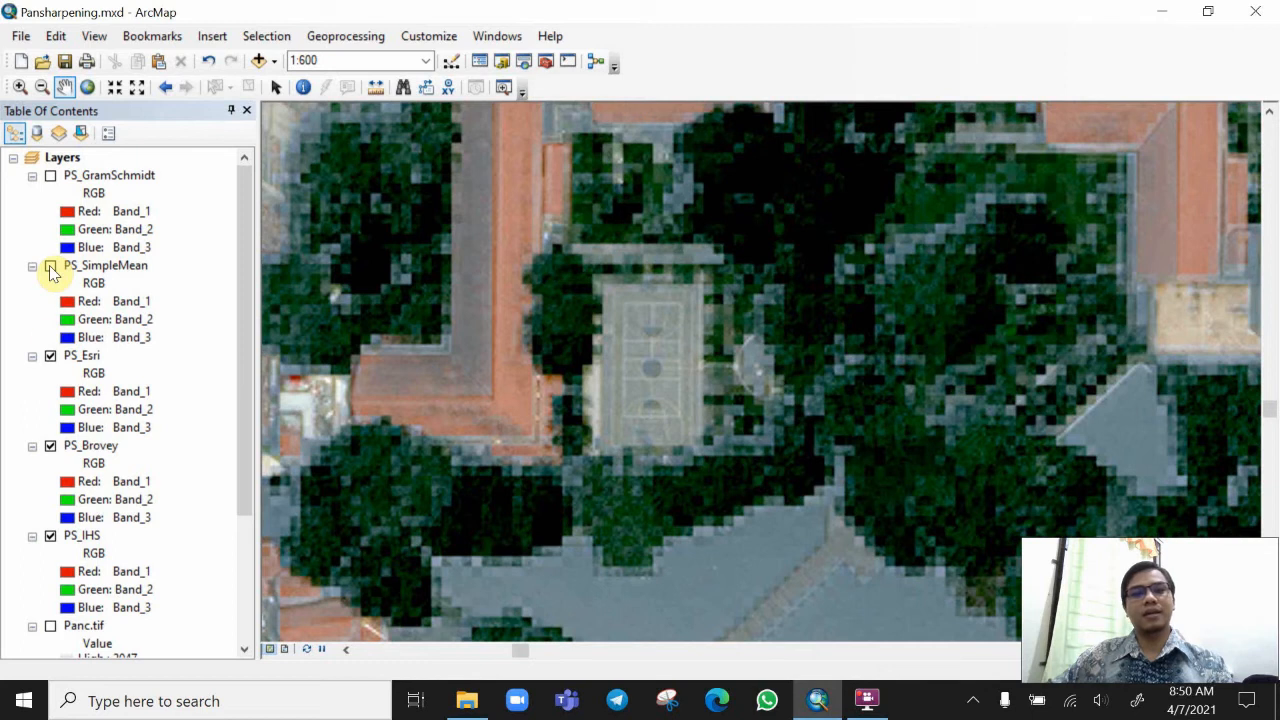
pyautogui.click(50, 358)
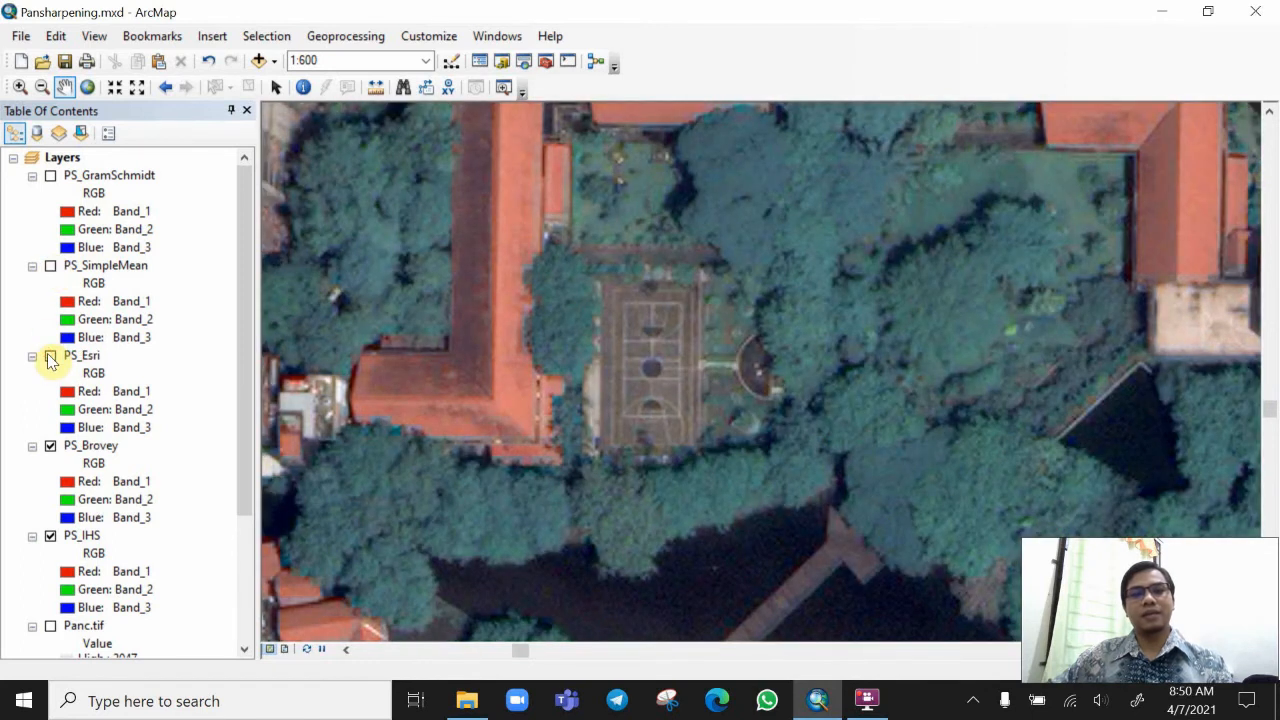
# Compare PS_Brovey with PS_IHS around the sports court by repeatedly hiding and showing the Brovey layer, leaving it shown.
pyautogui.click(50, 447)
pyautogui.click(50, 447)
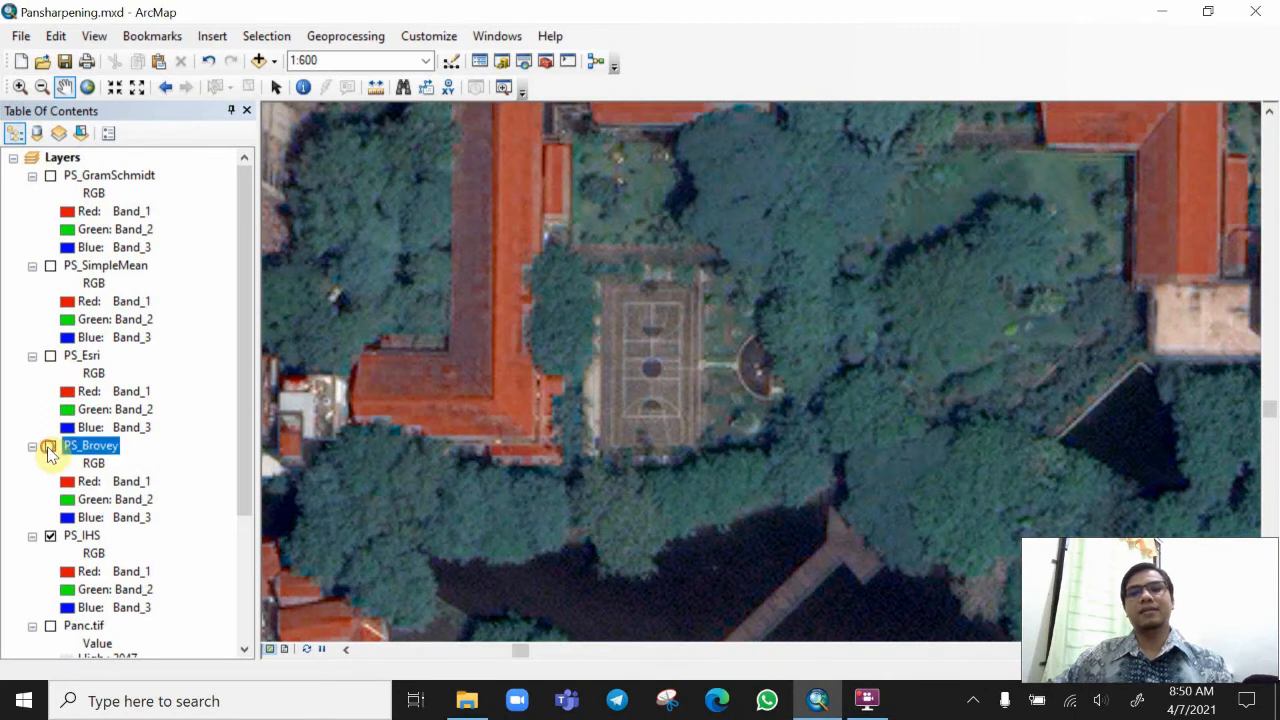
pyautogui.click(50, 447)
pyautogui.click(50, 447)
pyautogui.click(50, 447)
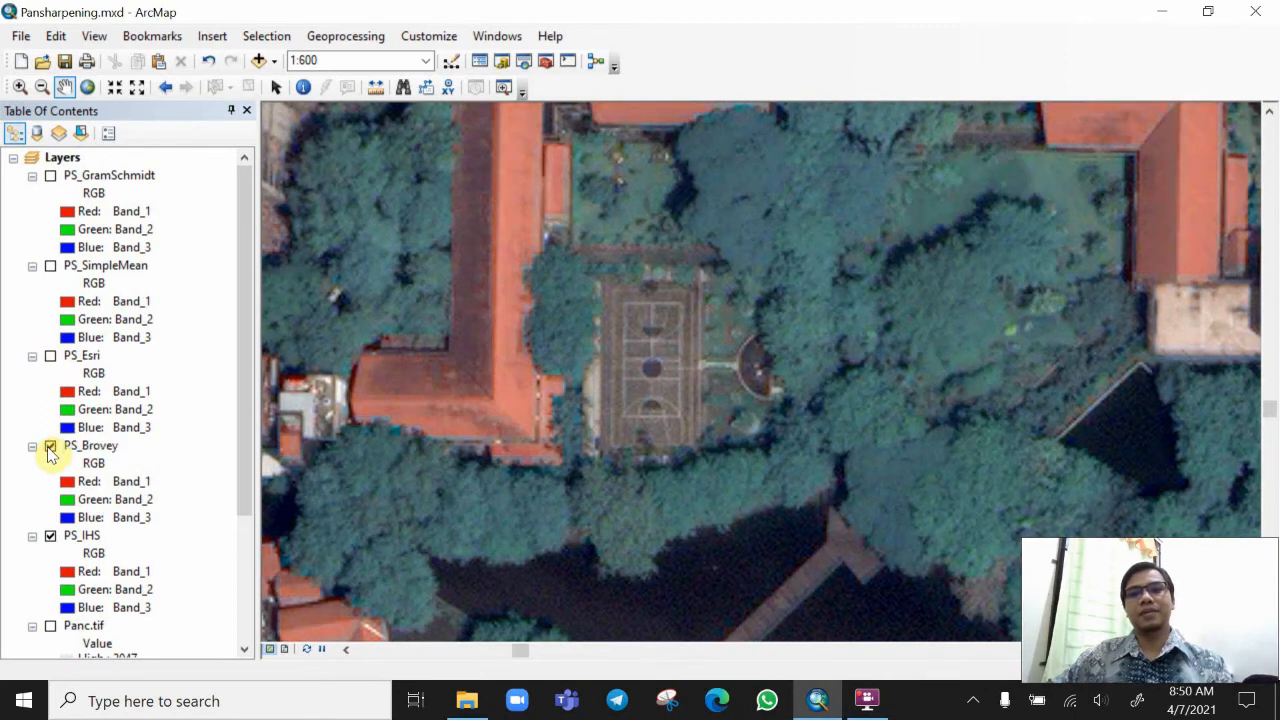
pyautogui.click(50, 447)
pyautogui.click(50, 447)
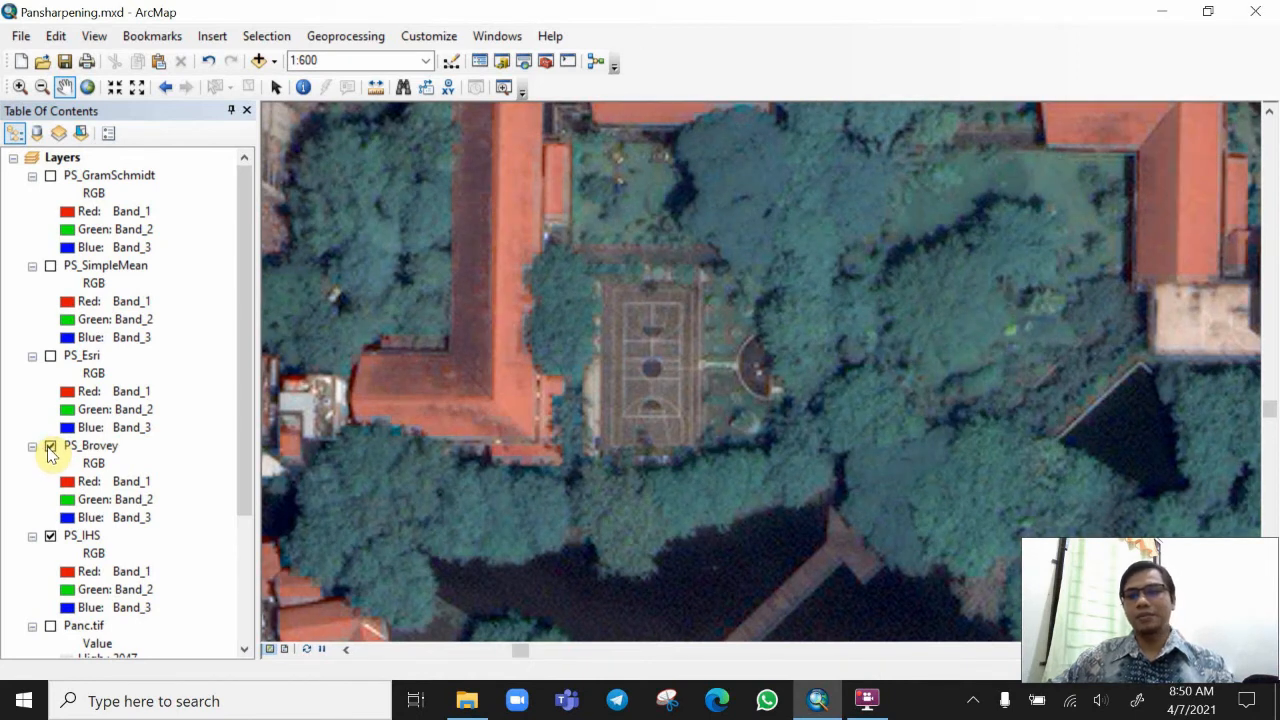
pyautogui.click(50, 447)
pyautogui.click(50, 447)
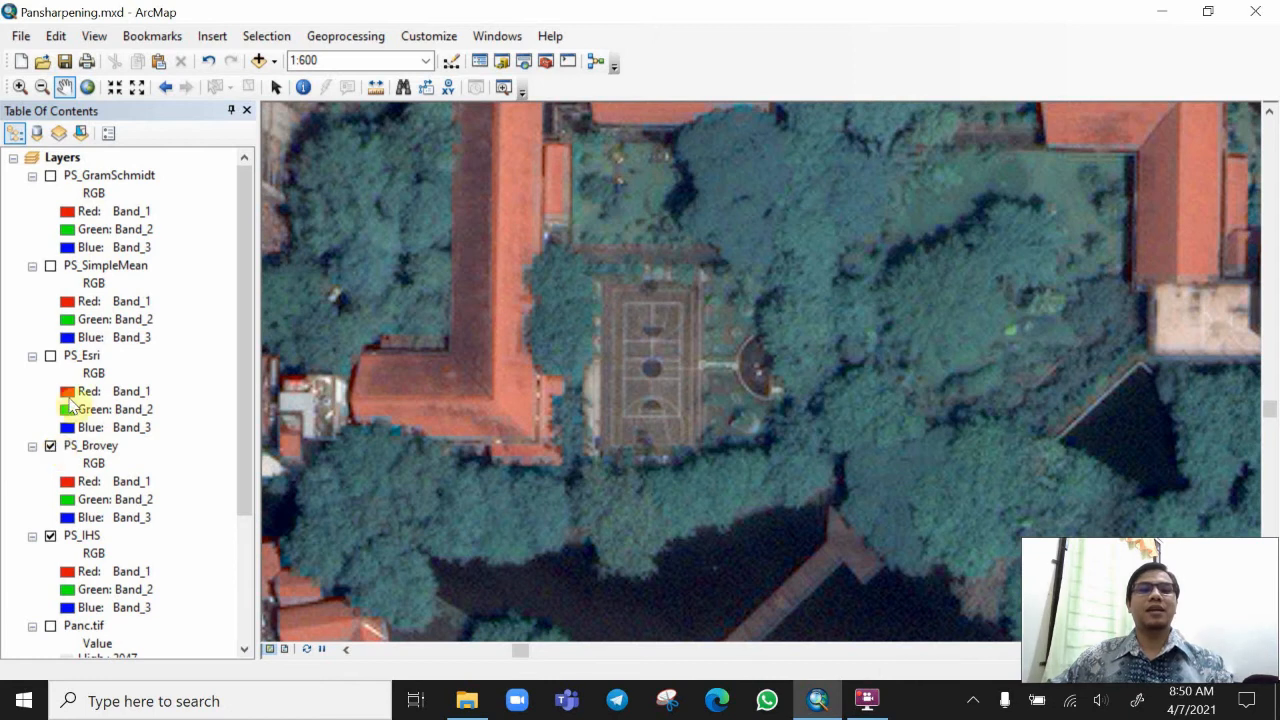
# Show the PS_GramSchmidt layer over the full image extent at 1:20,000.
pyautogui.scroll(-1, 777, 416)
pyautogui.scroll(1, 777, 416)
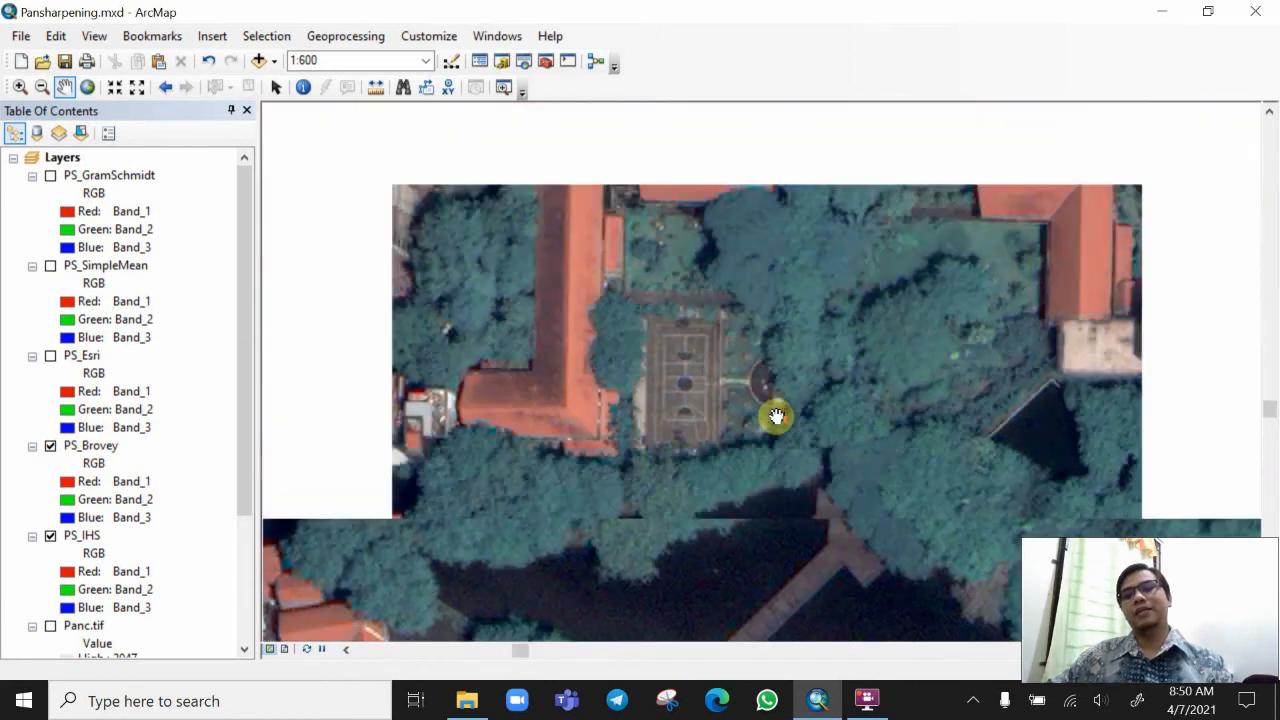
pyautogui.scroll(1, 777, 416)
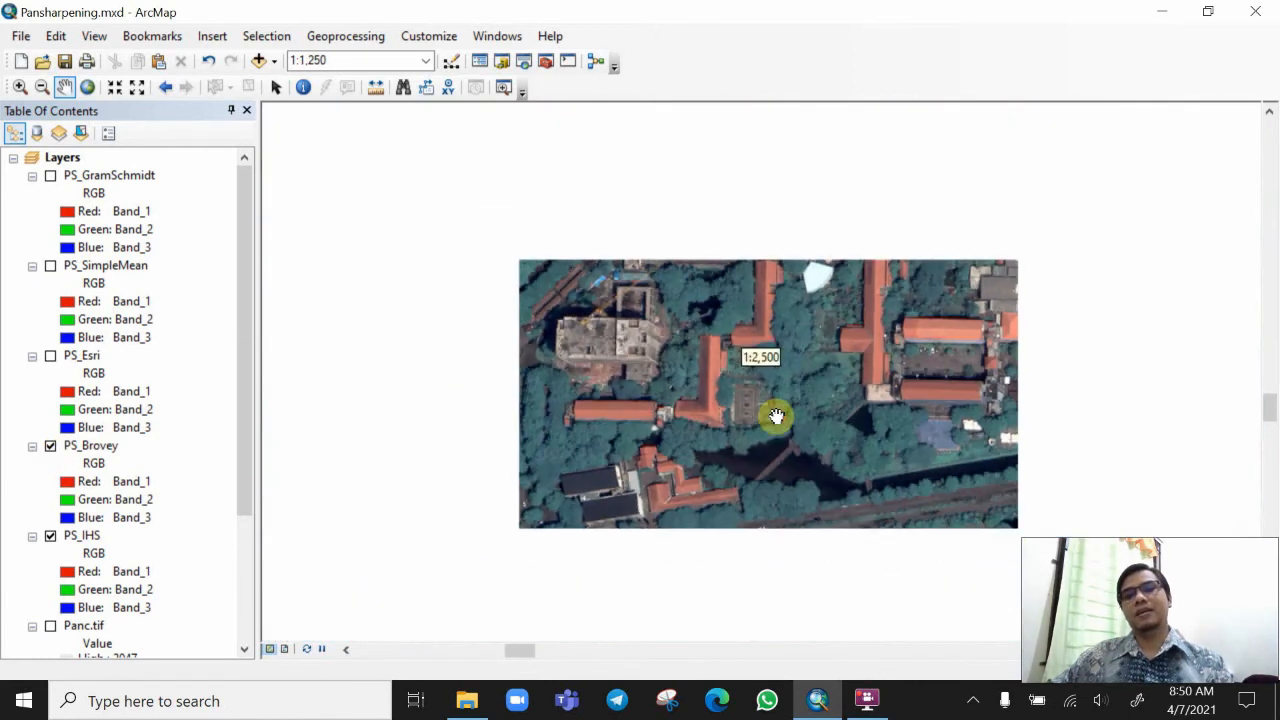
pyautogui.scroll(1, 777, 416)
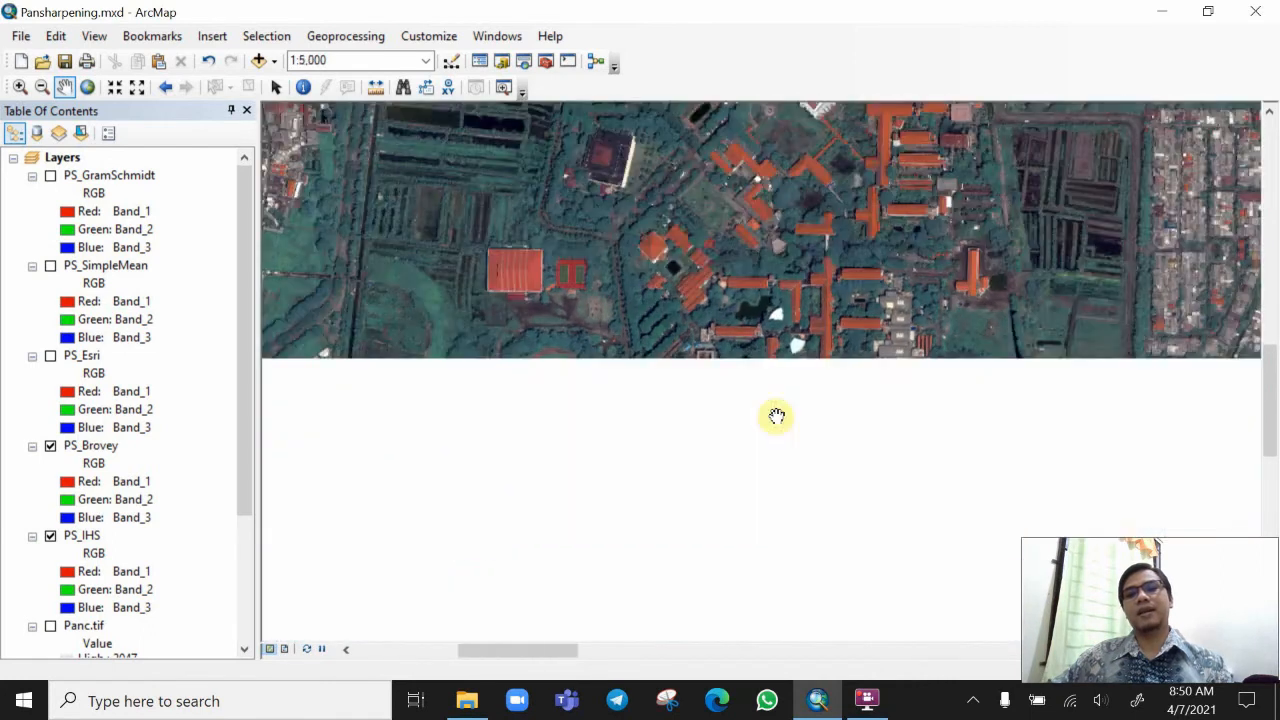
pyautogui.scroll(1, 768, 422)
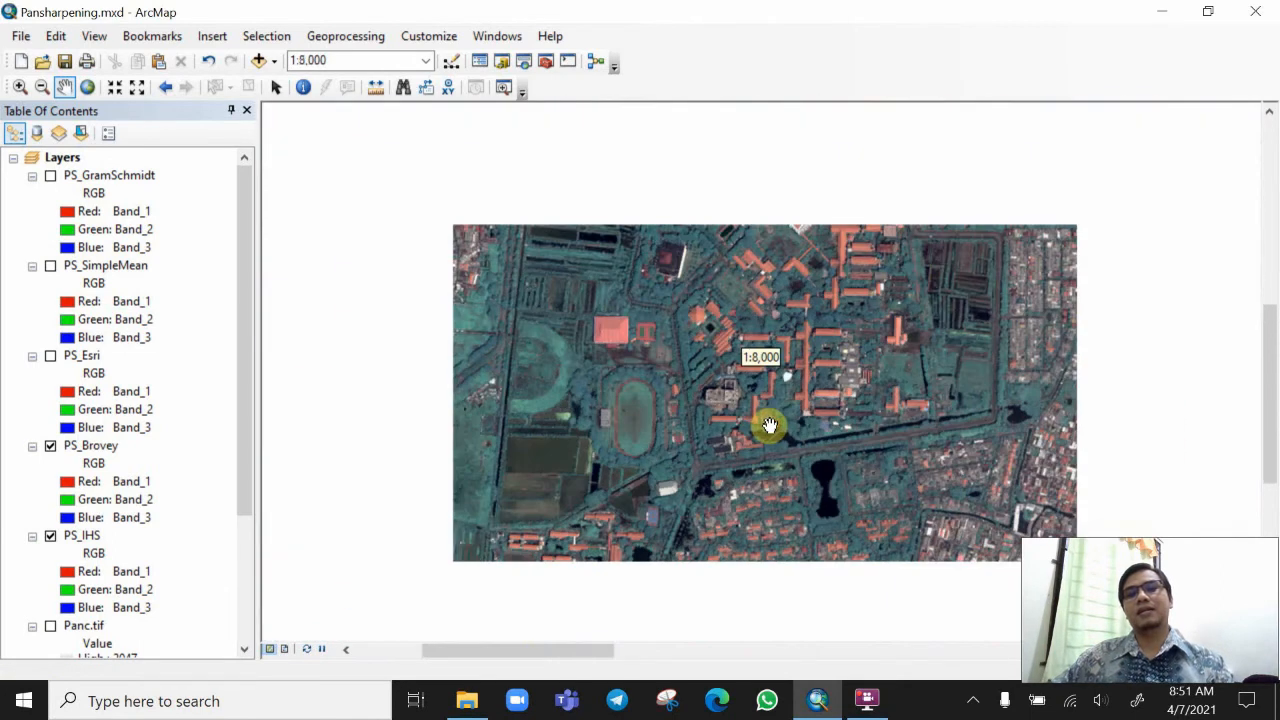
pyautogui.scroll(1, 757, 418)
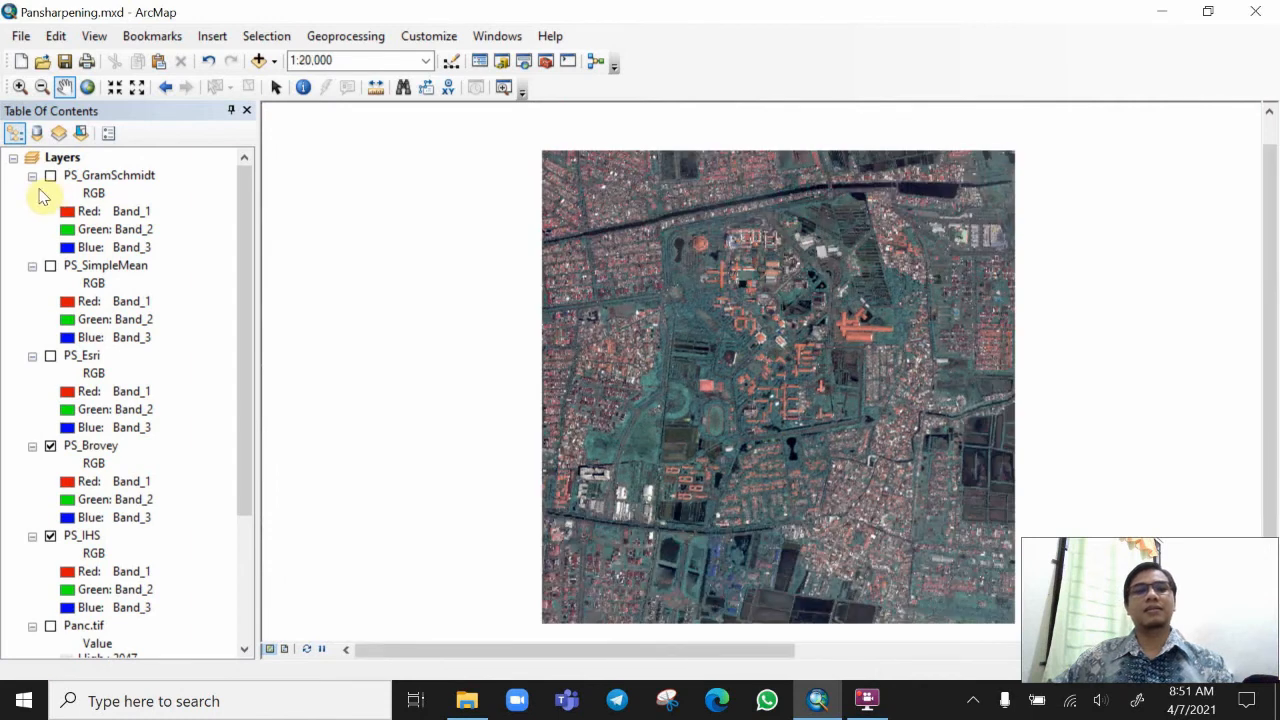
pyautogui.click(50, 175)
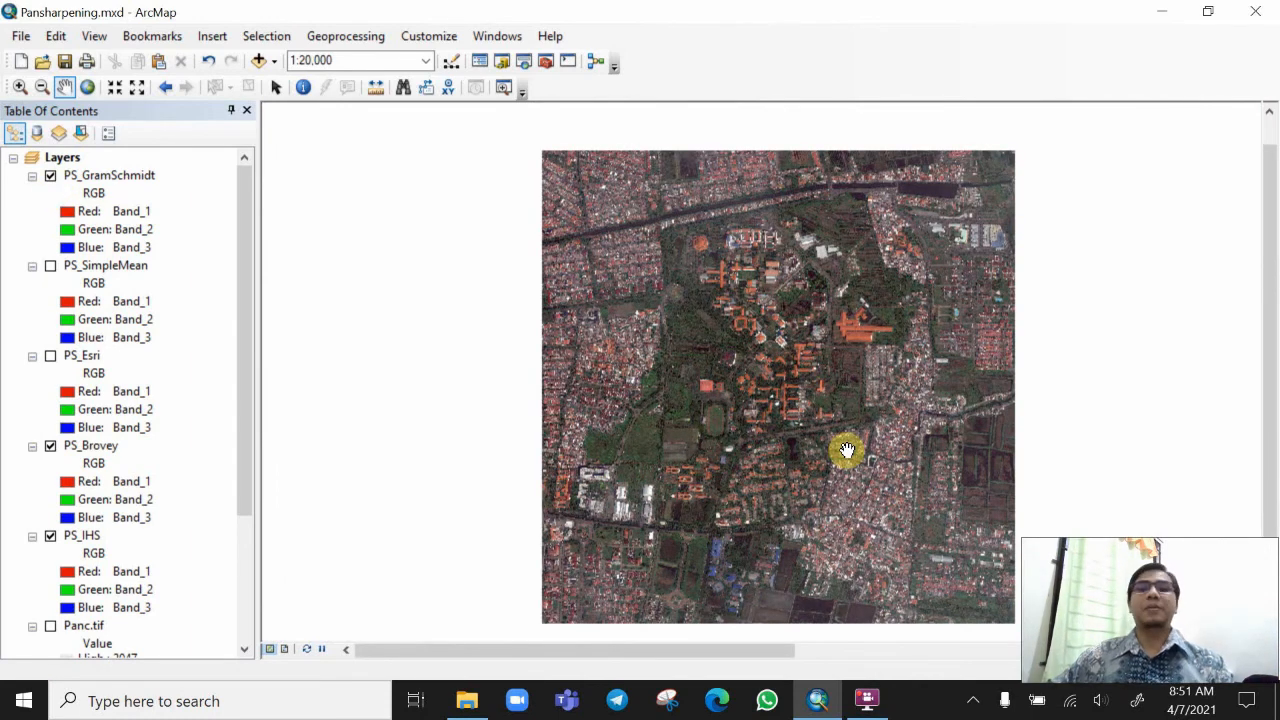
# Examine the PS_GramSchmidt image over the fields, housing blocks and dense residential area south of the campus at several scales.
pyautogui.scroll(-1, 734, 512)
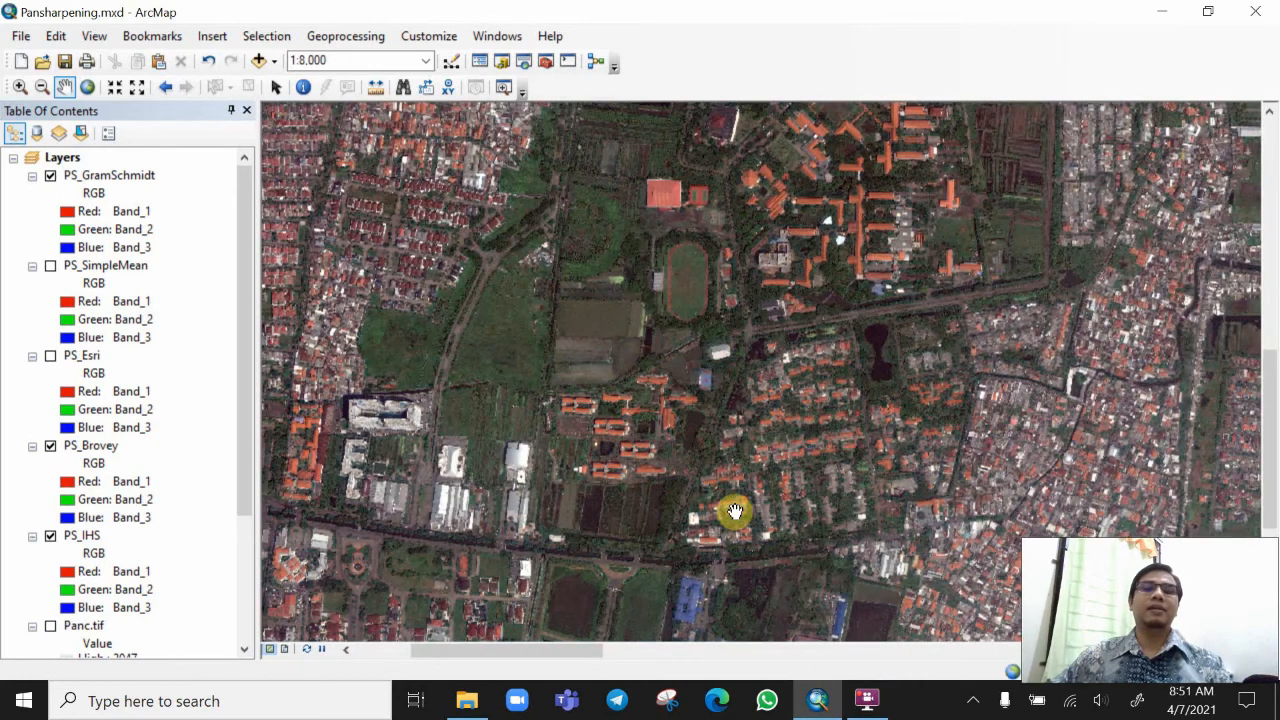
pyautogui.scroll(-1, 734, 512)
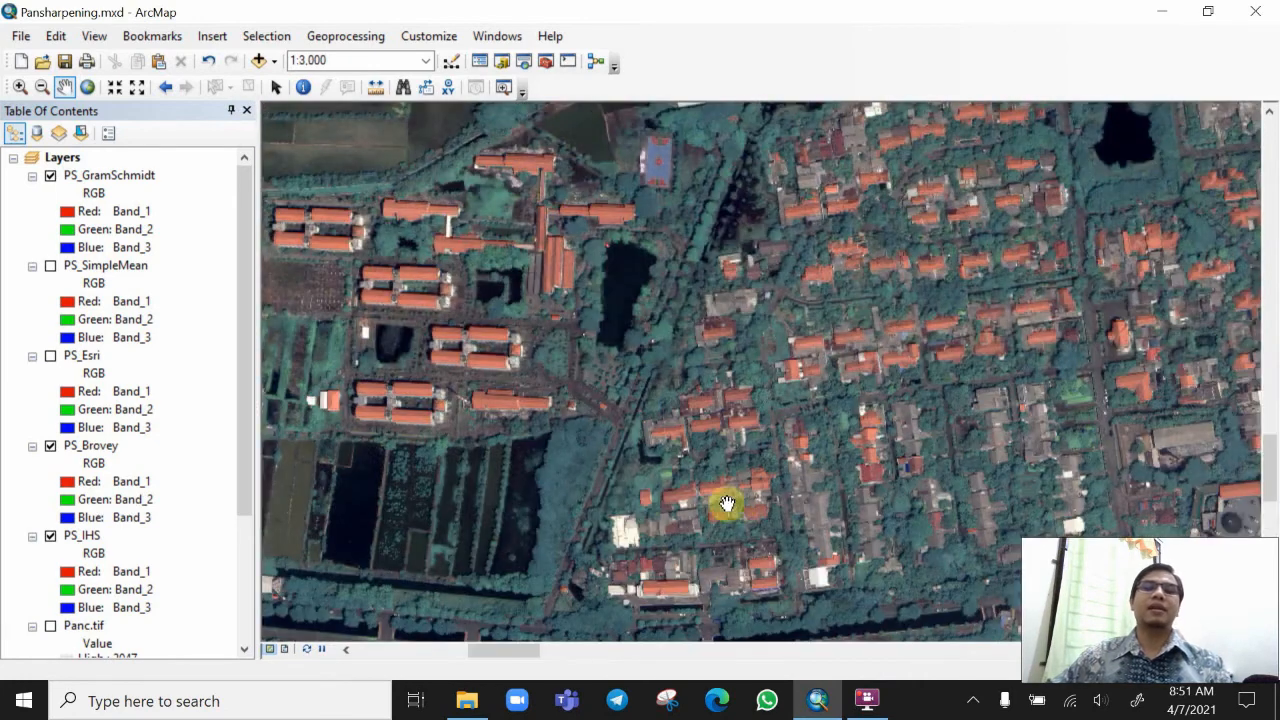
pyautogui.moveTo(623, 500); pyautogui.dragTo(680, 386)
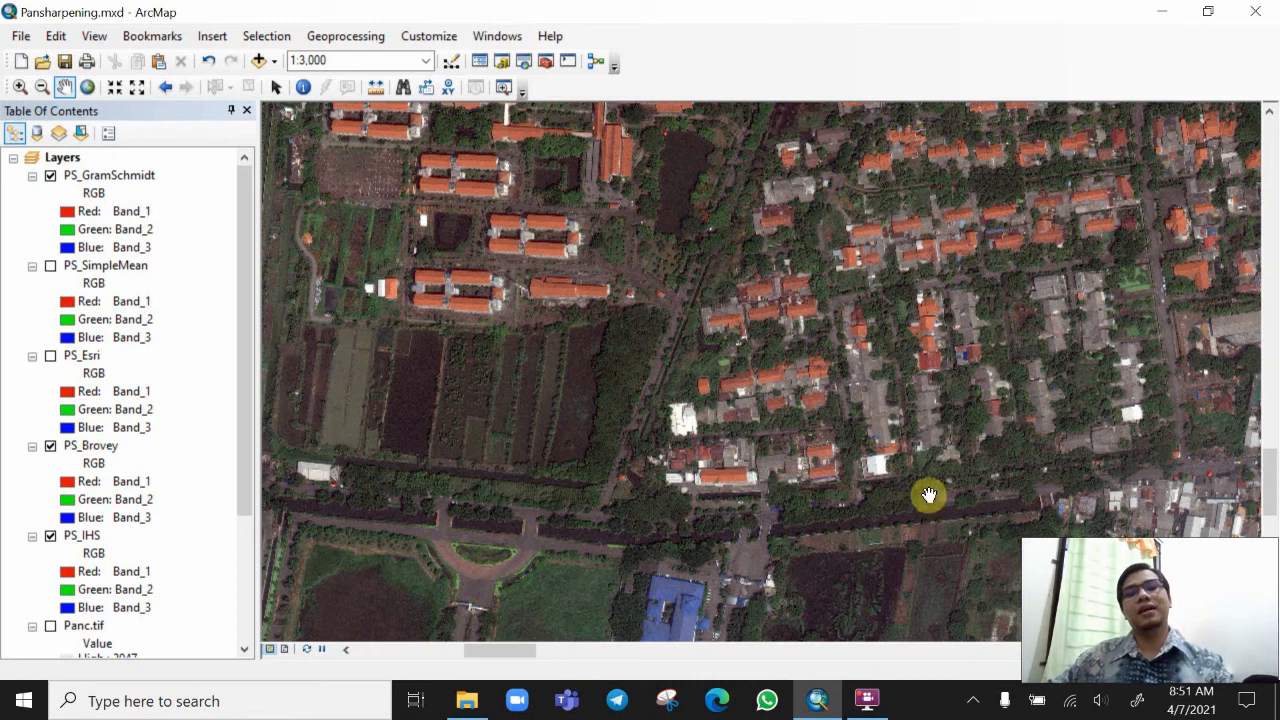
pyautogui.scroll(-1, 155, 533)
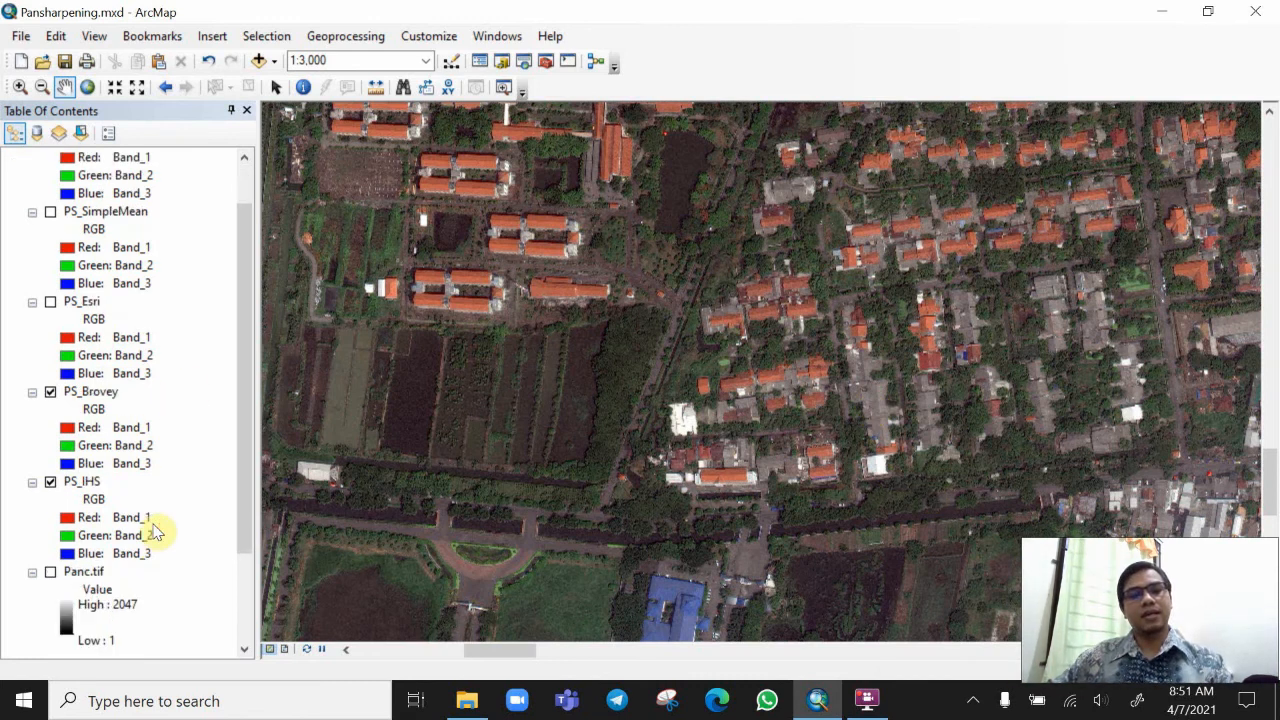
pyautogui.scroll(1, 155, 533)
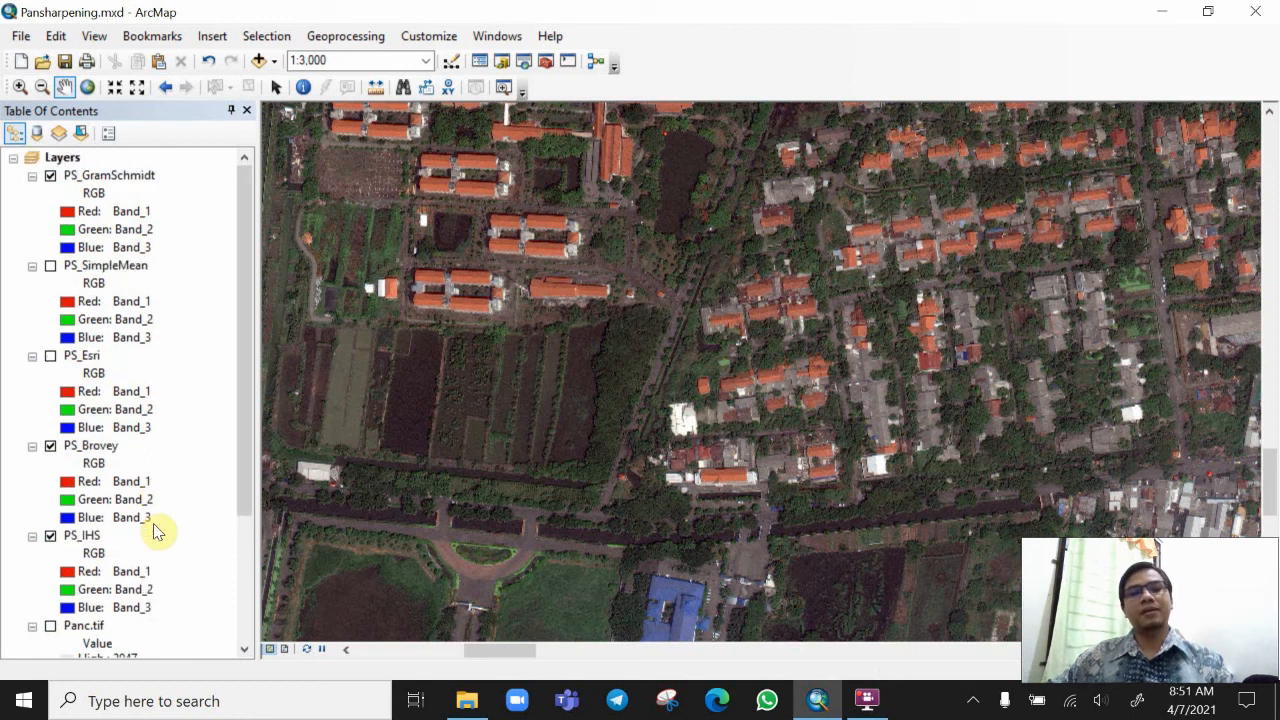
pyautogui.scroll(-1, 883, 435)
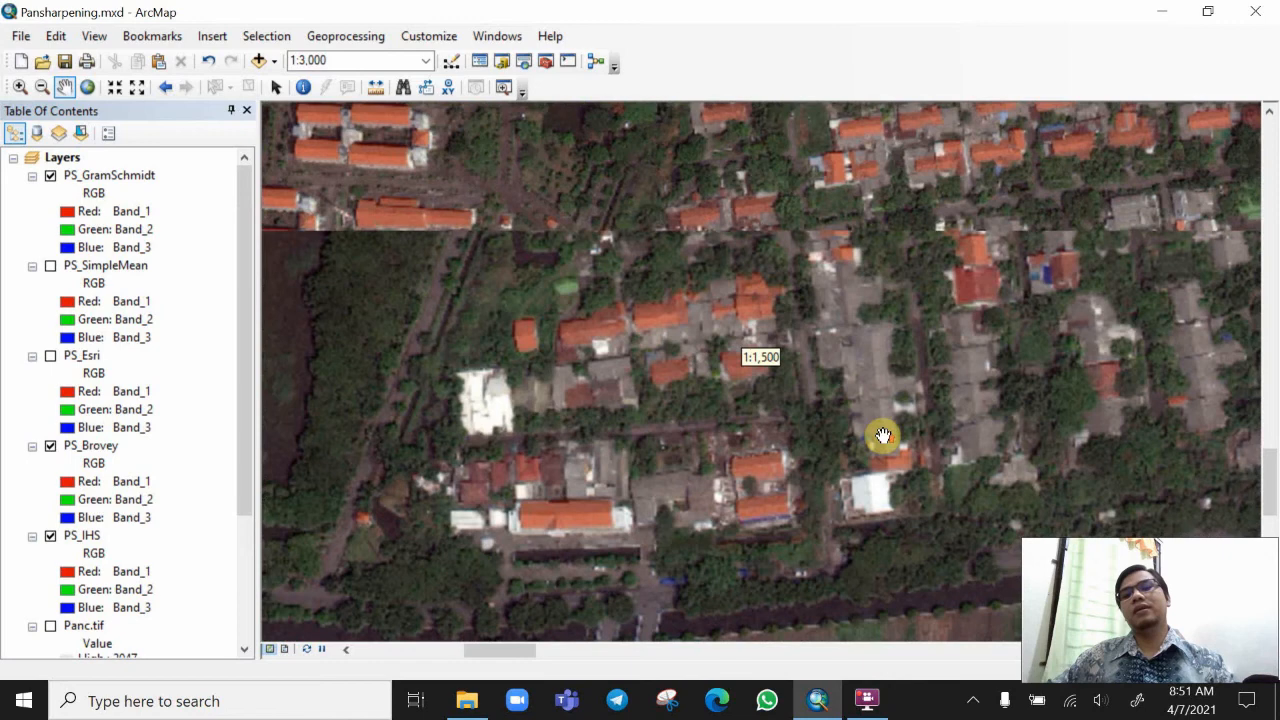
pyautogui.scroll(1, 883, 435)
pyautogui.scroll(1, 883, 435)
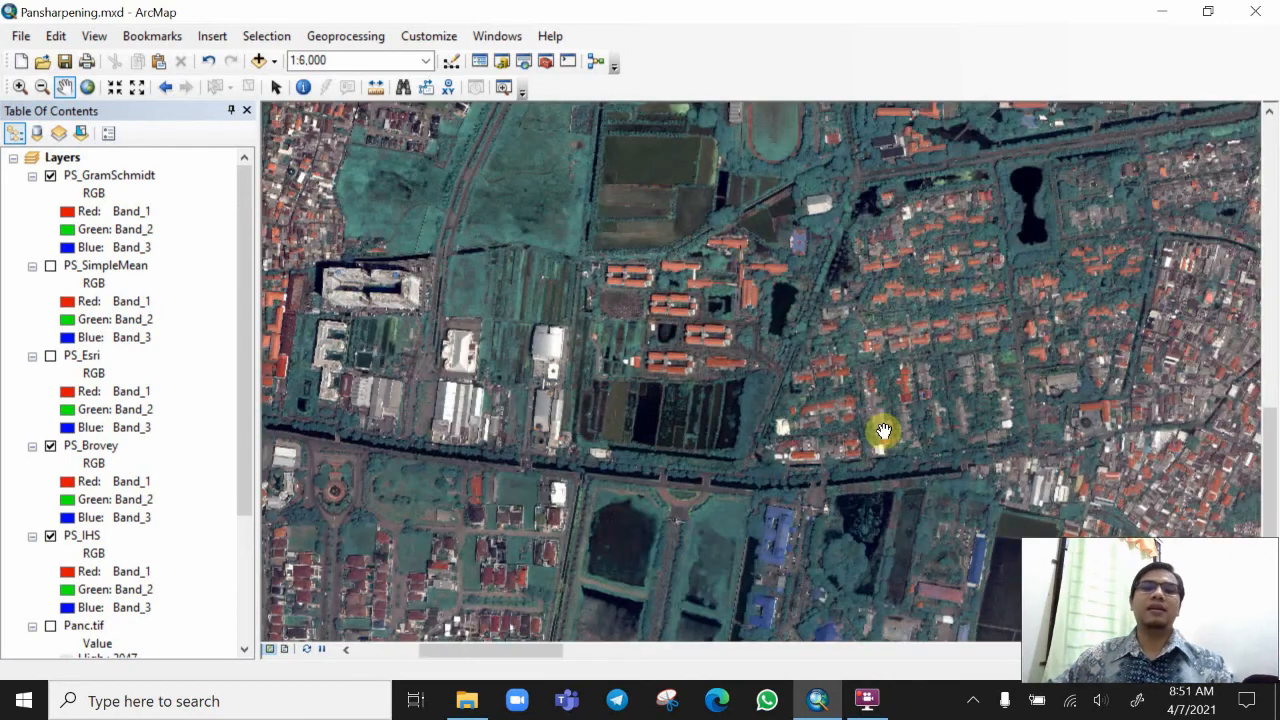
pyautogui.scroll(1, 883, 432)
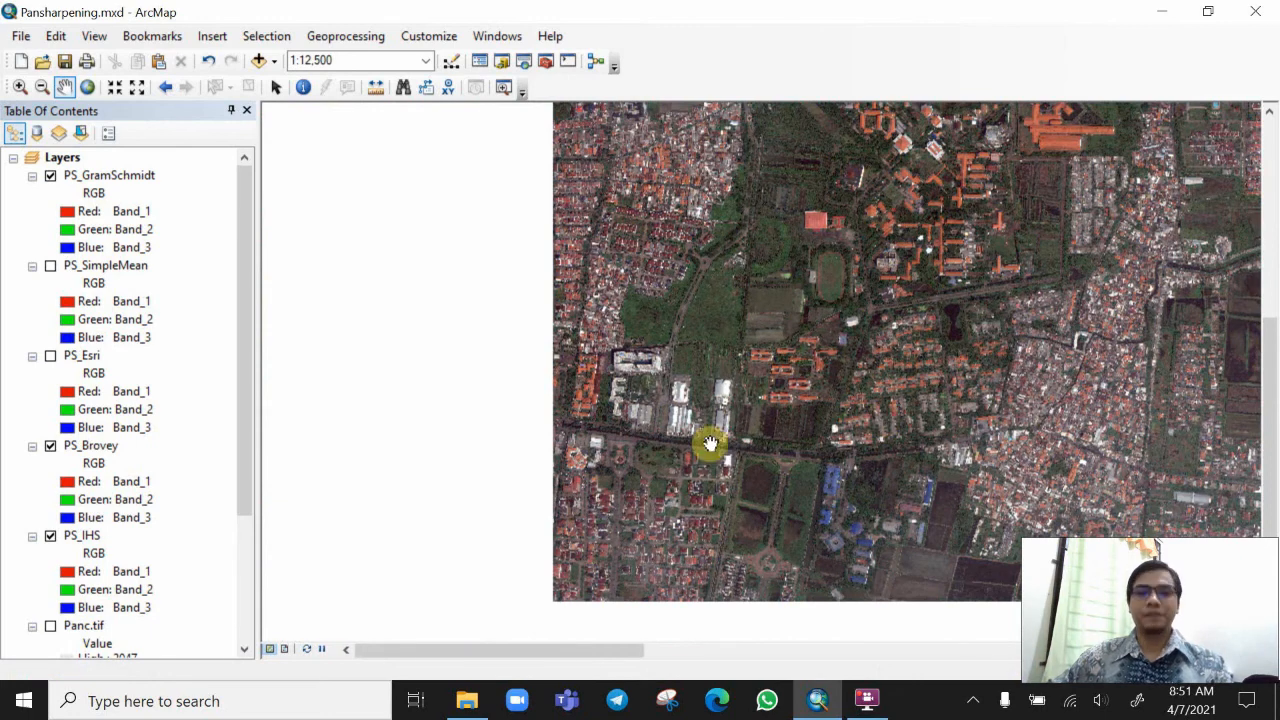
pyautogui.scroll(-1, 710, 447)
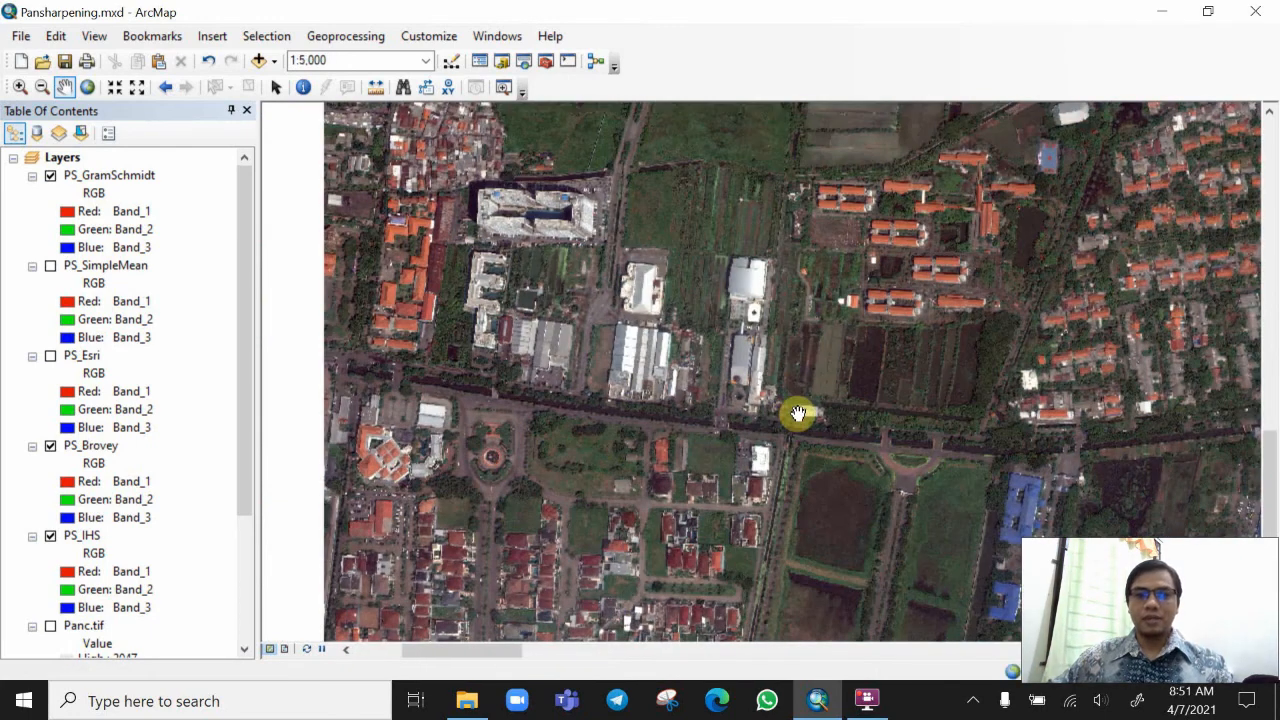
pyautogui.moveTo(1020, 271); pyautogui.dragTo(631, 300)
pyautogui.moveTo(1071, 312); pyautogui.dragTo(720, 357)
pyautogui.moveTo(723, 442); pyautogui.dragTo(777, 354)
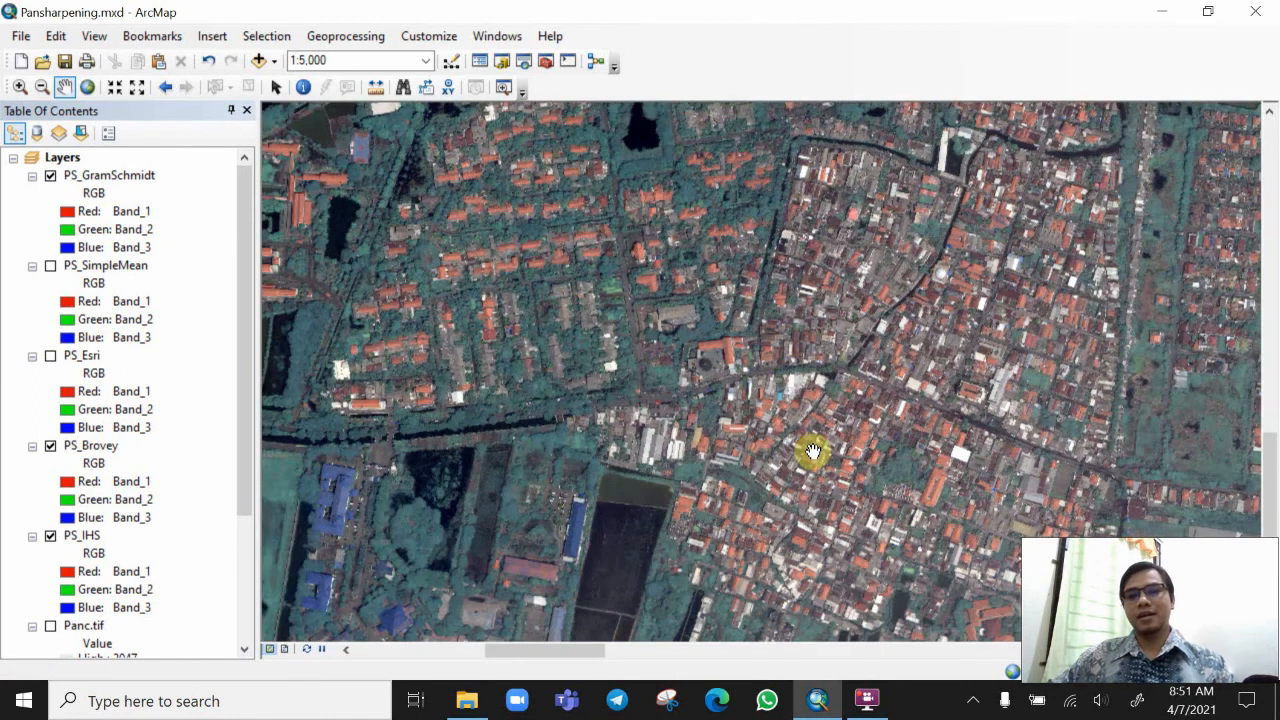